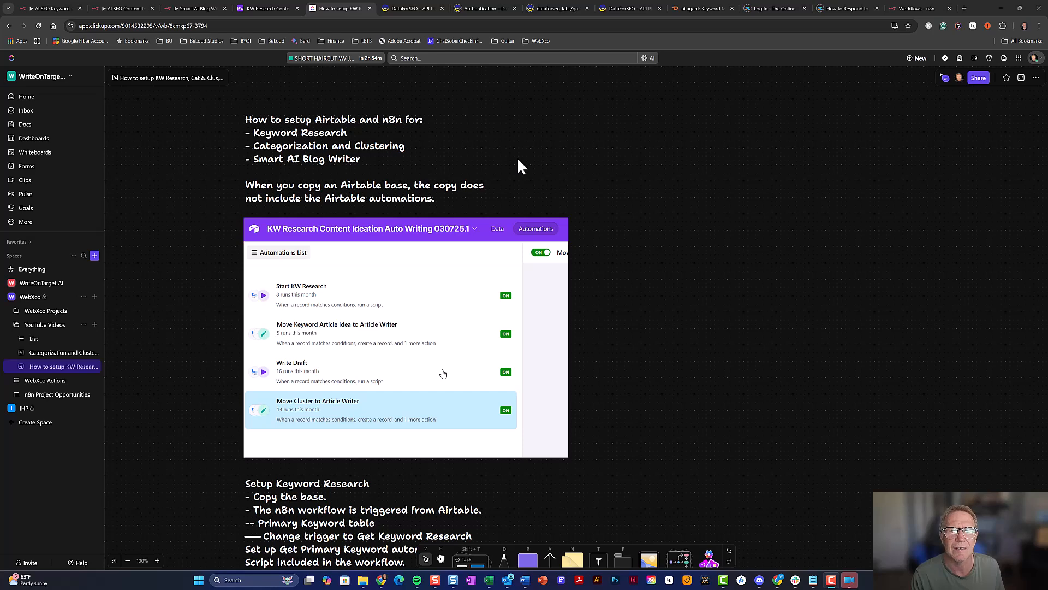
# Open the shared KW Research Content Ideation Airtable base from the link in the n8n workflow's Setup note
pyautogui.click(61, 6)
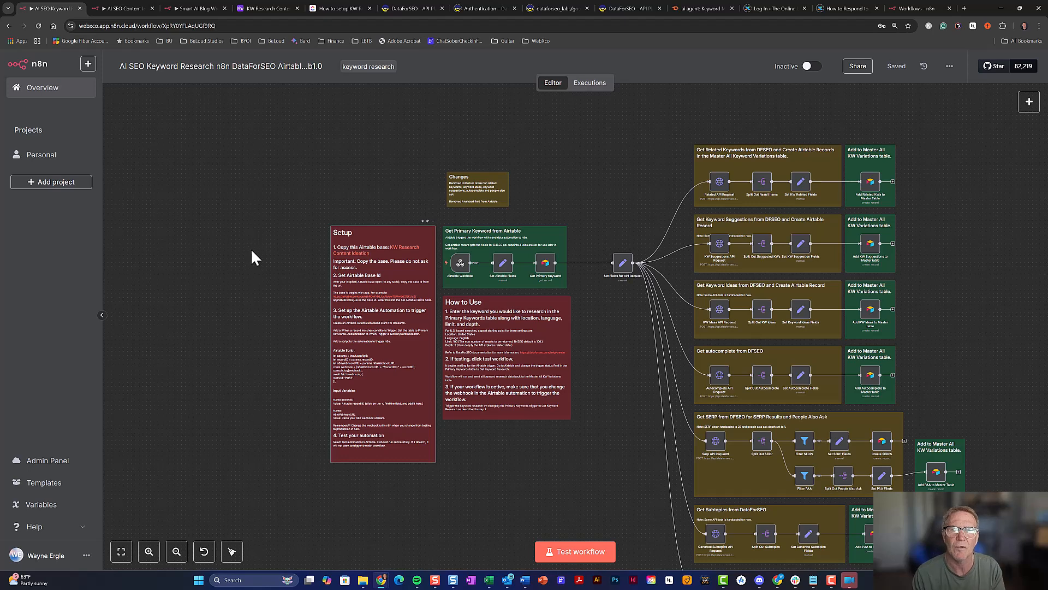
pyautogui.click(406, 248)
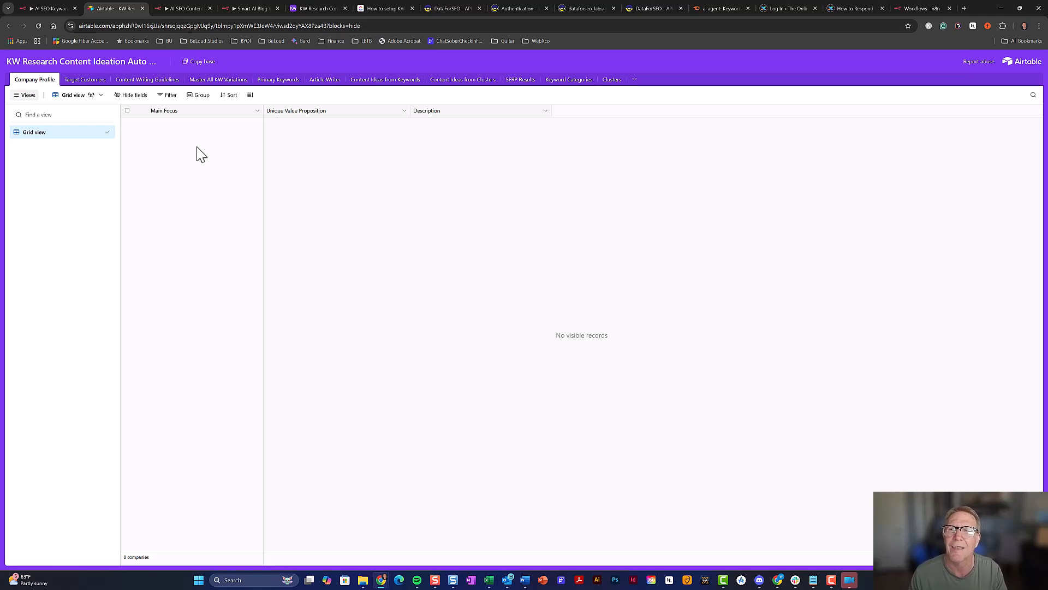
# Copy the shared base into the workspace and rename the copy 'KW Research Content Ideation Auto Writing 030725.2'
pyautogui.click(195, 69)
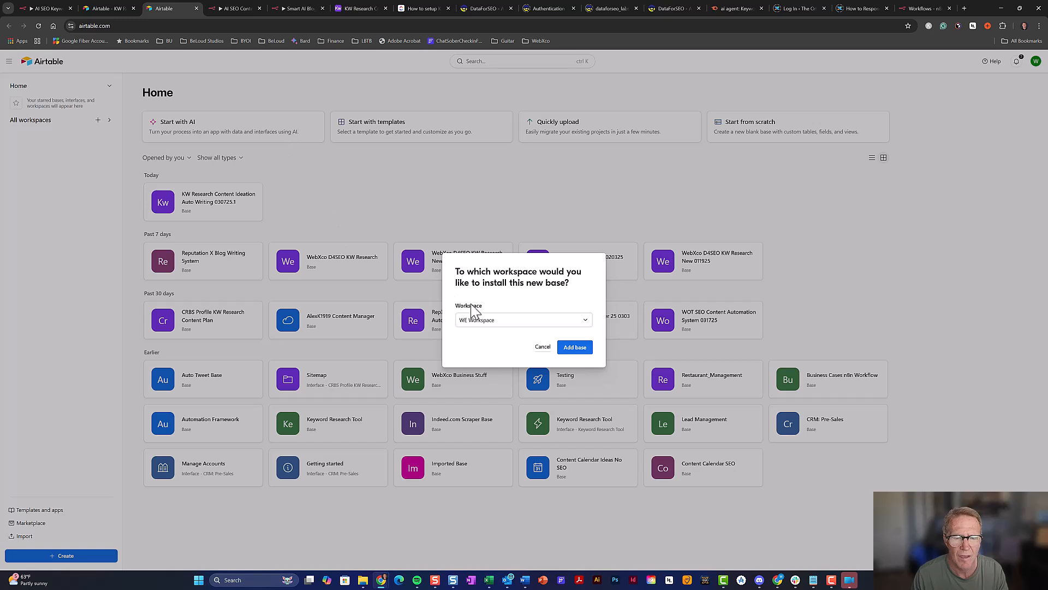
pyautogui.click(578, 349)
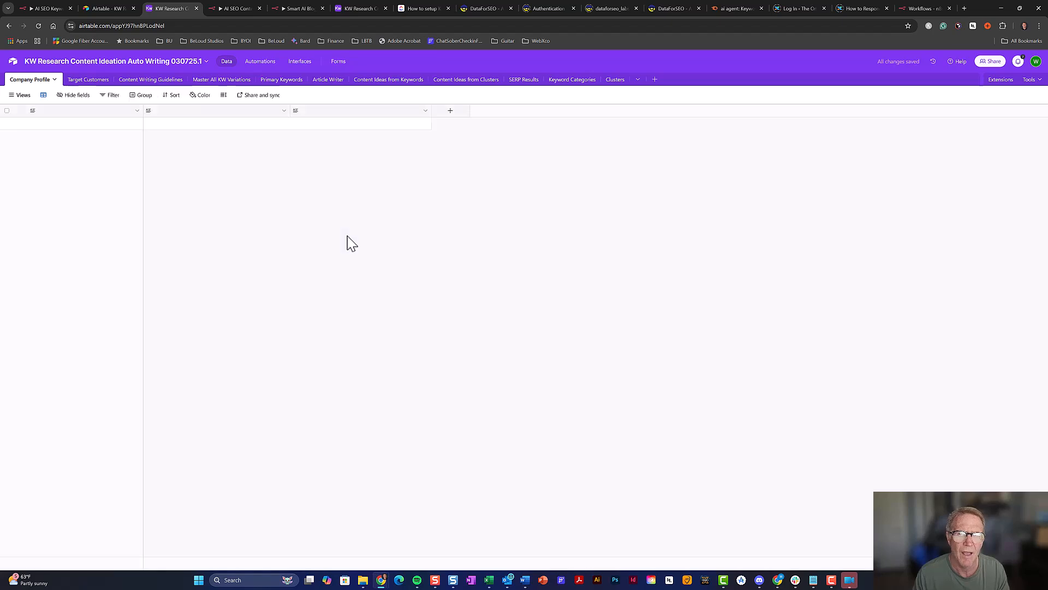
pyautogui.click(197, 64)
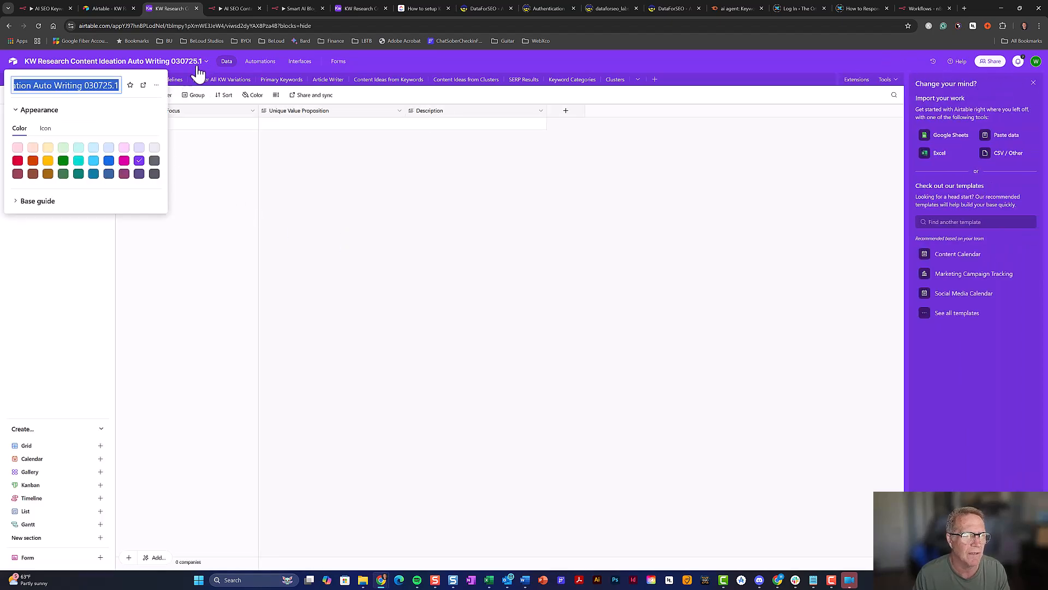
pyautogui.click(115, 85)
pyautogui.moveTo(115, 86); pyautogui.dragTo(121, 86)
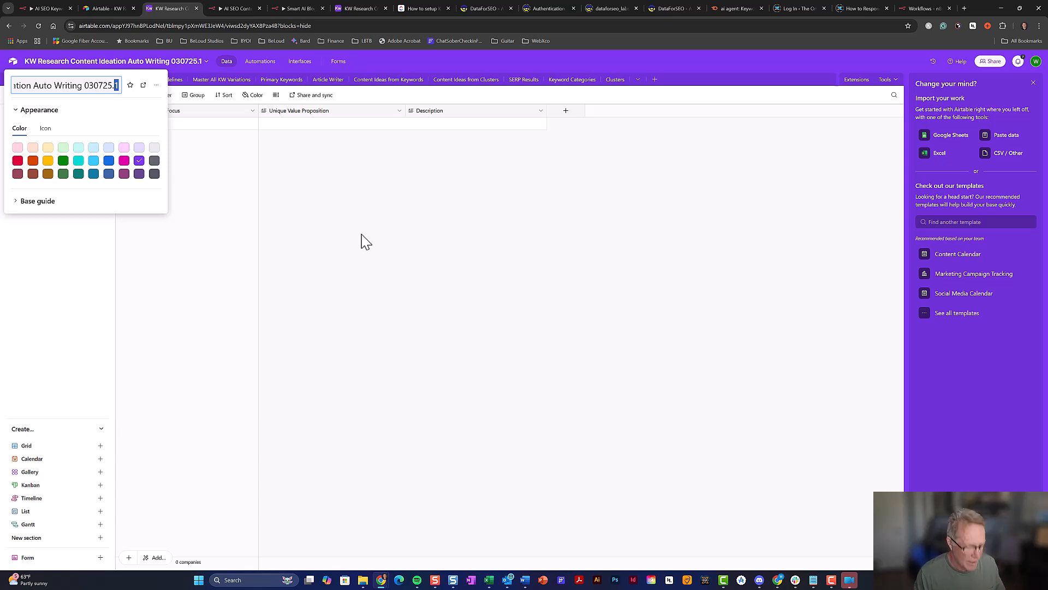
pyautogui.write('2')
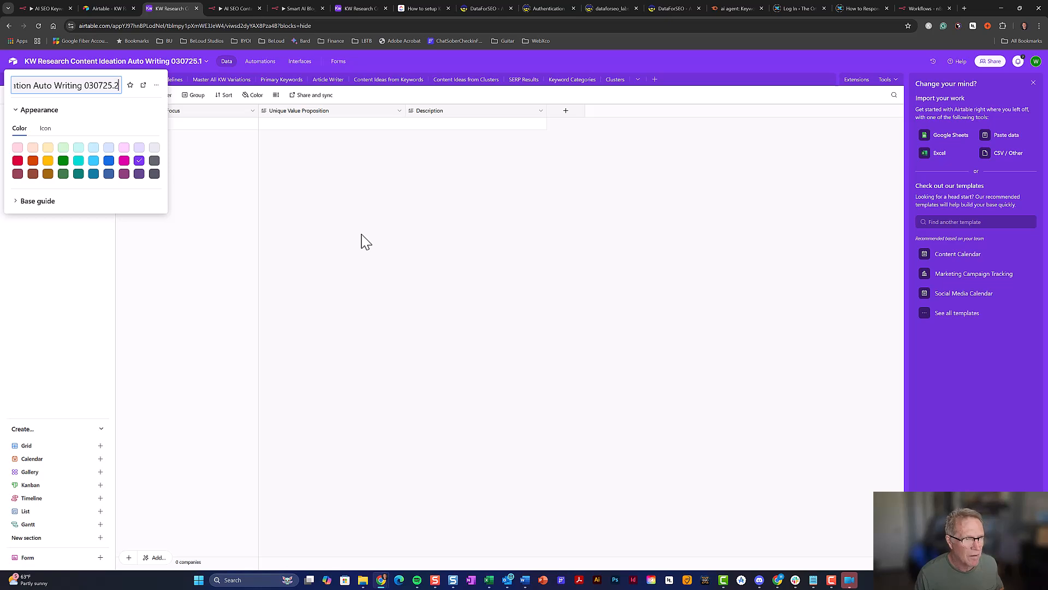
pyautogui.click(249, 206)
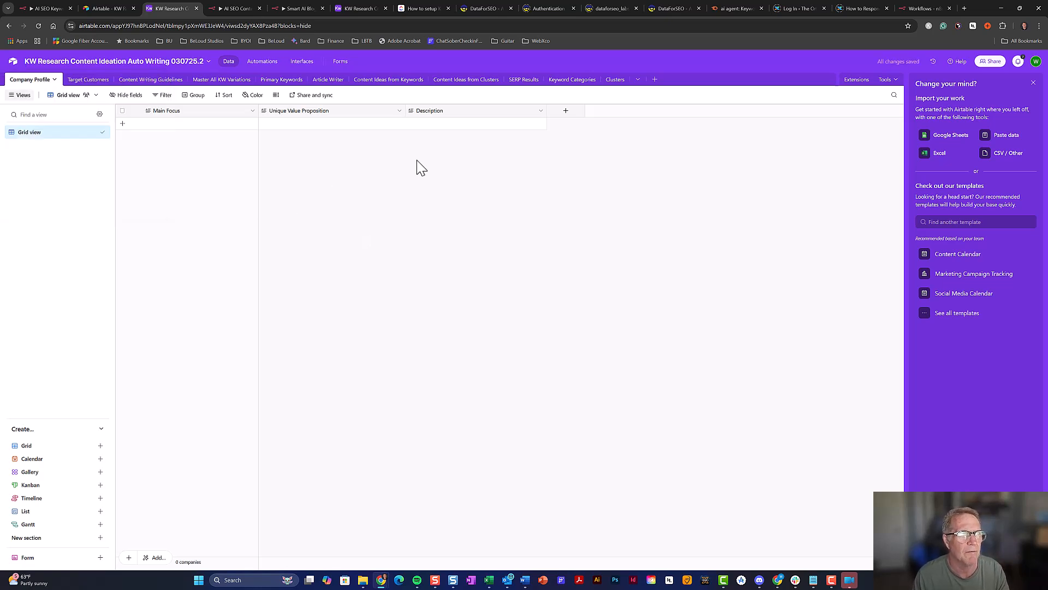
# Compare automations (the copy has none, unlike the original), then view the copy's Primary Keywords table
pyautogui.click(259, 64)
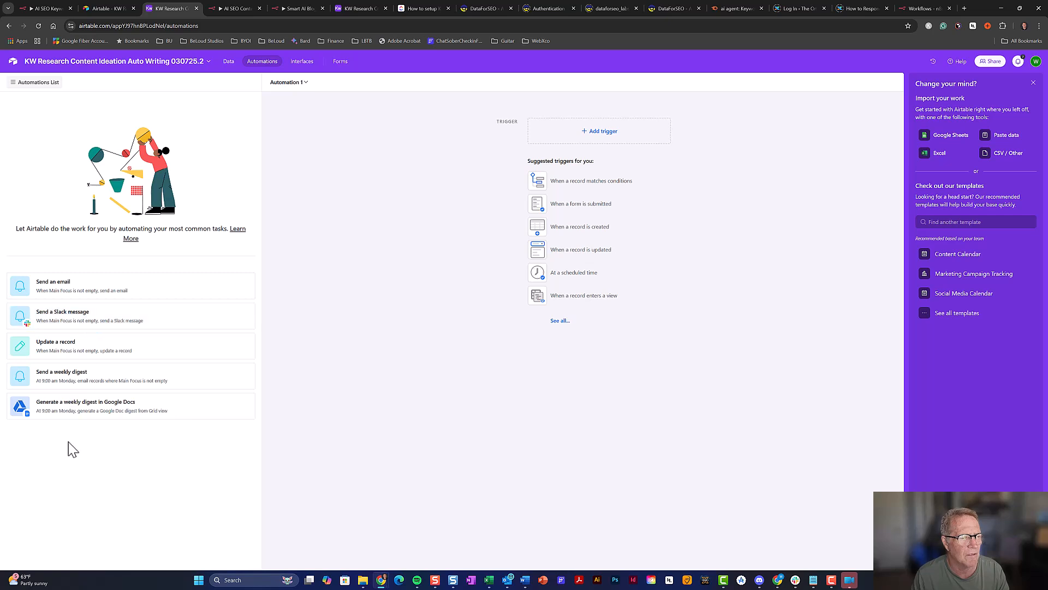
pyautogui.click(353, 10)
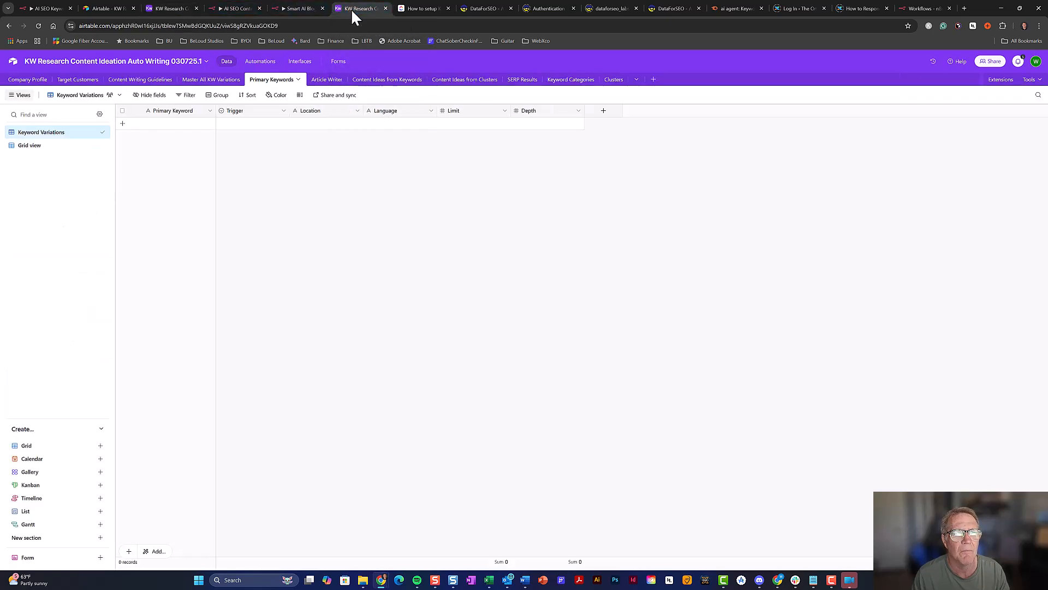
pyautogui.click(263, 63)
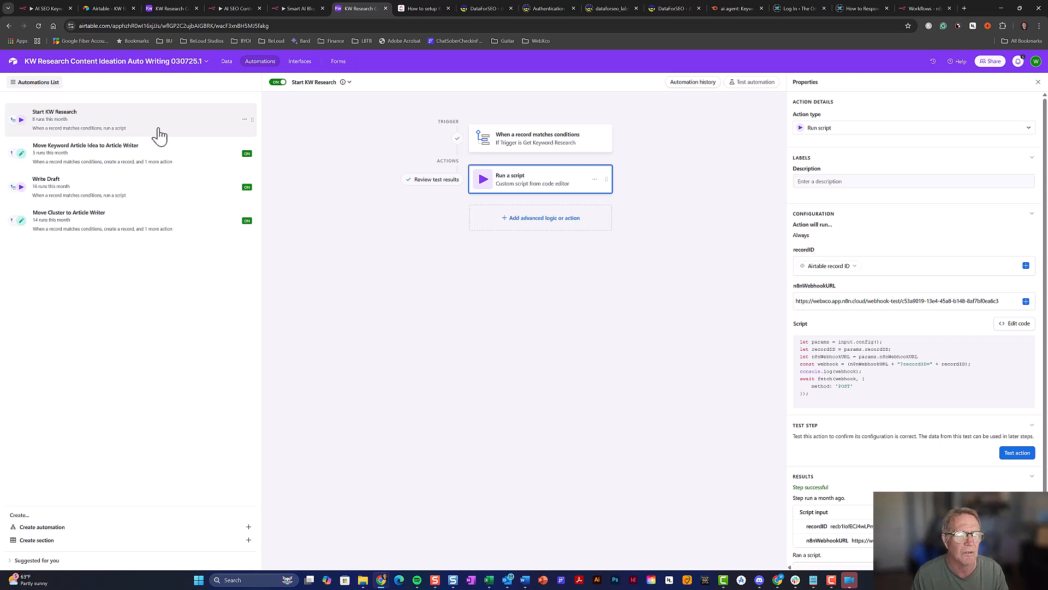
pyautogui.click(169, 9)
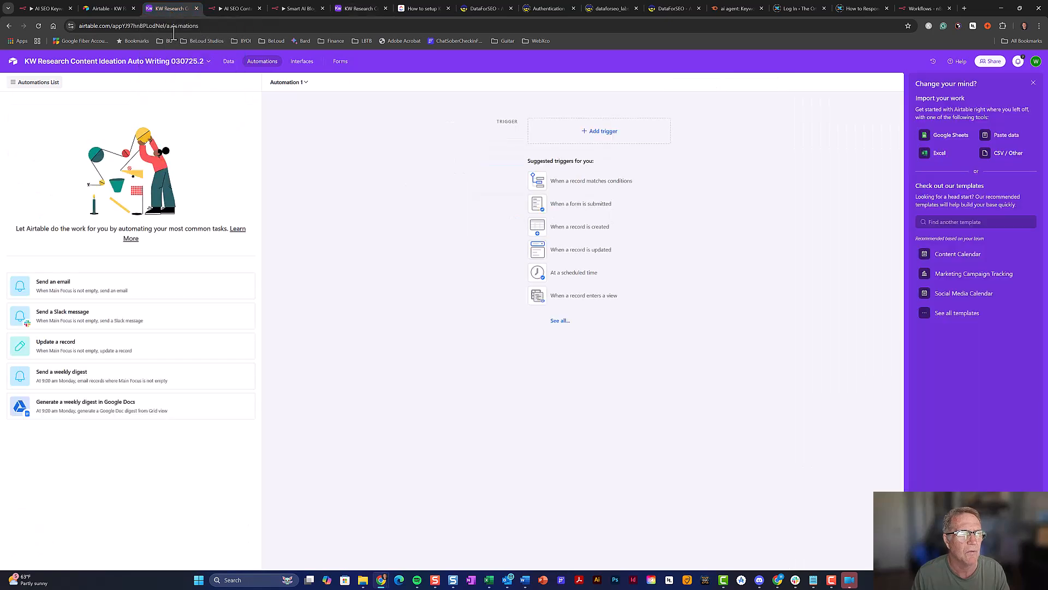
pyautogui.click(230, 63)
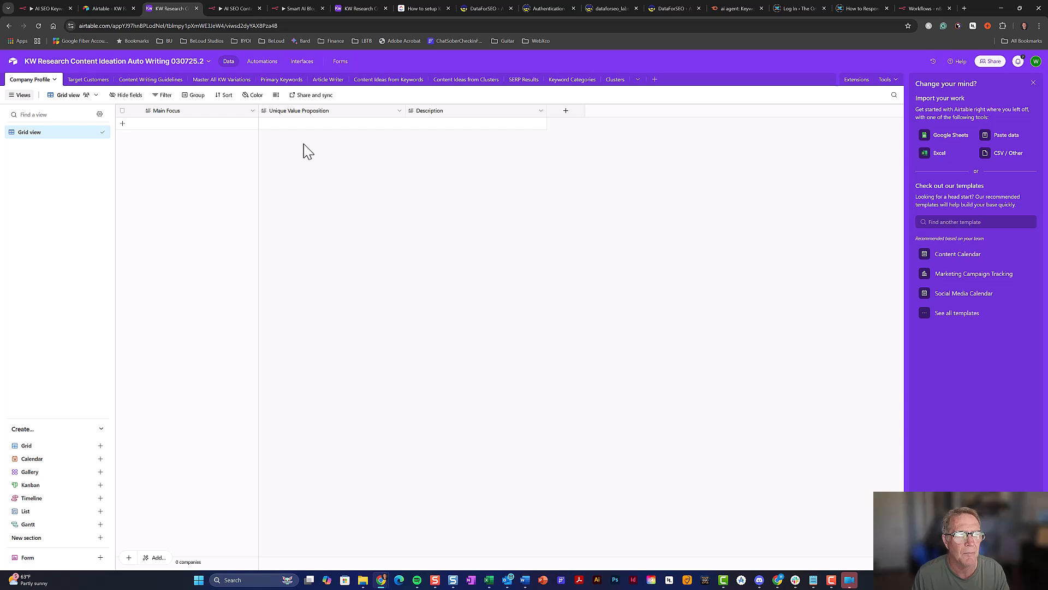
pyautogui.click(291, 82)
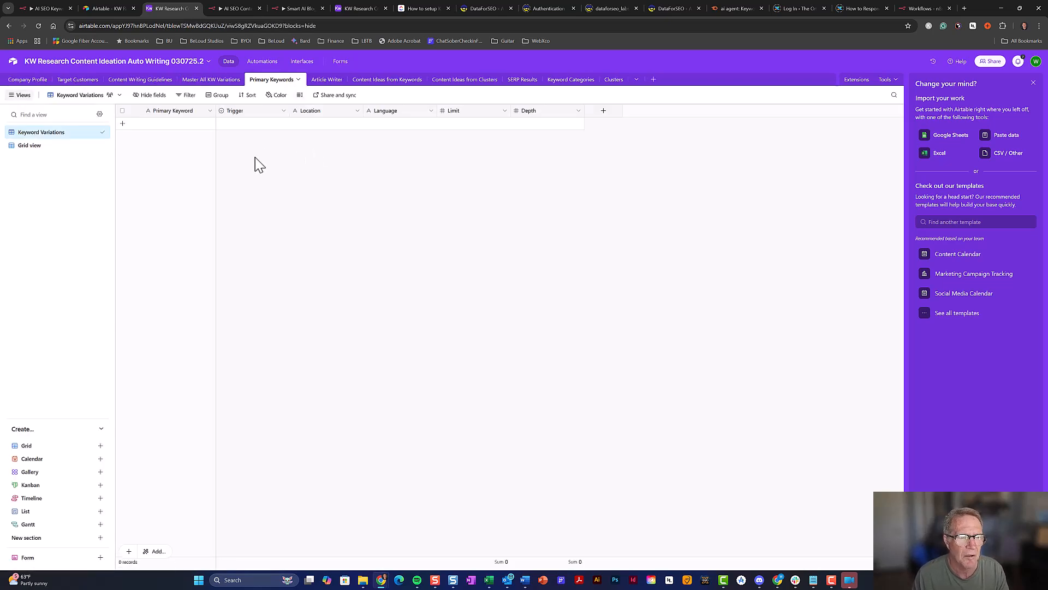
# Add an 'Ai Agent' Primary Keyword record with Trigger left at Waiting, then go to Automations
pyautogui.click(172, 125)
pyautogui.write('Ai Agent')
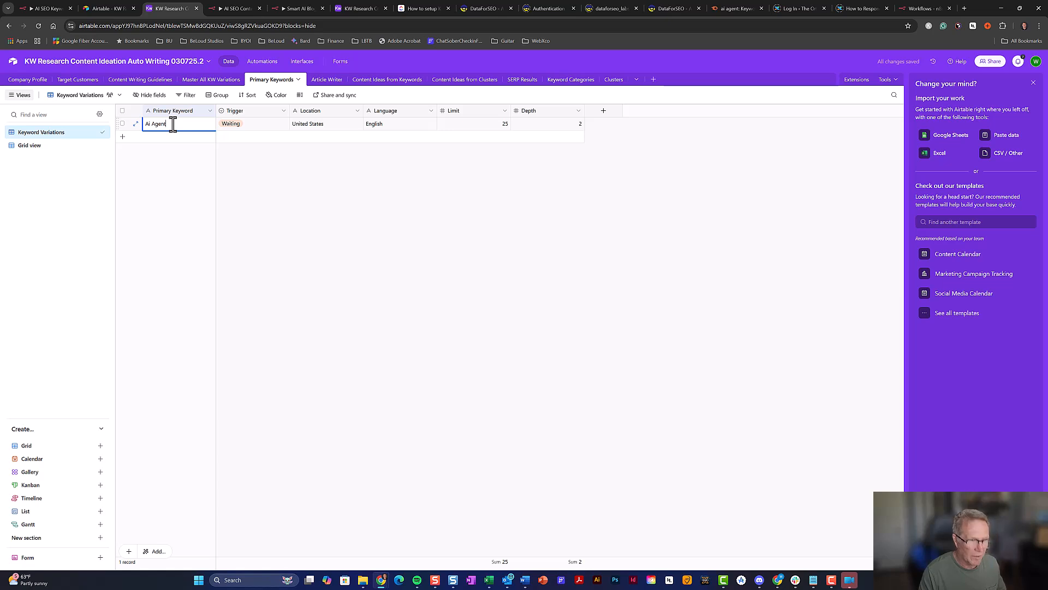
pyautogui.click(267, 197)
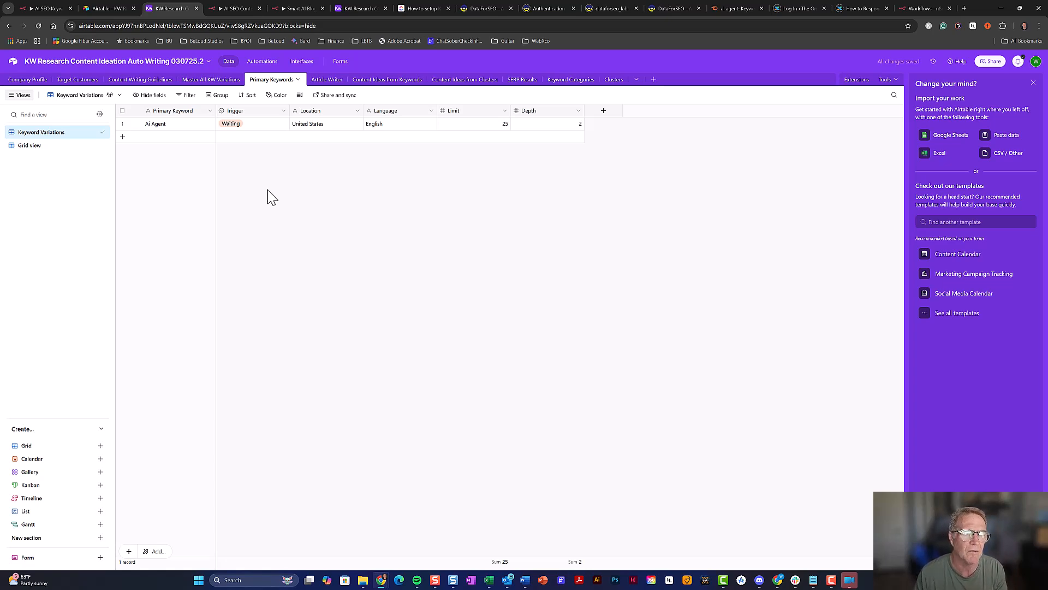
pyautogui.click(258, 131)
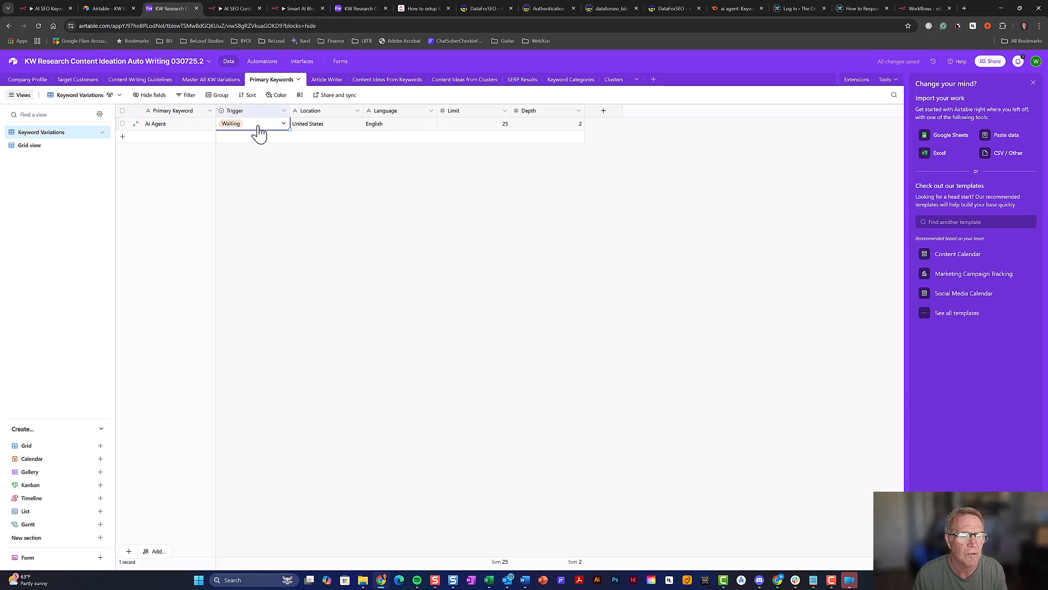
pyautogui.click(260, 131)
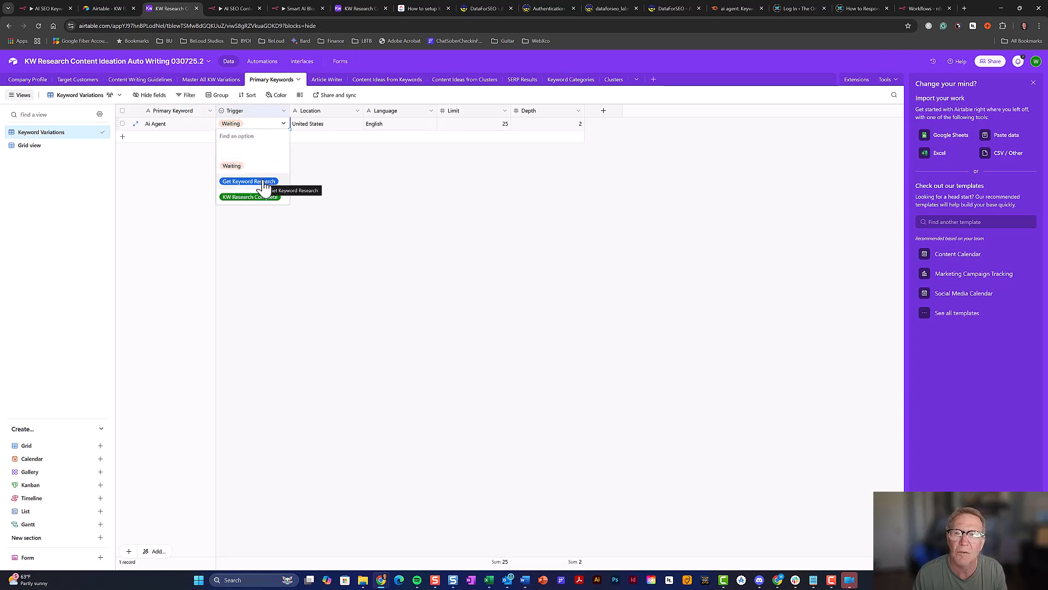
pyautogui.click(355, 196)
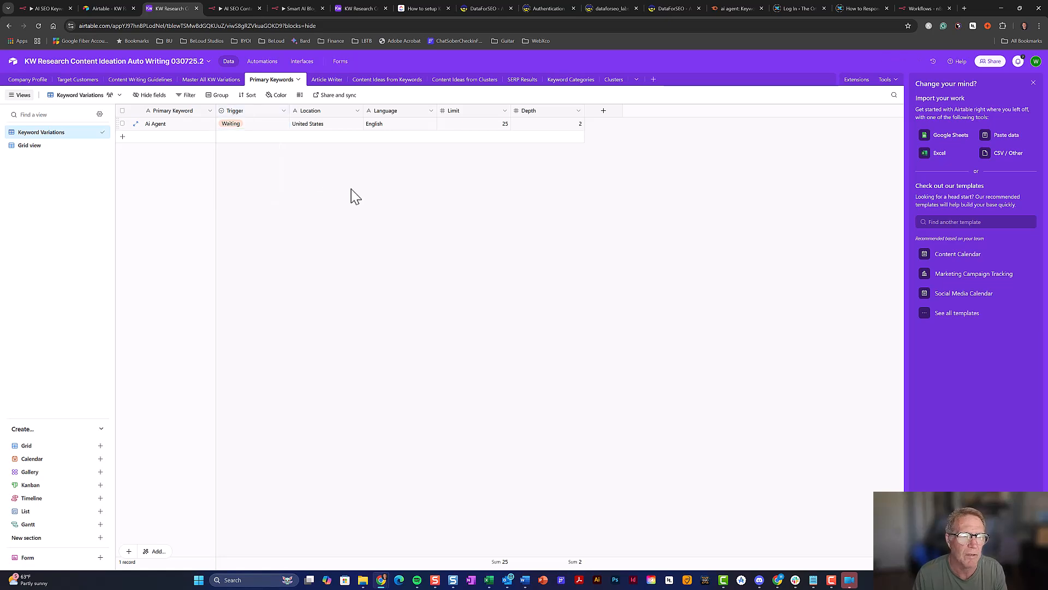
pyautogui.click(261, 61)
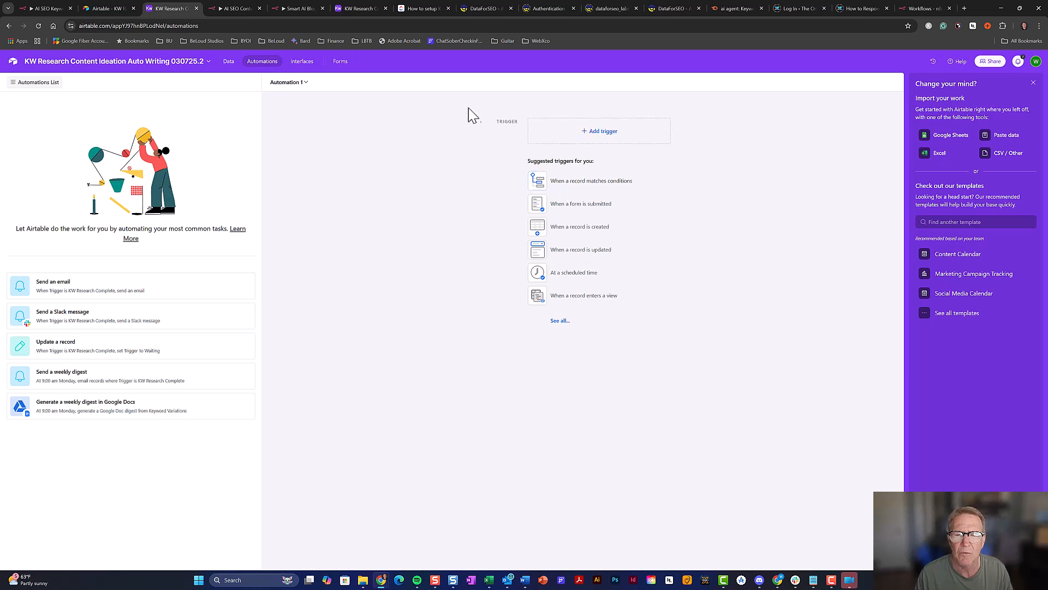
# Referencing the original automation, create a matching-records trigger that watches the Primary Keywords table
pyautogui.click(361, 9)
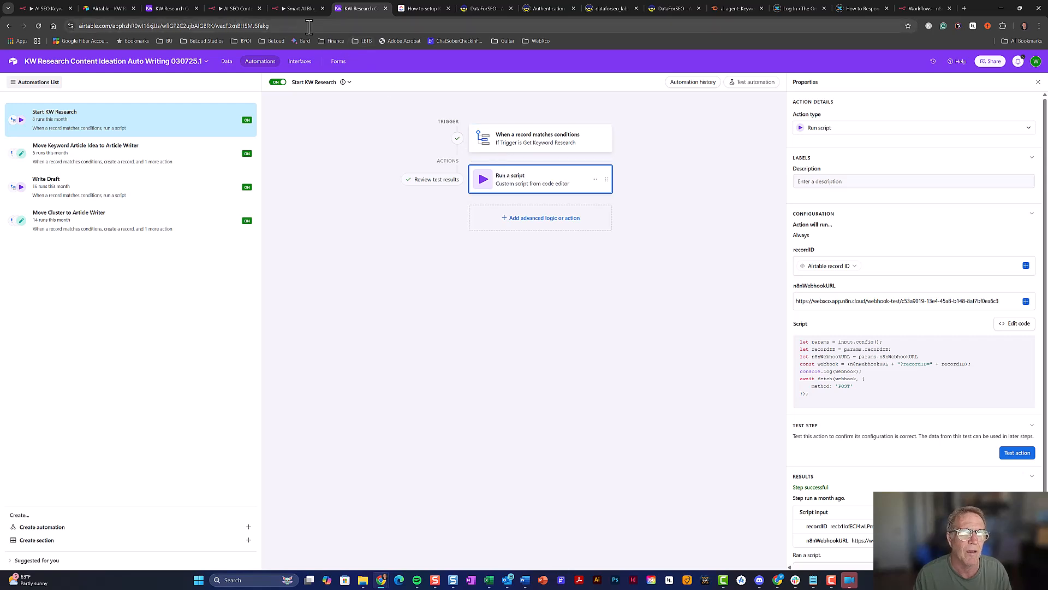
pyautogui.click(172, 8)
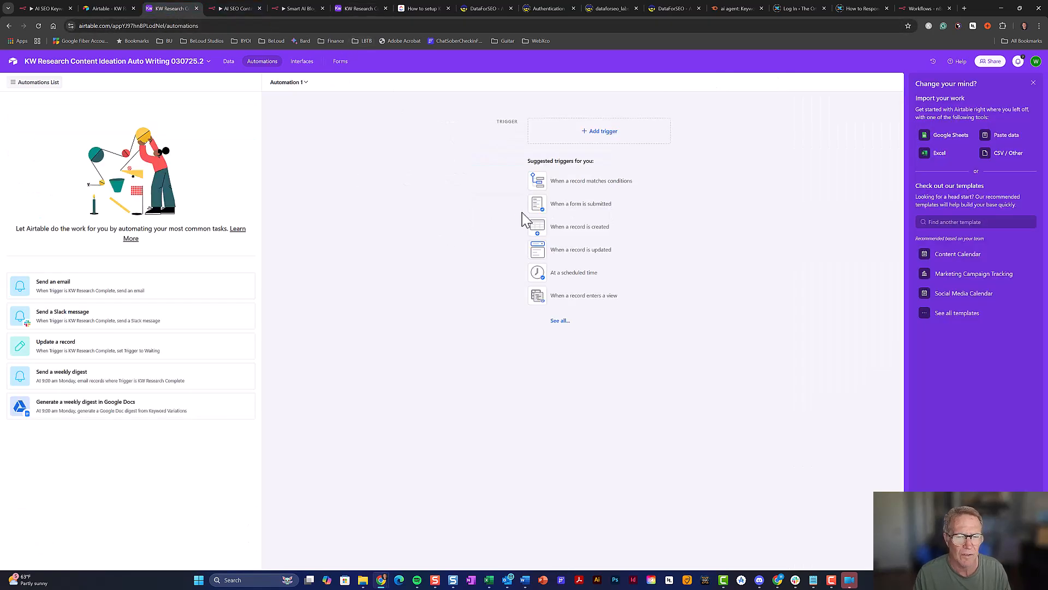
pyautogui.click(591, 183)
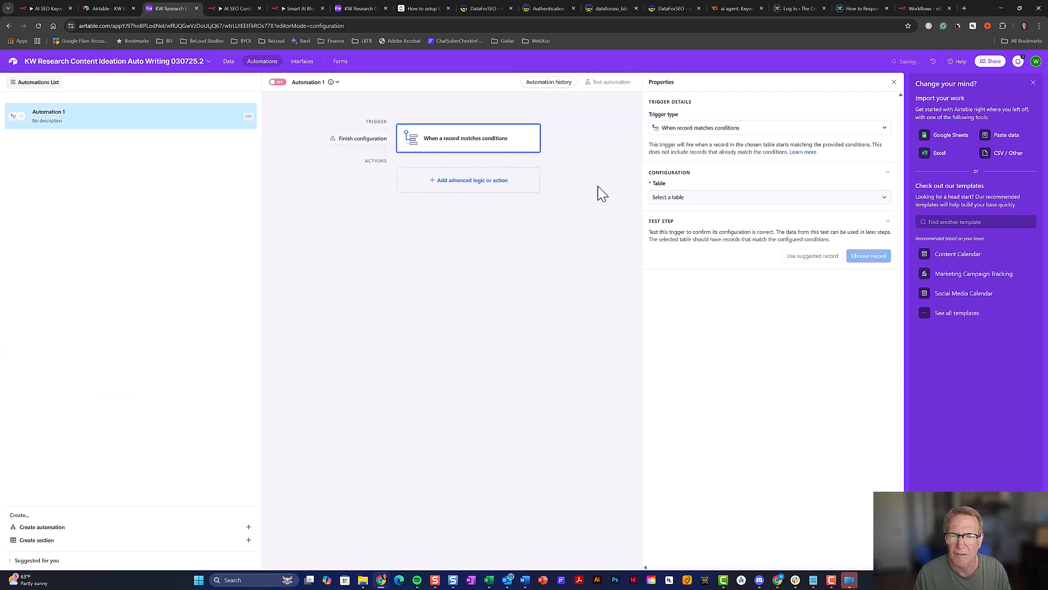
pyautogui.click(1034, 83)
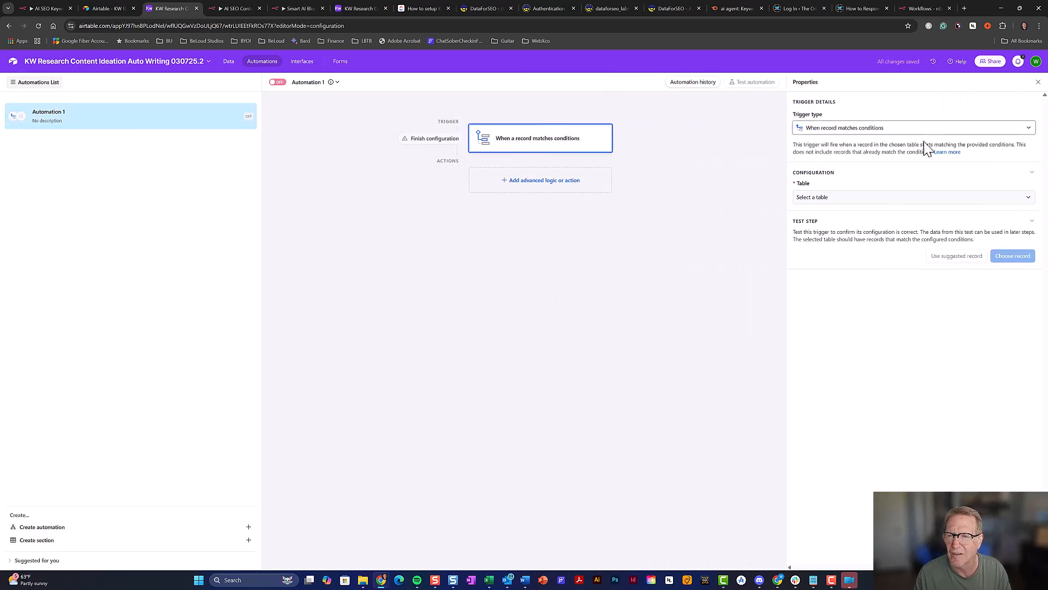
pyautogui.click(883, 205)
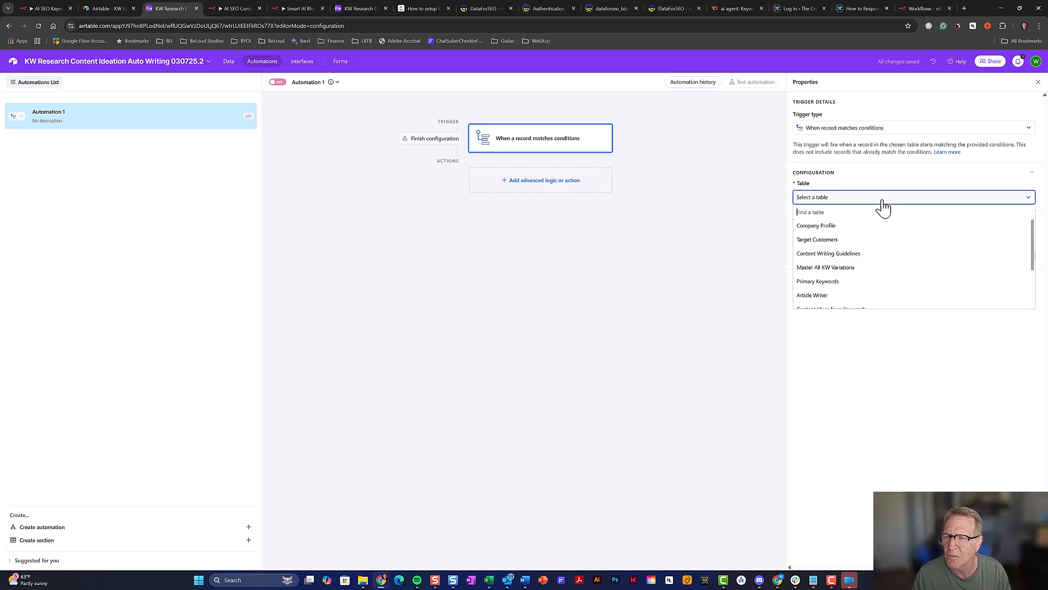
pyautogui.click(872, 284)
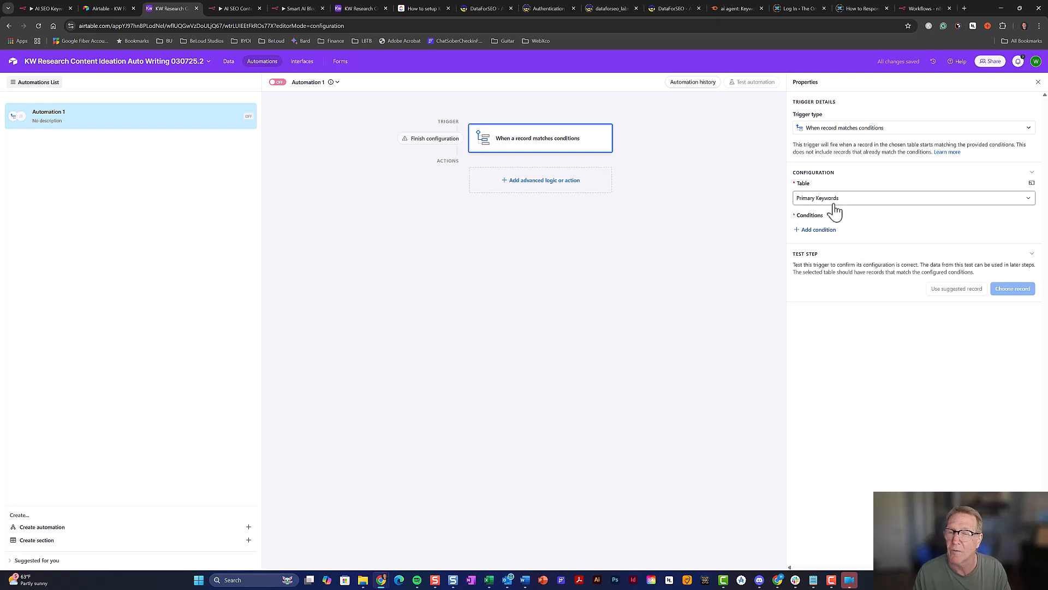
# Add the condition Trigger is 'Get Keyword Research' and add a Run script action
pyautogui.click(819, 230)
pyautogui.click(856, 235)
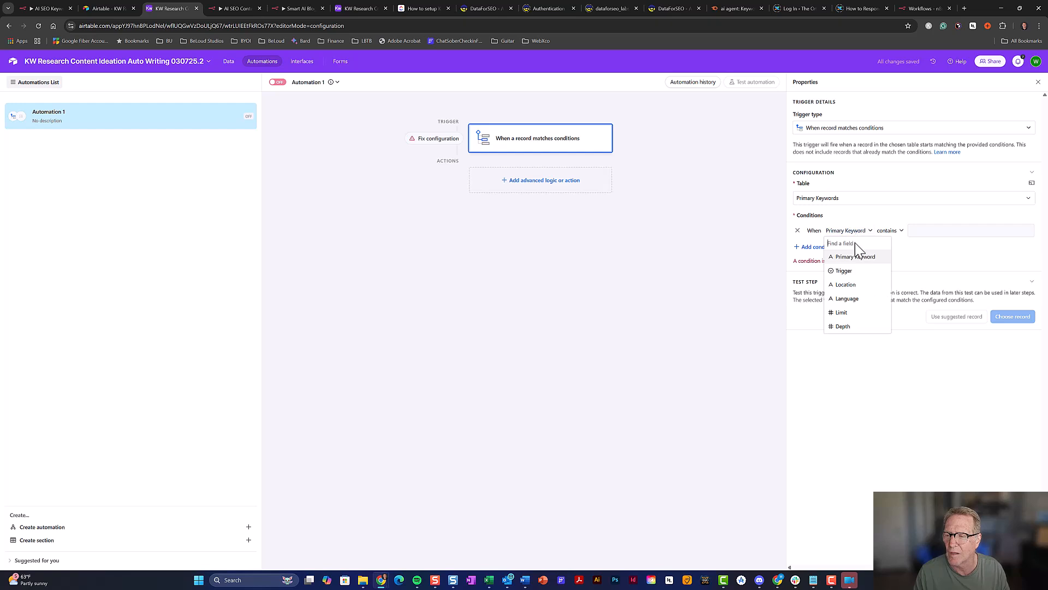
pyautogui.click(853, 272)
pyautogui.click(900, 234)
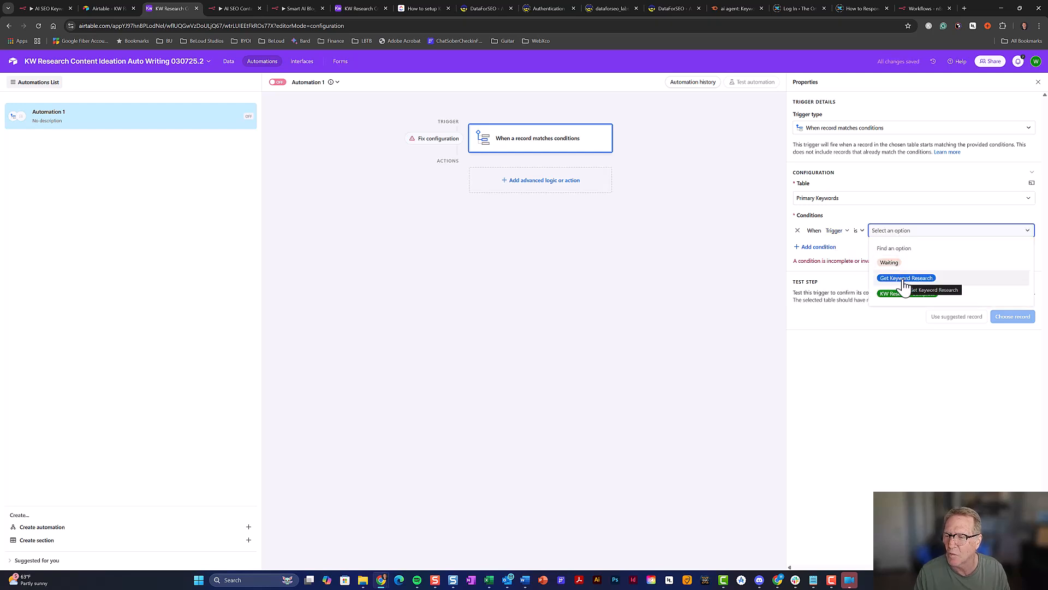
pyautogui.click(904, 279)
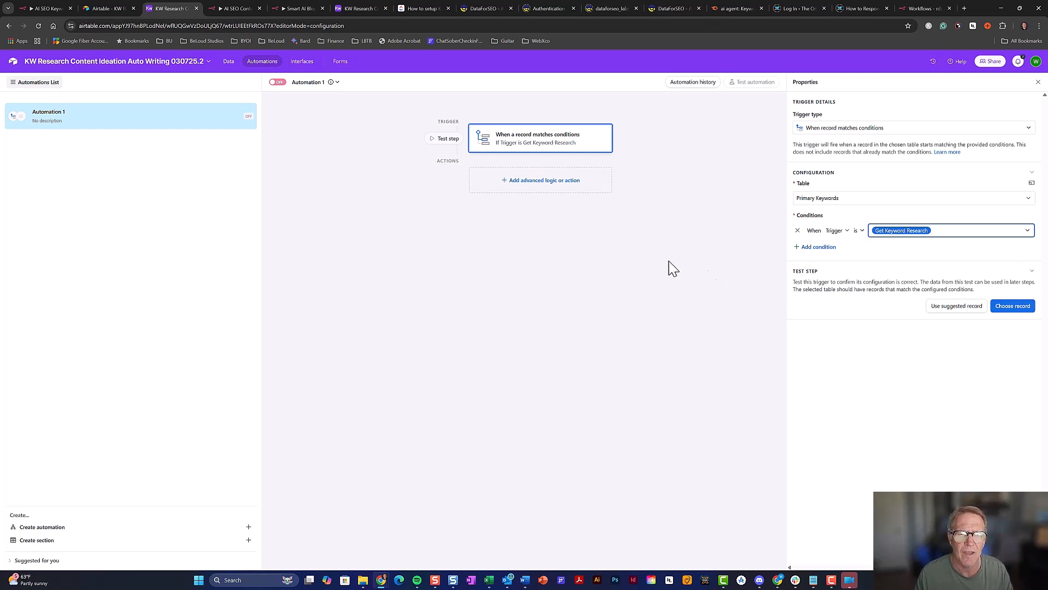
pyautogui.click(545, 190)
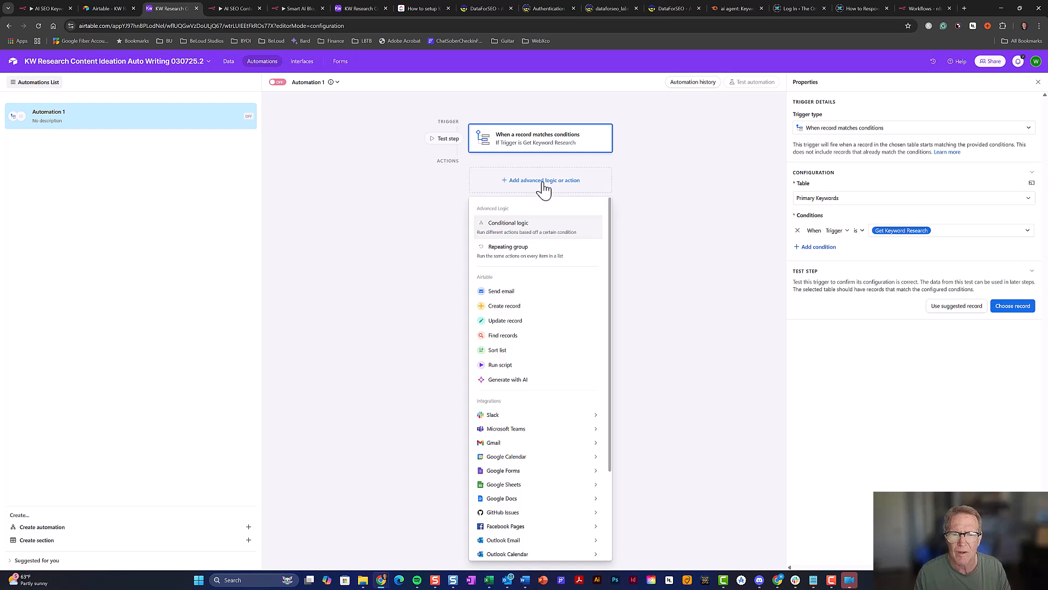
pyautogui.click(526, 365)
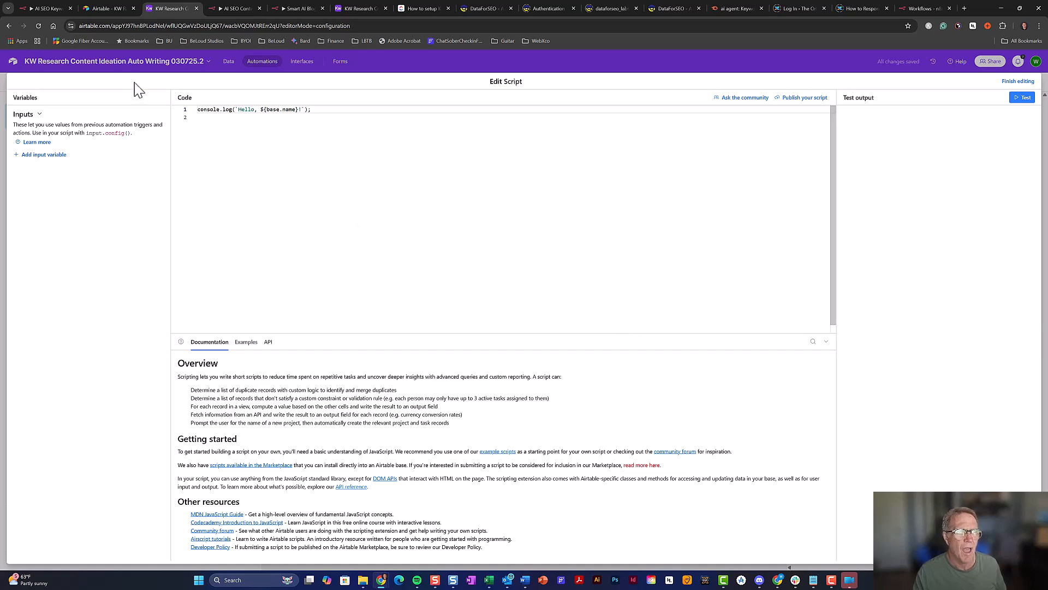
# Copy the Airtable Script code from n8n's Setup sticky note and return to Airtable
pyautogui.click(51, 9)
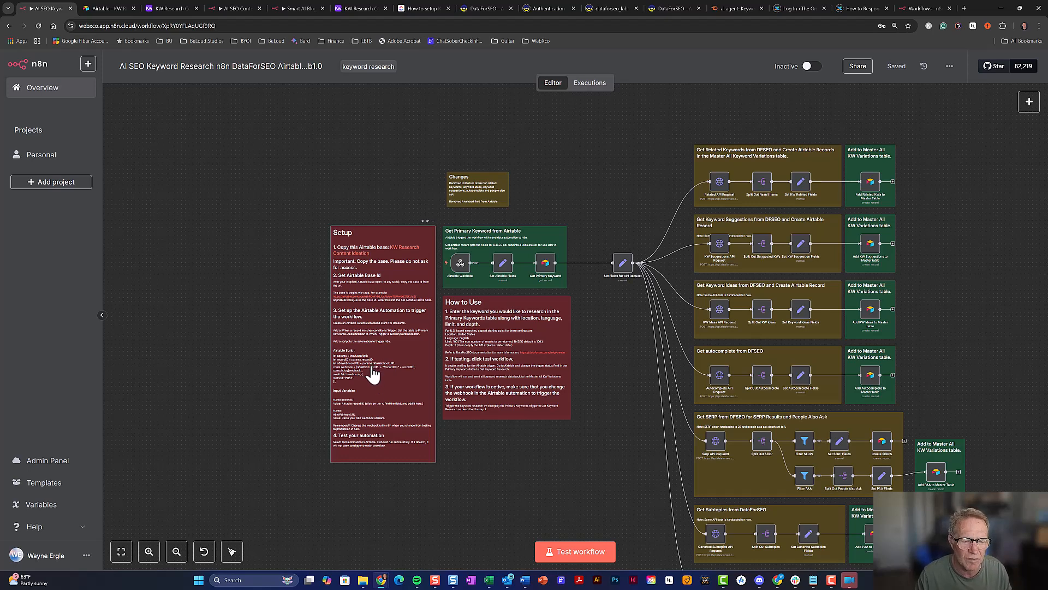
pyautogui.scroll(-2, 281, 320)
pyautogui.scroll(2, 280, 319)
pyautogui.scroll(3, 281, 319)
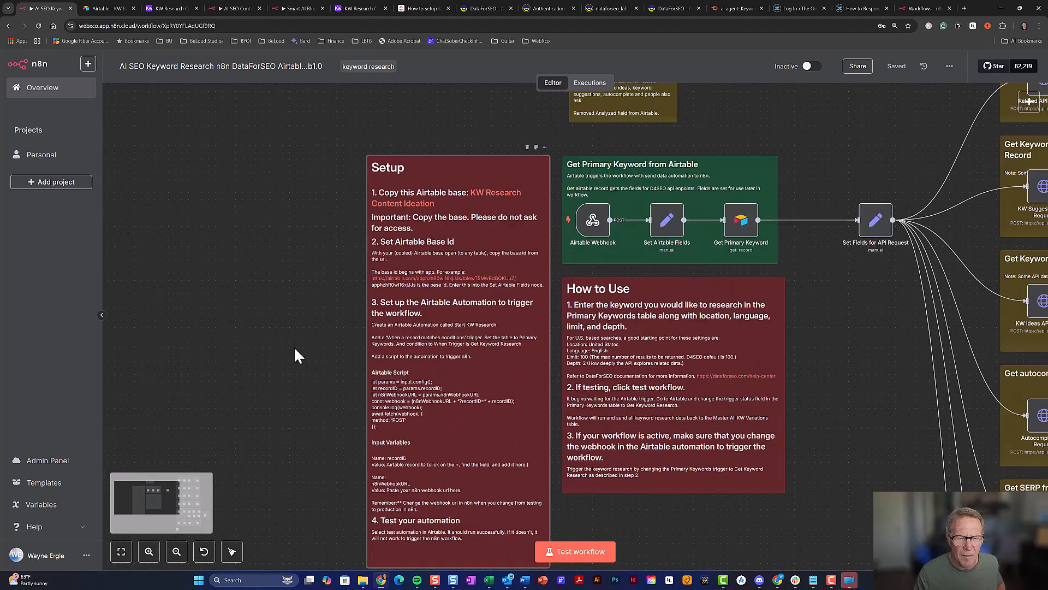
pyautogui.moveTo(299, 364); pyautogui.dragTo(276, 273)
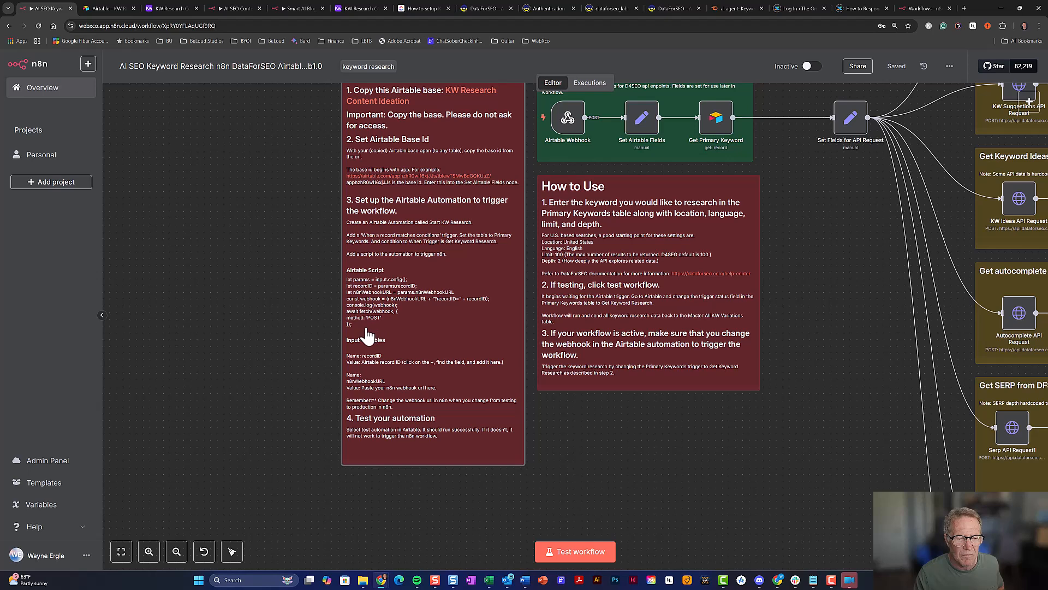
pyautogui.moveTo(369, 334); pyautogui.dragTo(359, 322)
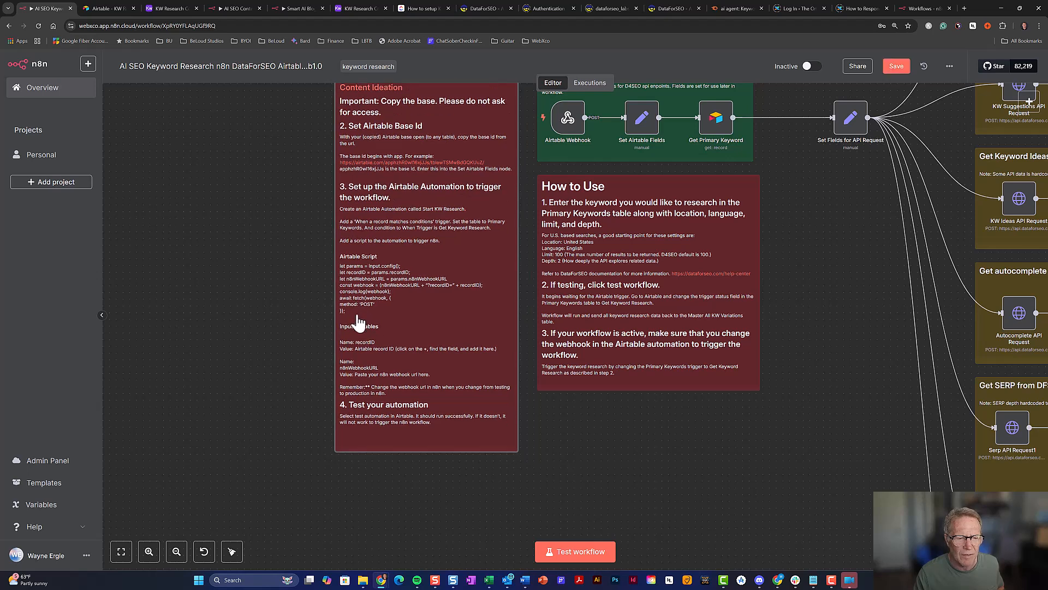
pyautogui.doubleClick(359, 322)
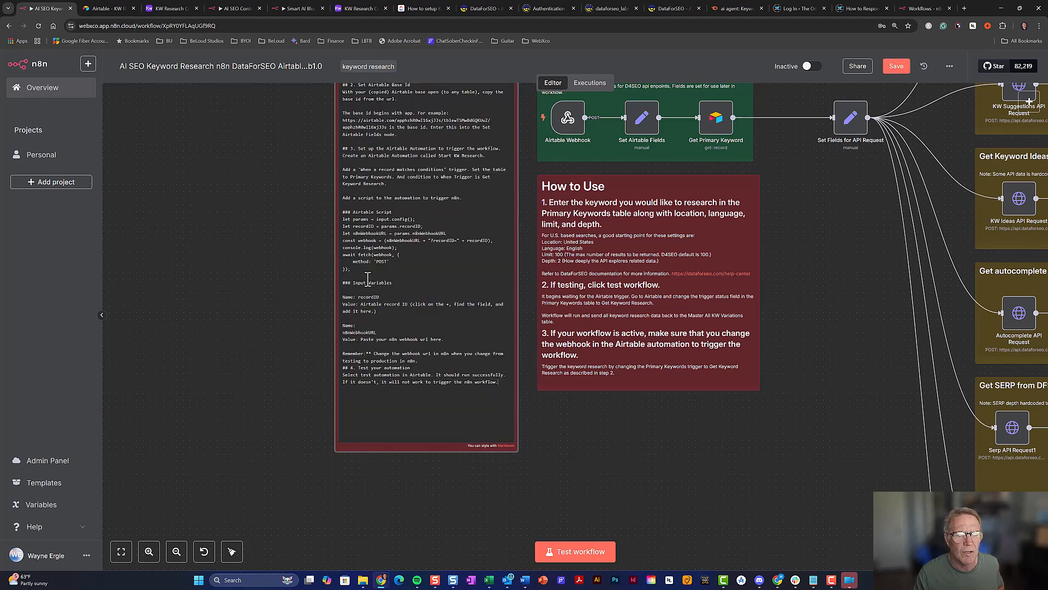
pyautogui.moveTo(354, 268); pyautogui.dragTo(339, 218)
pyautogui.hotkey('ctrl', 'c')
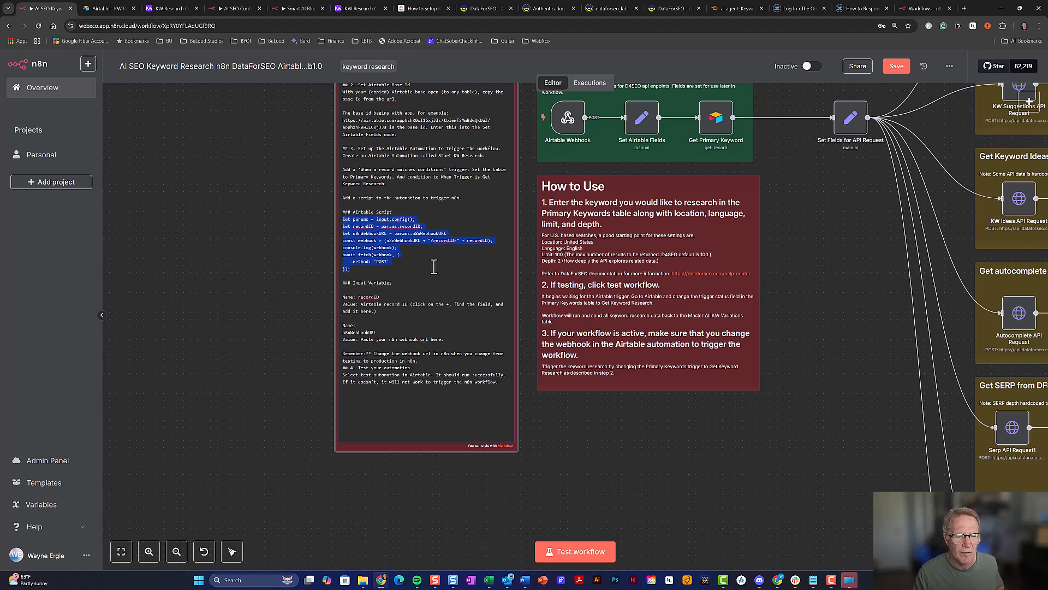
pyautogui.click(346, 9)
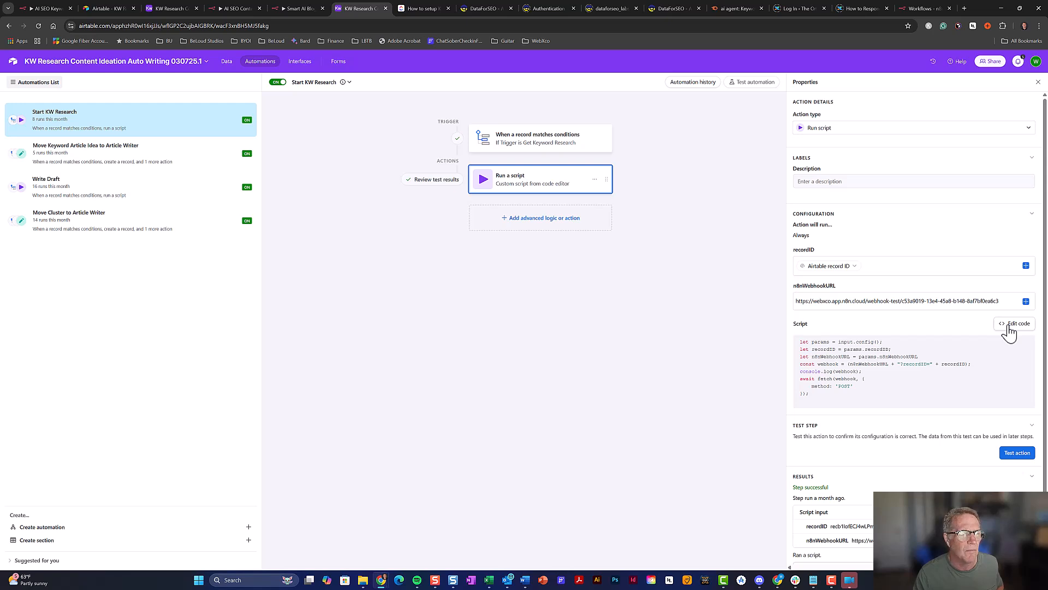
# Replace the sample code with the pasted webhook script, checking it against the original base's script
pyautogui.click(166, 5)
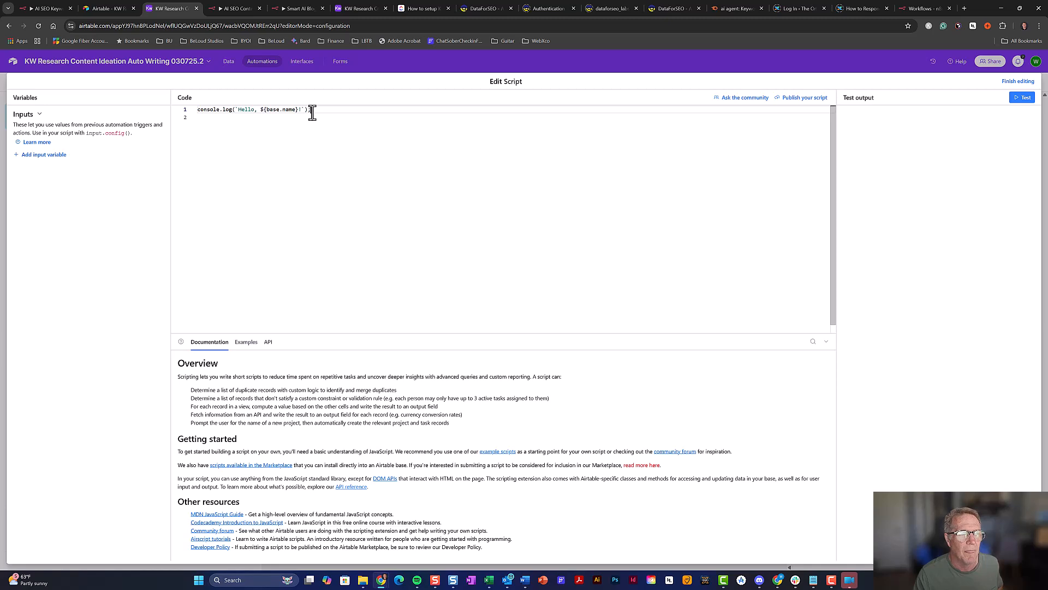
pyautogui.hotkey('ctrl', 'a')
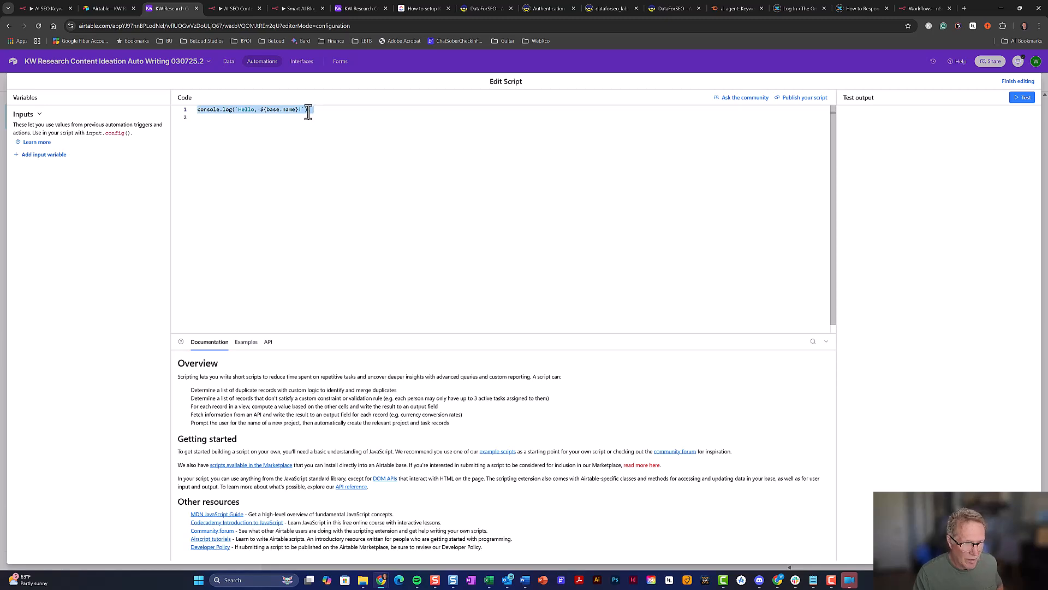
pyautogui.press('Delete')
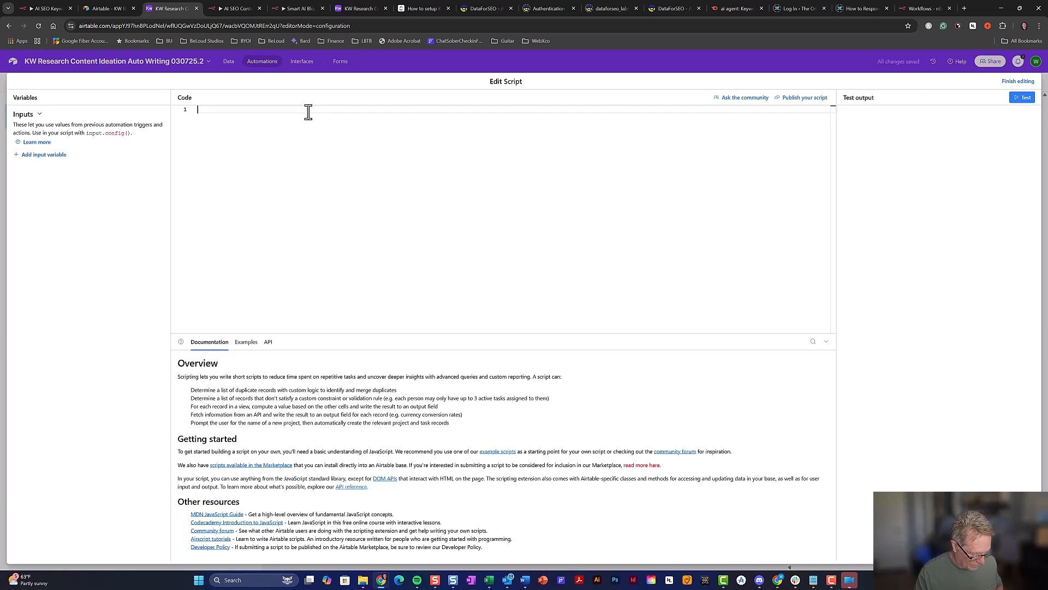
pyautogui.hotkey('ctrl', 'v')
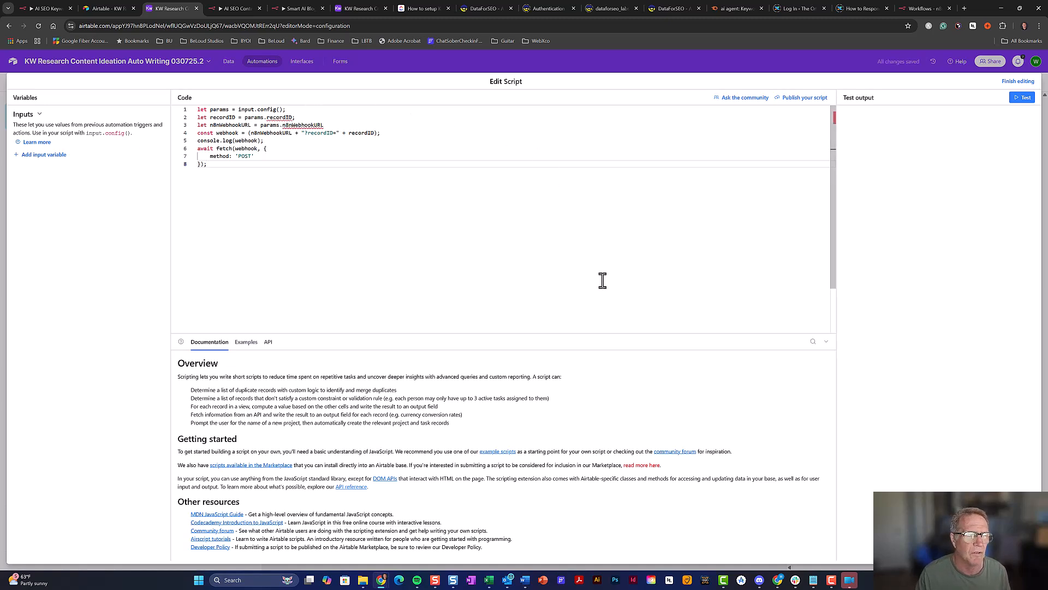
pyautogui.click(355, 7)
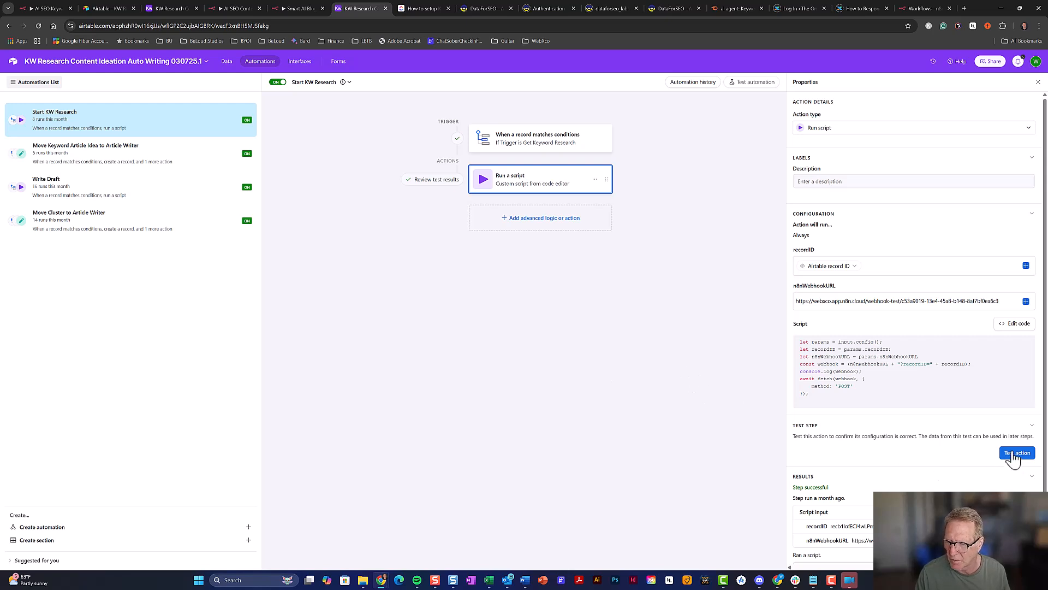
pyautogui.click(1016, 325)
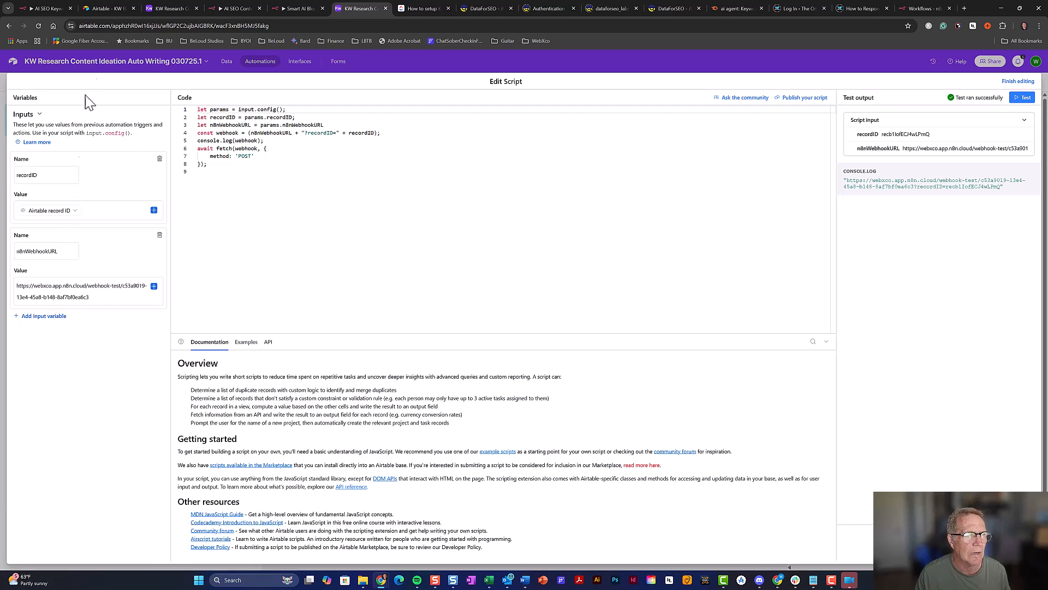
pyautogui.click(166, 8)
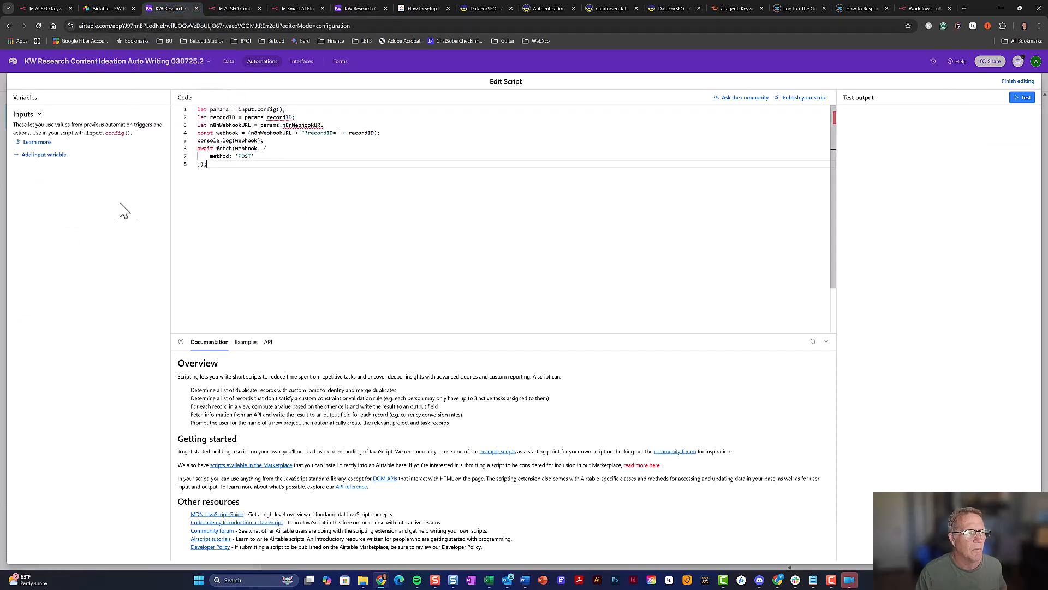
# Add a 'recordID' input variable whose value is the Airtable record ID
pyautogui.click(44, 154)
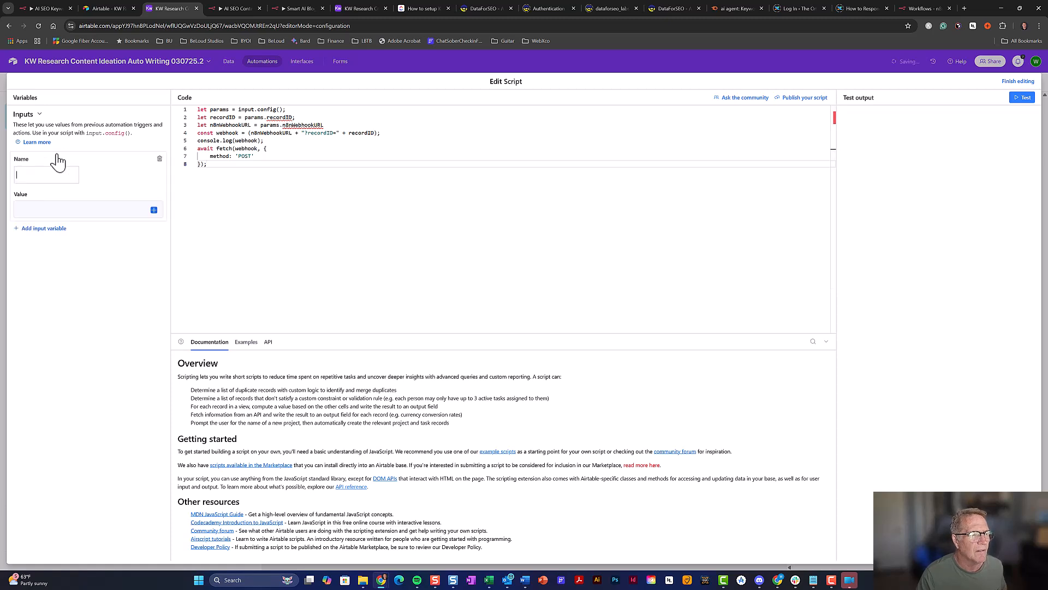
pyautogui.write('record')
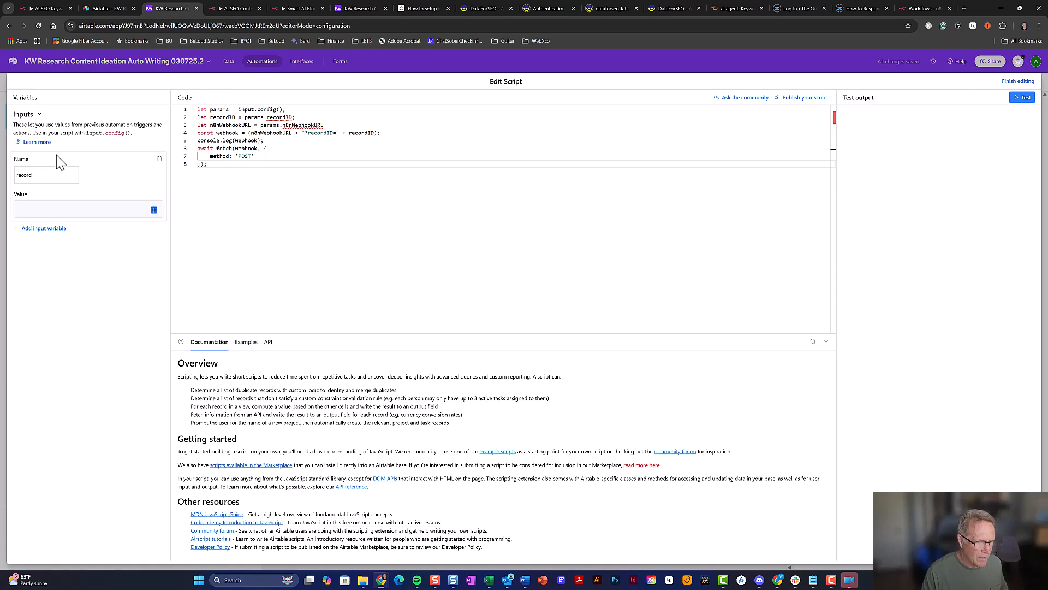
pyautogui.write('ID')
pyautogui.click(152, 214)
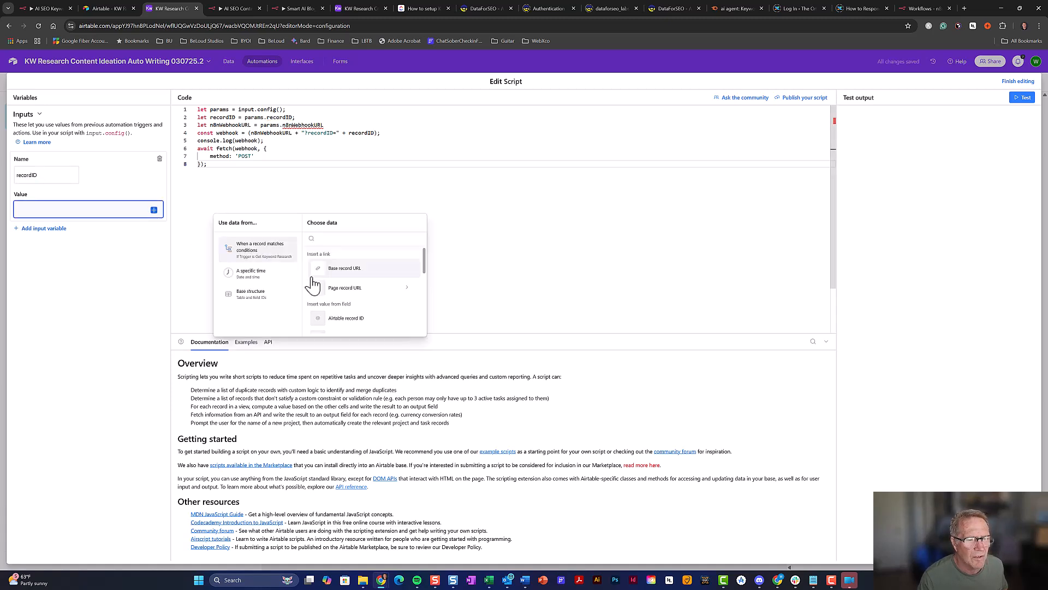
pyautogui.click(363, 320)
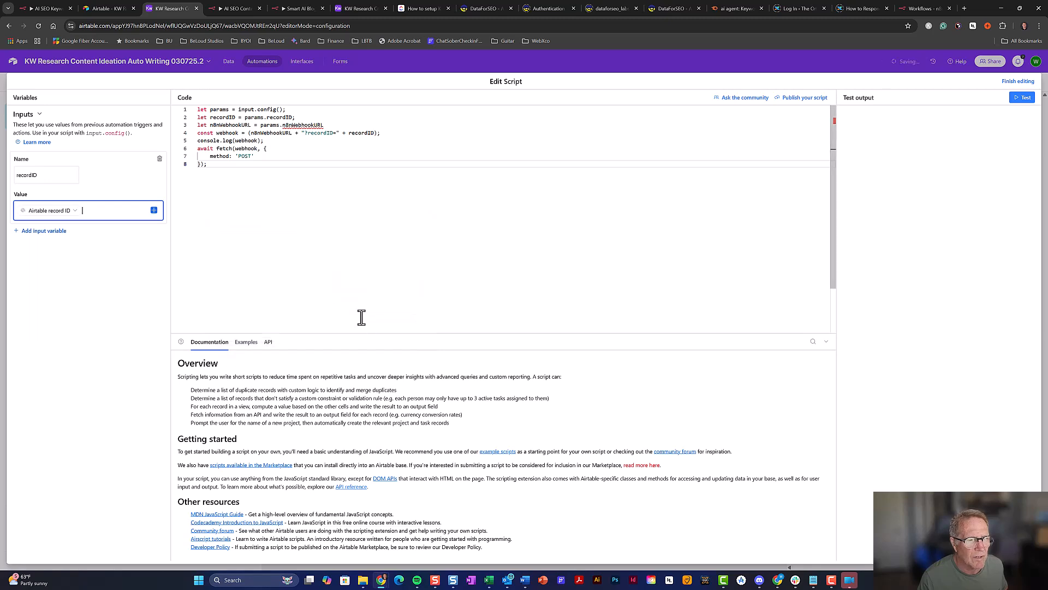
# Add a second input variable named 'n8nWebhookURL', copying the name from the reference base
pyautogui.click(55, 232)
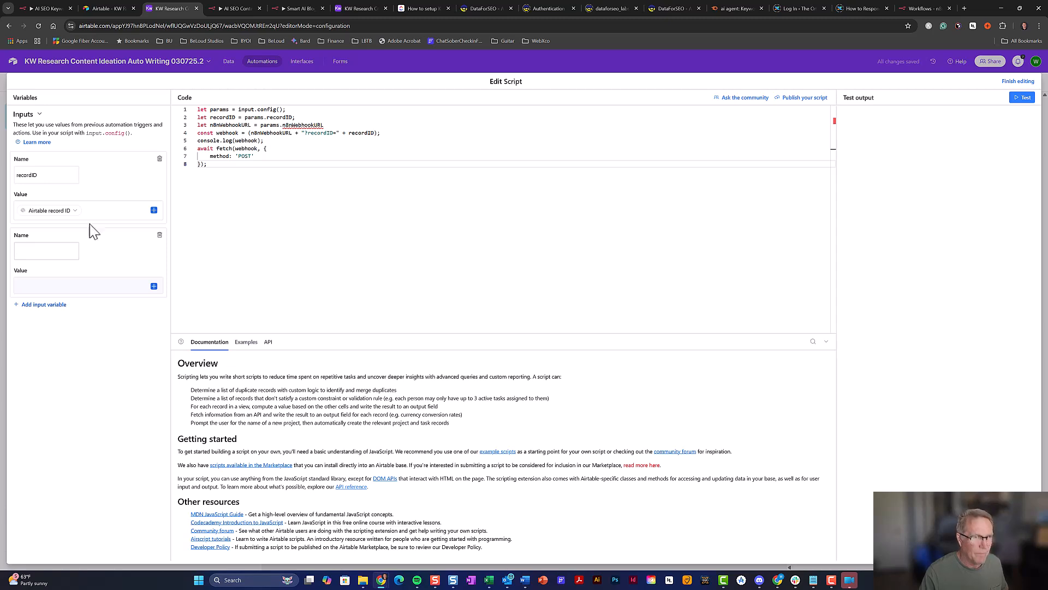
pyautogui.click(345, 10)
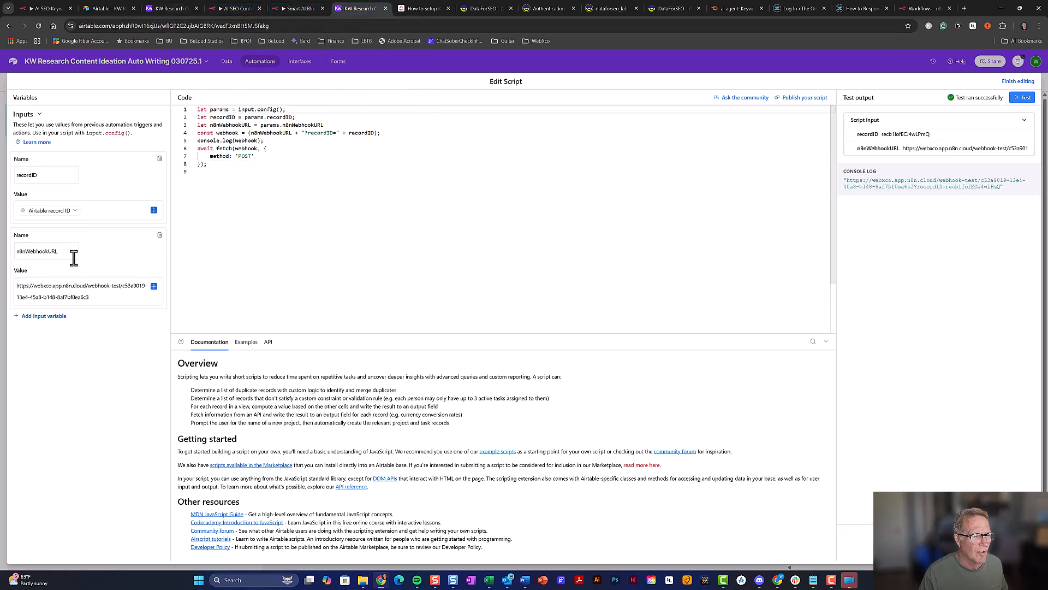
pyautogui.moveTo(61, 251); pyautogui.dragTo(20, 253)
pyautogui.hotkey('ctrl', 'c')
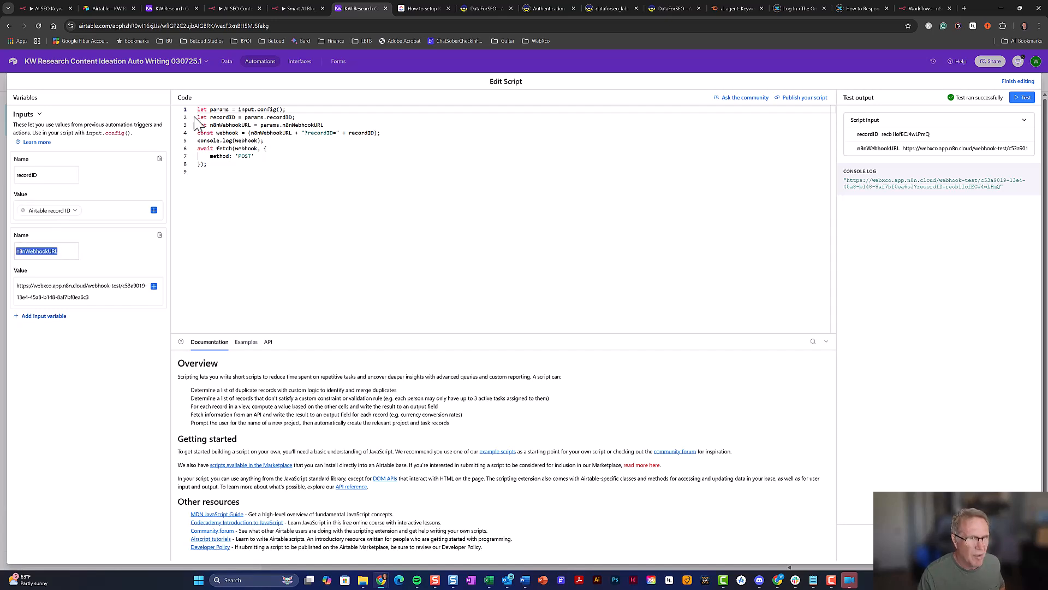
pyautogui.click(181, 8)
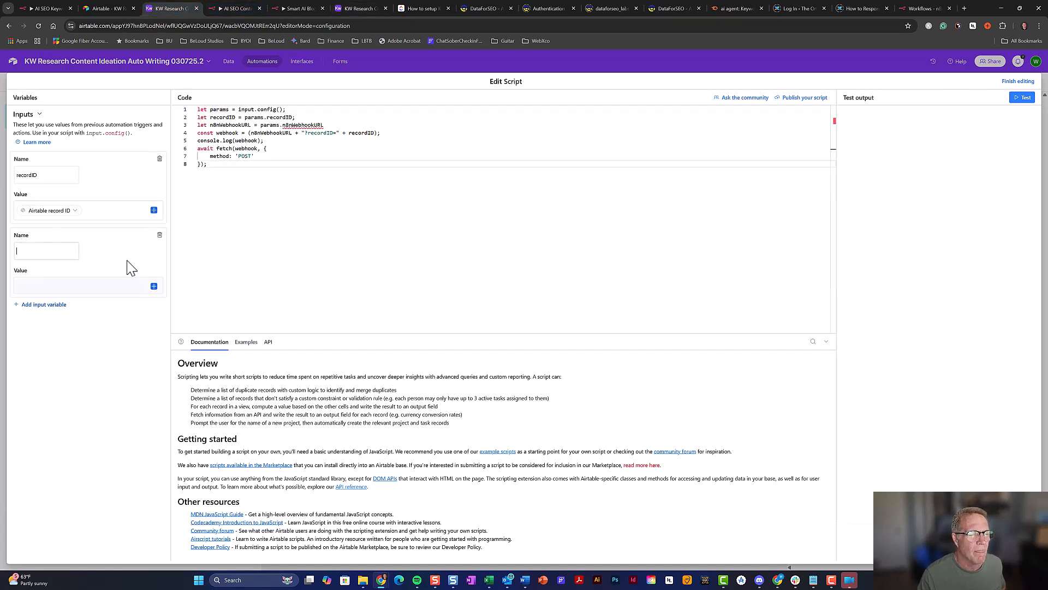
pyautogui.click(56, 249)
pyautogui.hotkey('ctrl', 'v')
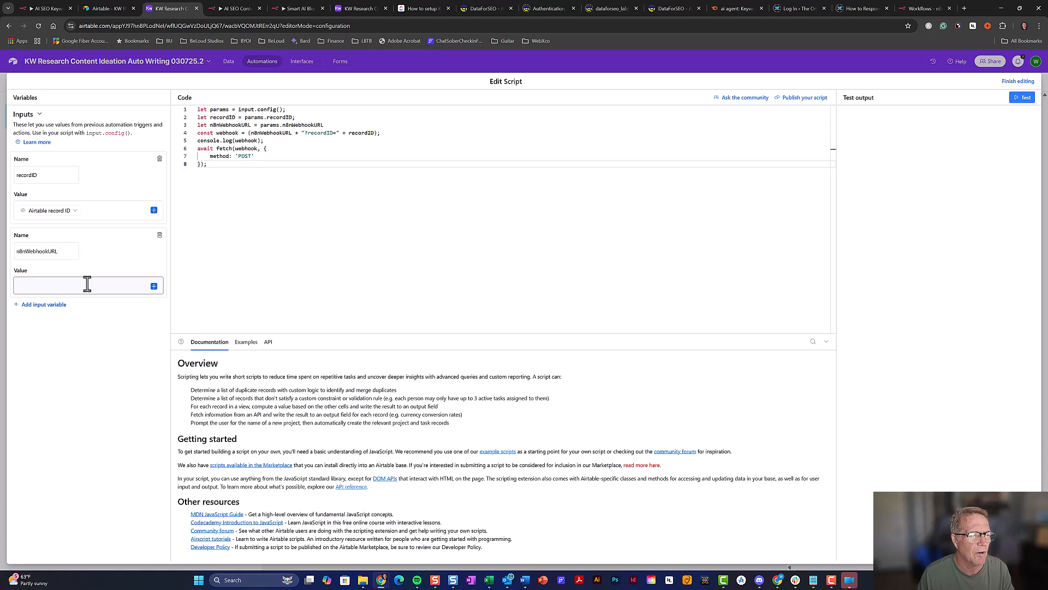
# Look up the Airtable Webhook node's test URL in n8n, then select Airtable's n8nWebhookURL value field
pyautogui.click(54, 10)
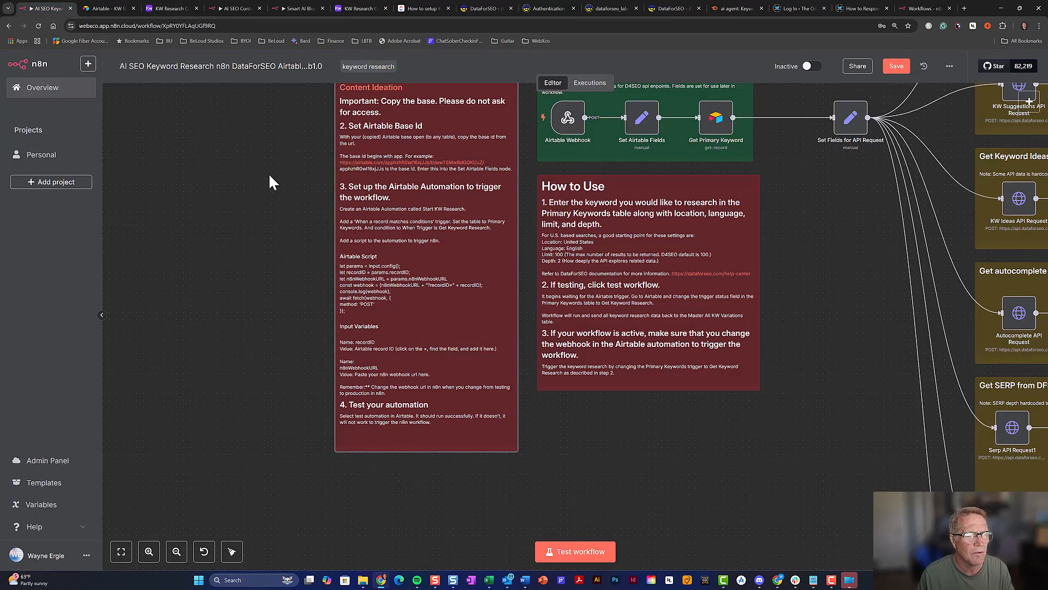
pyautogui.scroll(-3, 402, 341)
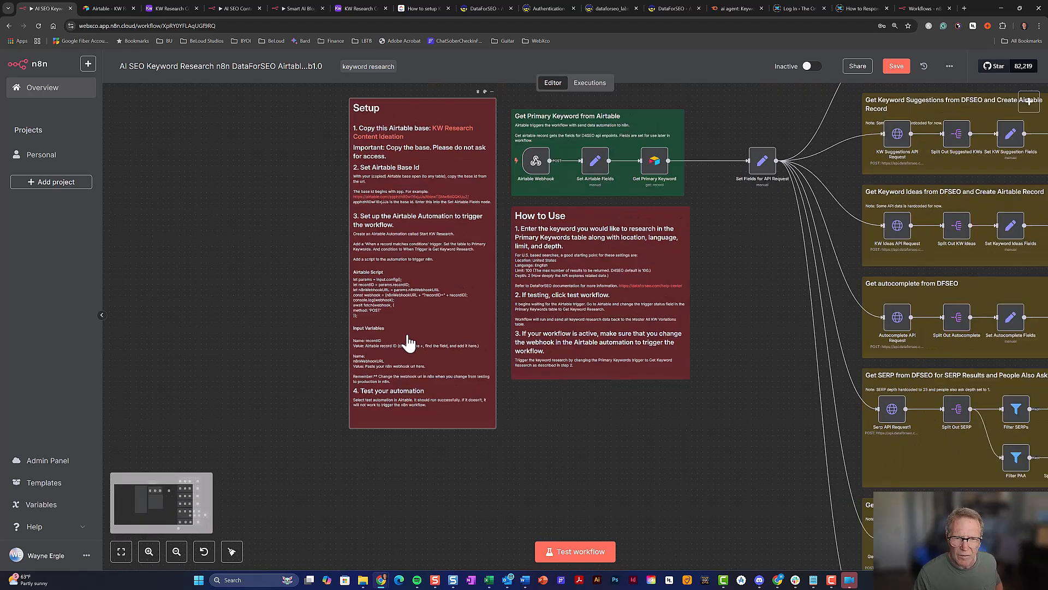
pyautogui.moveTo(511, 208)
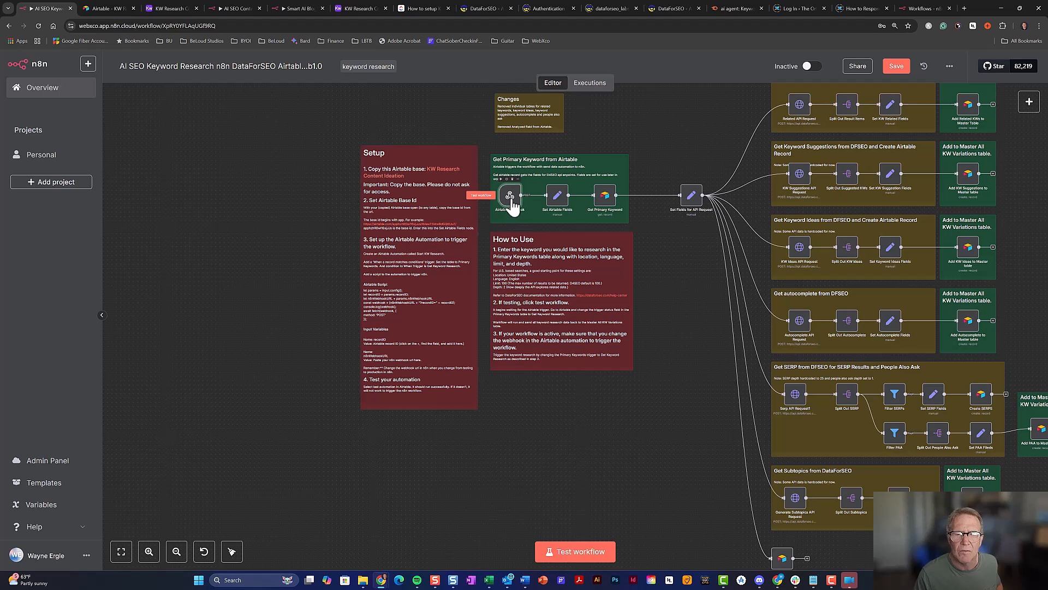
pyautogui.doubleClick(512, 202)
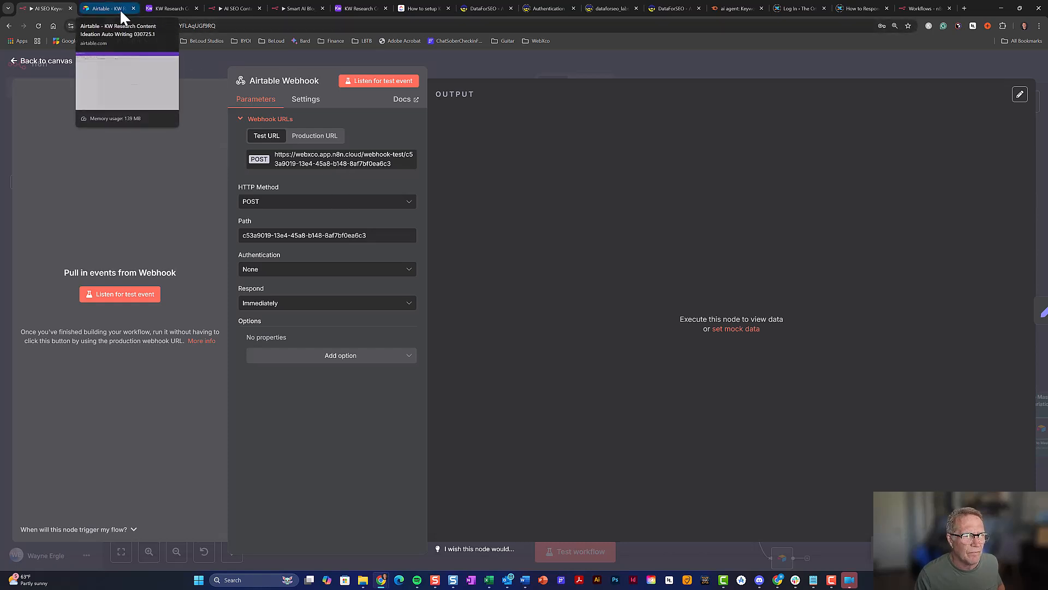
pyautogui.click(173, 9)
pyautogui.click(101, 287)
# Paste the n8n webhook test URL as the n8nWebhookURL value, run the tests, and finish editing
pyautogui.click(97, 287)
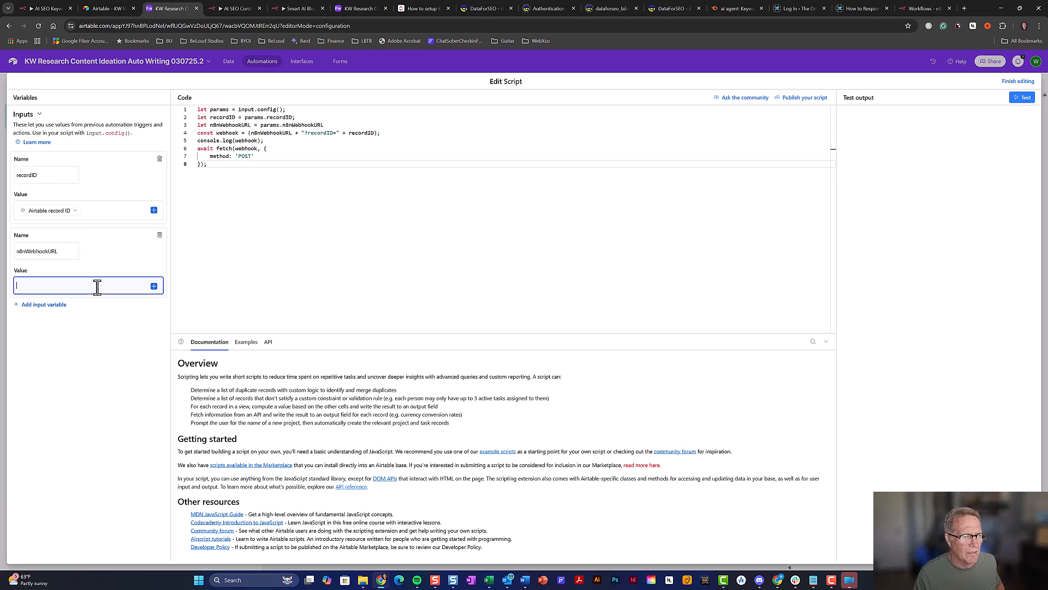
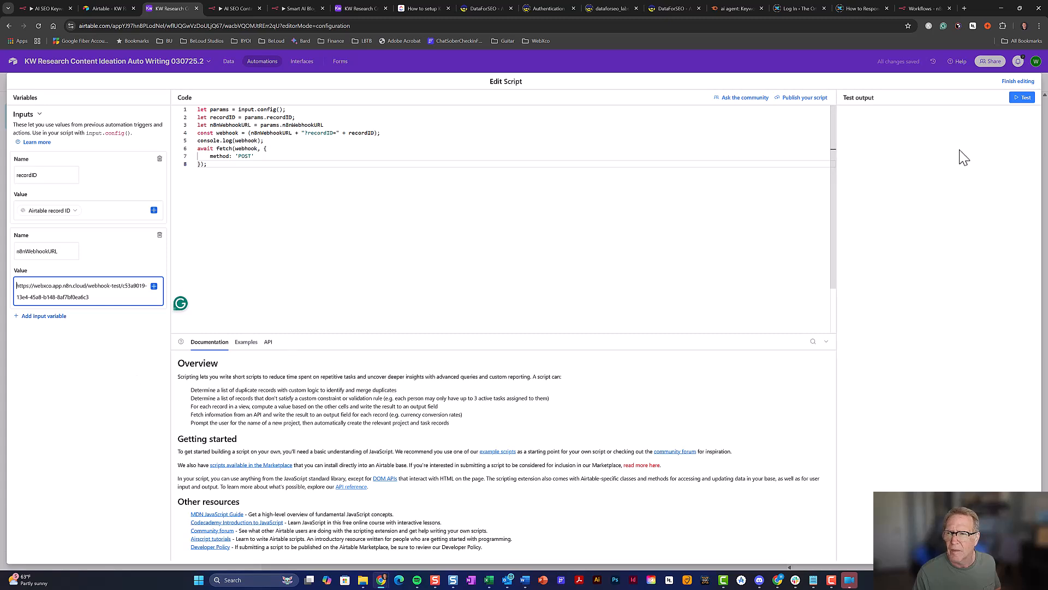
pyautogui.click(1024, 100)
pyautogui.click(607, 364)
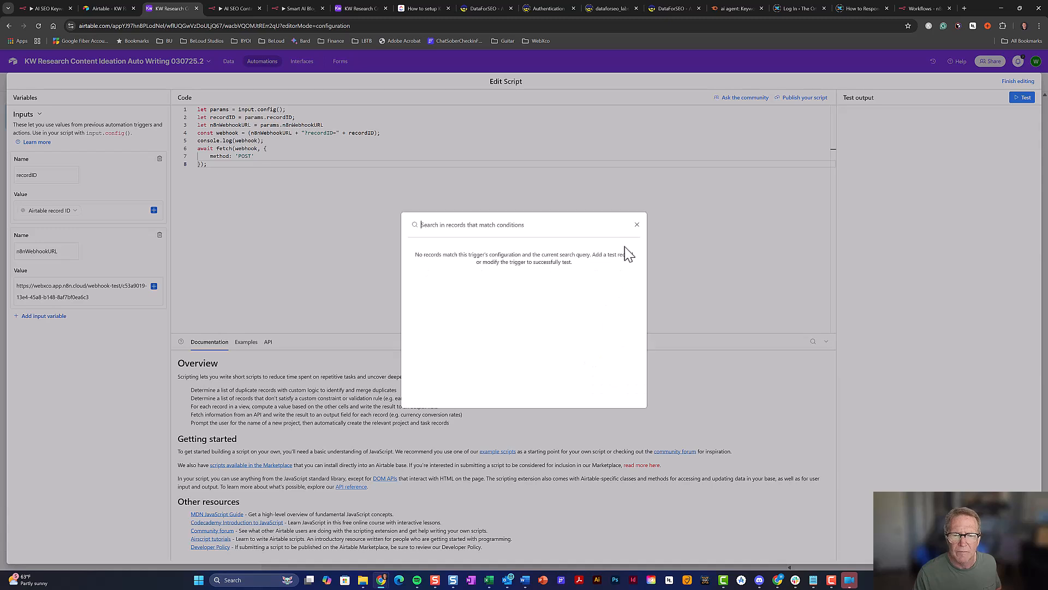
pyautogui.click(637, 224)
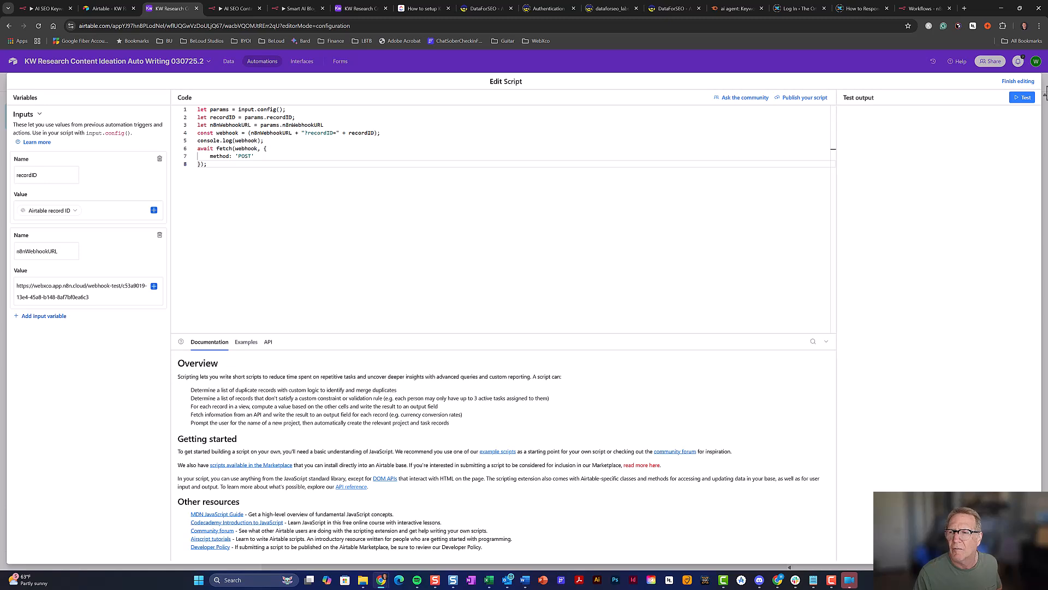
pyautogui.click(233, 62)
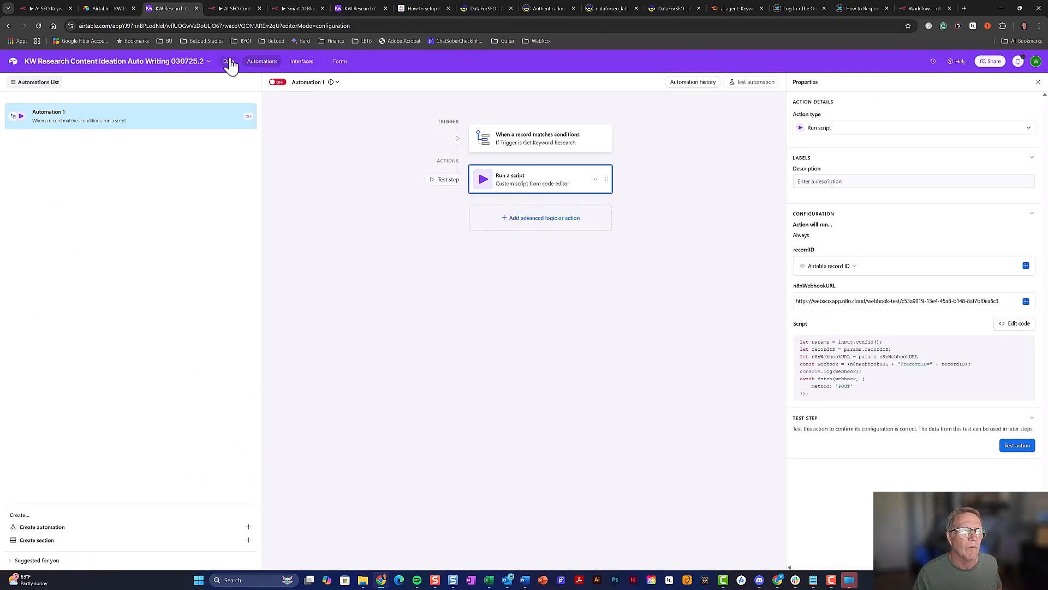
# Set the AI Agent record's Trigger to Get Keyword Research
pyautogui.click(231, 63)
pyautogui.click(247, 126)
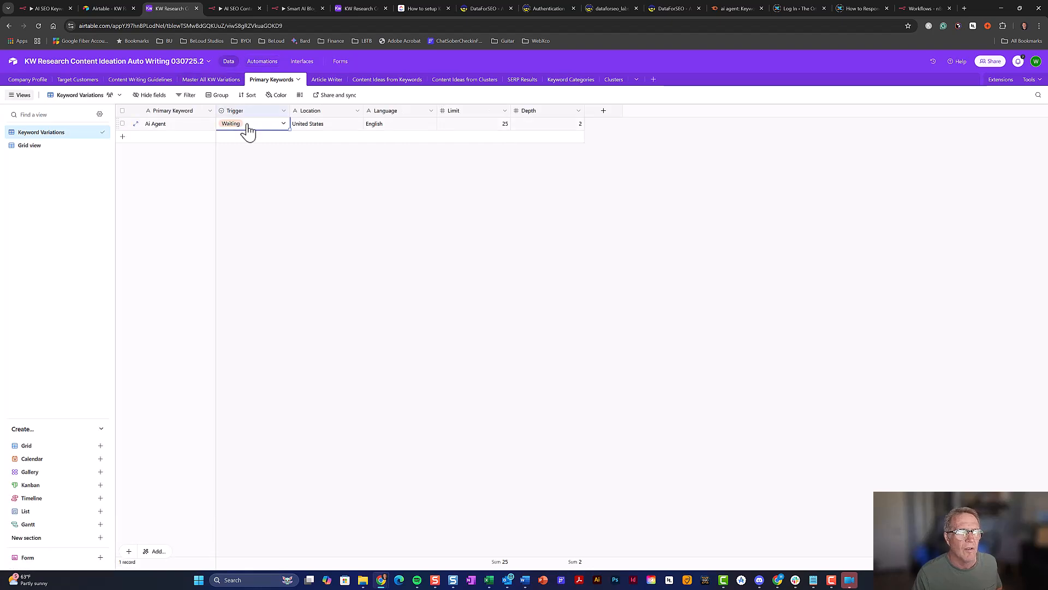
pyautogui.click(255, 126)
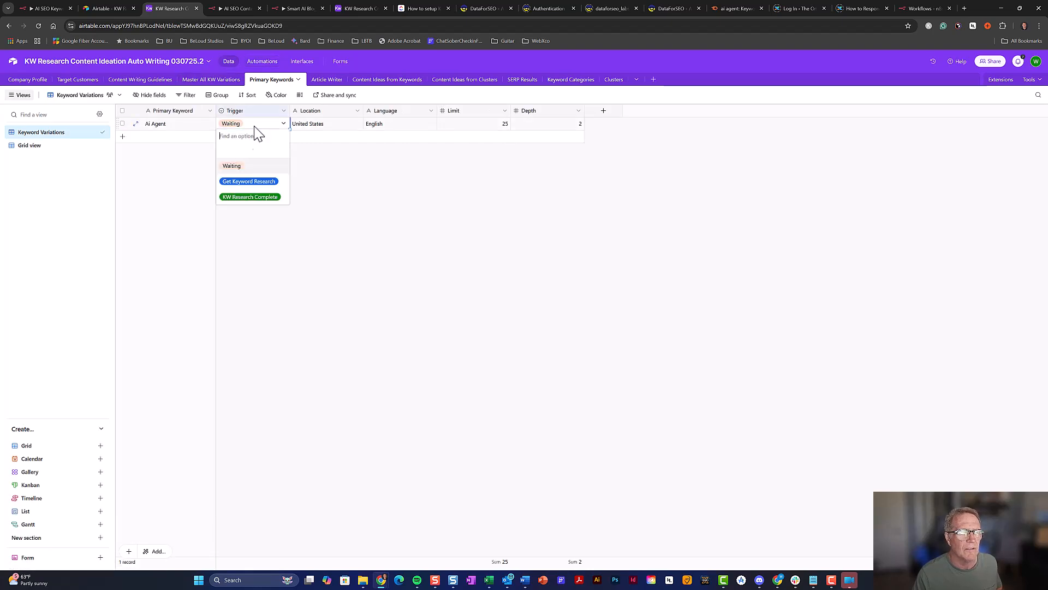
pyautogui.click(256, 182)
# Test the Run script action with the AI Agent record until it reports Step successful
pyautogui.click(263, 62)
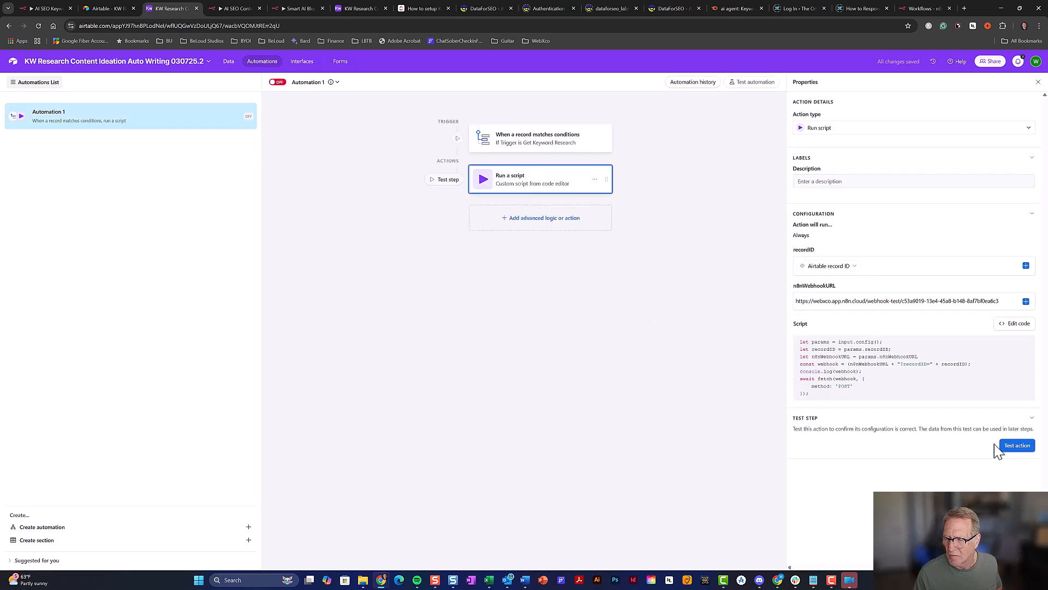
pyautogui.click(1017, 445)
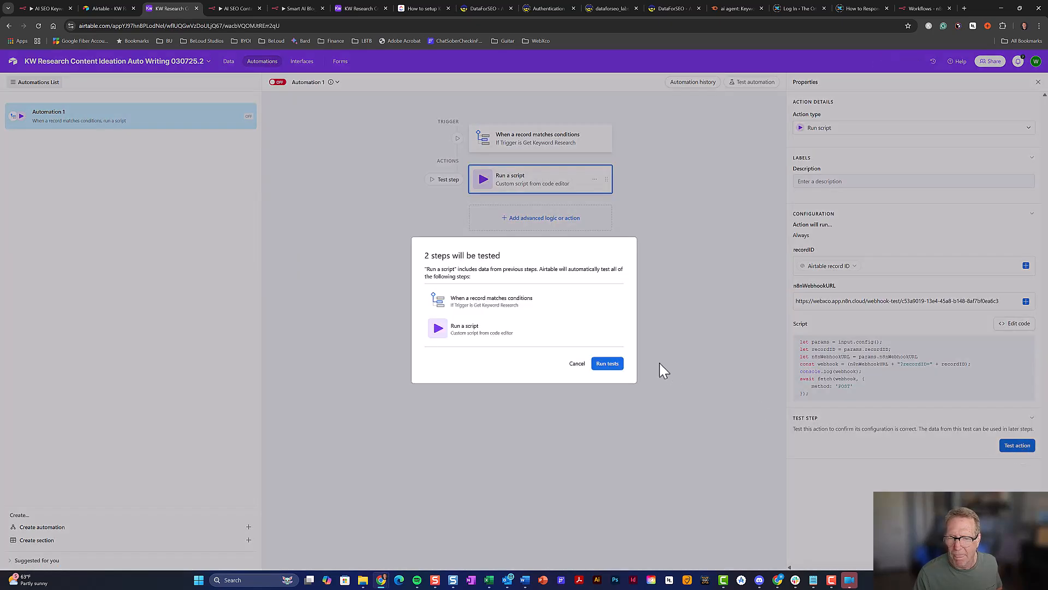
pyautogui.click(608, 364)
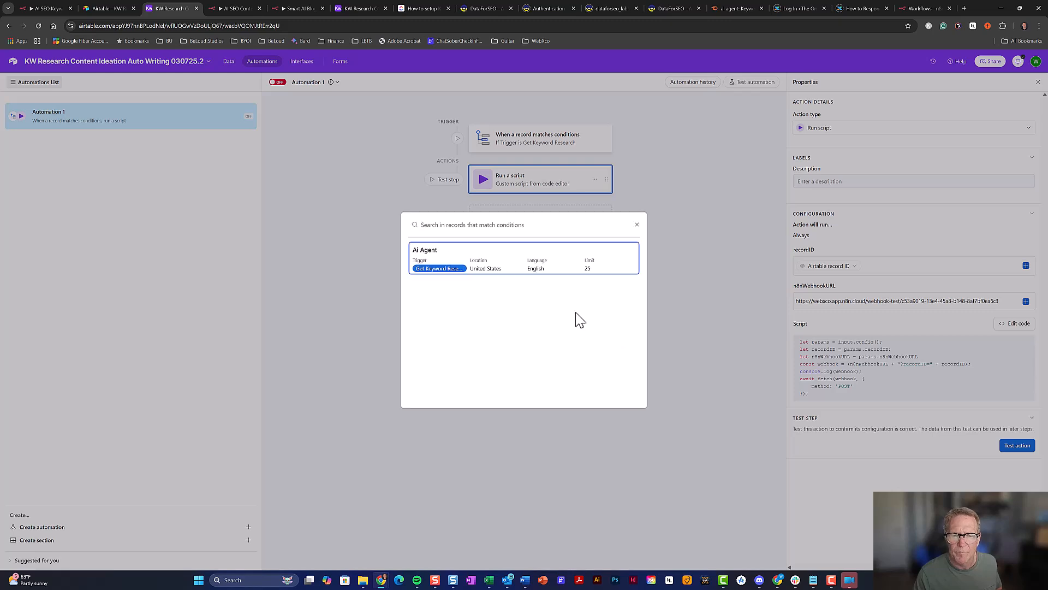
pyautogui.click(573, 269)
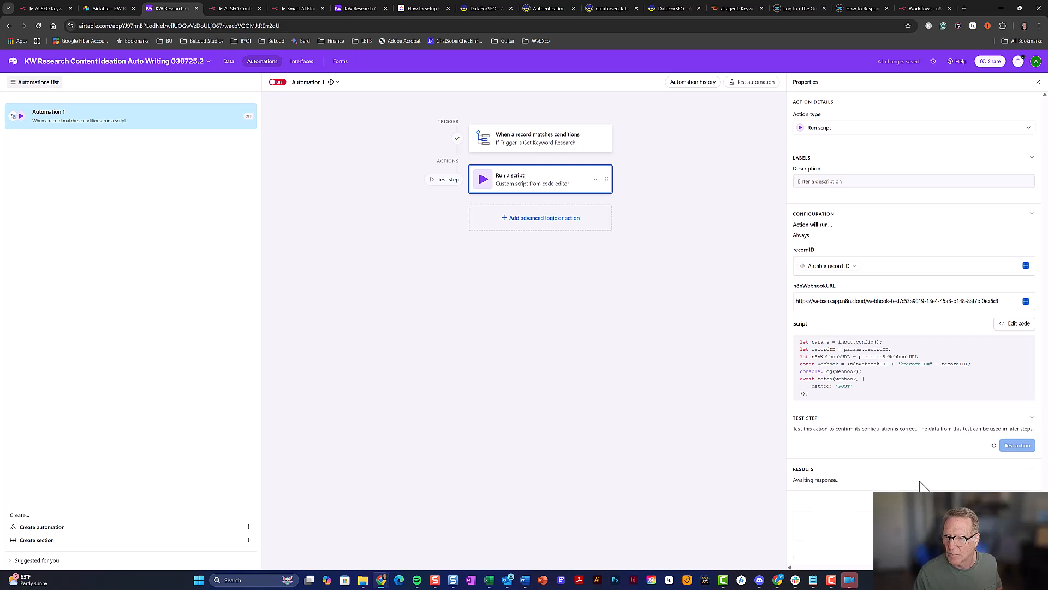
pyautogui.scroll(-1, 906, 475)
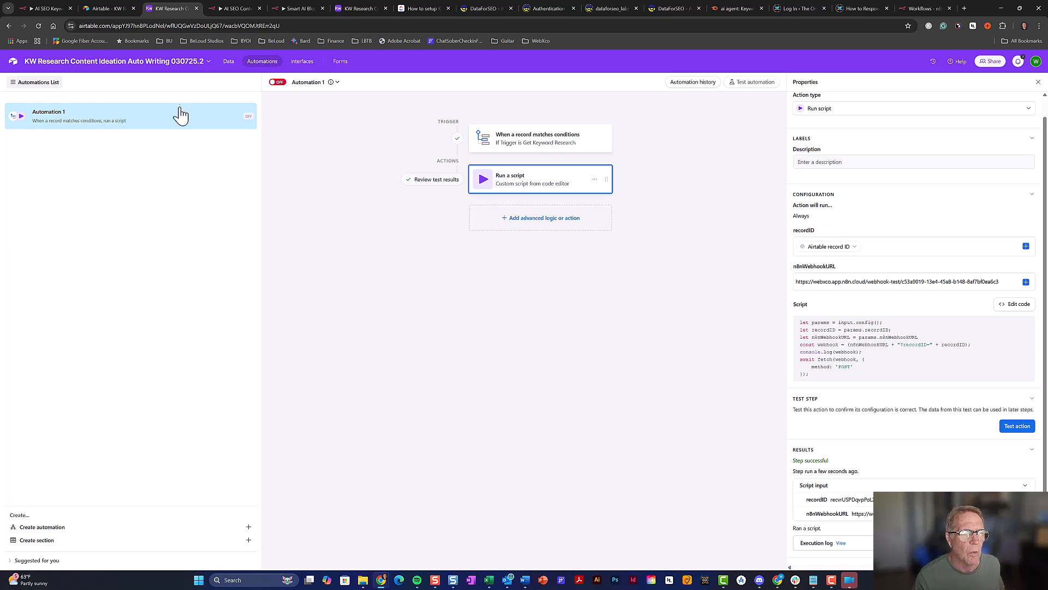
# Check the AI Agent record's Trigger options in the Primary Keywords table without changing them
pyautogui.click(228, 61)
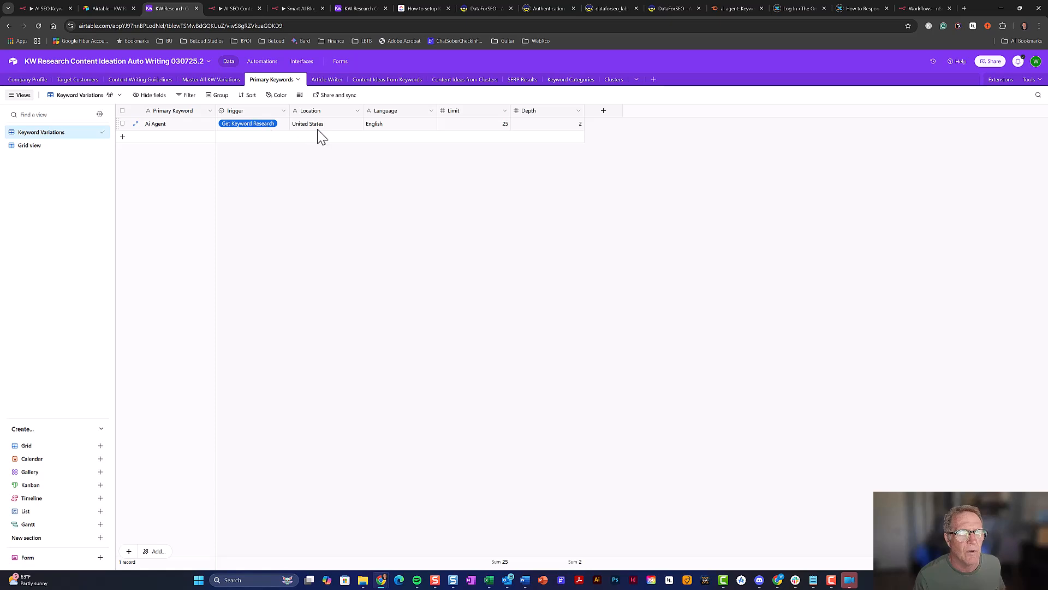
pyautogui.click(255, 127)
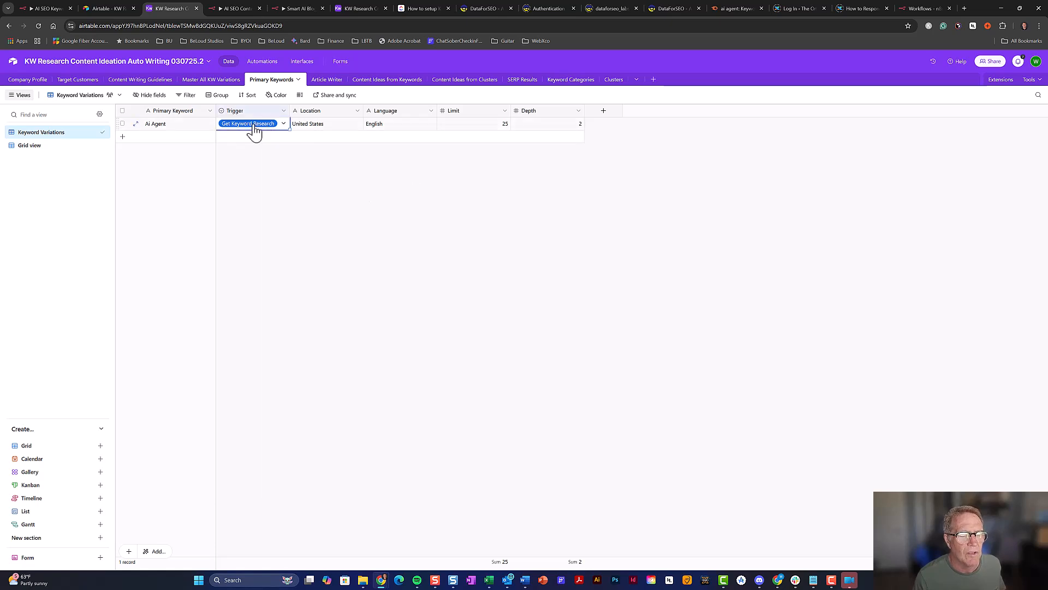
pyautogui.click(255, 129)
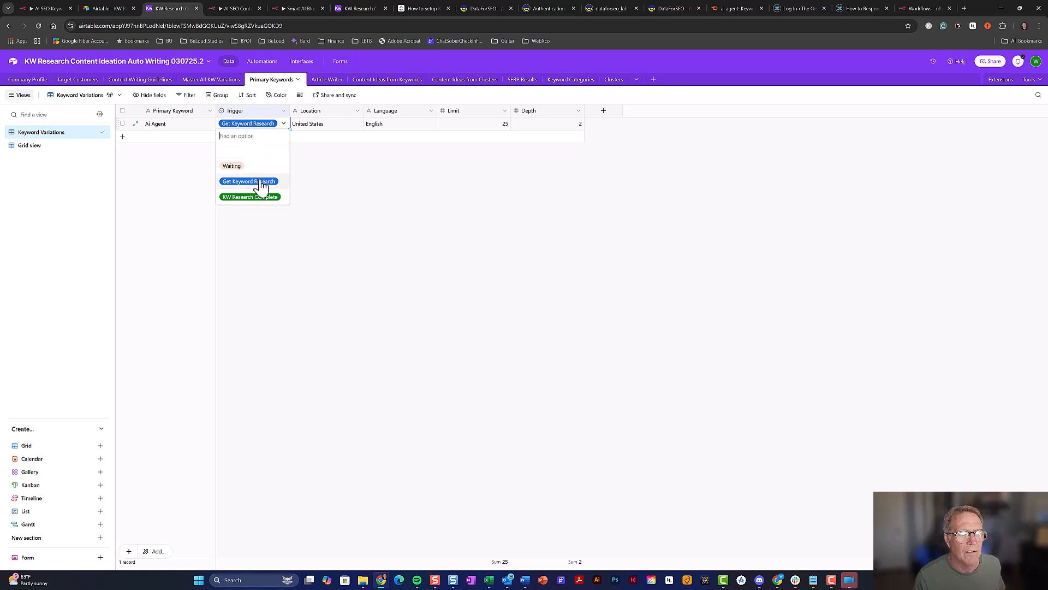
pyautogui.click(397, 180)
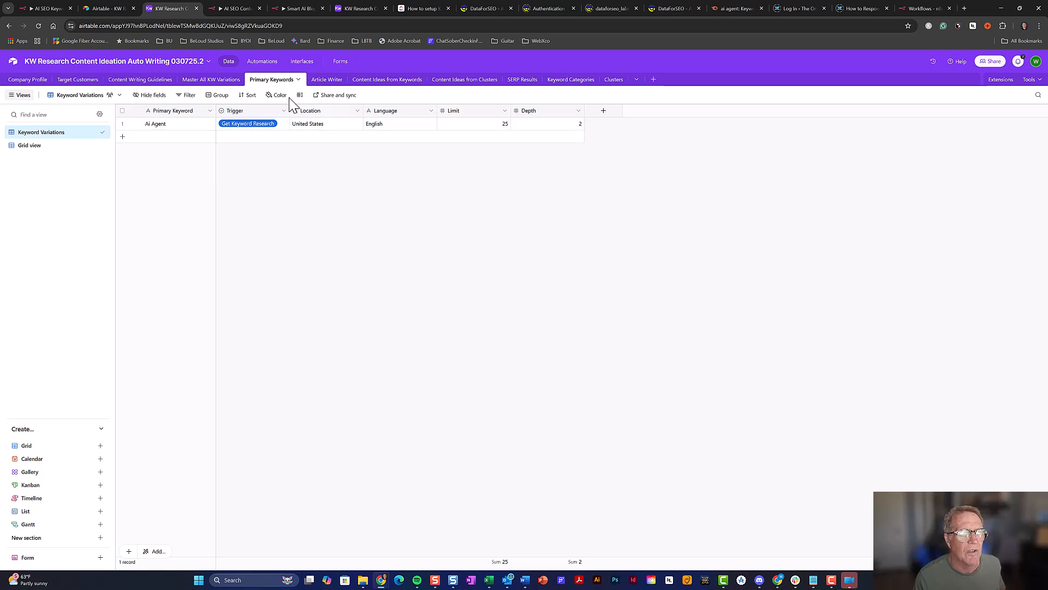
# Rename Automation 1 to 'Get KW Research'
pyautogui.click(263, 62)
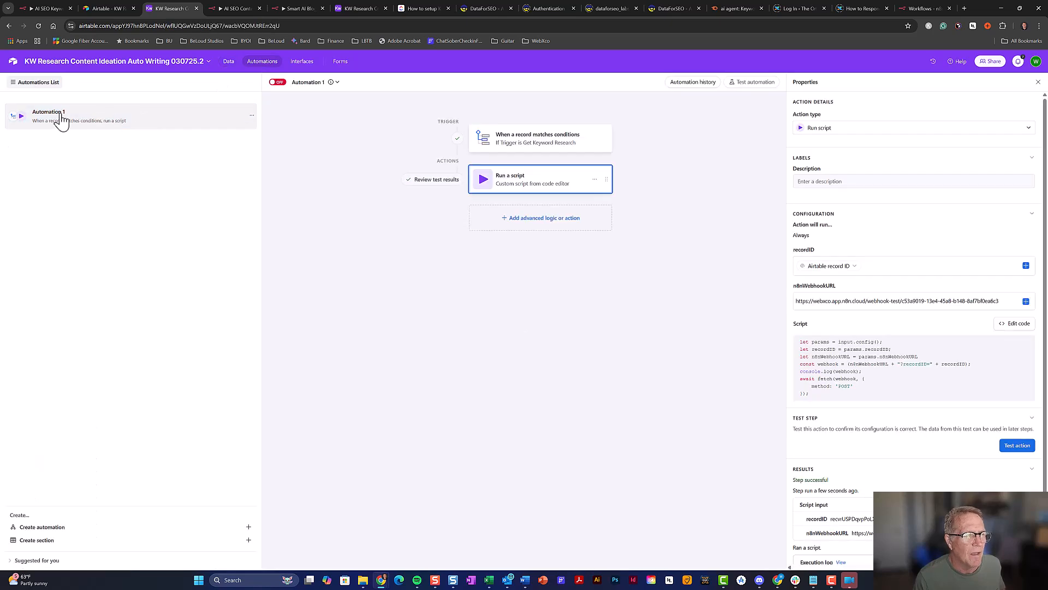
pyautogui.click(62, 121)
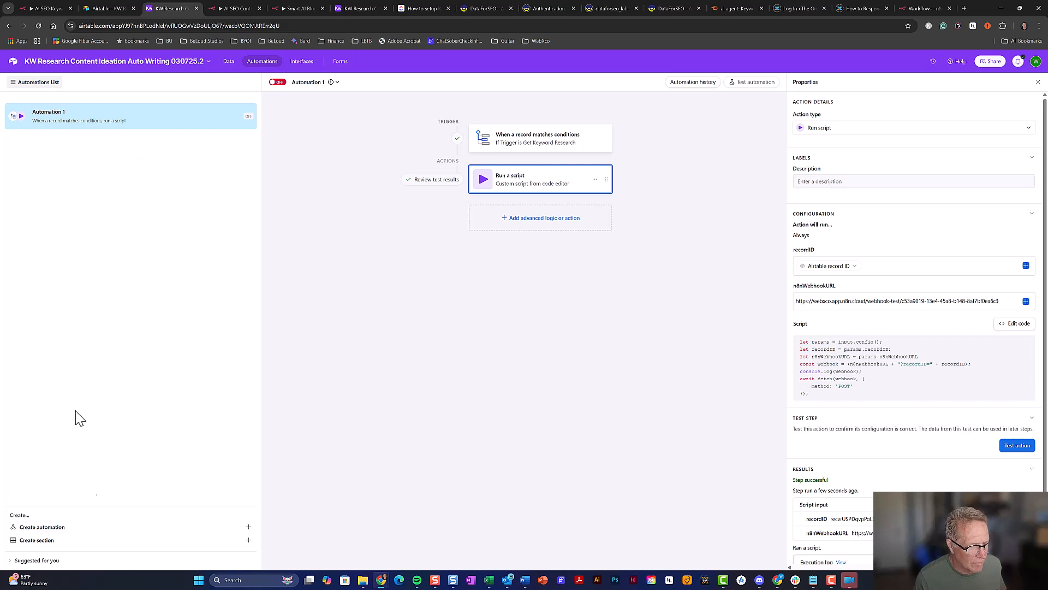
pyautogui.doubleClick(54, 115)
pyautogui.click(53, 114)
pyautogui.doubleClick(53, 114)
pyautogui.click(53, 114)
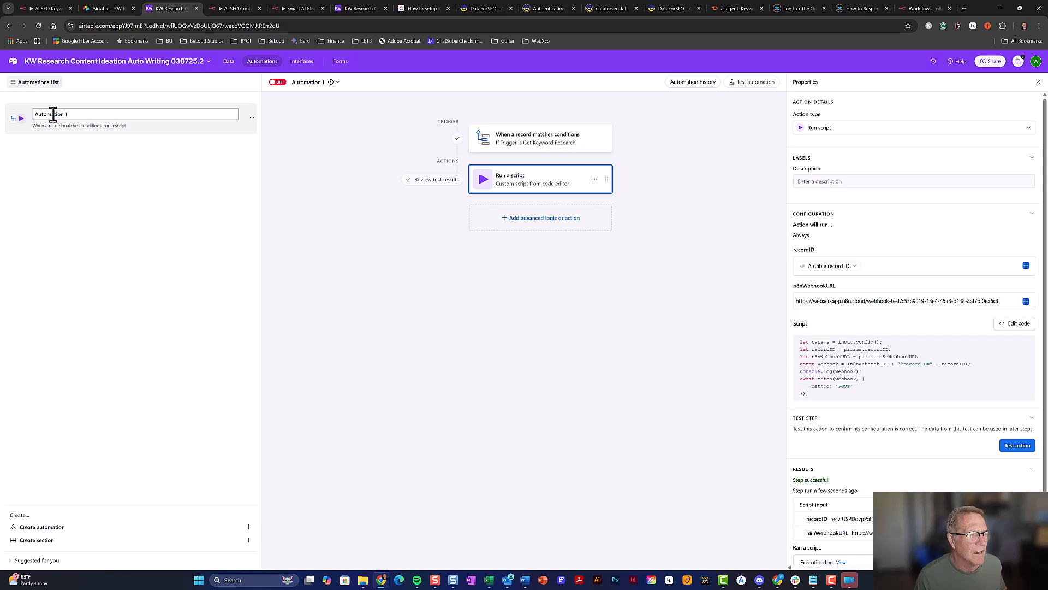
pyautogui.moveTo(71, 116); pyautogui.dragTo(29, 117)
pyautogui.write('Get KW')
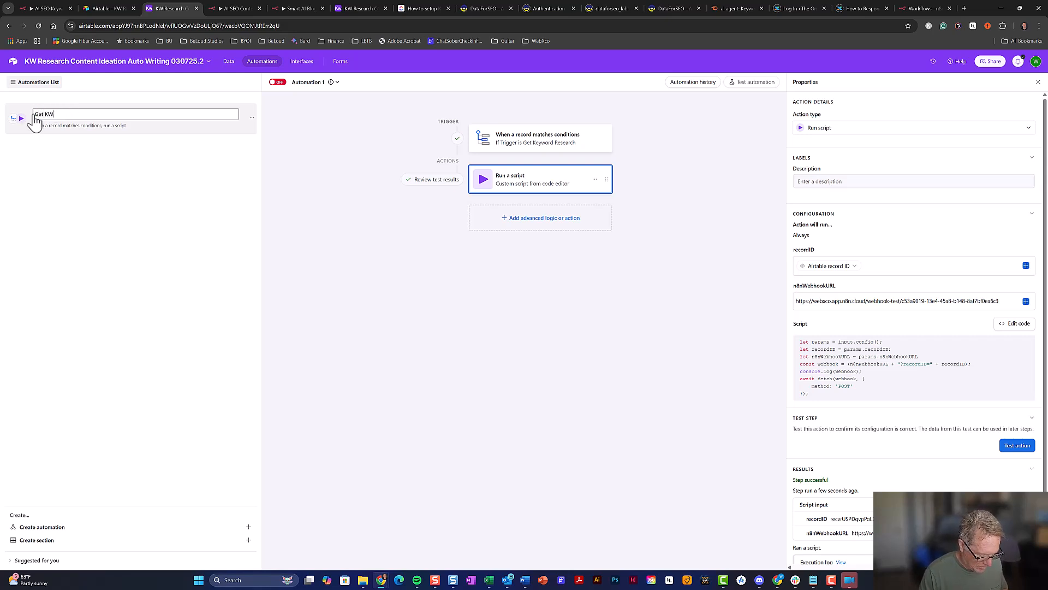
pyautogui.write(' Resear')
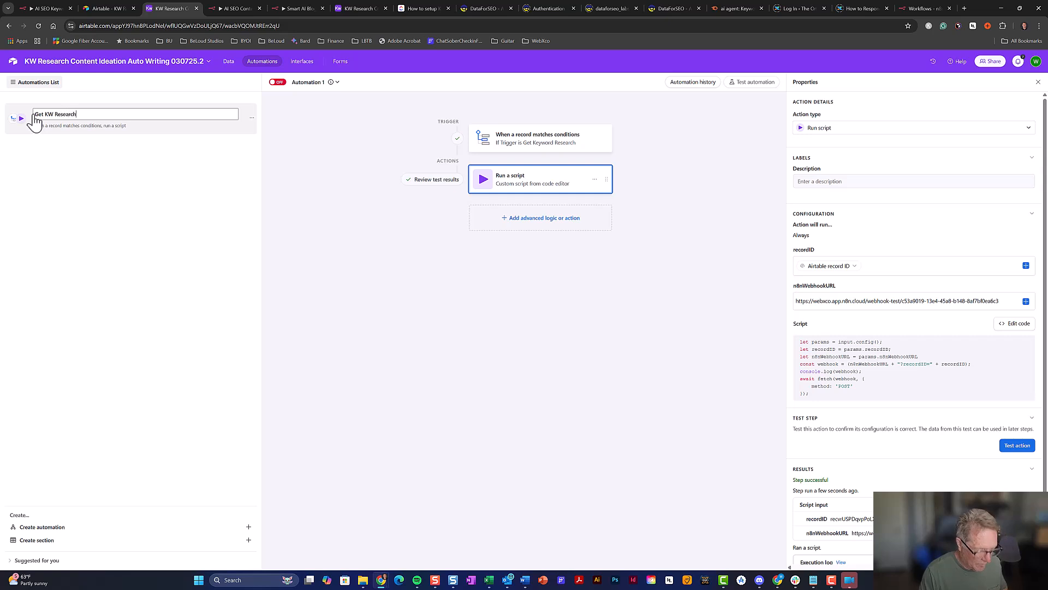
pyautogui.write('ch')
pyautogui.press('Return')
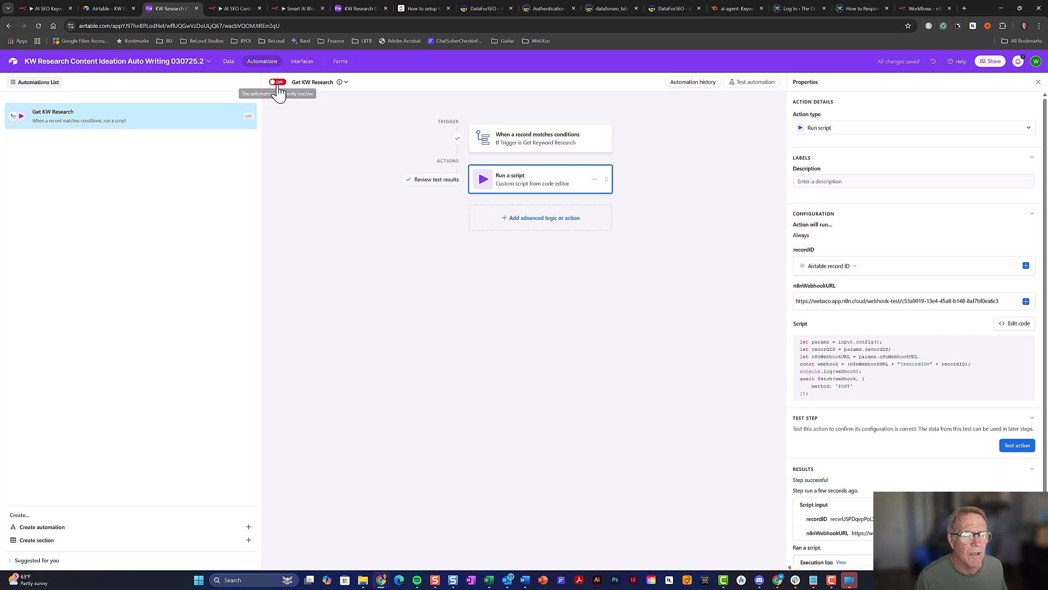
# Turn the Get KW Research automation ON, view the Primary Keywords data, then go back to n8n
pyautogui.click(278, 83)
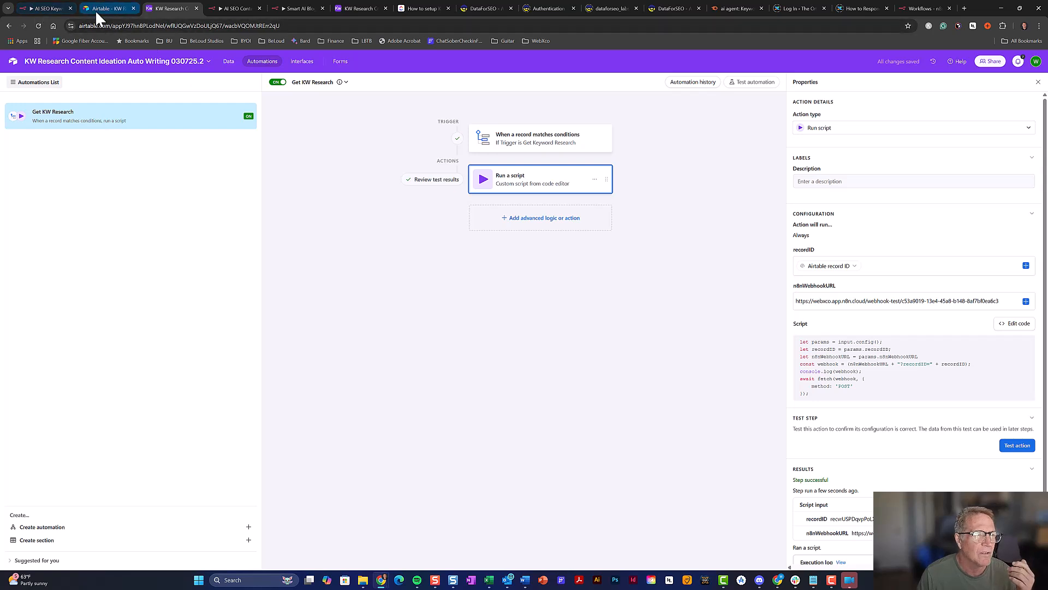
pyautogui.click(228, 63)
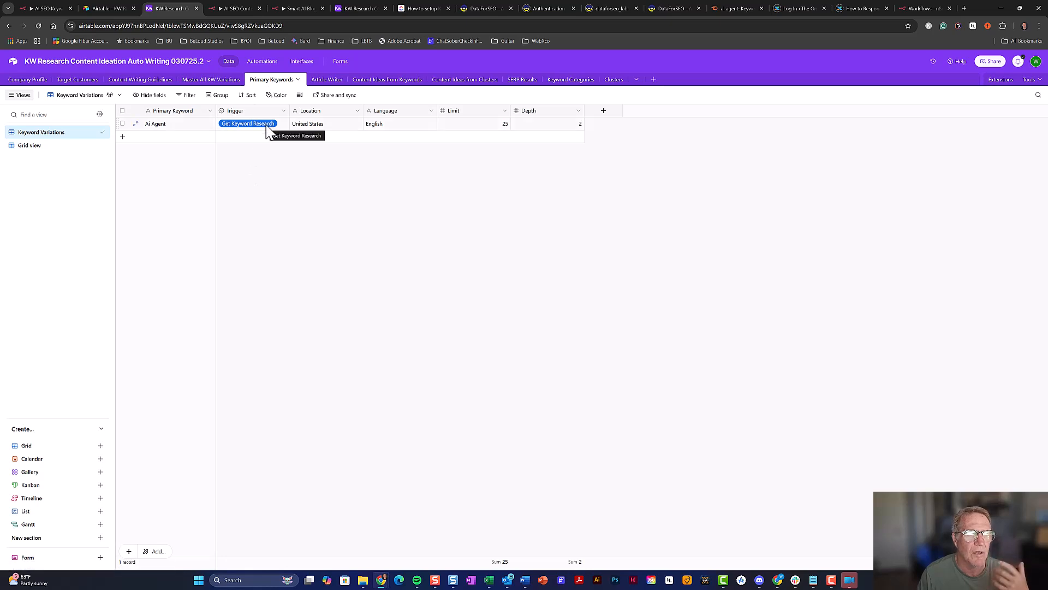
pyautogui.click(48, 9)
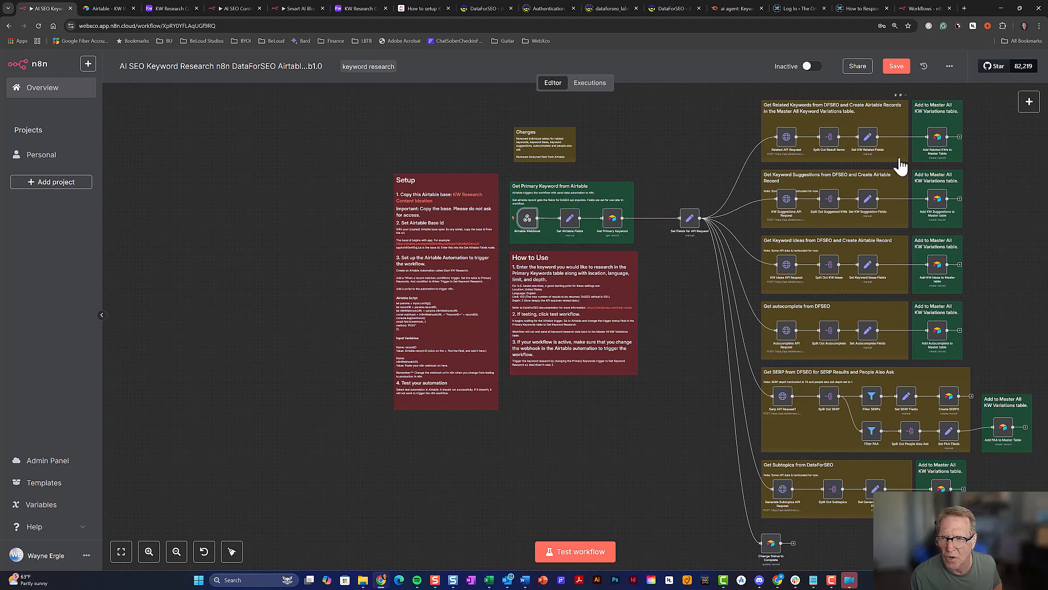
# Inspect the Set Airtable Fields node's base id and record id mappings, then return to Airtable
pyautogui.click(571, 222)
pyautogui.doubleClick(570, 221)
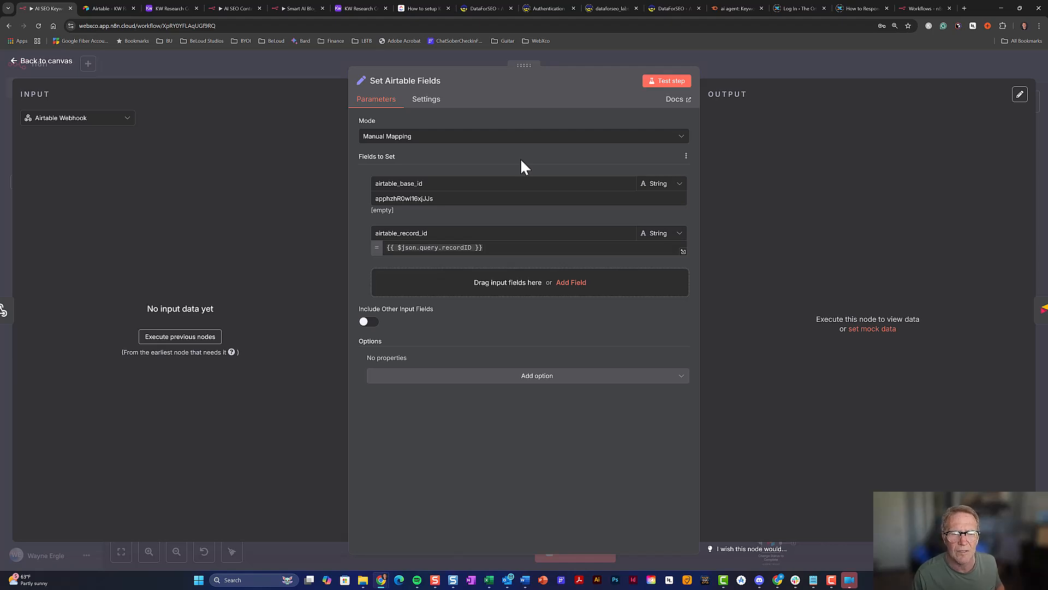
pyautogui.click(179, 8)
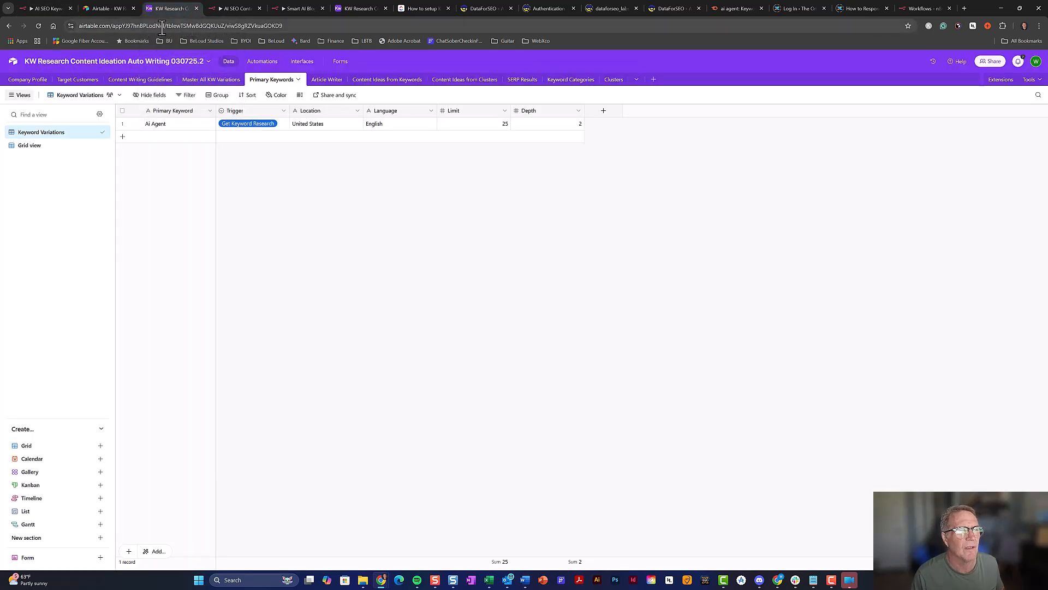
# Copy the 030725.2 base ID from the Airtable URL and return to the n8n step
pyautogui.click(163, 25)
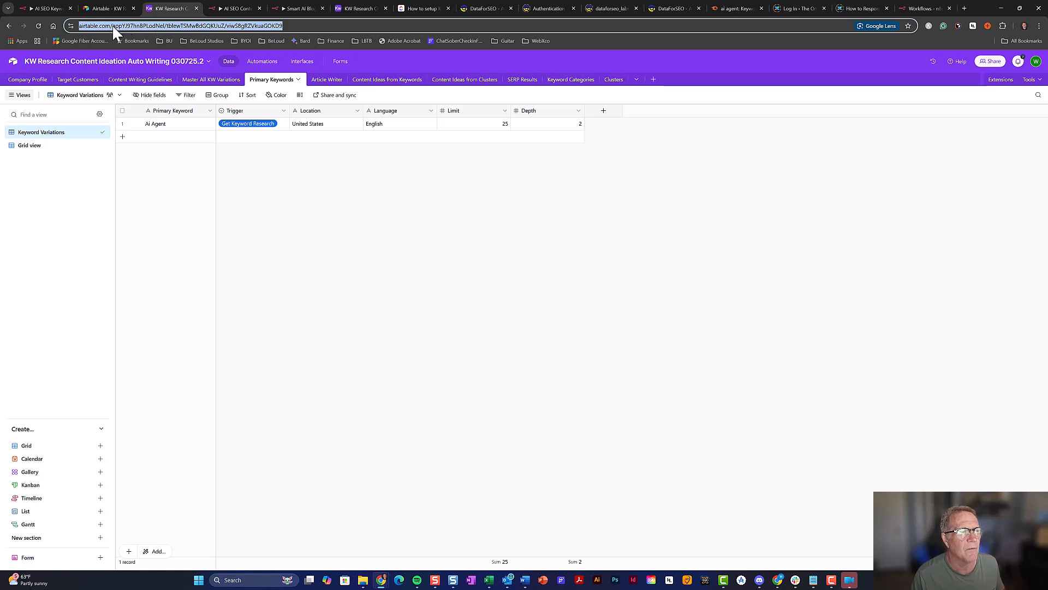
pyautogui.click(164, 24)
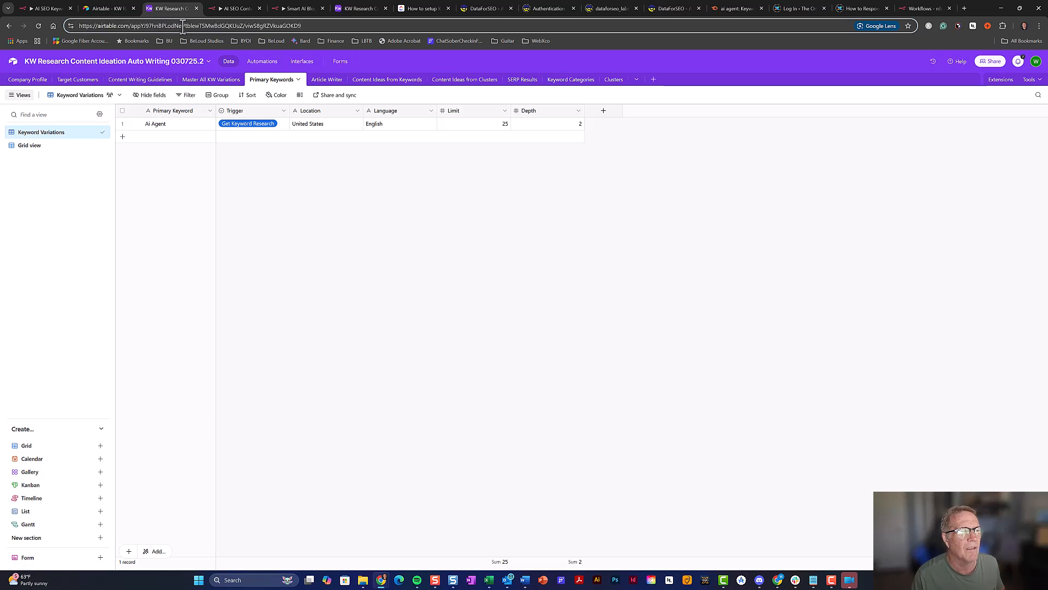
pyautogui.moveTo(179, 26); pyautogui.dragTo(131, 26)
pyautogui.hotkey('ctrl', 'c')
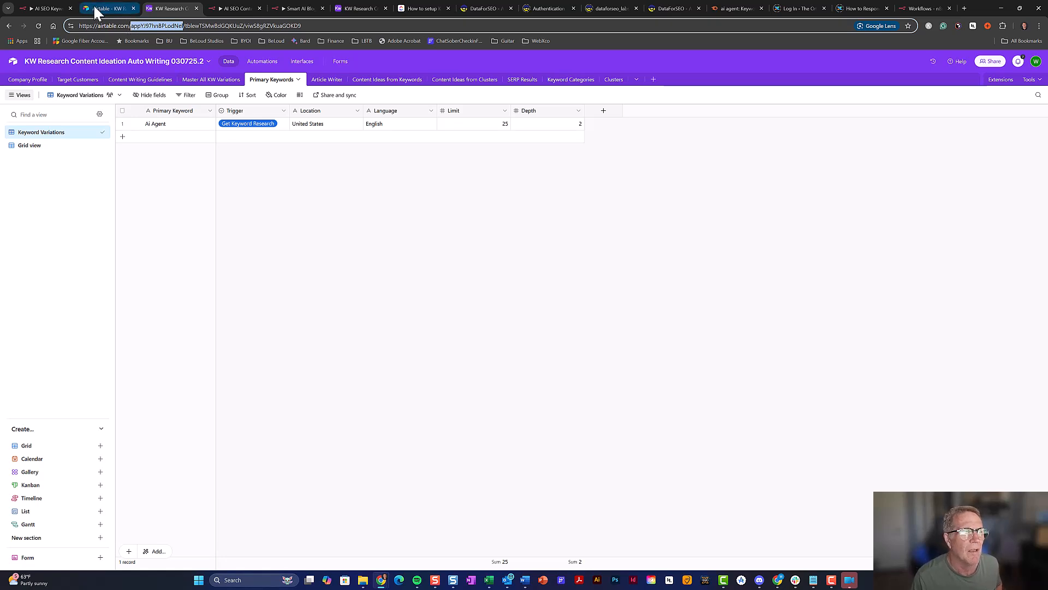
pyautogui.click(48, 8)
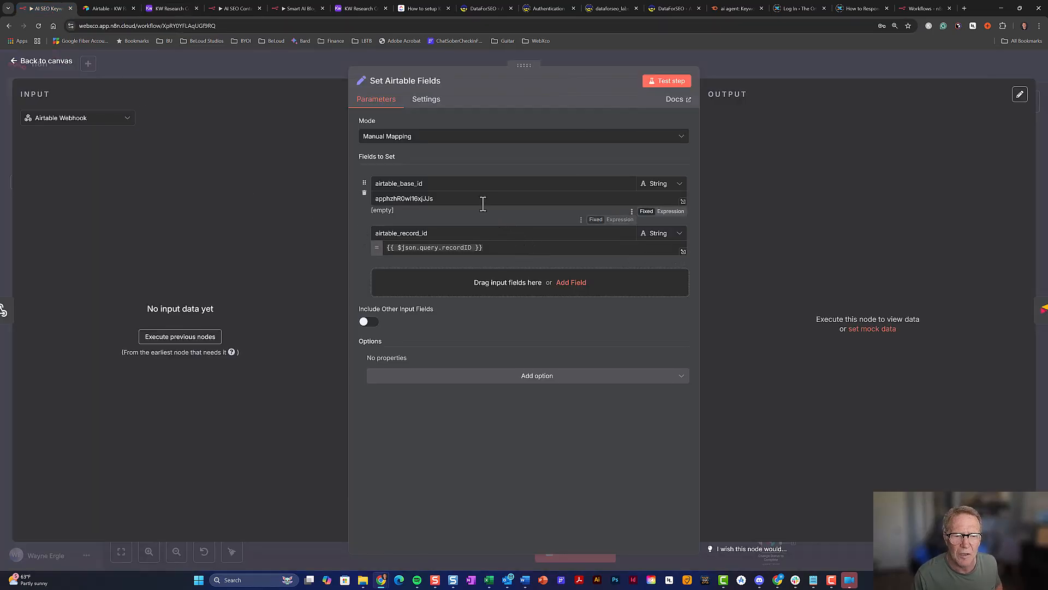
# Paste the copied base ID over the old airtable_base_id value
pyautogui.moveTo(481, 199); pyautogui.dragTo(373, 200)
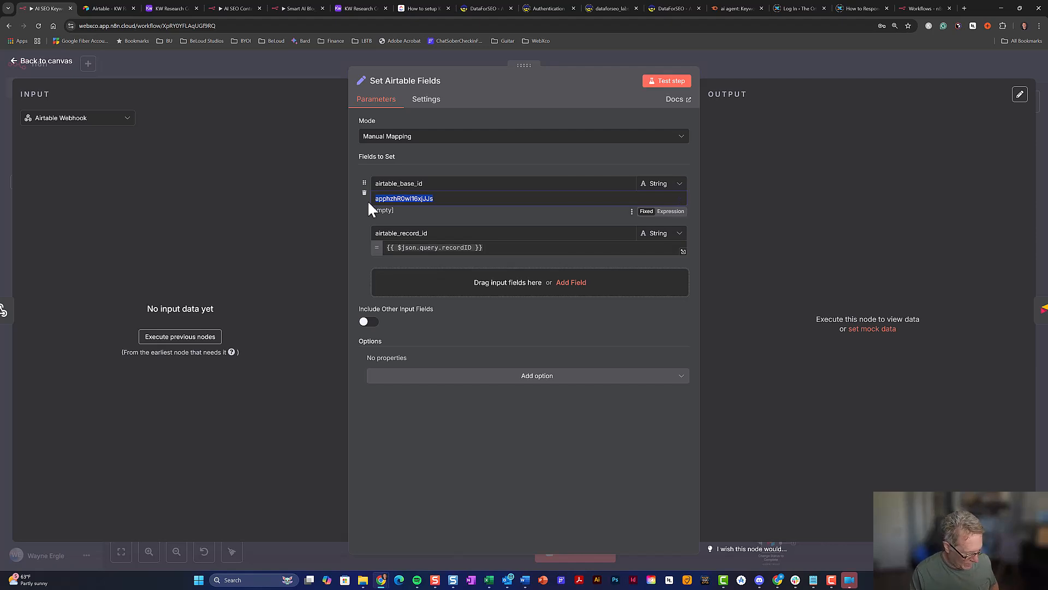
pyautogui.hotkey('ctrl', 'v')
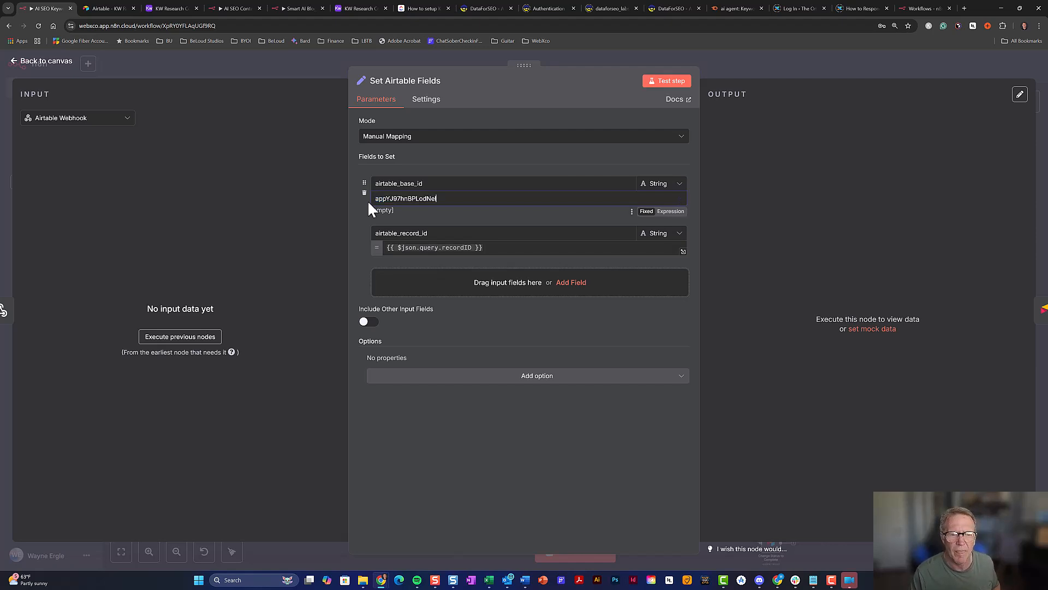
# Reopen the Set Airtable Fields node and start its test so it waits for the webhook
pyautogui.click(825, 60)
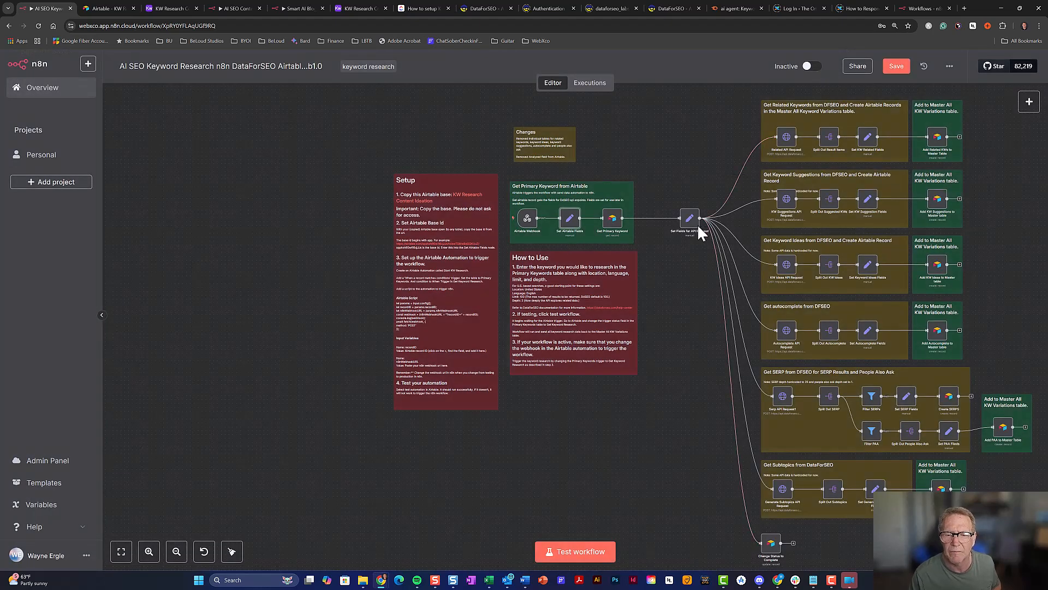
pyautogui.doubleClick(571, 227)
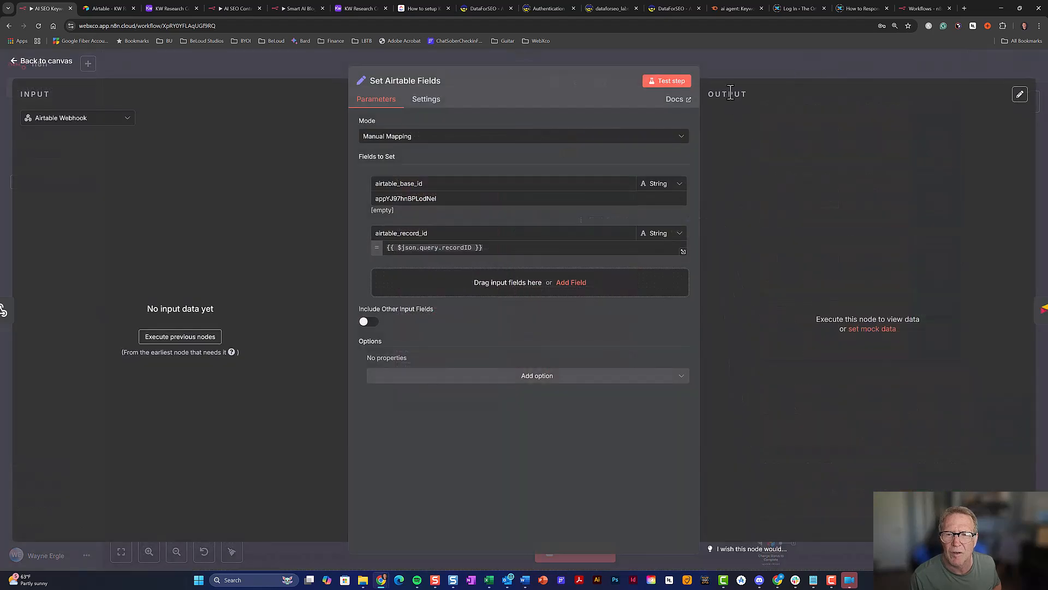
pyautogui.click(679, 83)
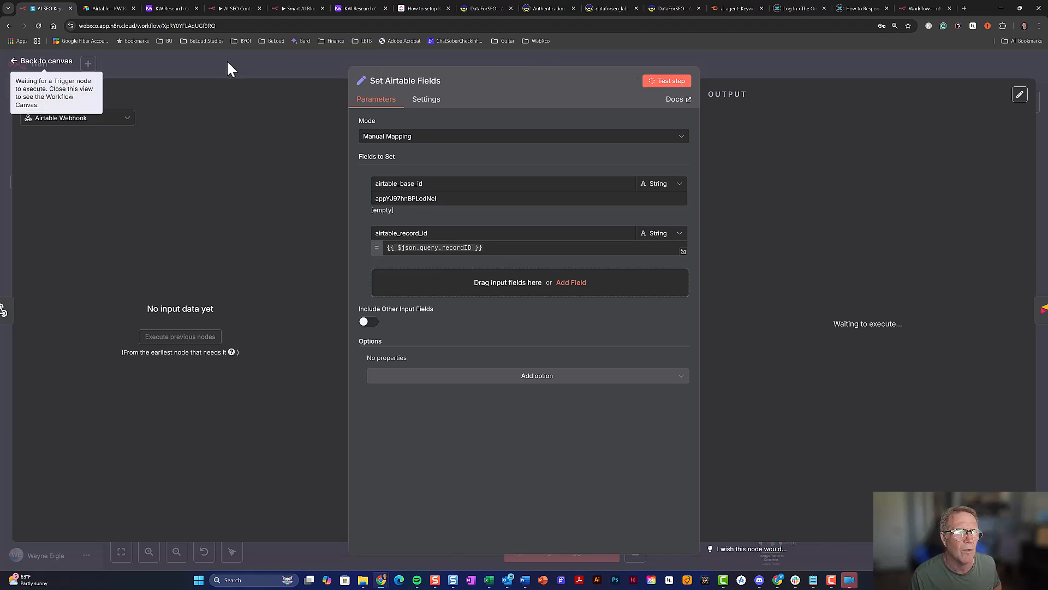
# Switch the Ai Agent row's Trigger to Waiting, then back to Get Keyword Research, and return to n8n
pyautogui.click(168, 8)
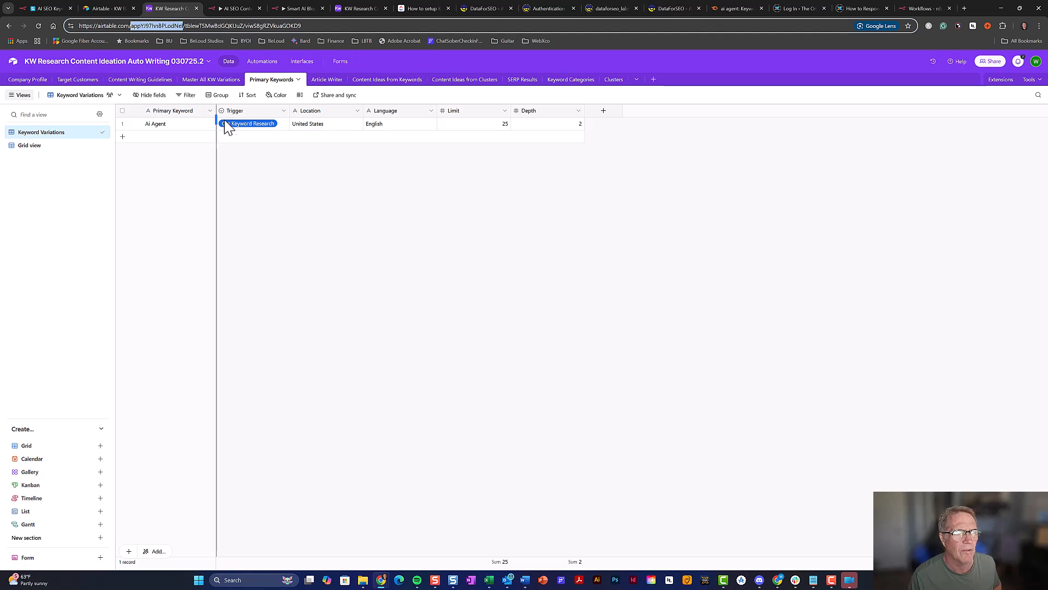
pyautogui.click(236, 128)
pyautogui.click(236, 128)
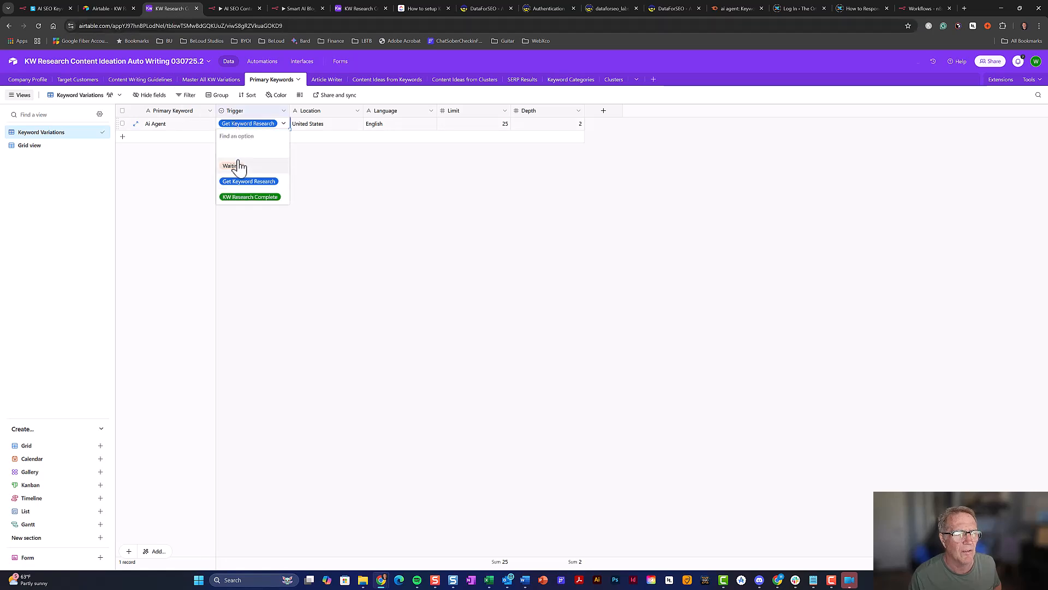
pyautogui.click(236, 166)
pyautogui.click(260, 127)
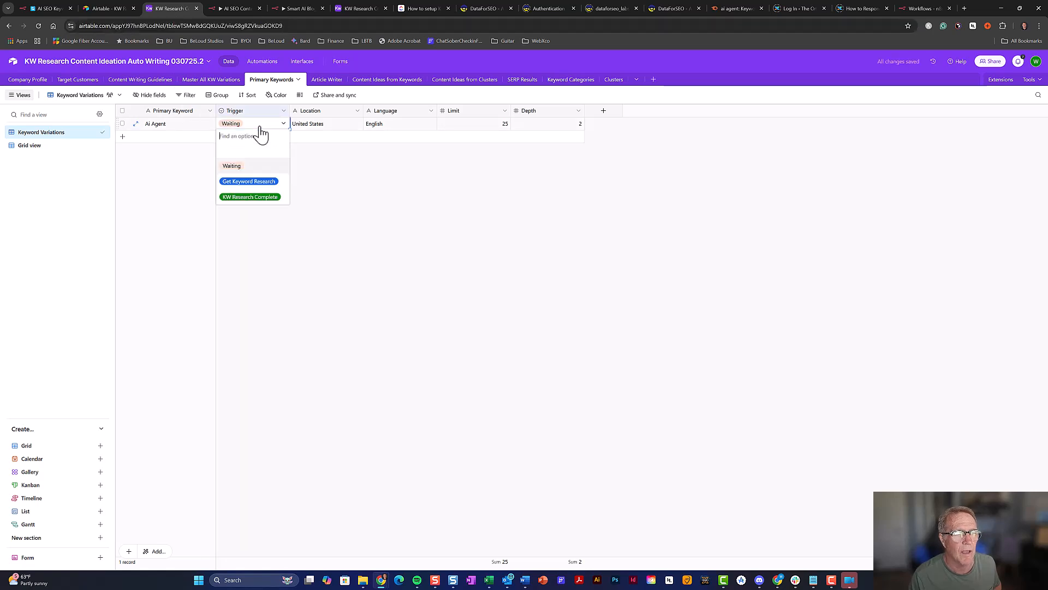
pyautogui.click(252, 186)
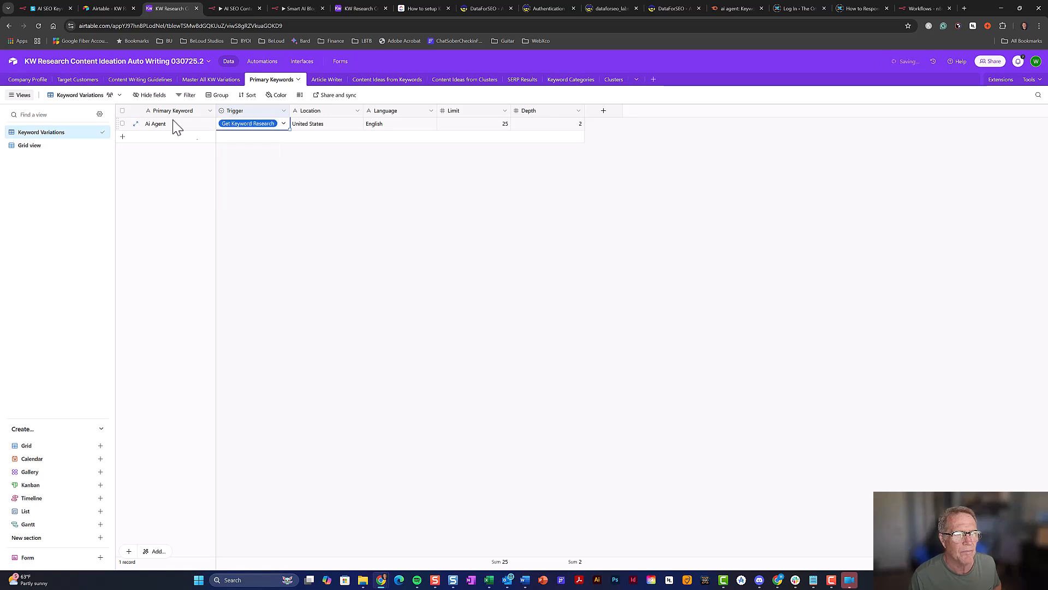
pyautogui.click(57, 8)
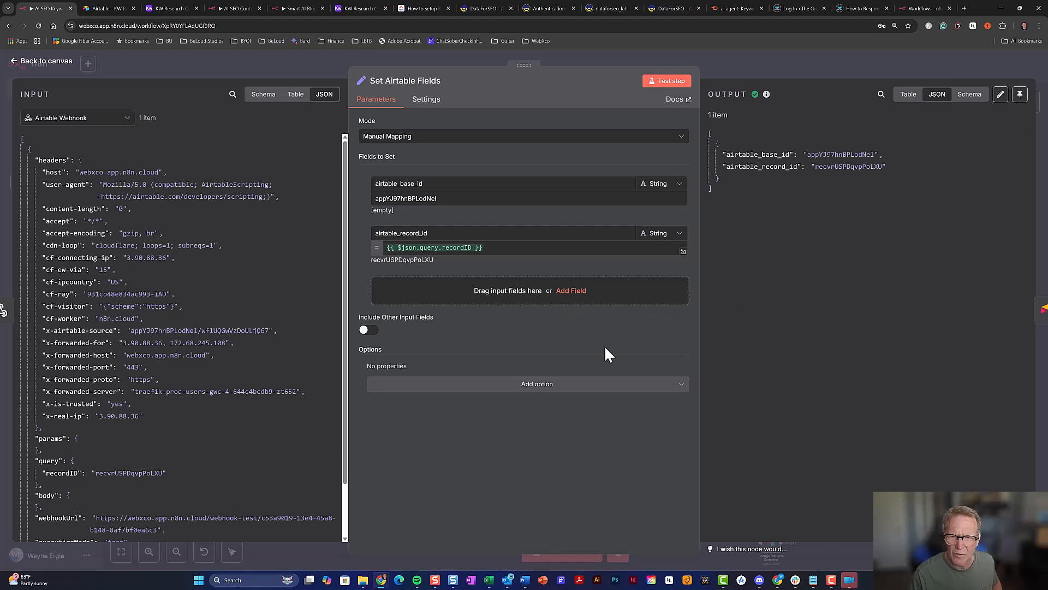
# Reset browser zoom to 100%, check the received base and record IDs, and return to the canvas
pyautogui.hotkey('ctrl', '+')
pyautogui.hotkey('ctrl', '-')
pyautogui.hotkey('ctrl', '-')
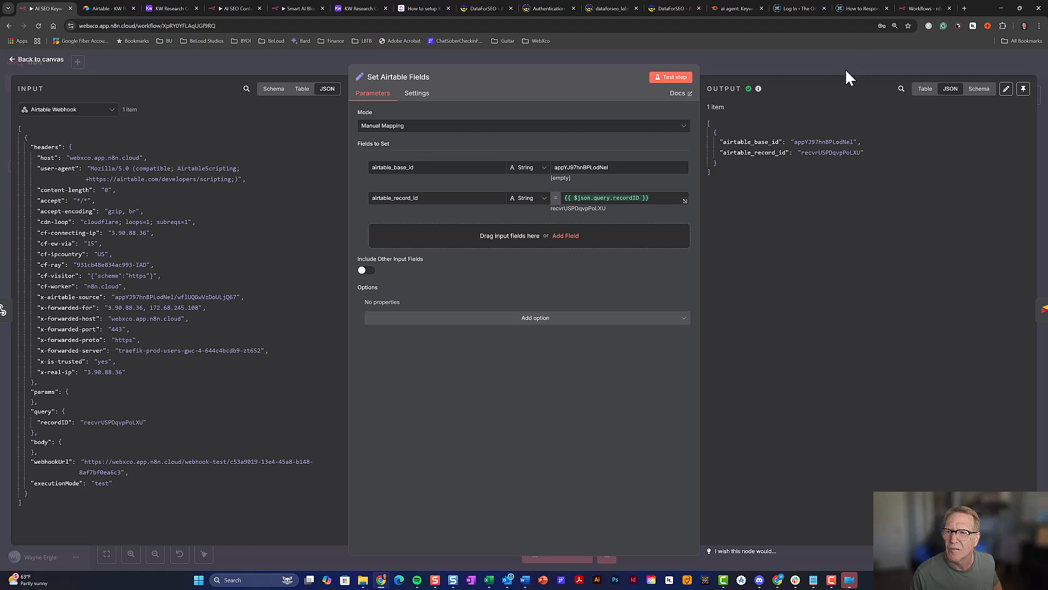
pyautogui.hotkey('ctrl', '-')
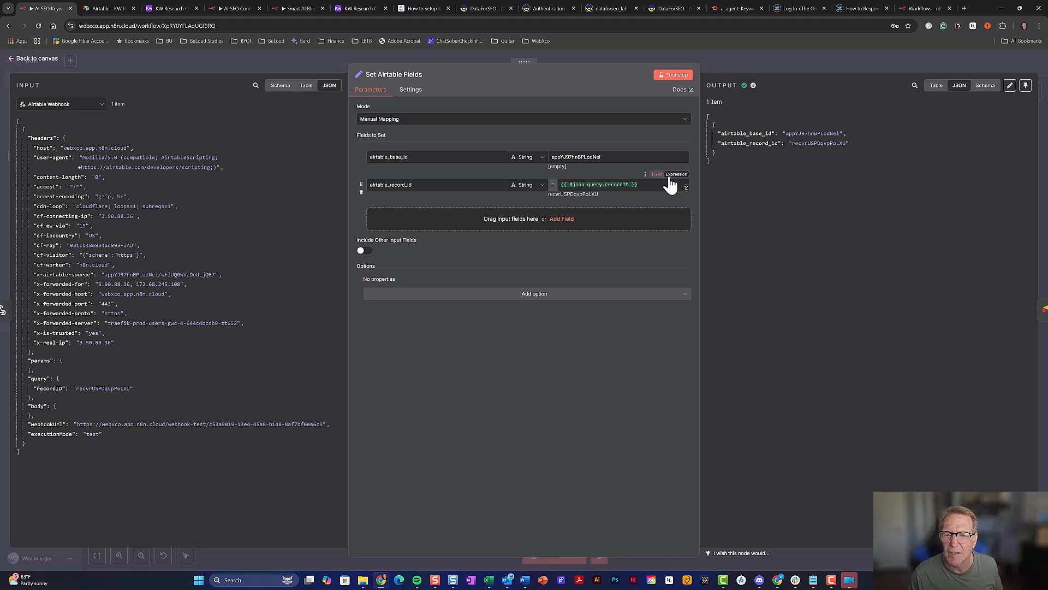
pyautogui.click(784, 64)
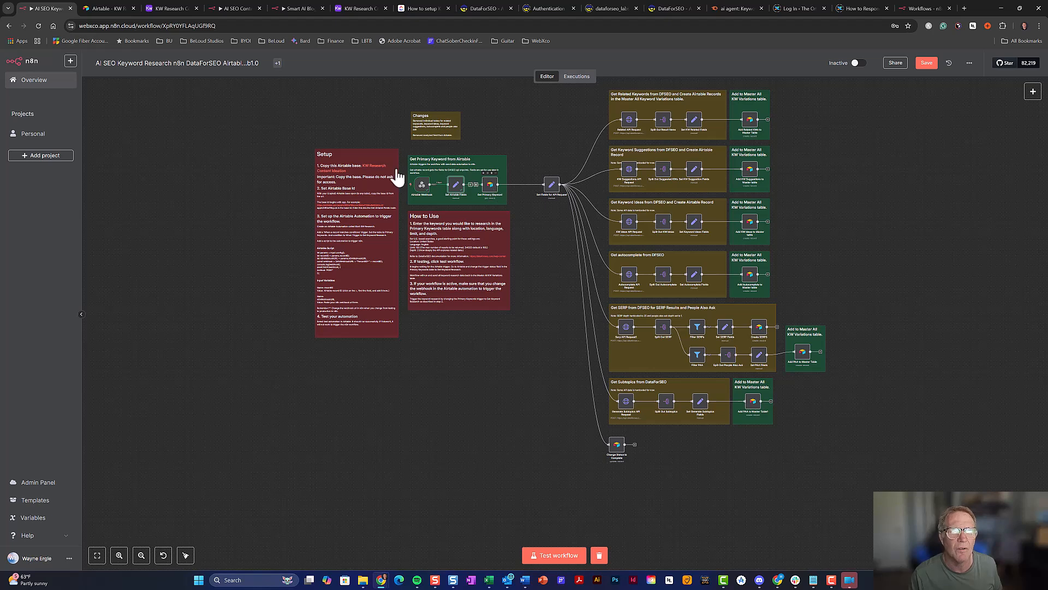
pyautogui.click(173, 11)
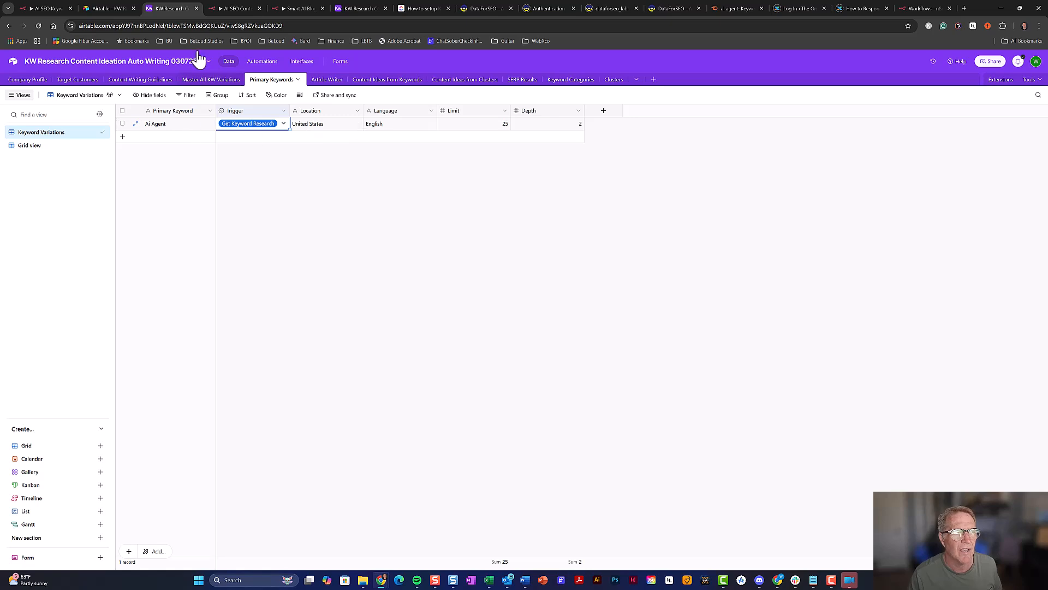
pyautogui.click(64, 8)
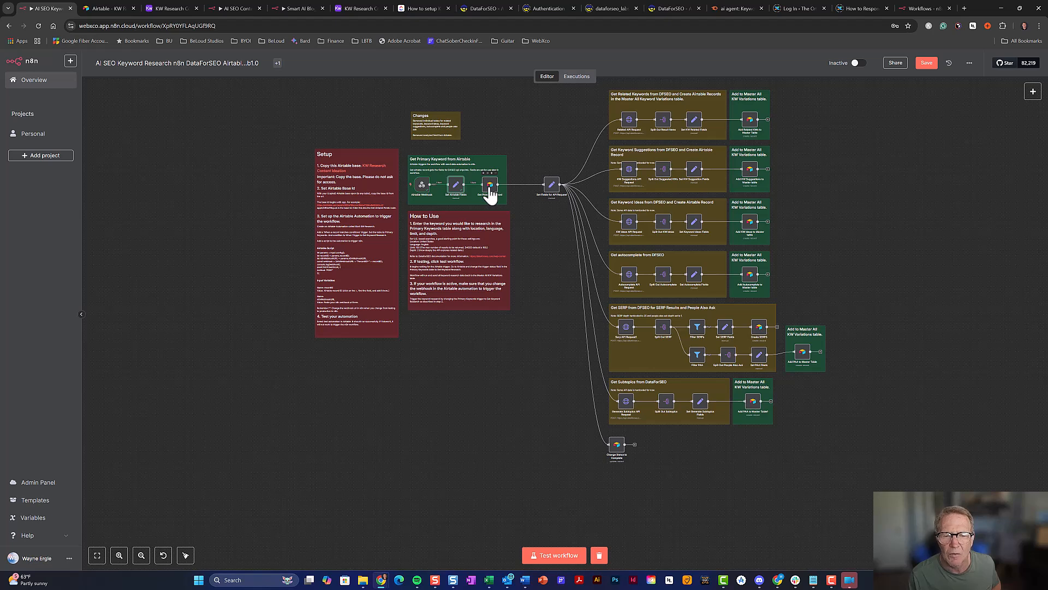
pyautogui.doubleClick(631, 123)
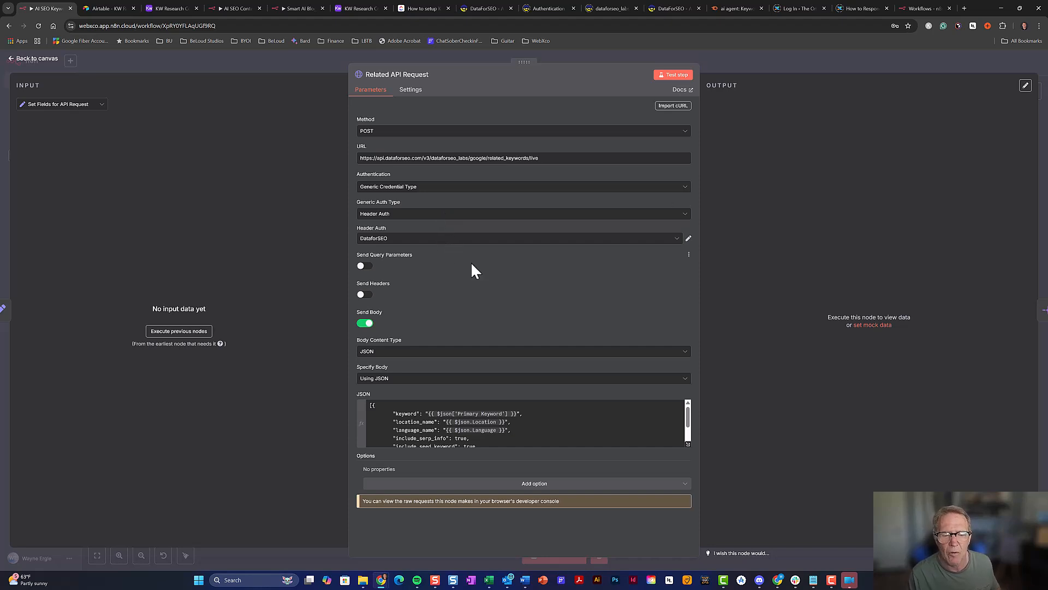
pyautogui.scroll(-2, 548, 412)
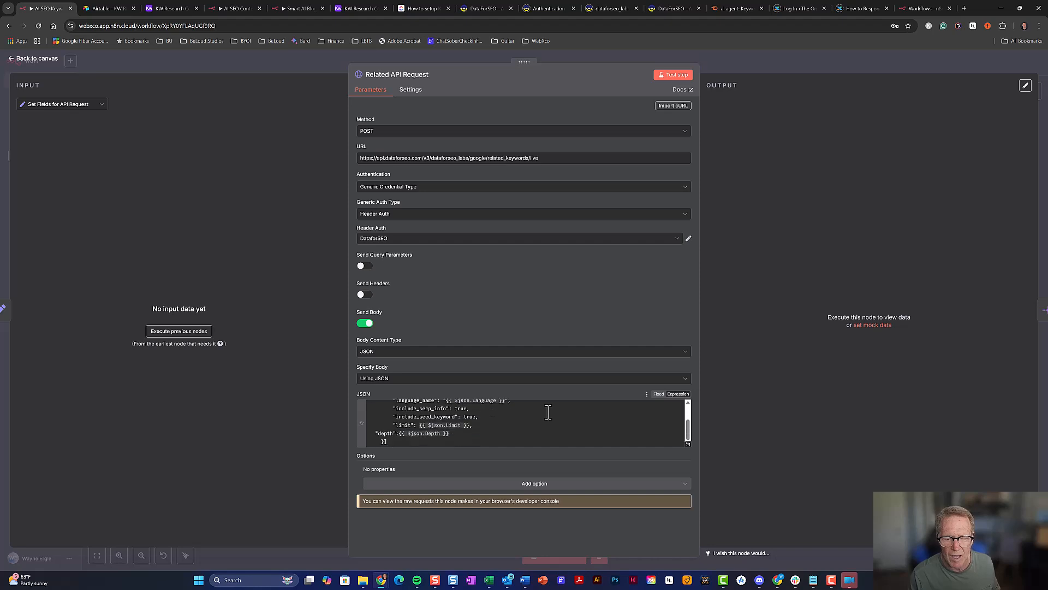
pyautogui.scroll(3, 548, 412)
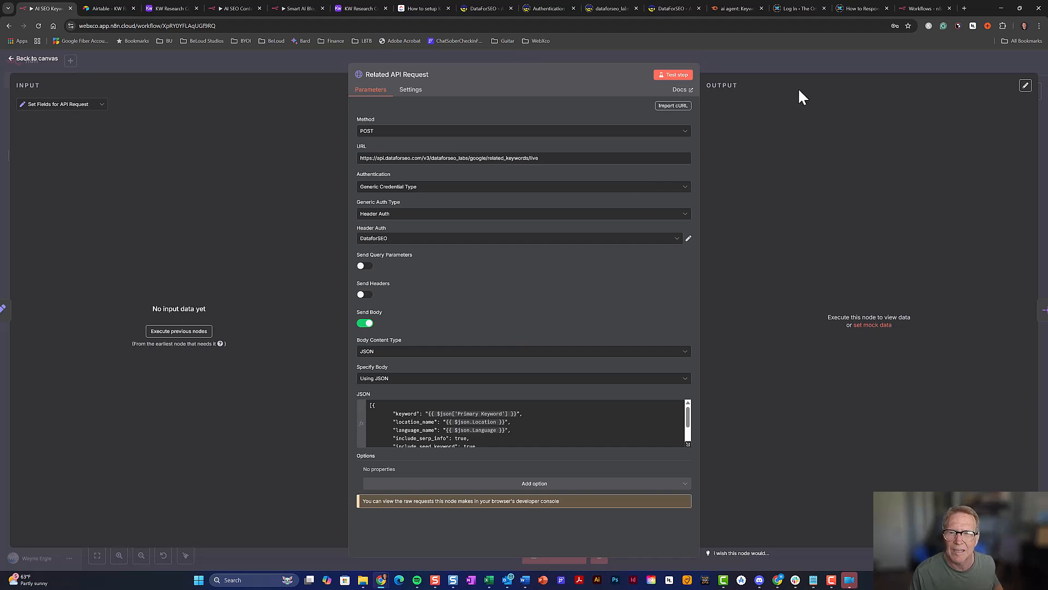
pyautogui.click(792, 67)
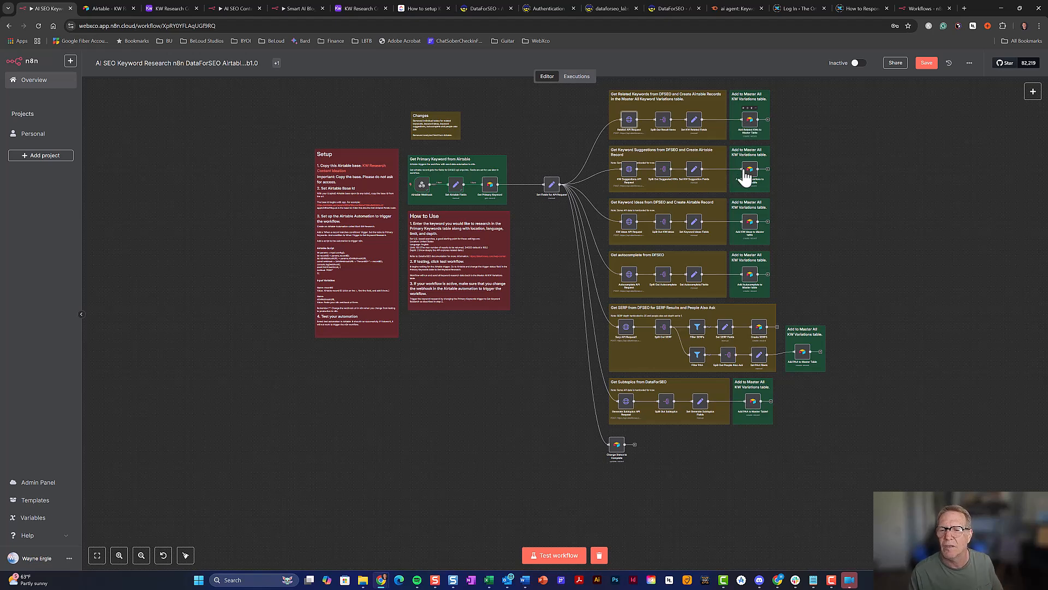
pyautogui.click(751, 128)
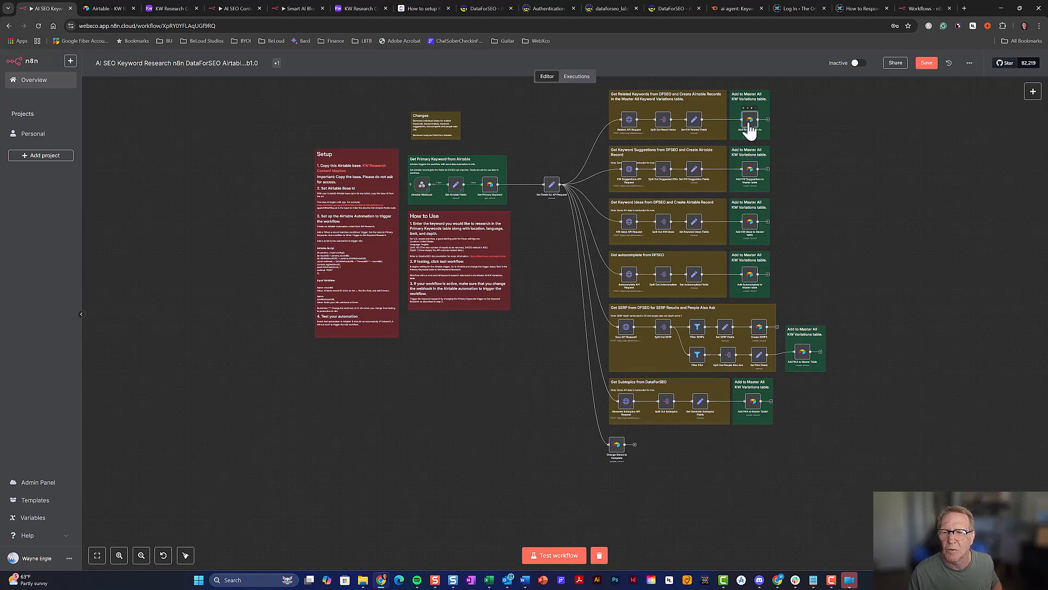
pyautogui.doubleClick(750, 126)
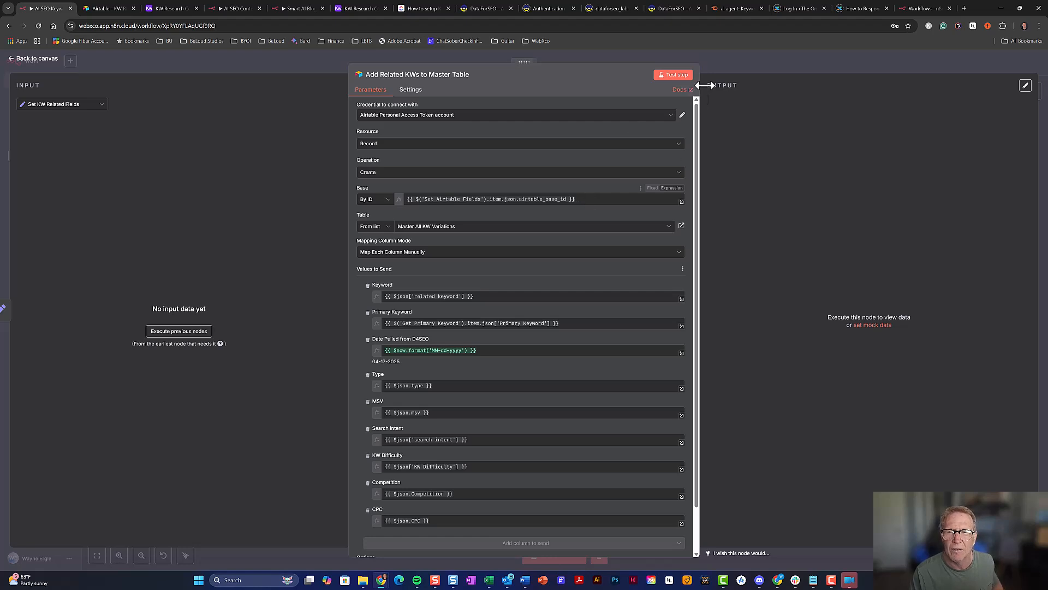
pyautogui.click(726, 63)
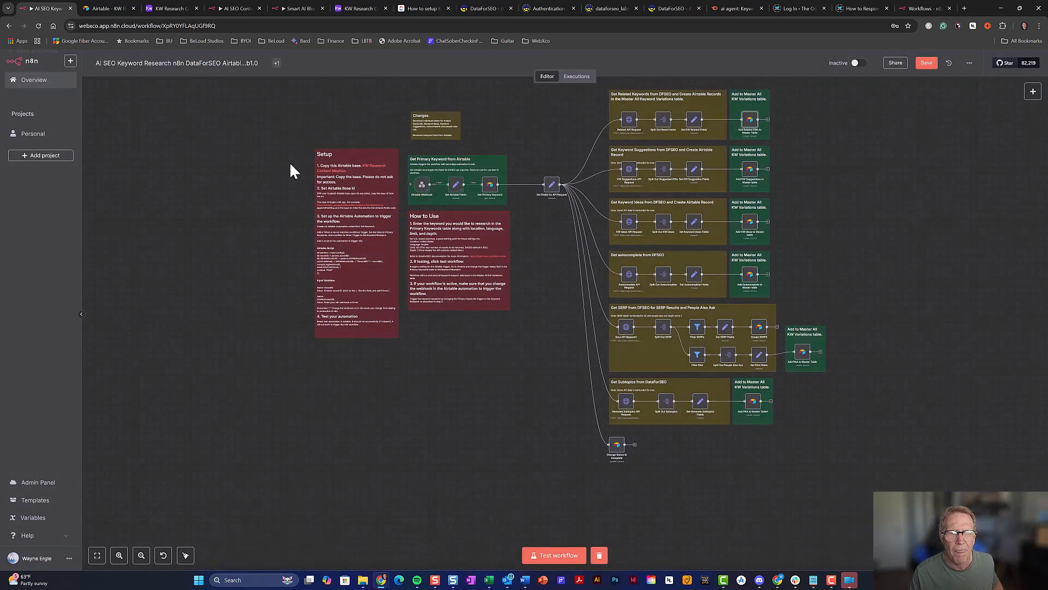
pyautogui.doubleClick(458, 190)
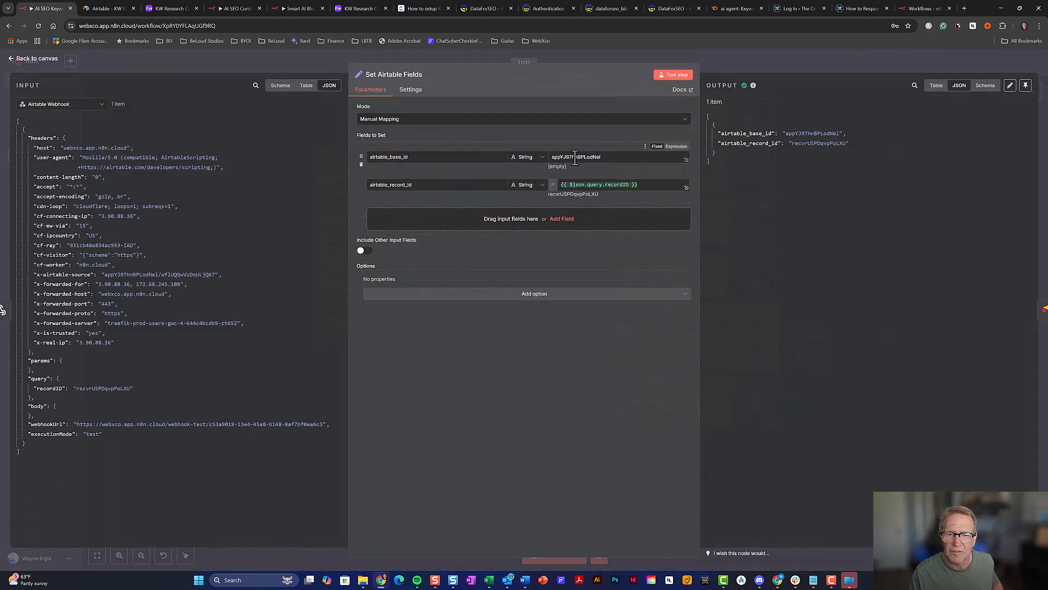
pyautogui.click(751, 59)
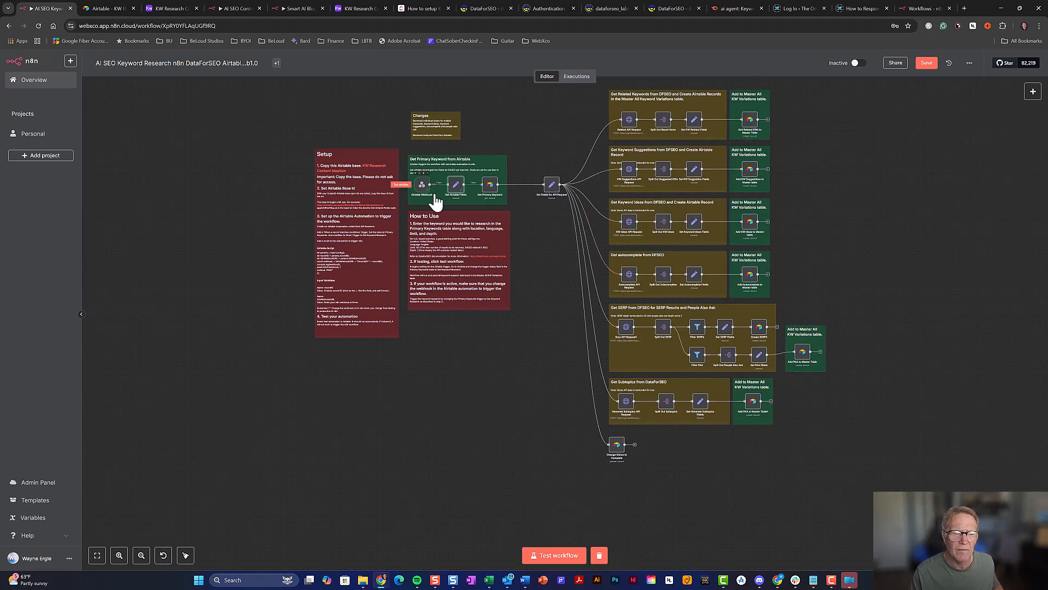
# Set the Ai Agent record's Trigger back to Waiting
pyautogui.click(165, 7)
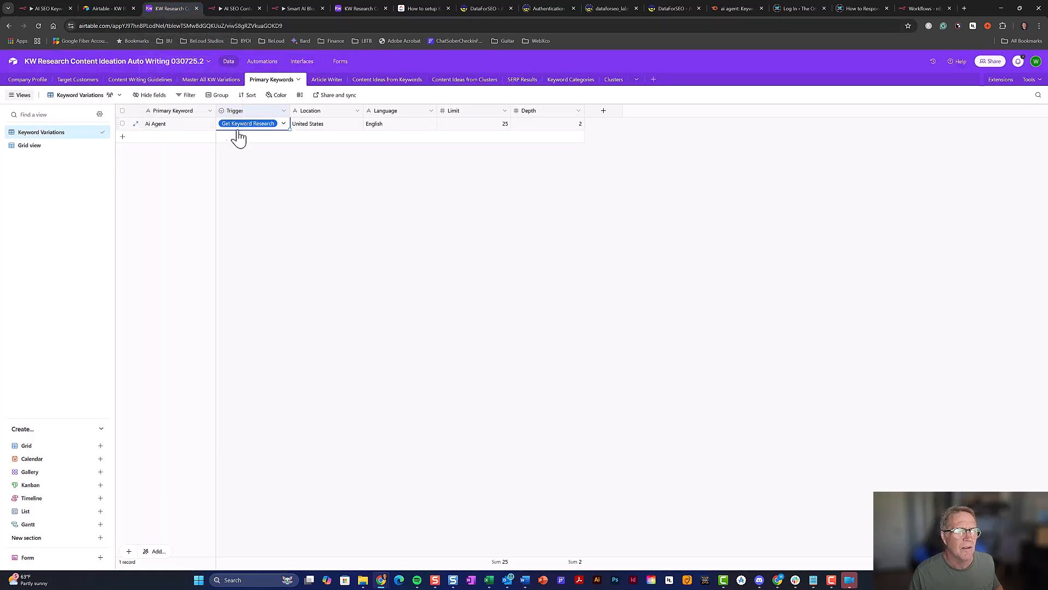
pyautogui.click(259, 65)
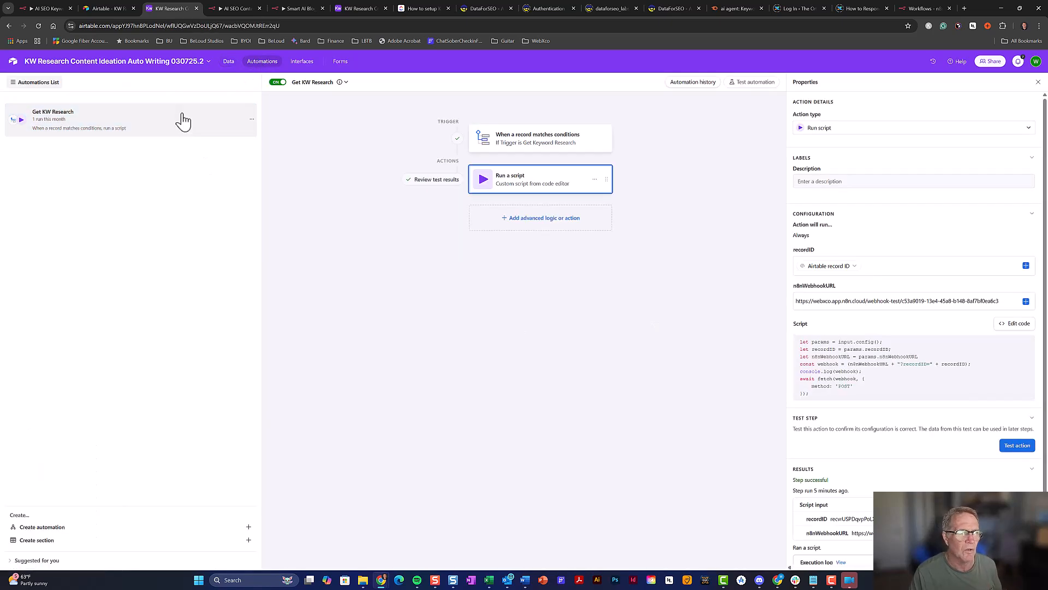
pyautogui.click(228, 68)
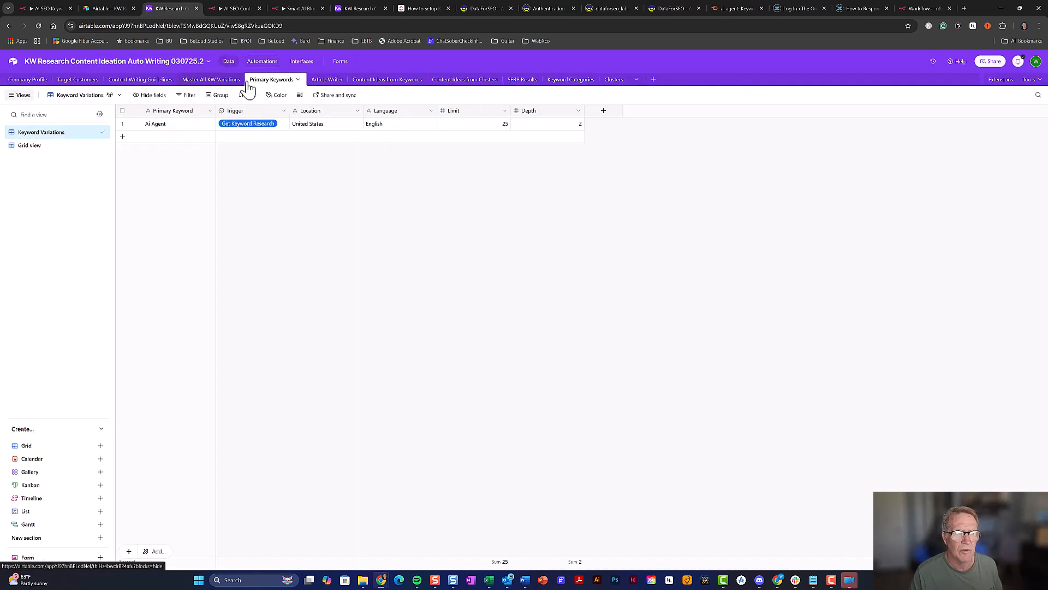
pyautogui.click(263, 130)
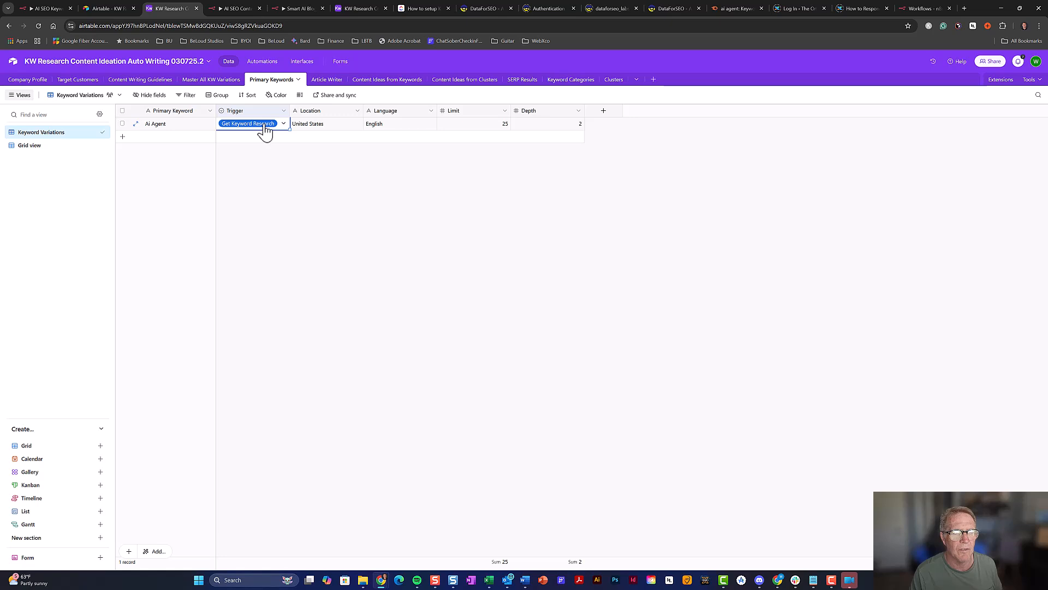
pyautogui.click(264, 131)
pyautogui.click(255, 166)
pyautogui.click(282, 124)
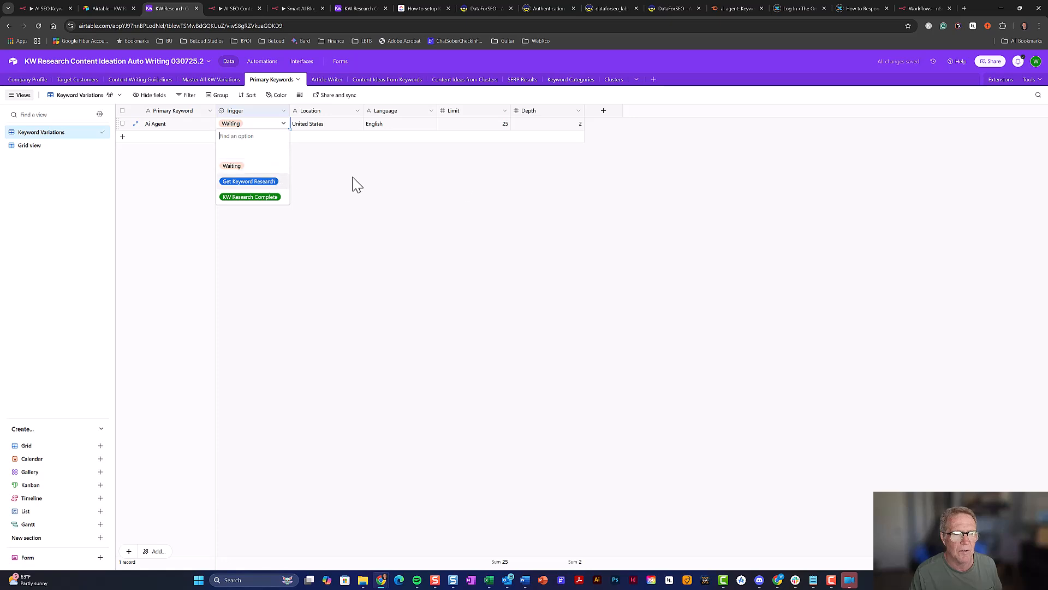
pyautogui.click(453, 186)
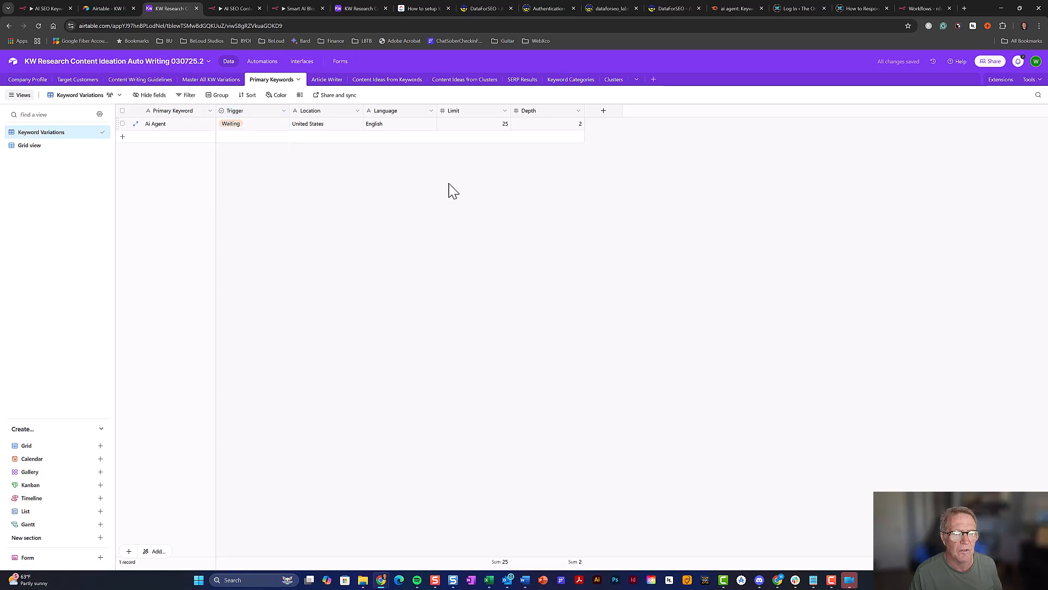
# Inspect the Get KW Research automation's record trigger, Run a script action and its full code
pyautogui.click(263, 61)
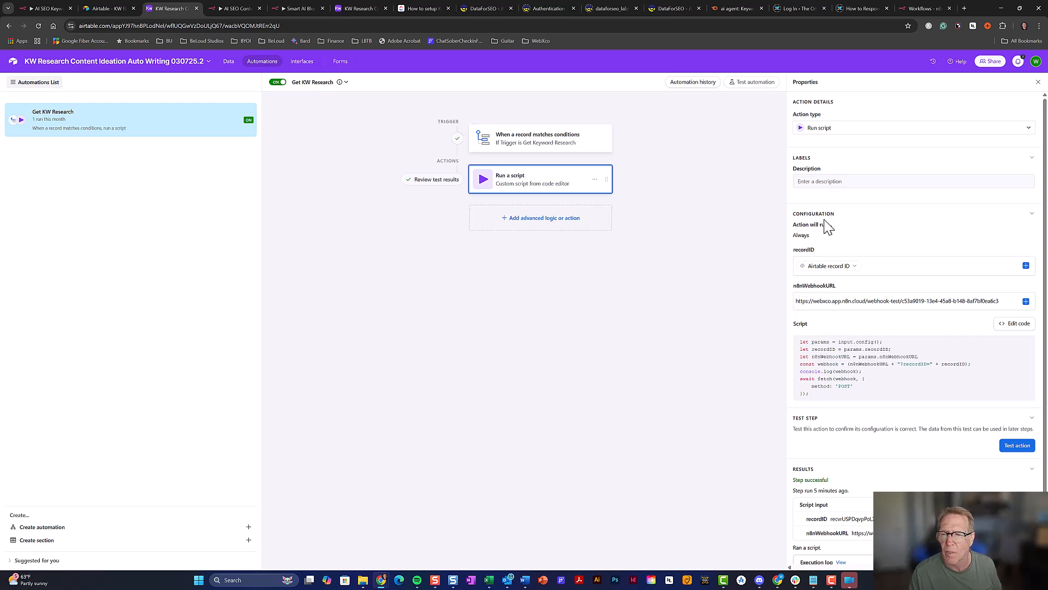
pyautogui.click(601, 146)
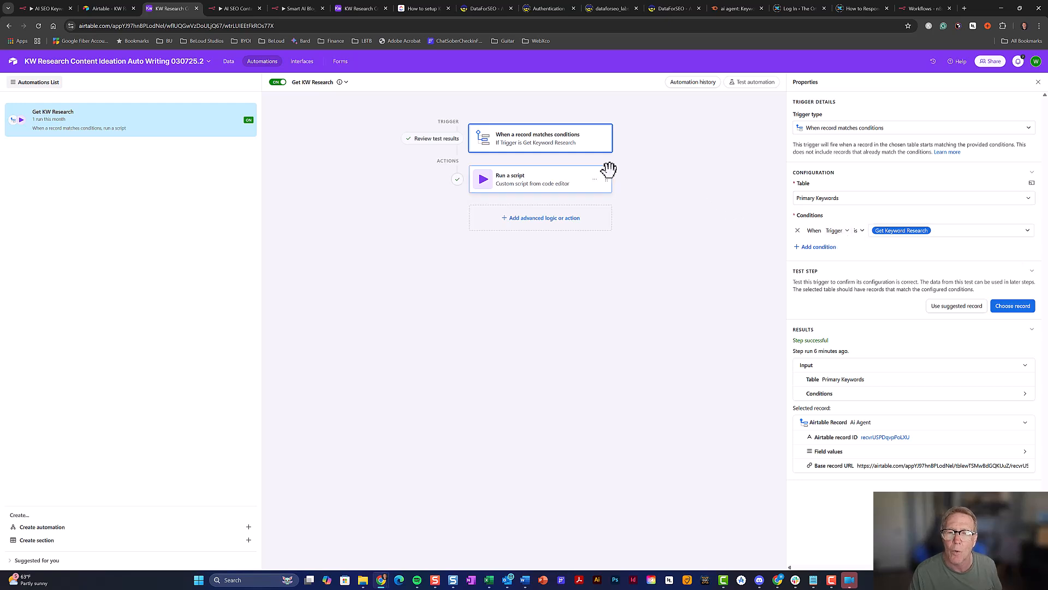
pyautogui.click(522, 186)
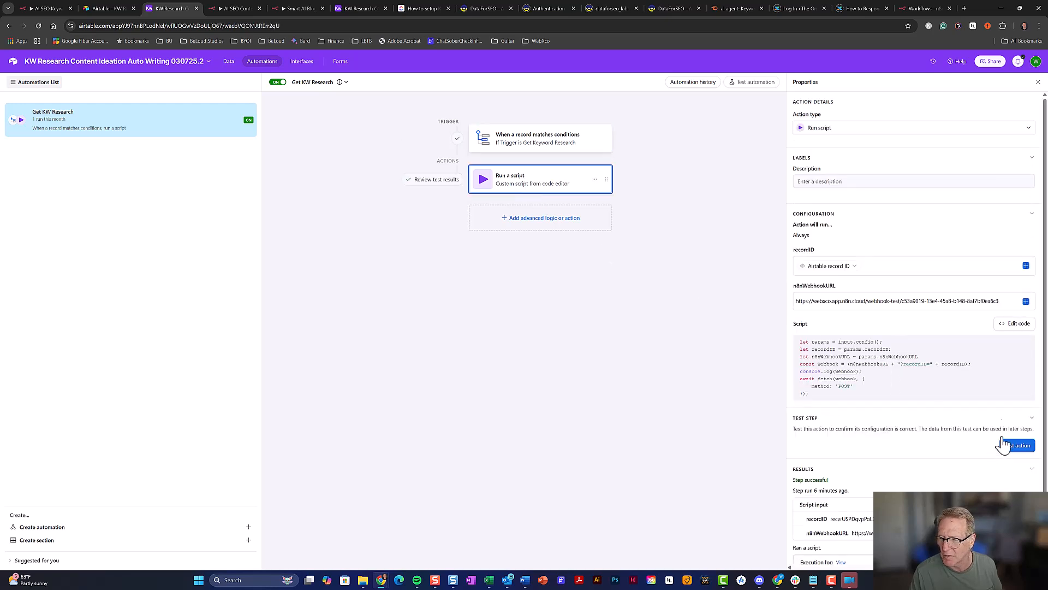
pyautogui.click(1014, 328)
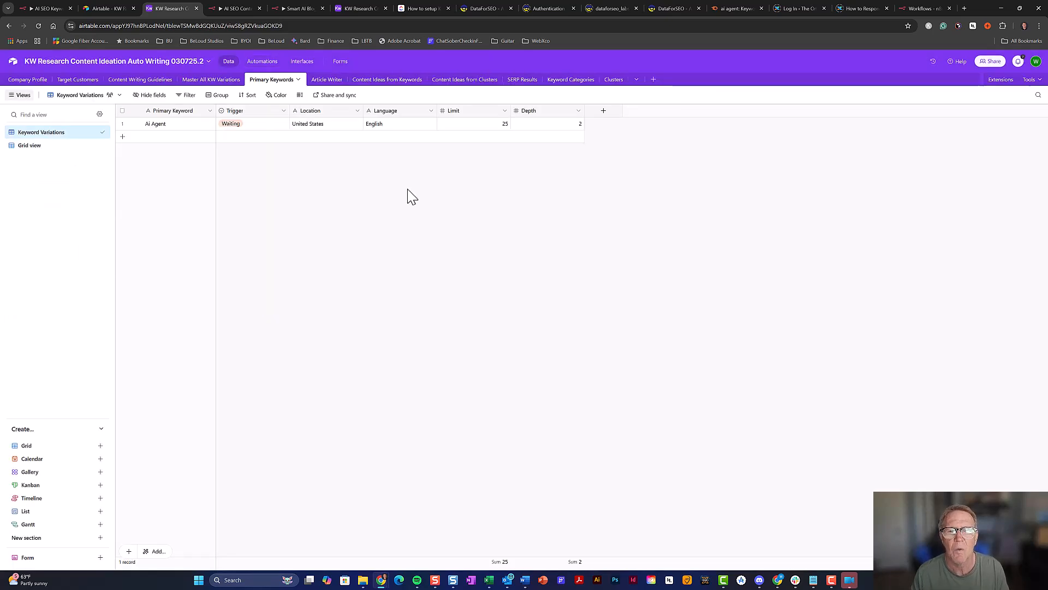
# Check that Content Ideas from Keywords and from Clusters are empty, close the duplicate tab, and return to n8n
pyautogui.click(400, 81)
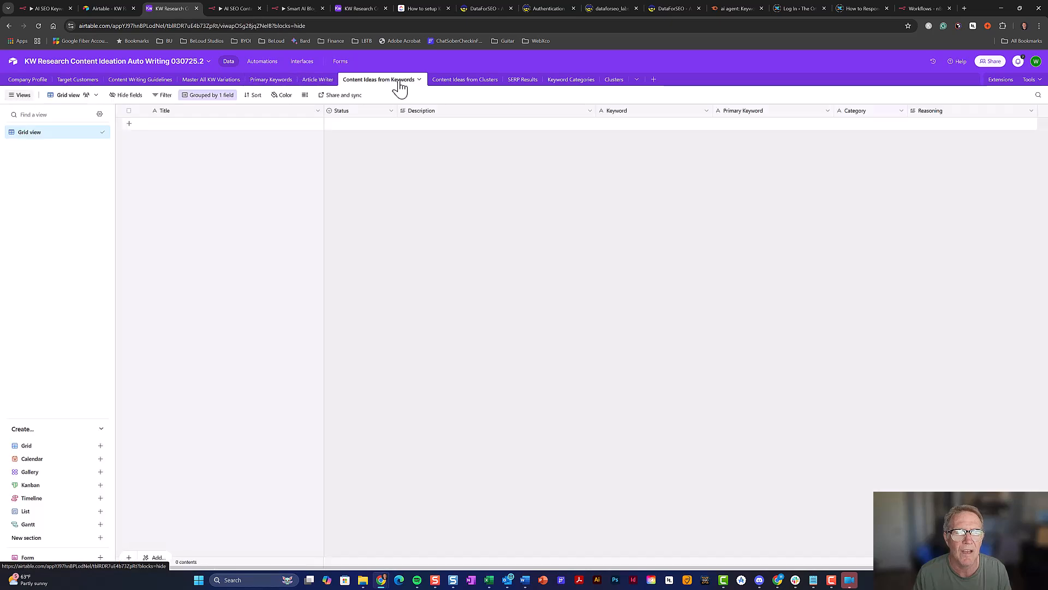
pyautogui.click(471, 87)
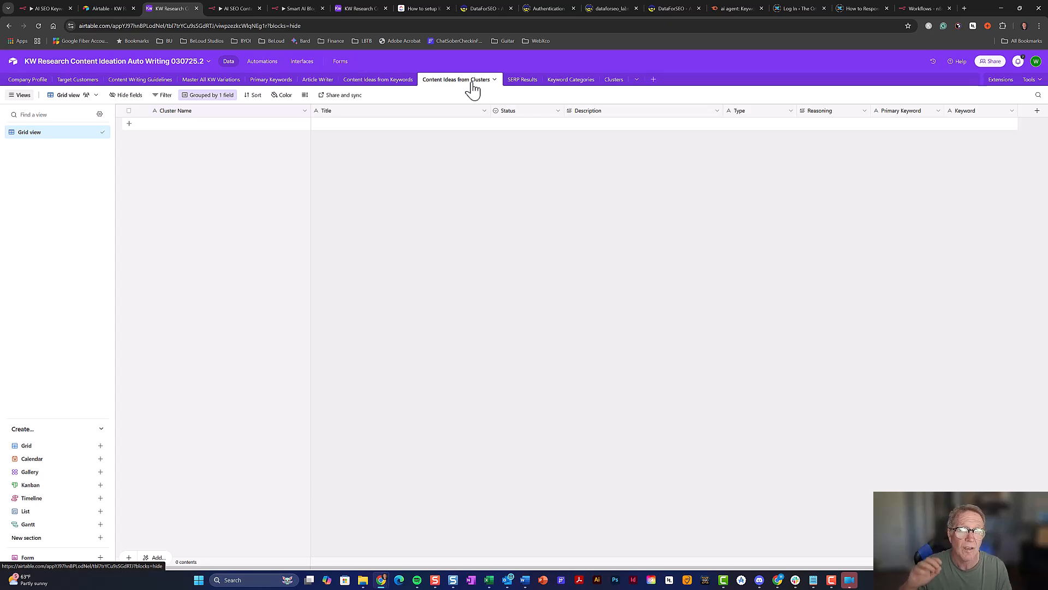
pyautogui.hotkey('ctrl', 'w')
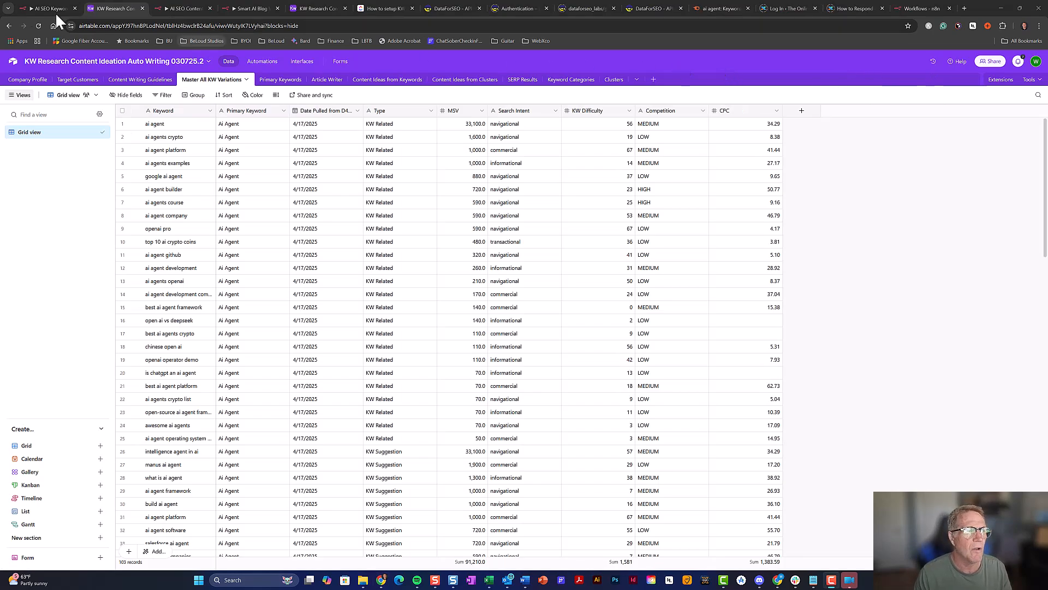
pyautogui.click(37, 9)
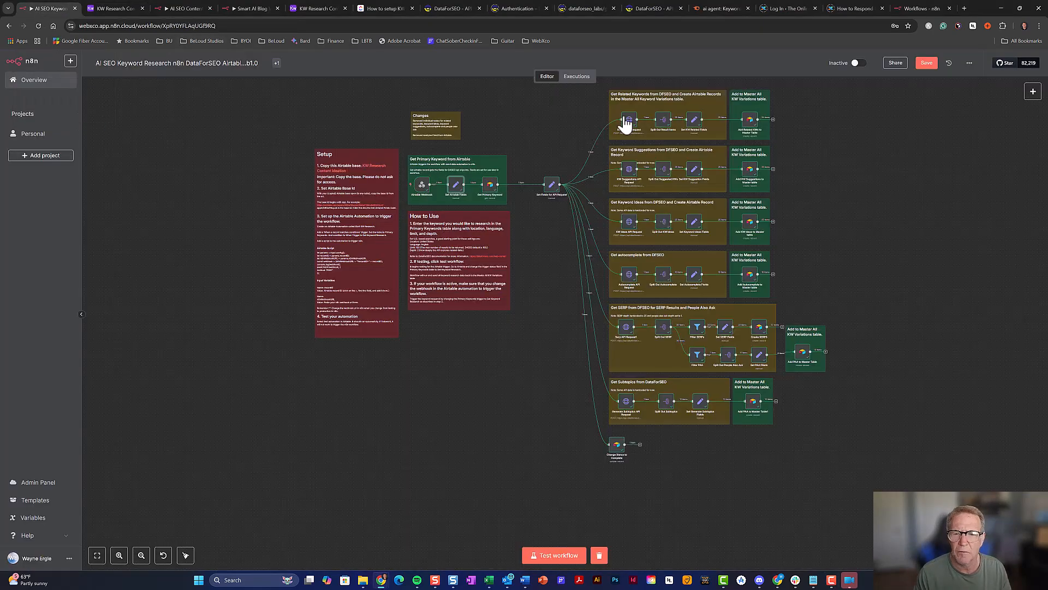
# In Primary Keywords, confirm the Ai Agent record's Trigger reads KW Research Complete, leaving it unchanged
pyautogui.click(133, 8)
pyautogui.click(277, 82)
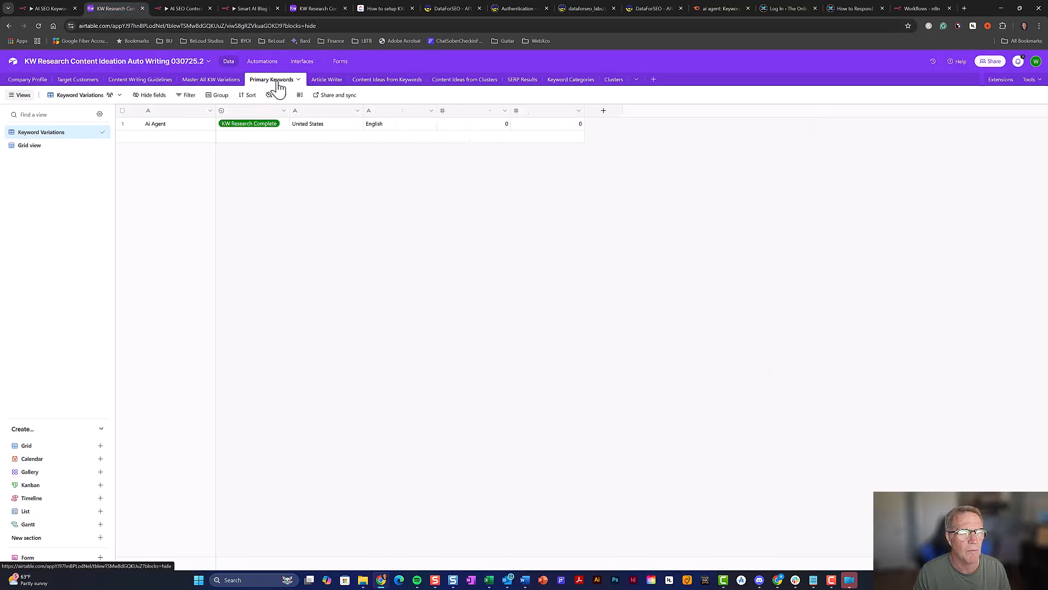
pyautogui.click(287, 129)
pyautogui.click(284, 126)
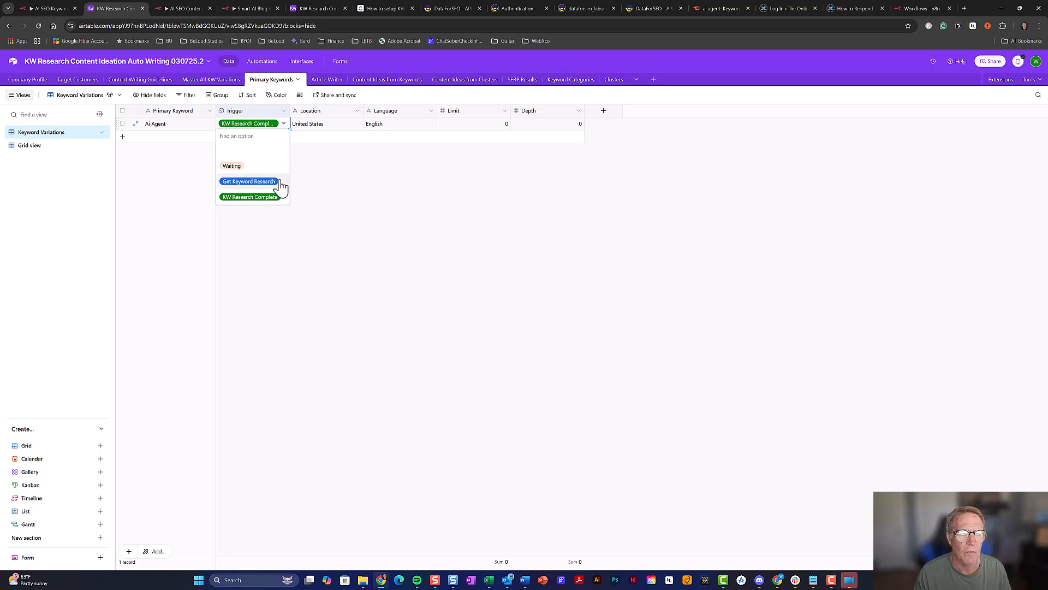
pyautogui.click(330, 202)
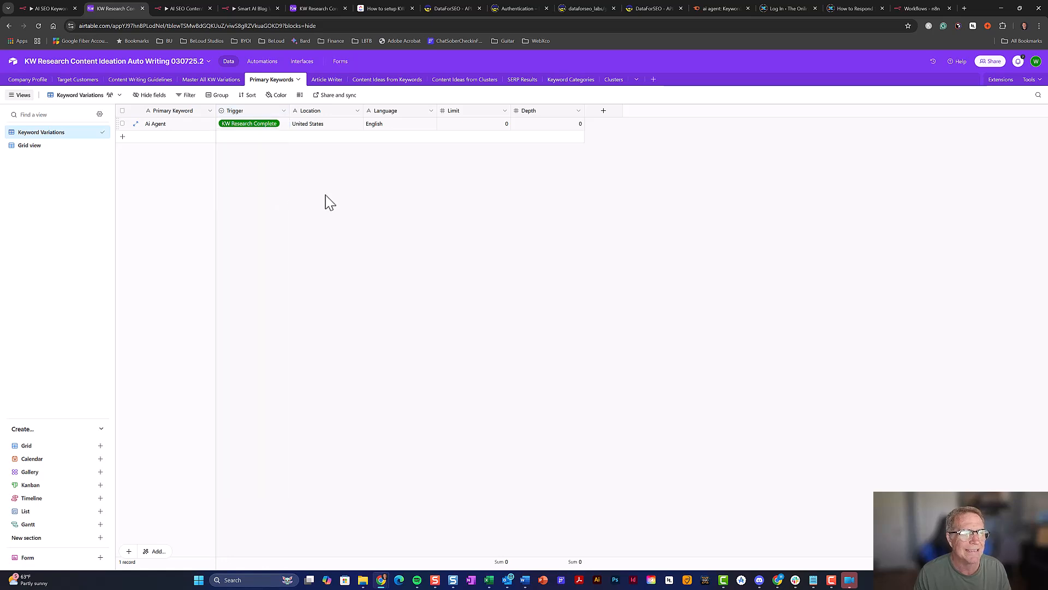
# Move across the browser tabs to the n8n AI SEO Content Ideation KW Categorization workflow
pyautogui.click(61, 8)
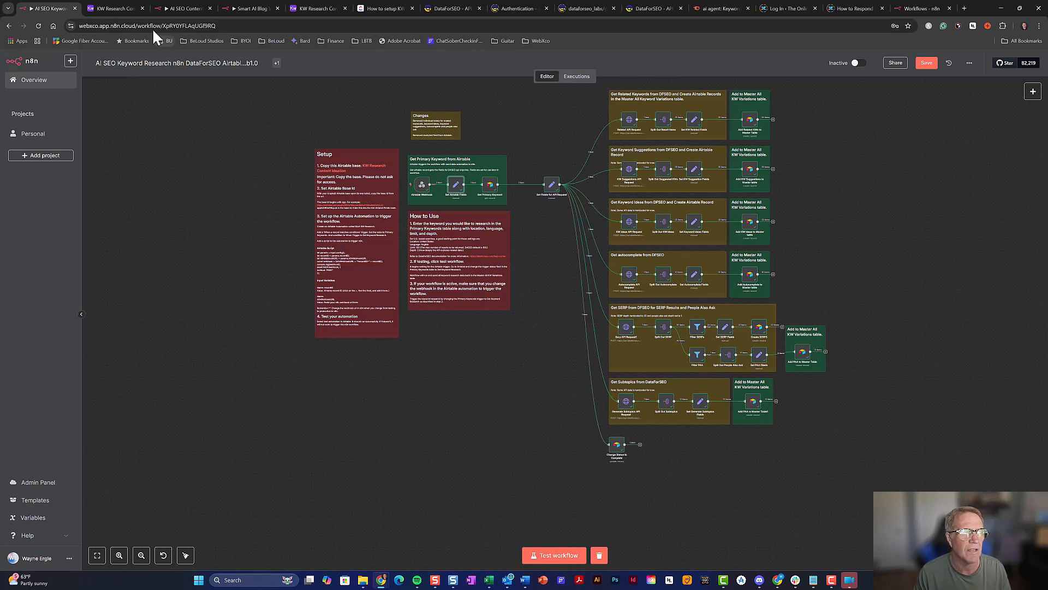
pyautogui.click(130, 7)
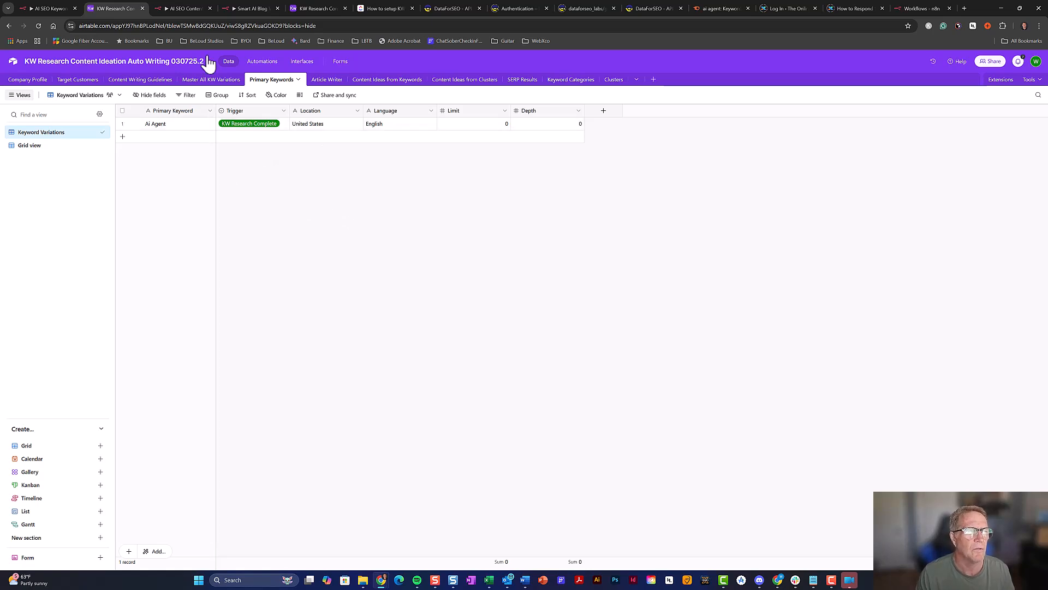
pyautogui.click(193, 8)
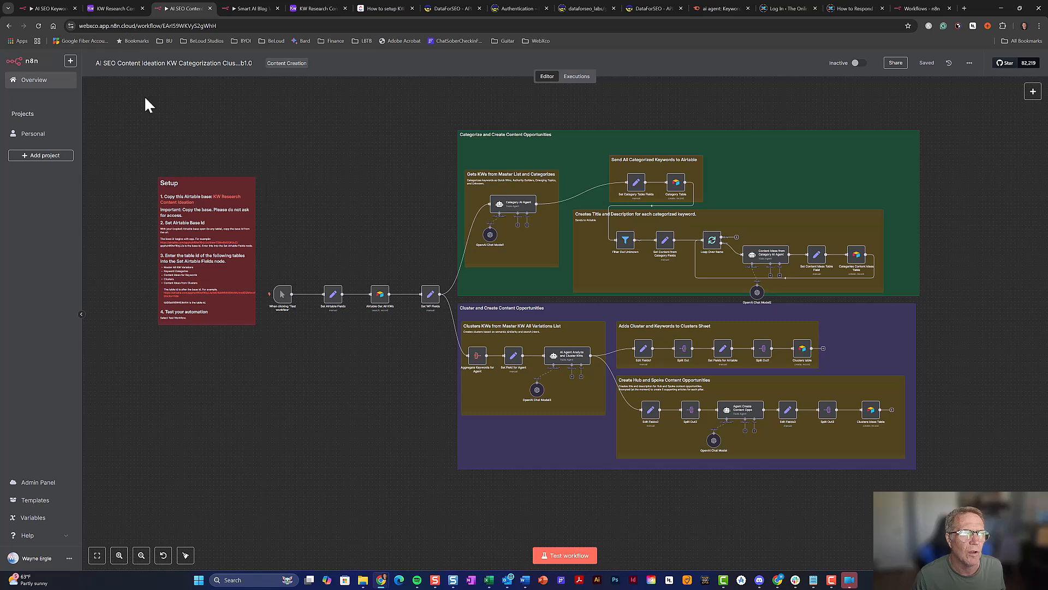
# Switch between Airtable and n8n, ending on Primary Keywords with the Ai Agent Trigger cell opened
pyautogui.click(123, 10)
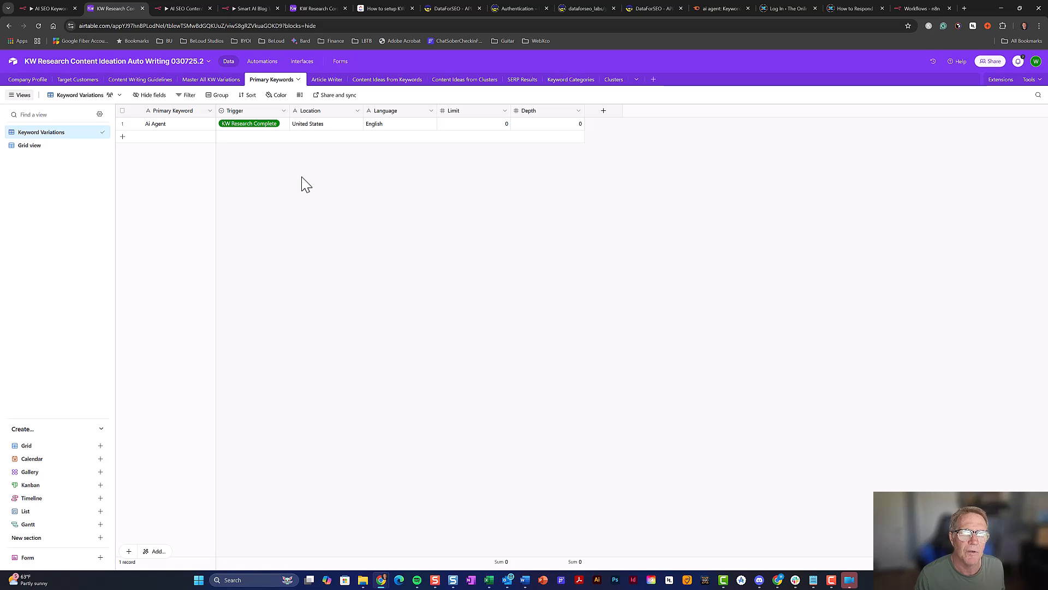
pyautogui.click(178, 9)
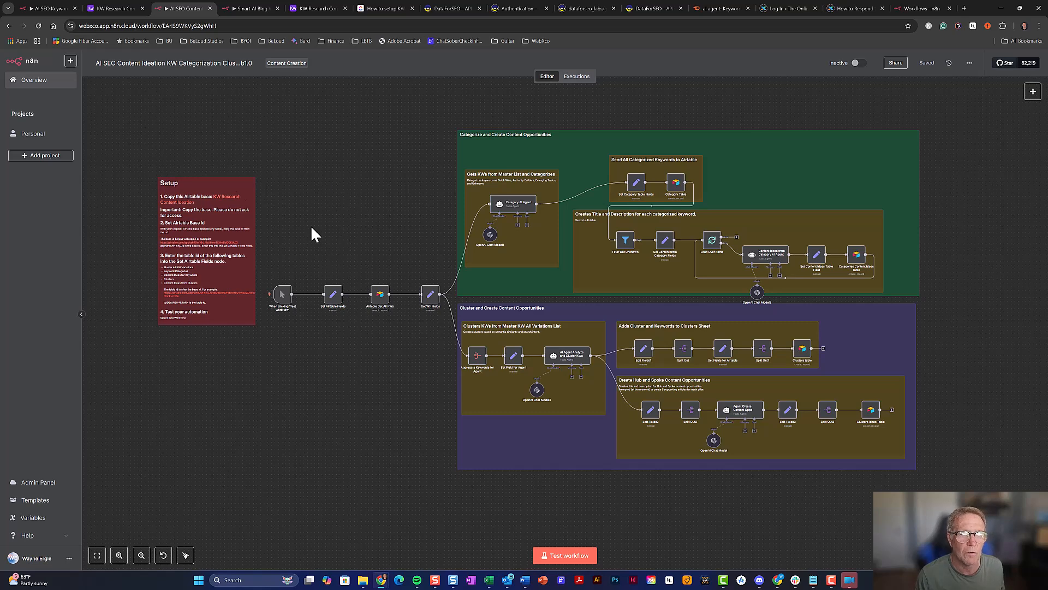
pyautogui.click(96, 9)
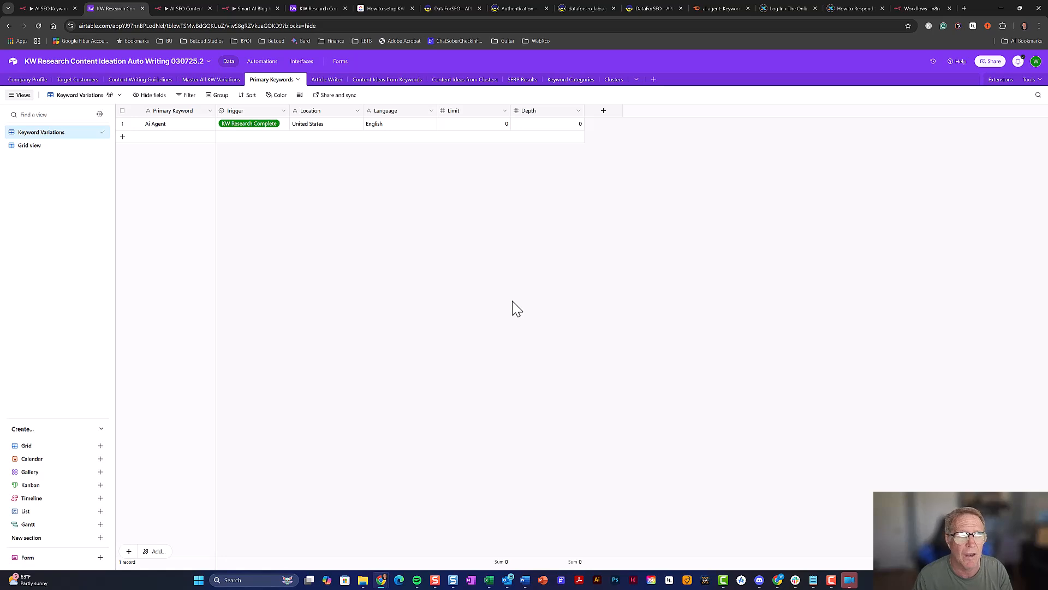
pyautogui.click(280, 125)
# Dismiss the Trigger options without changing KW Research Complete and go to the content ideation workflow
pyautogui.click(279, 126)
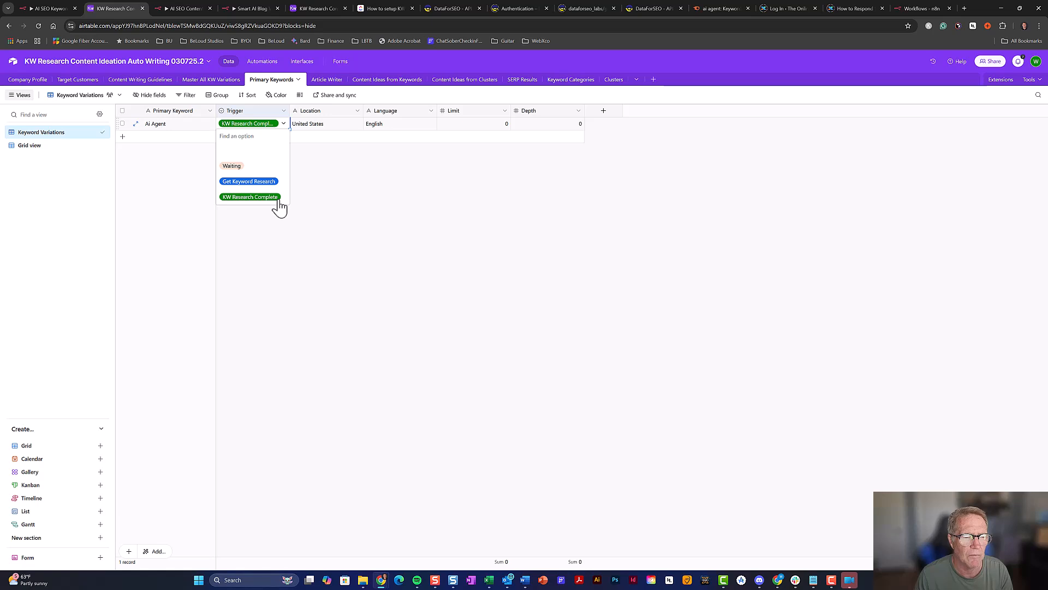
pyautogui.click(319, 216)
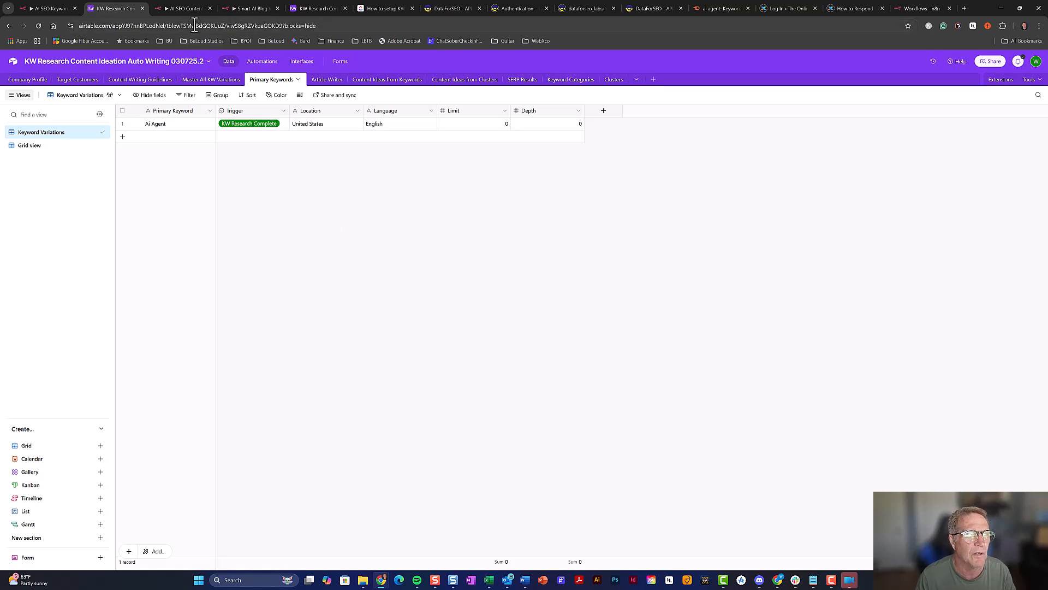
pyautogui.click(186, 9)
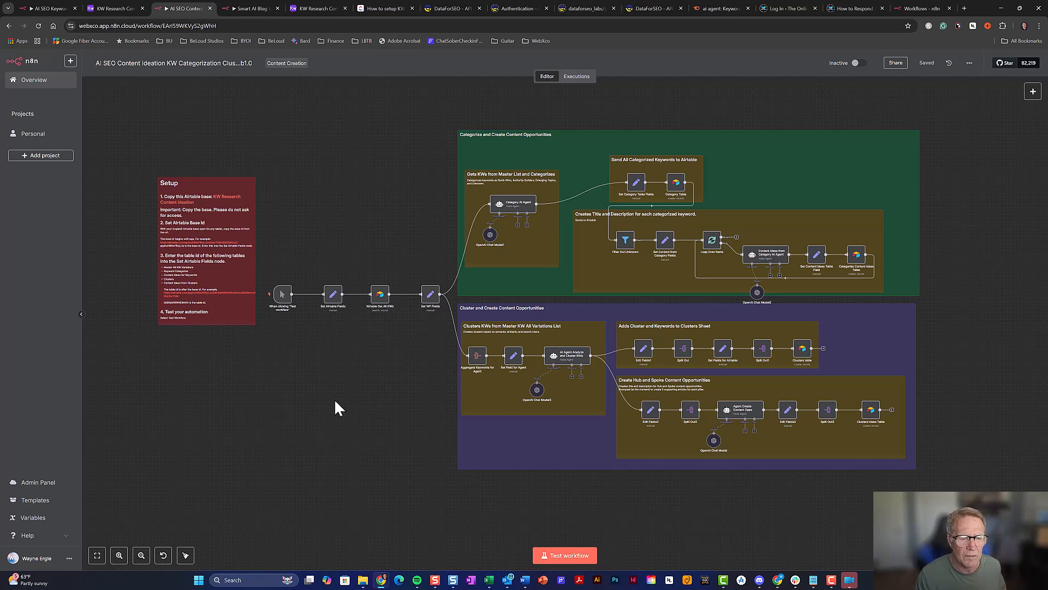
# Open the Set Airtable Fields node to review airtable_base_id and the five table ID fields
pyautogui.click(333, 298)
pyautogui.doubleClick(332, 301)
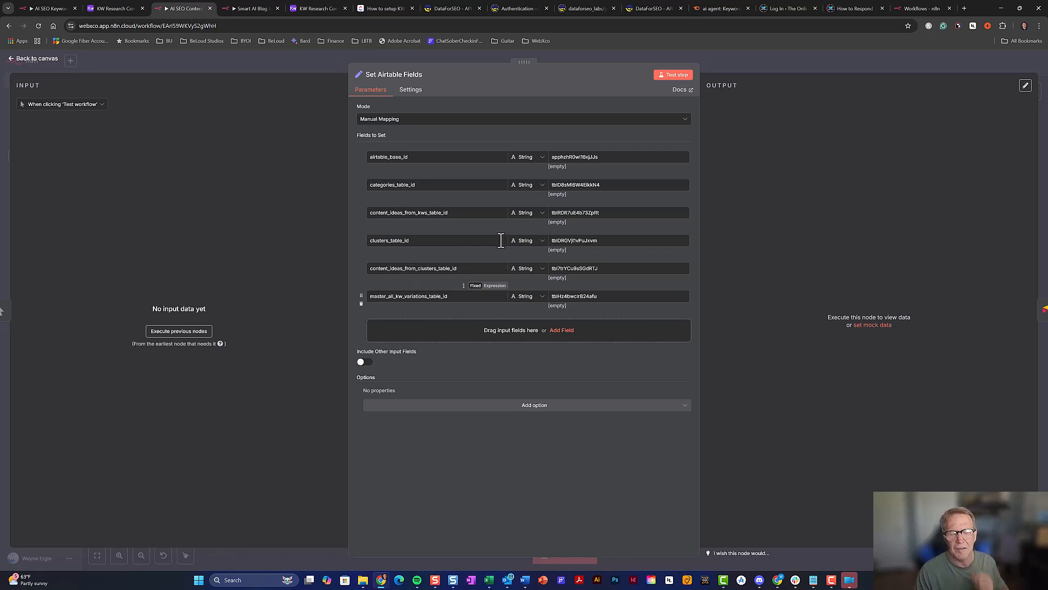
pyautogui.click(819, 57)
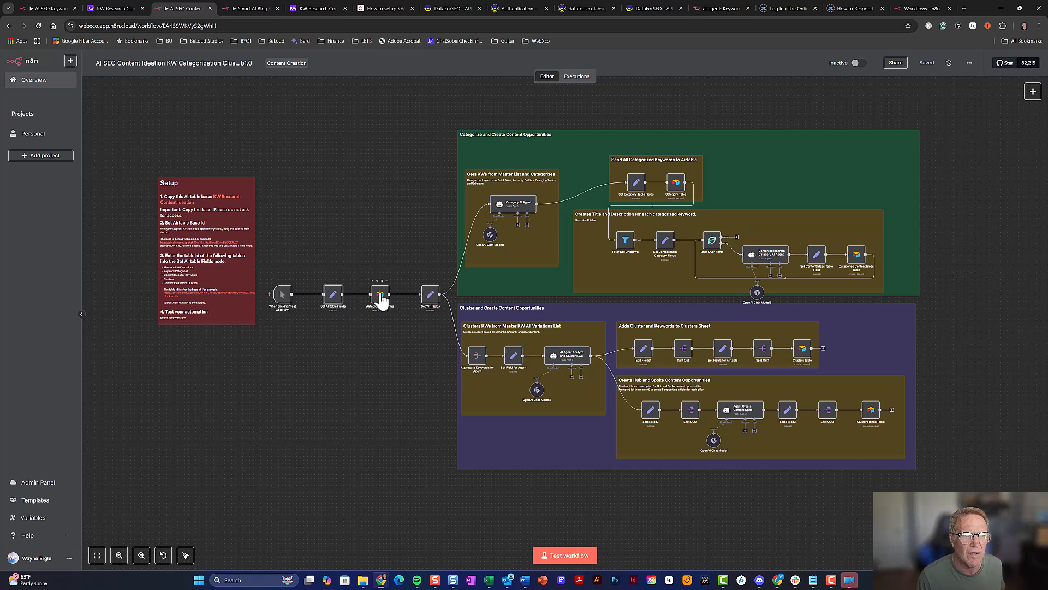
pyautogui.doubleClick(333, 297)
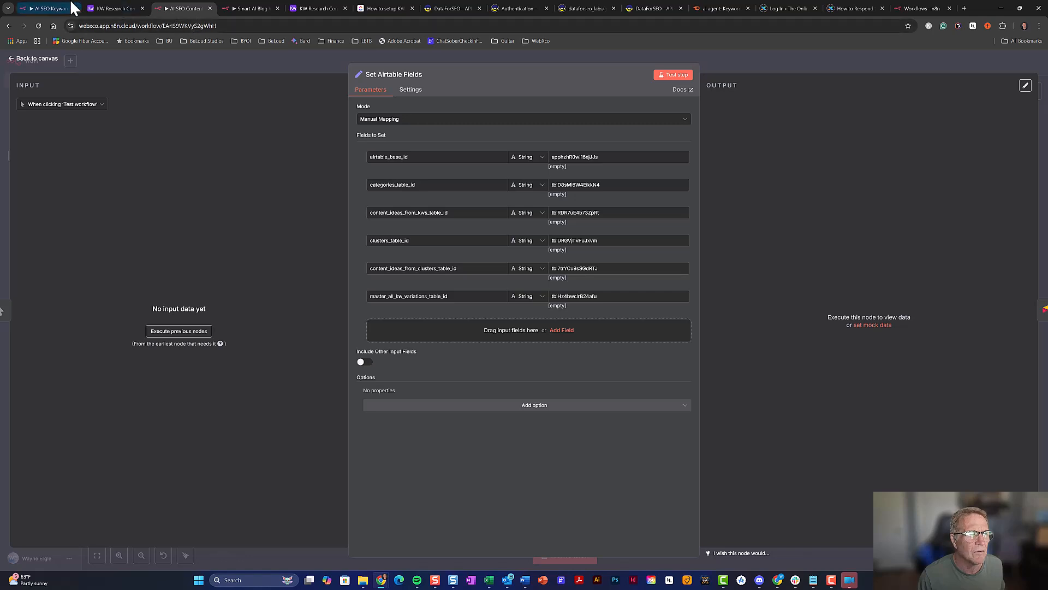
# Copy the base ID from the Airtable page address and paste it as the airtable_base_id value
pyautogui.click(120, 9)
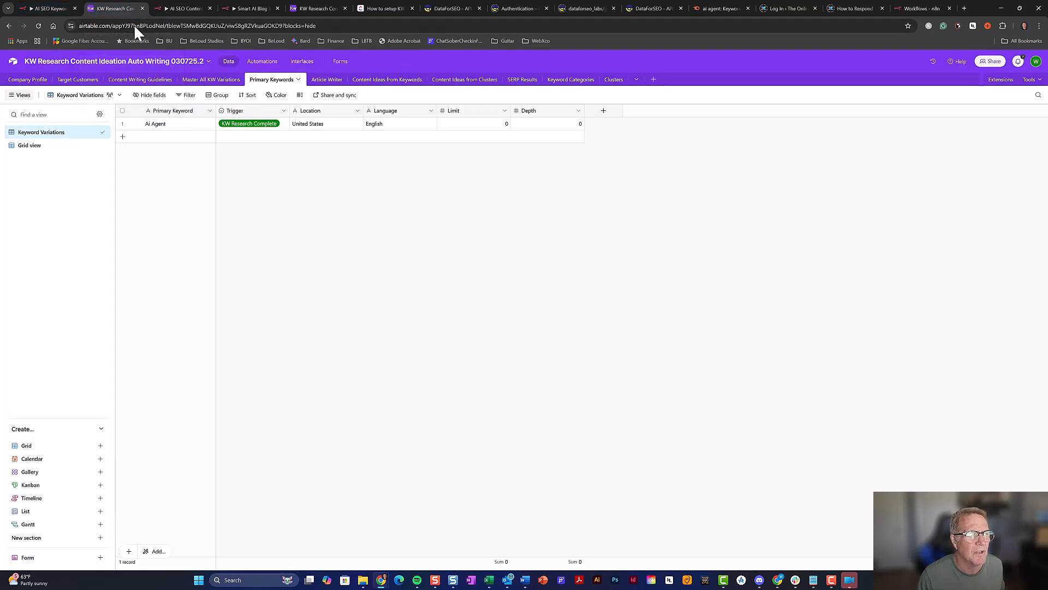
pyautogui.click(164, 25)
pyautogui.click(165, 25)
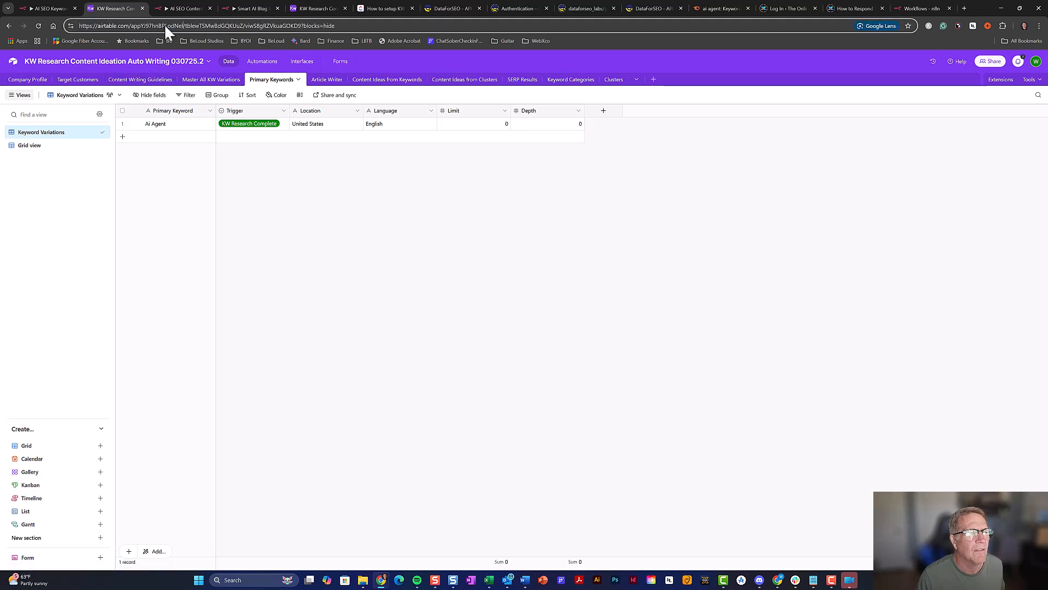
pyautogui.moveTo(183, 26); pyautogui.dragTo(131, 26)
pyautogui.hotkey('ctrl', 'c')
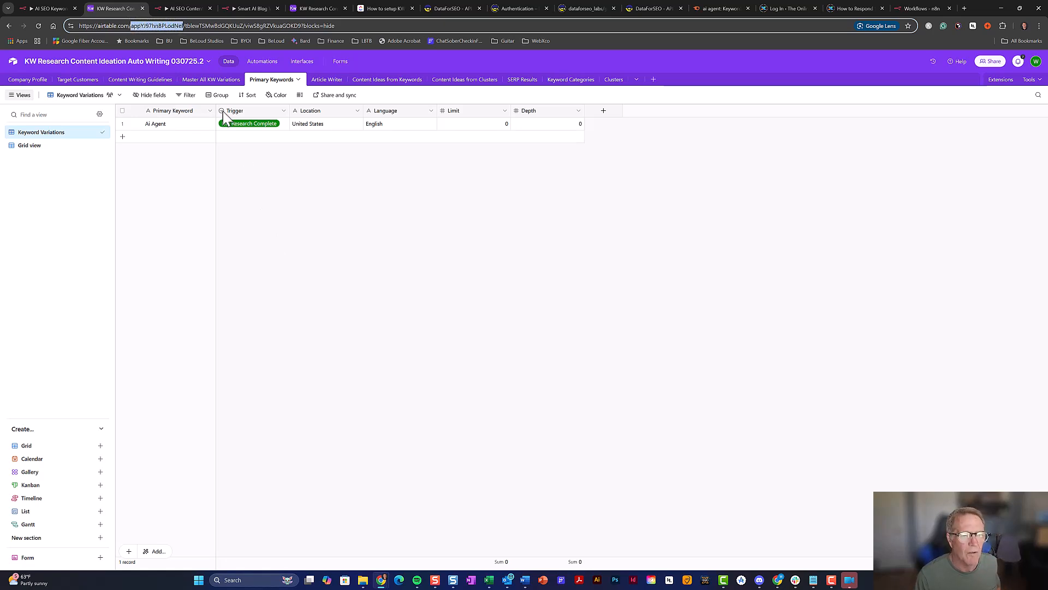
pyautogui.click(196, 8)
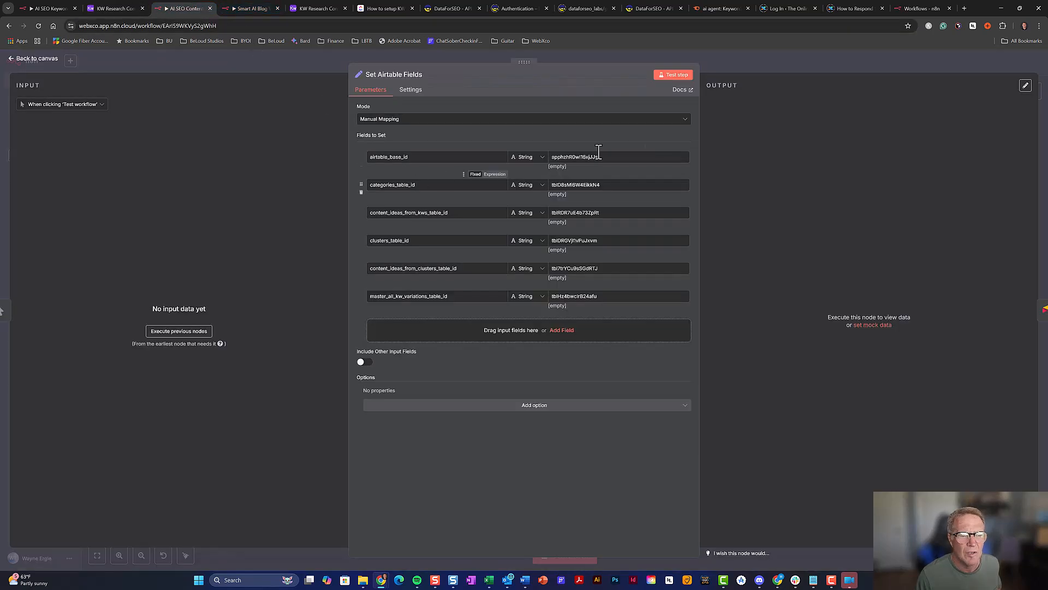
pyautogui.moveTo(614, 157); pyautogui.dragTo(550, 157)
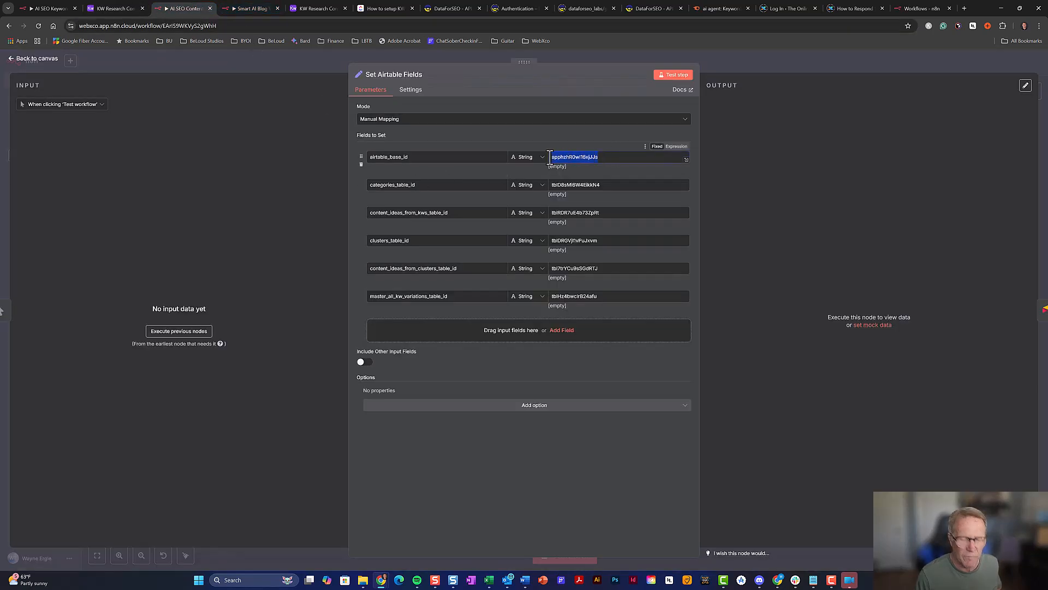
pyautogui.hotkey('ctrl', 'v')
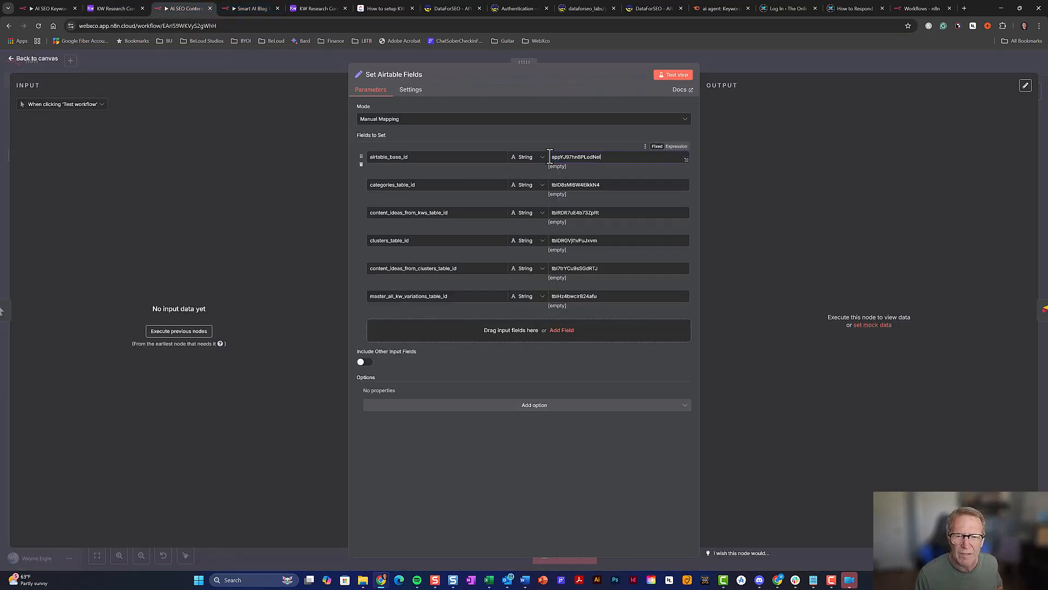
pyautogui.click(585, 136)
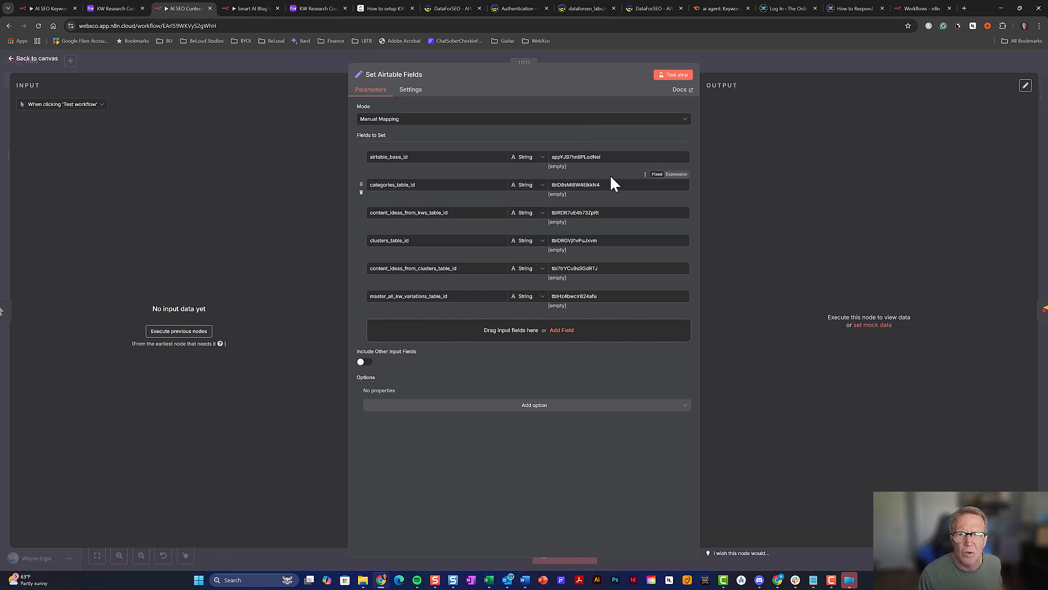
# Copy the Keyword Categories table ID from its Airtable address and paste it into categories_table_id
pyautogui.click(134, 8)
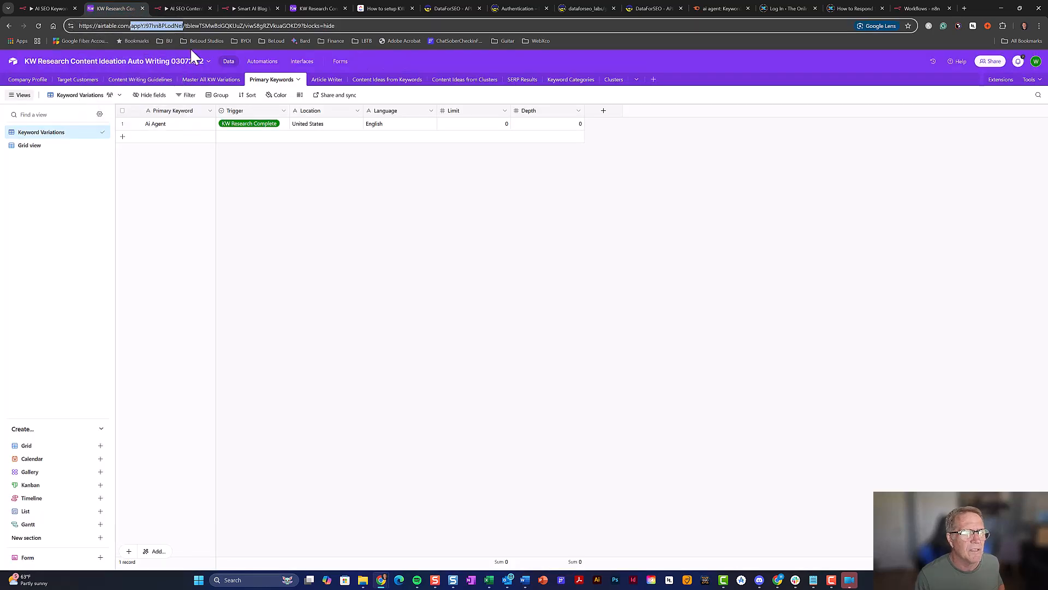
pyautogui.click(571, 80)
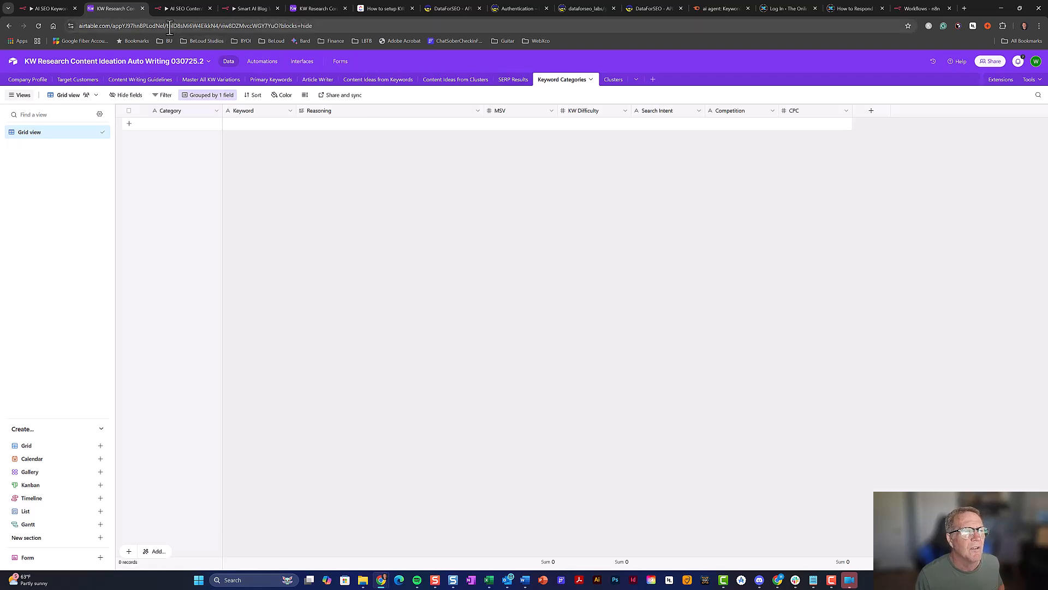
pyautogui.click(217, 26)
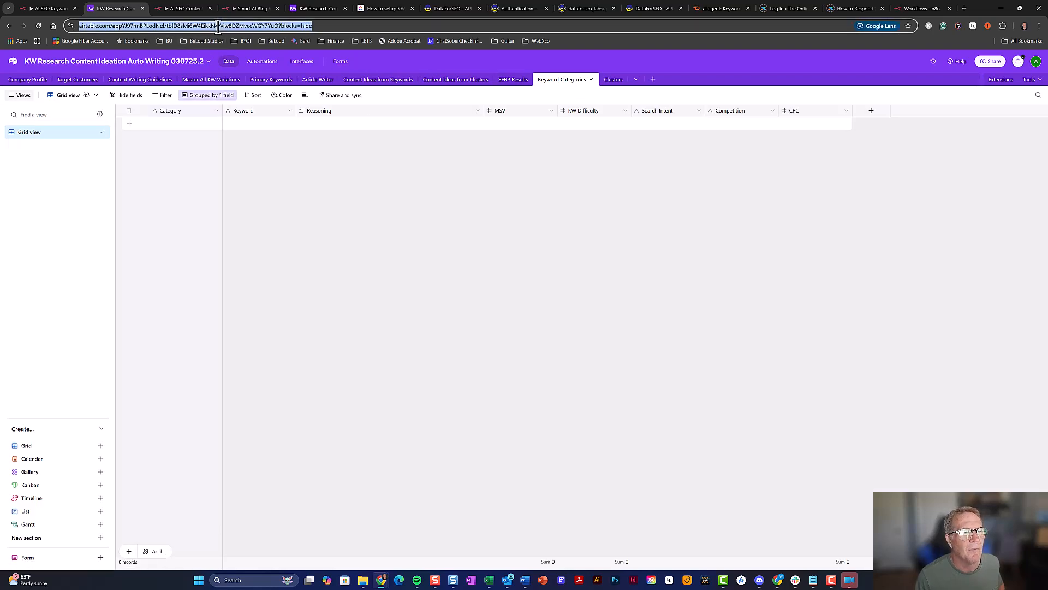
pyautogui.click(217, 24)
pyautogui.moveTo(237, 25); pyautogui.dragTo(185, 26)
pyautogui.hotkey('ctrl', 'c')
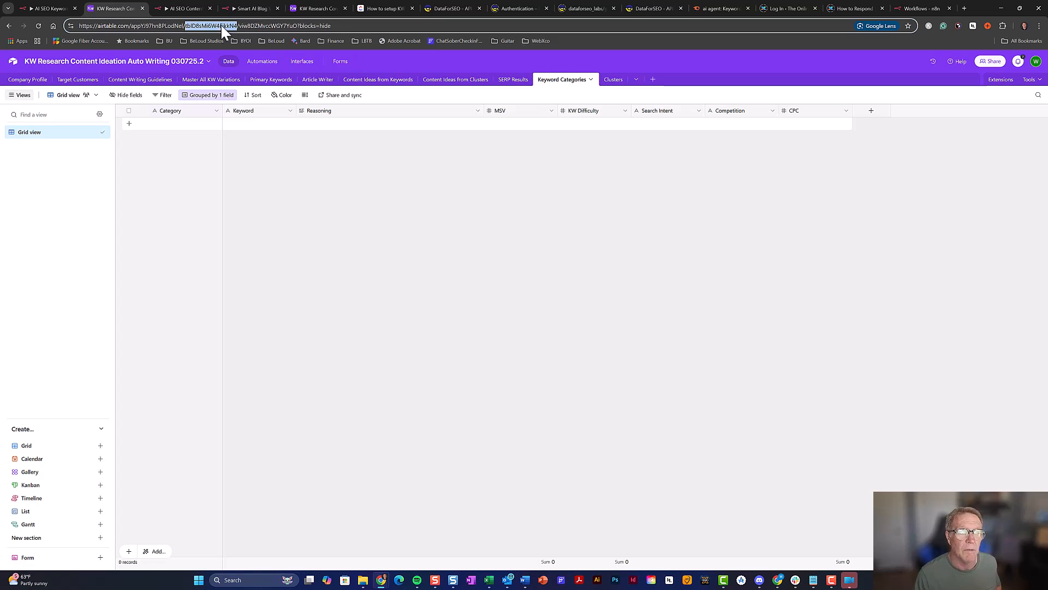
pyautogui.click(191, 6)
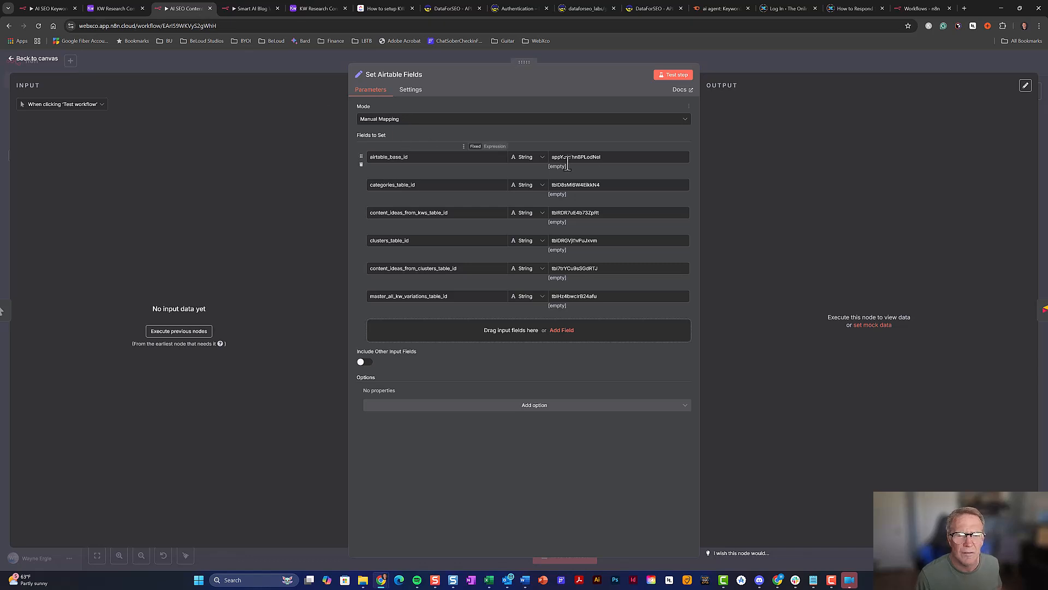
pyautogui.moveTo(601, 186); pyautogui.dragTo(552, 186)
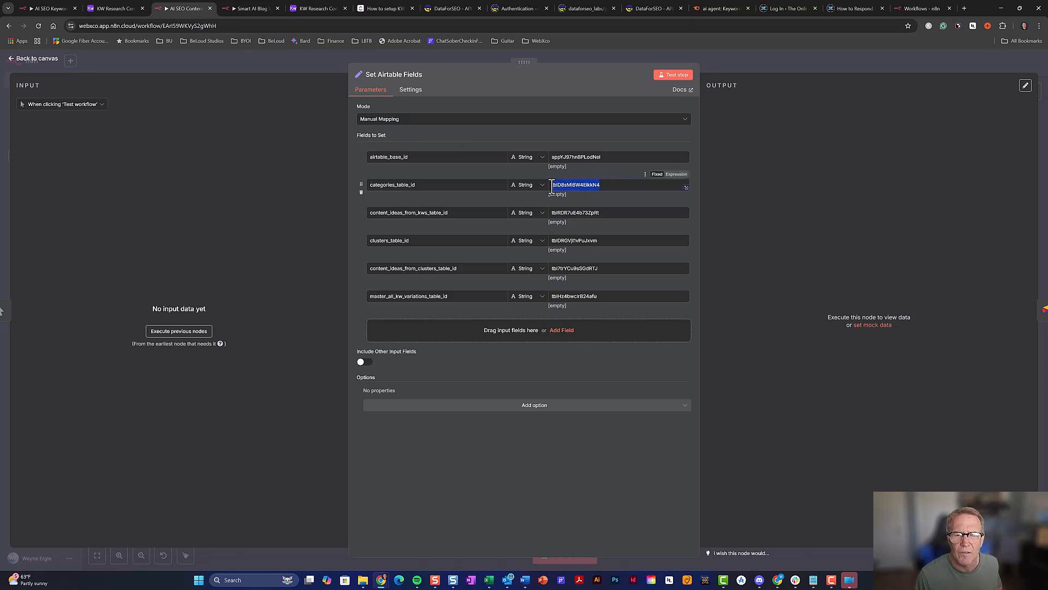
pyautogui.hotkey('ctrl', 'v')
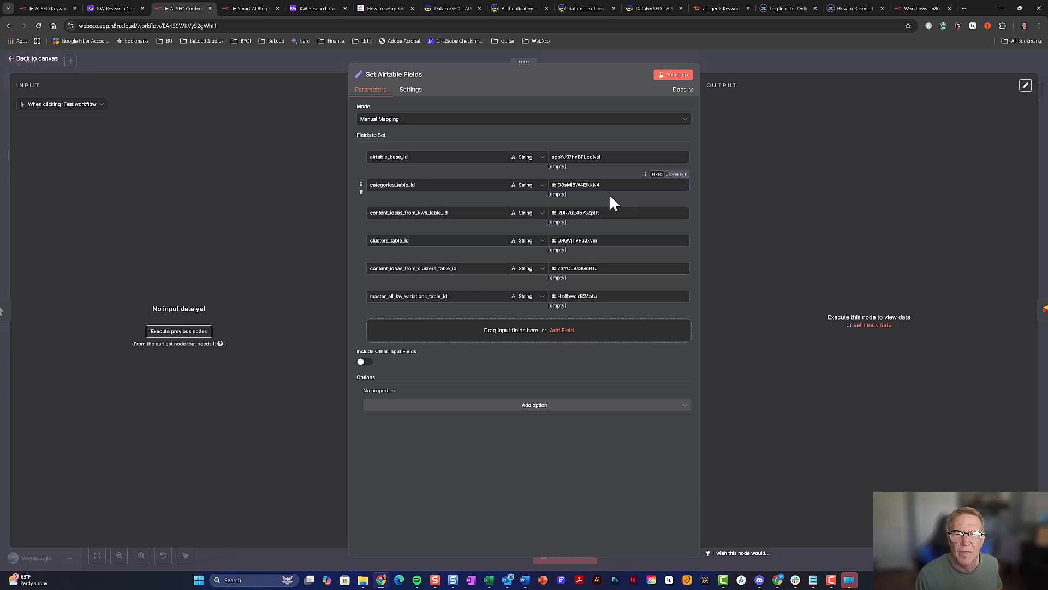
pyautogui.click(130, 8)
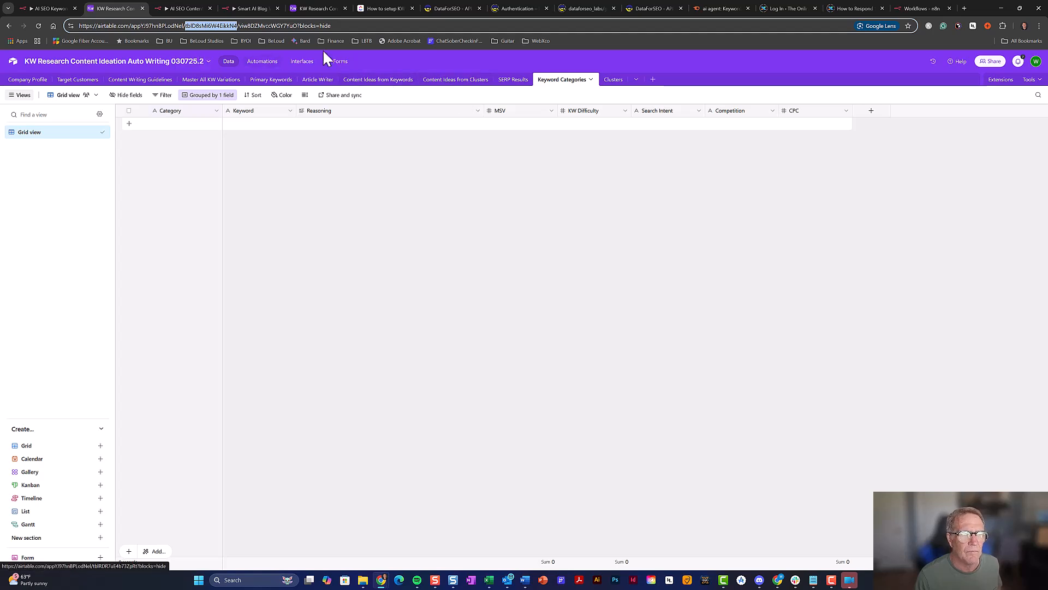
# Copy the Content Ideas from Keywords table ID from Airtable into content_ideas_from_kws_table_id
pyautogui.click(182, 9)
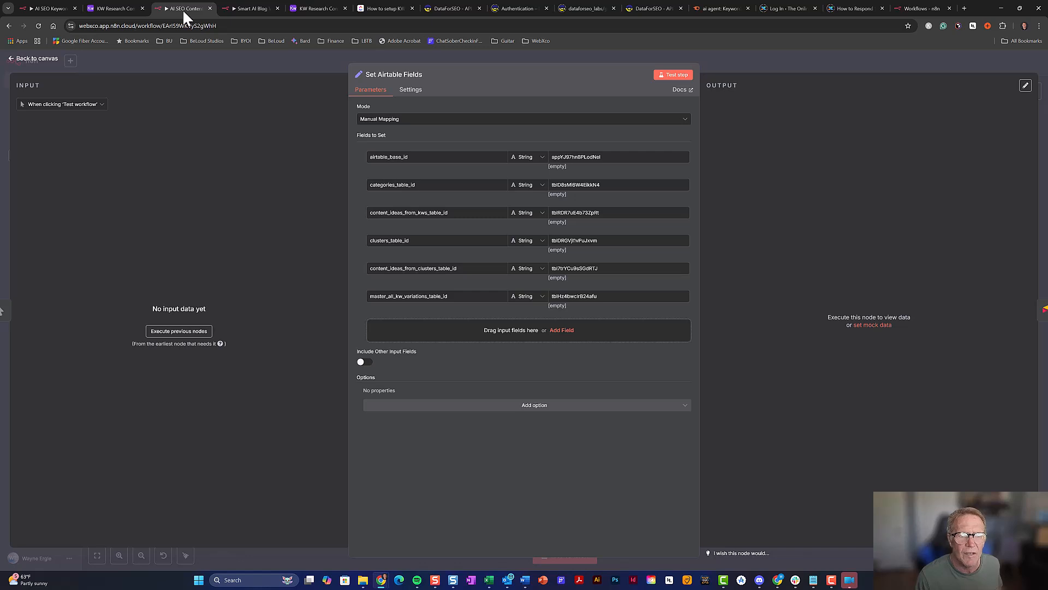
pyautogui.click(129, 11)
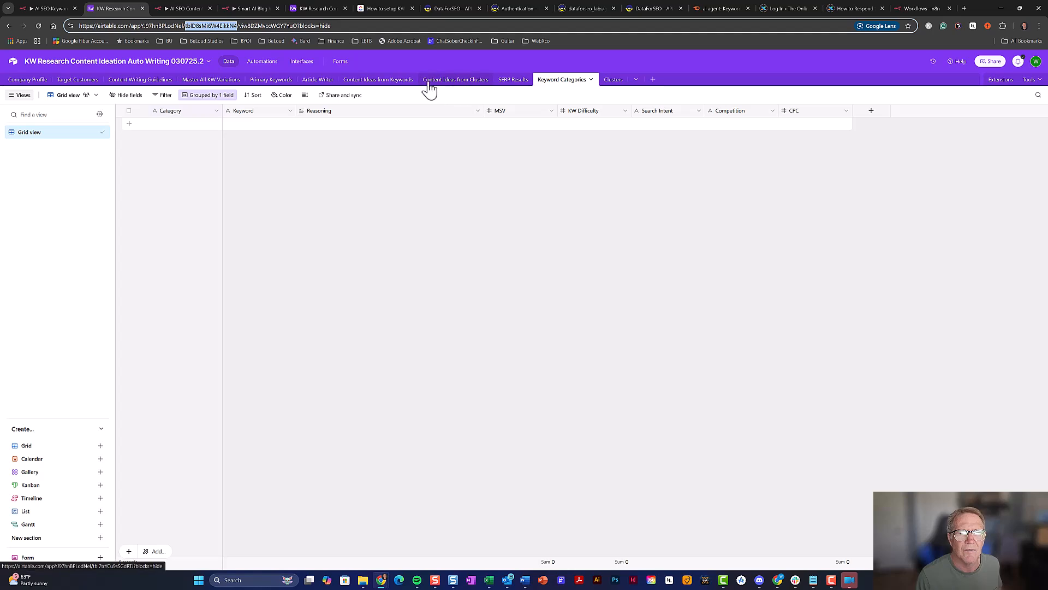
pyautogui.click(381, 85)
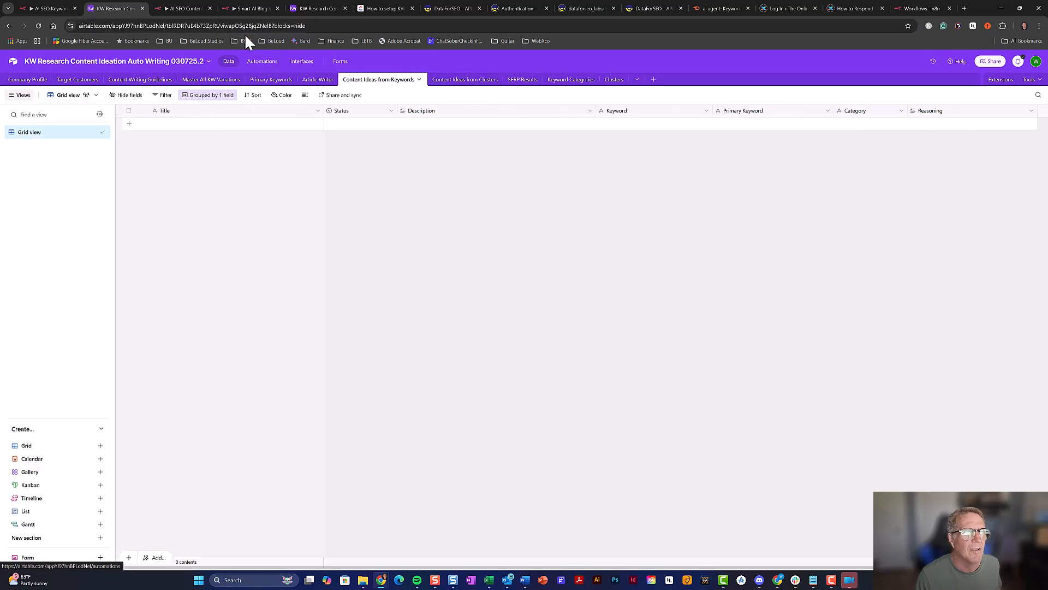
pyautogui.moveTo(219, 27); pyautogui.dragTo(168, 31)
pyautogui.hotkey('ctrl', 'c')
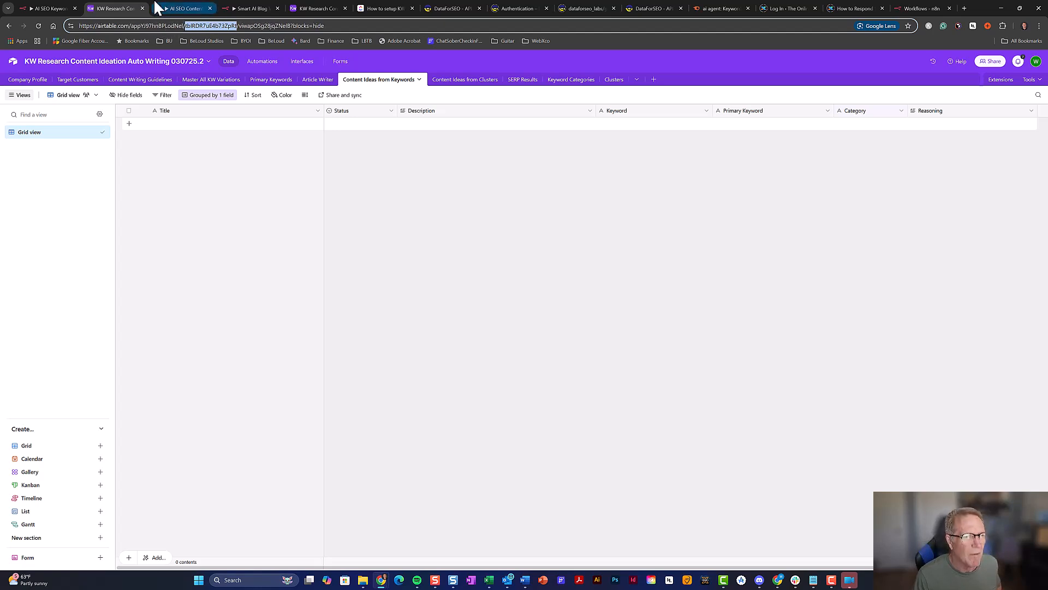
pyautogui.click(196, 10)
pyautogui.click(622, 213)
pyautogui.moveTo(610, 211); pyautogui.dragTo(542, 219)
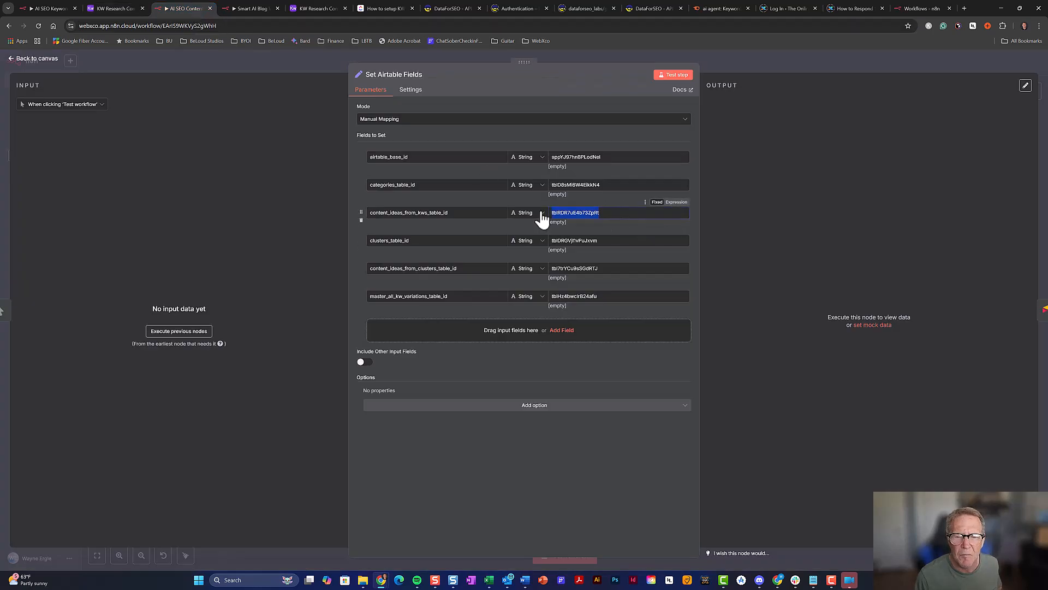
pyautogui.hotkey('ctrl', 'v')
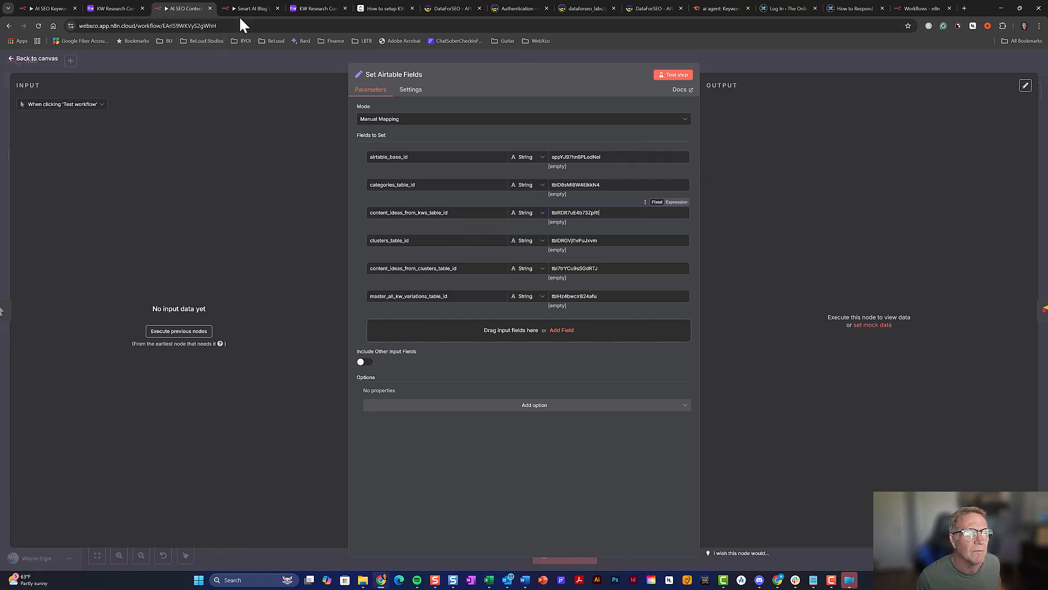
# Paste the Clusters table ID's ending into clusters_table_id, then close the Set Airtable Fields node
pyautogui.click(130, 8)
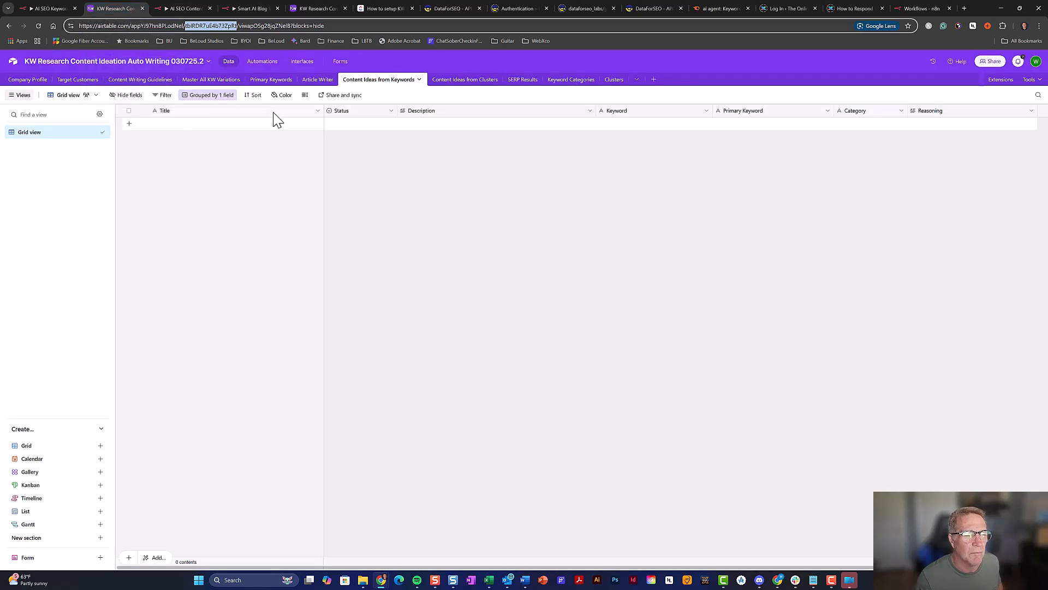
pyautogui.click(188, 9)
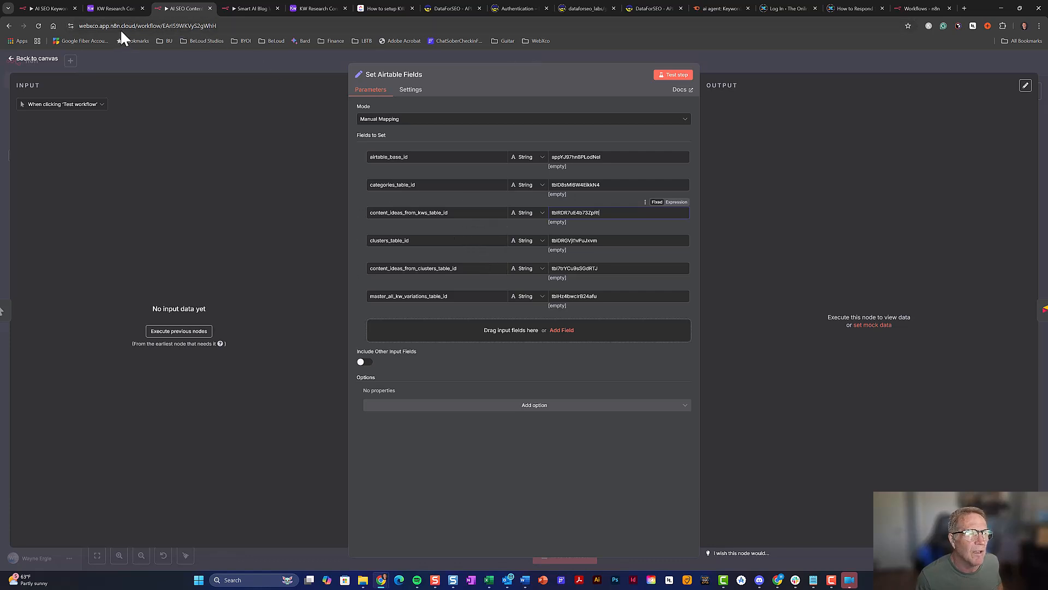
pyautogui.click(116, 10)
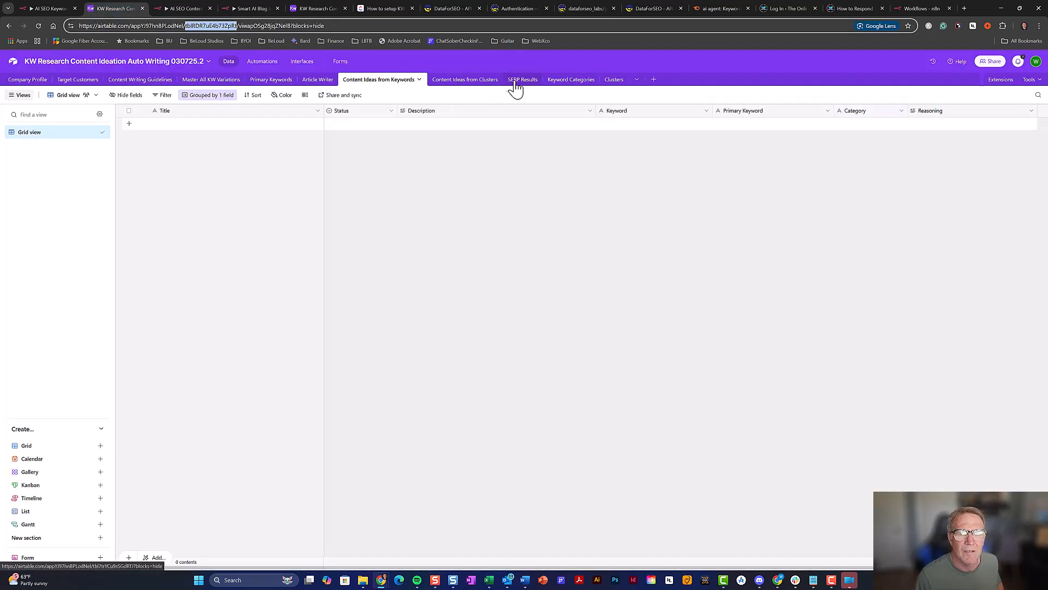
pyautogui.click(614, 80)
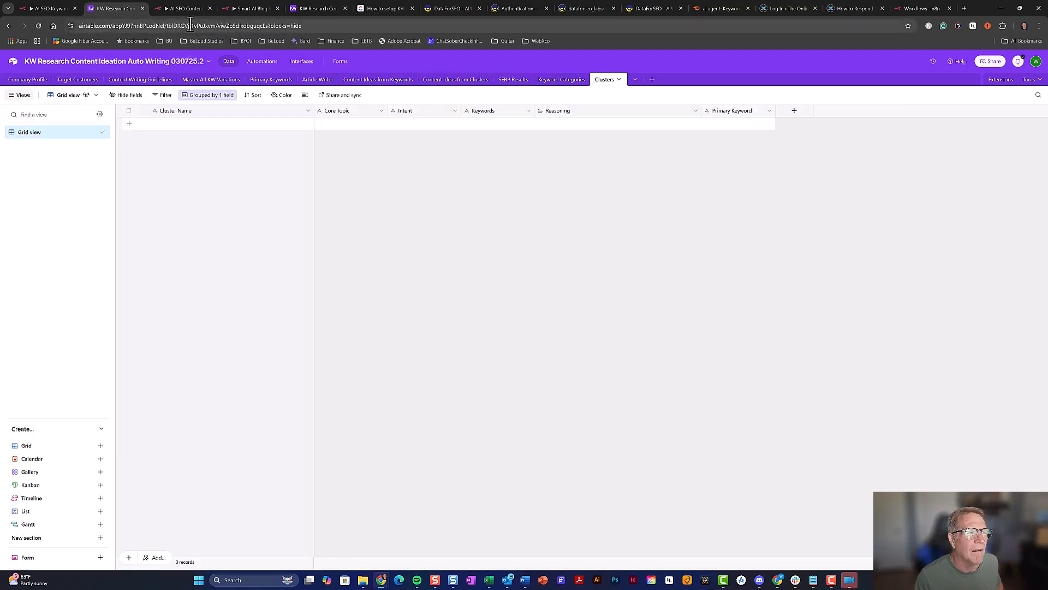
pyautogui.click(214, 26)
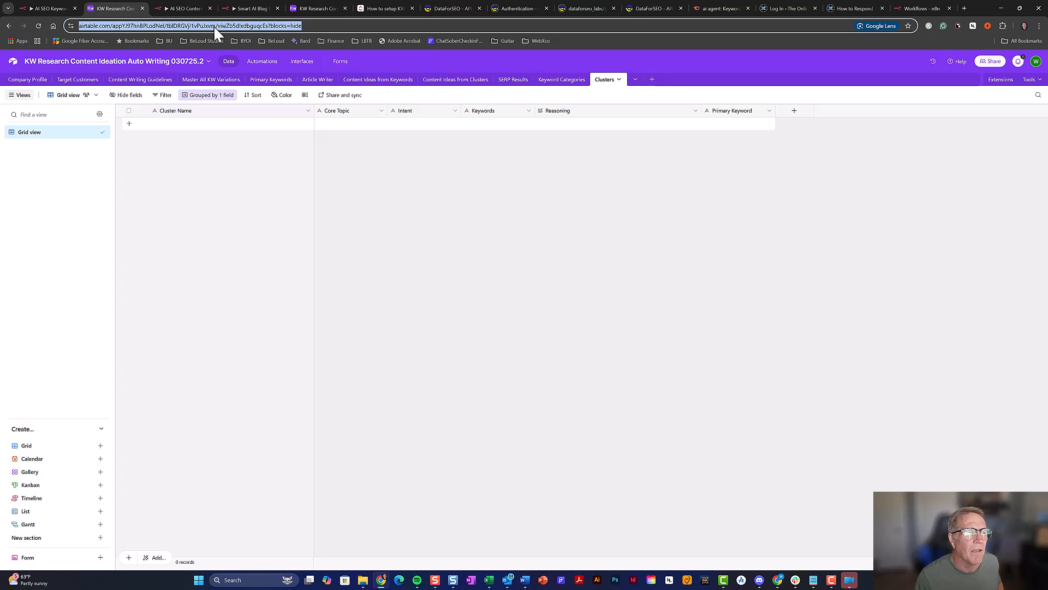
pyautogui.click(215, 26)
pyautogui.moveTo(235, 26); pyautogui.dragTo(184, 26)
pyautogui.hotkey('ctrl', 'c')
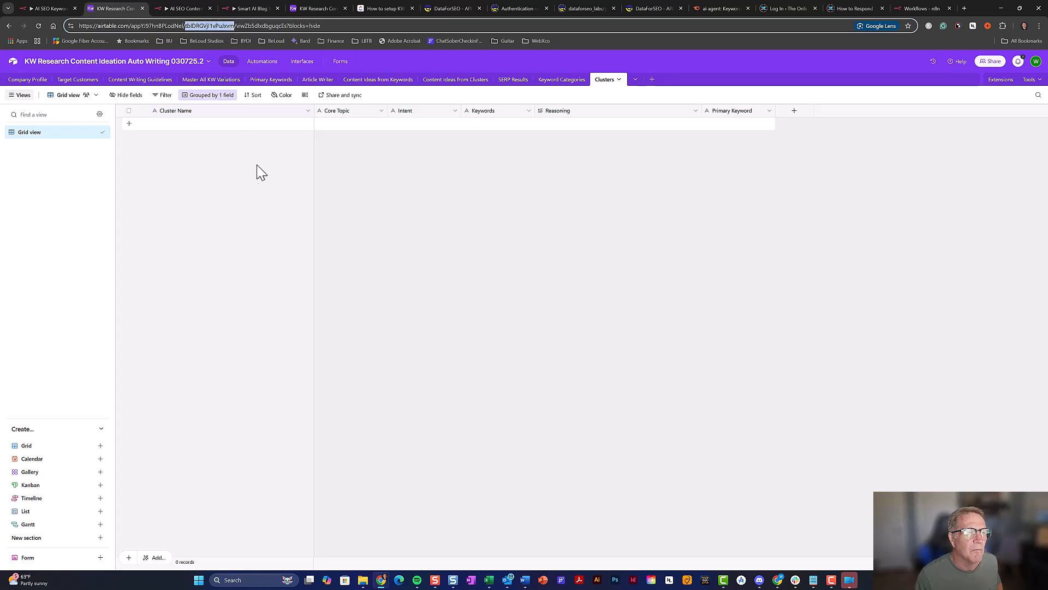
pyautogui.click(185, 8)
pyautogui.moveTo(620, 236); pyautogui.dragTo(548, 244)
pyautogui.hotkey('ctrl', 'v')
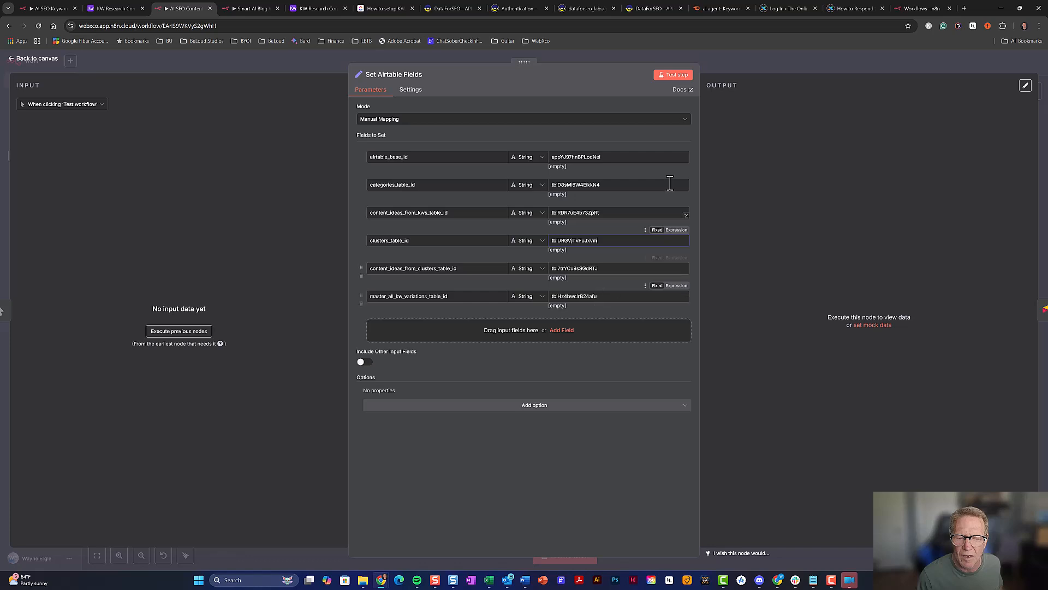
pyautogui.press('Escape')
pyautogui.click(115, 9)
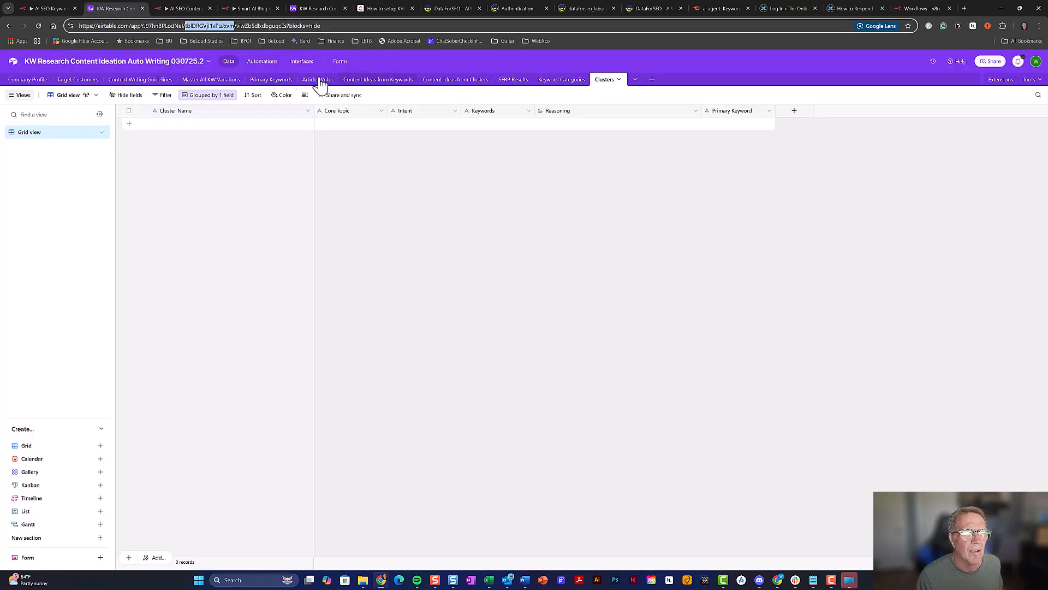
# Glance at the Master All KW Variations table, then return to the n8n content ideation canvas
pyautogui.click(198, 80)
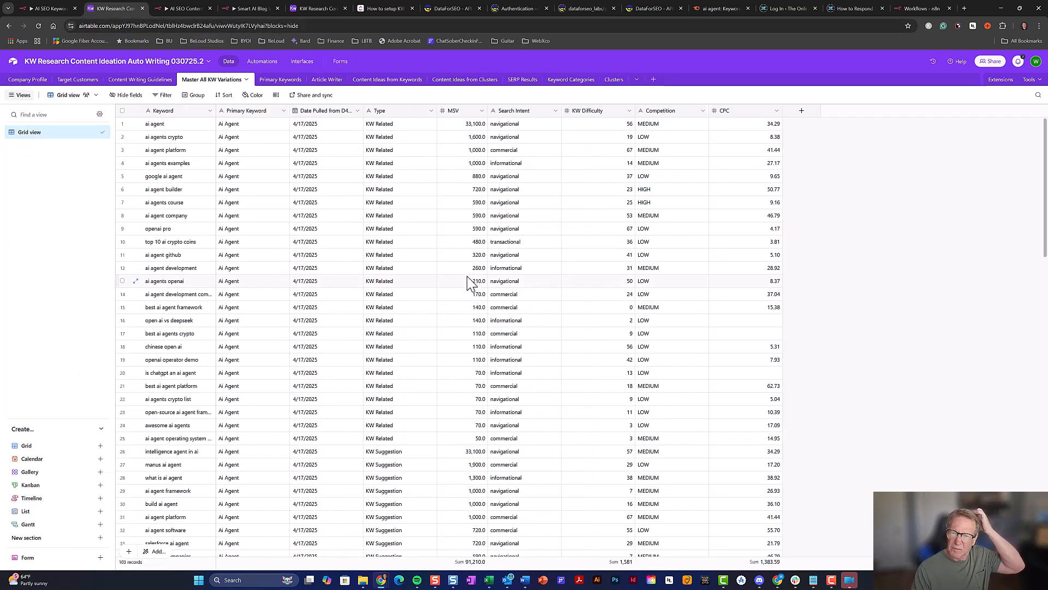
pyautogui.click(193, 8)
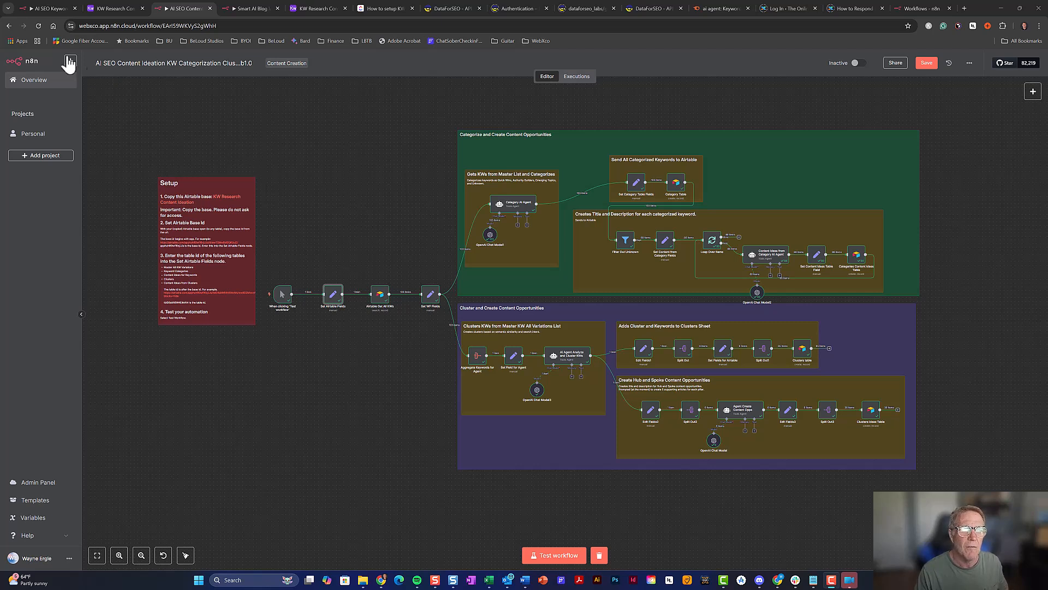
# Switch to the Airtable base tab showing the Content Ideas from Keywords table
pyautogui.click(98, 9)
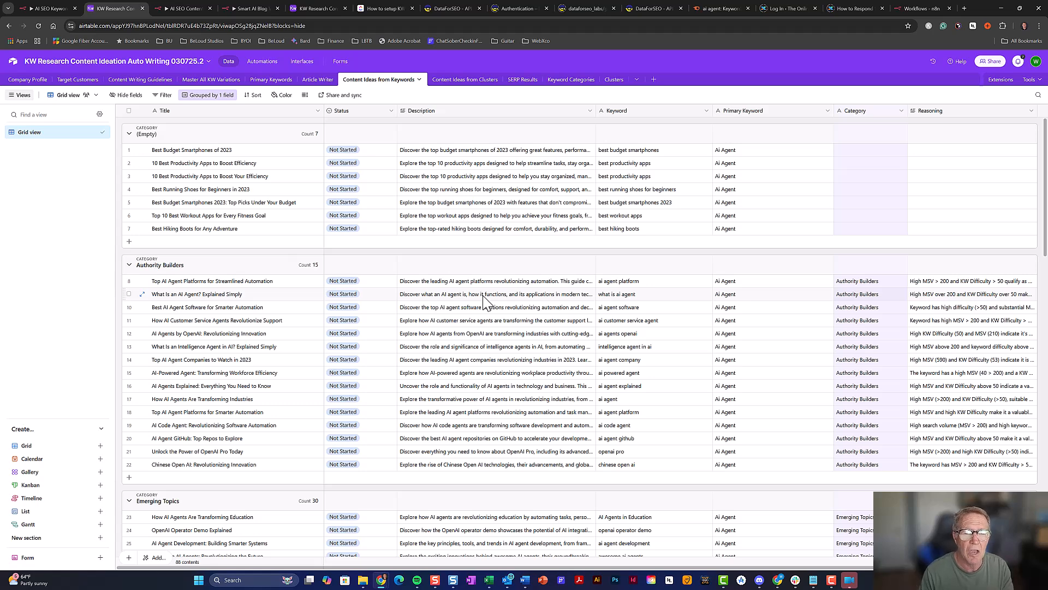
pyautogui.click(386, 152)
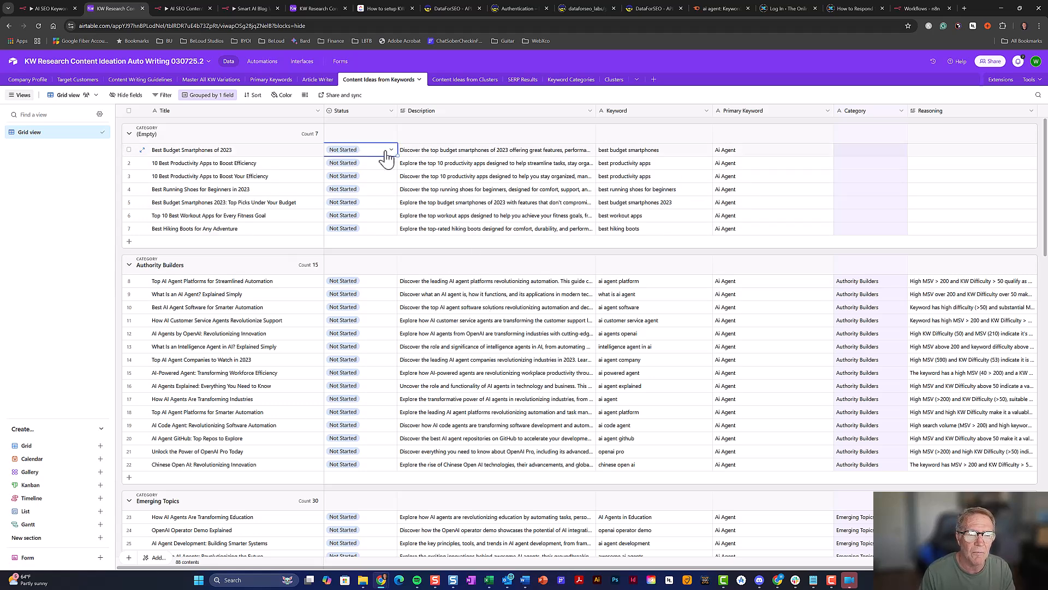
pyautogui.click(387, 152)
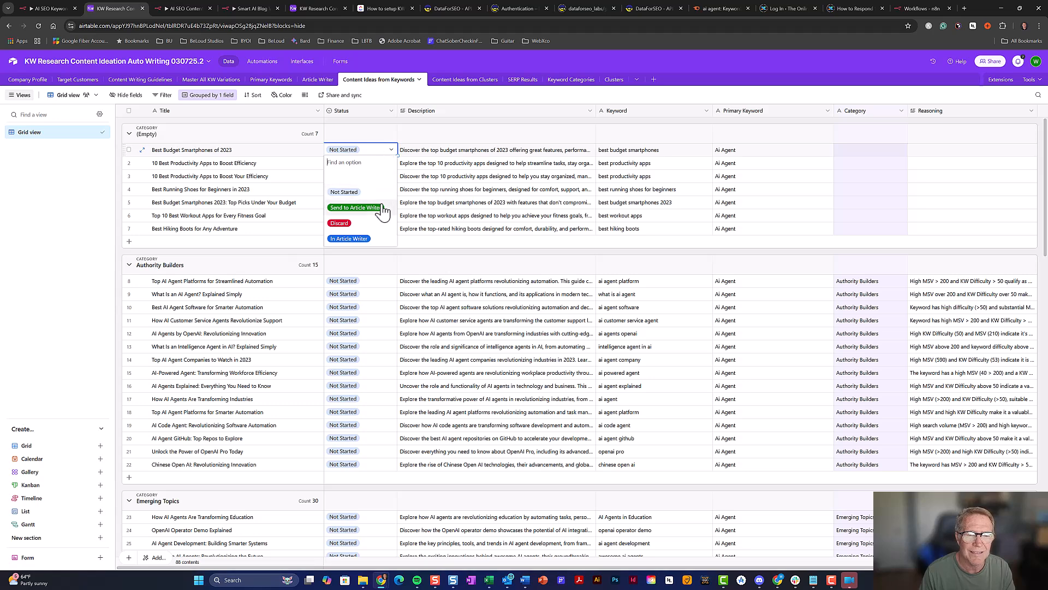
pyautogui.click(429, 155)
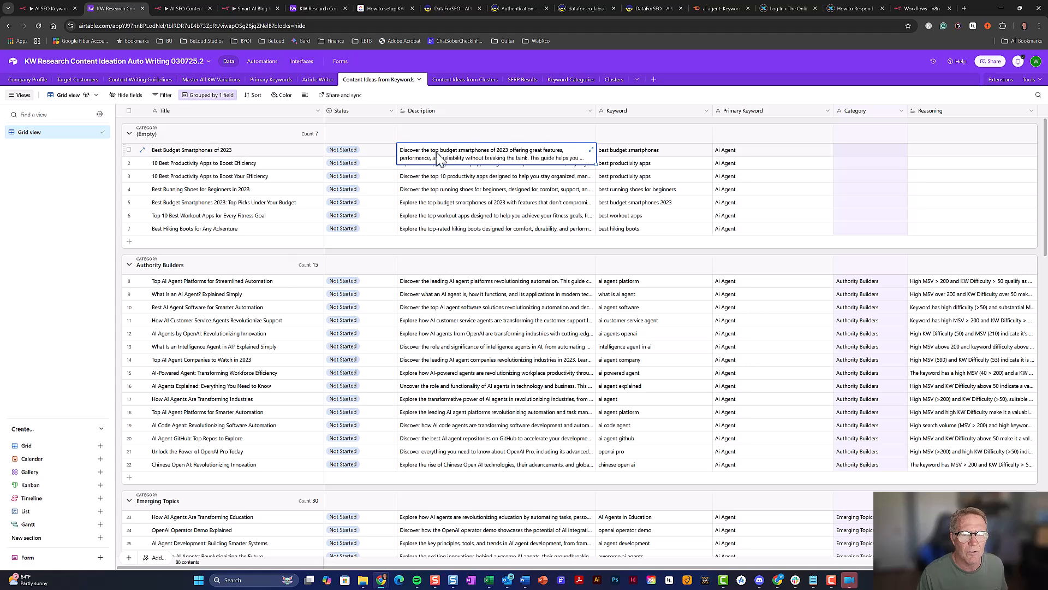
pyautogui.click(377, 153)
pyautogui.click(376, 159)
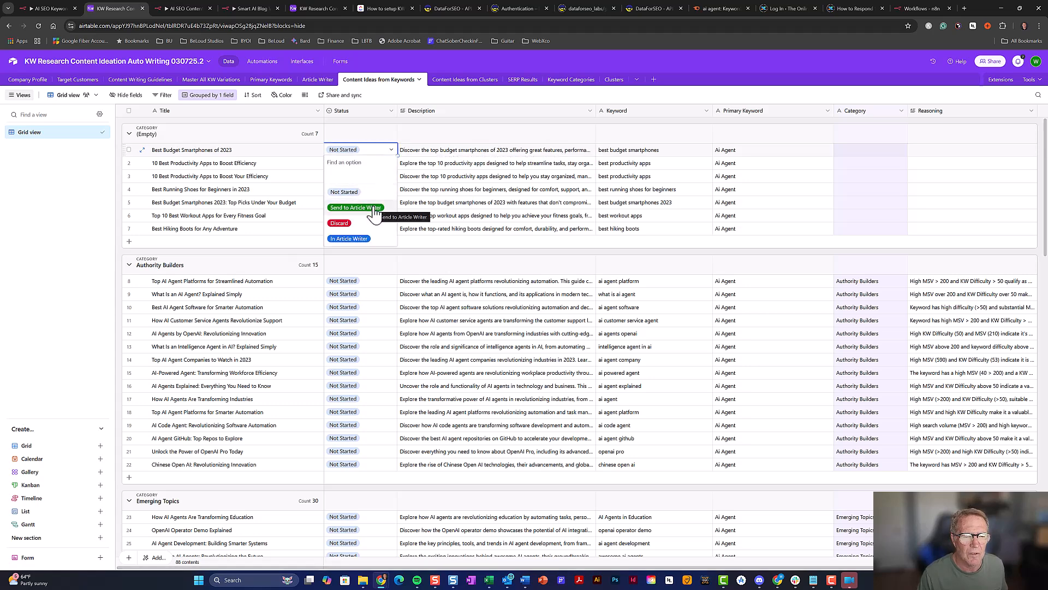
pyautogui.click(386, 153)
pyautogui.click(320, 81)
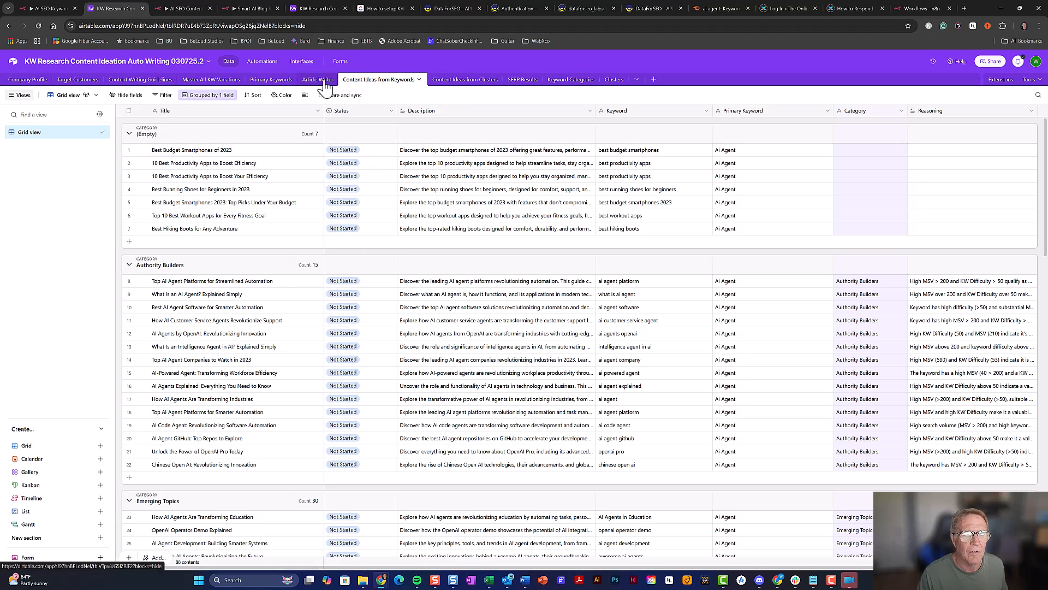
pyautogui.click(382, 79)
# Create a new automation and rename 'Automation 1' to 'Send Keyword Idea to Article Writer'
pyautogui.click(263, 63)
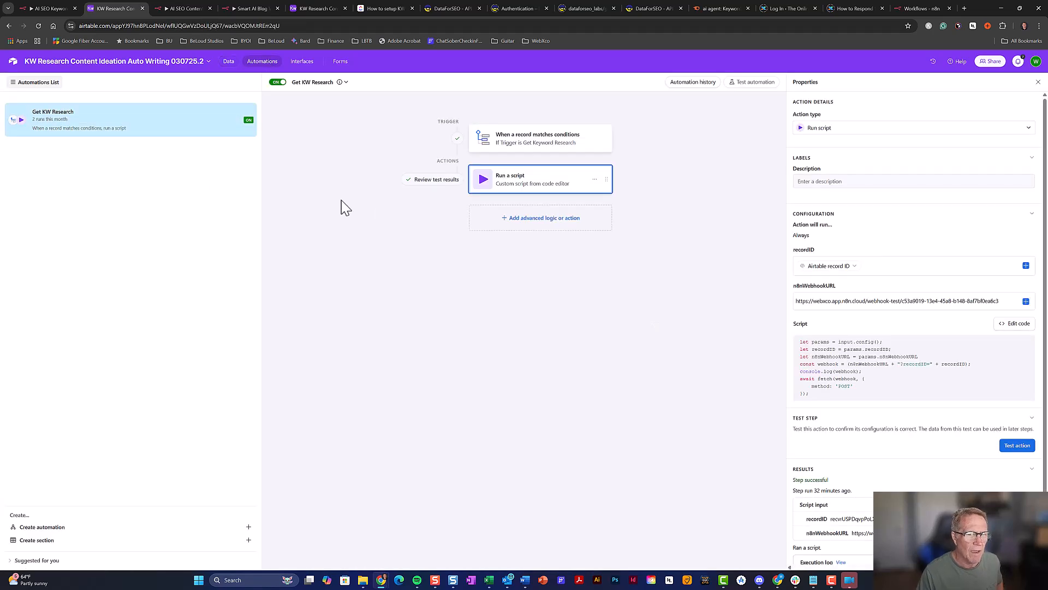
pyautogui.click(132, 529)
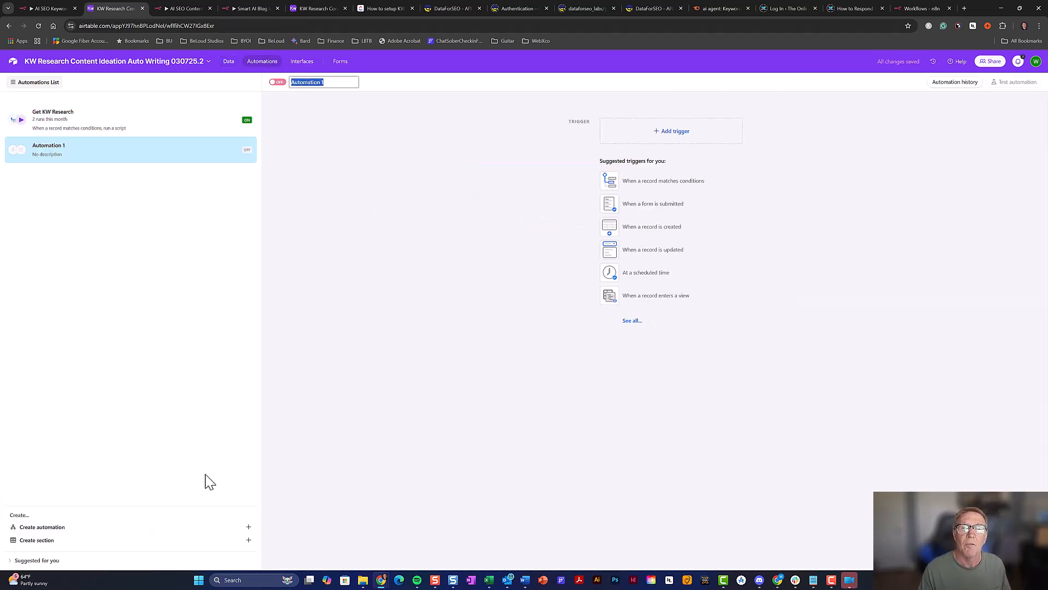
pyautogui.click(330, 82)
pyautogui.moveTo(331, 82); pyautogui.dragTo(290, 87)
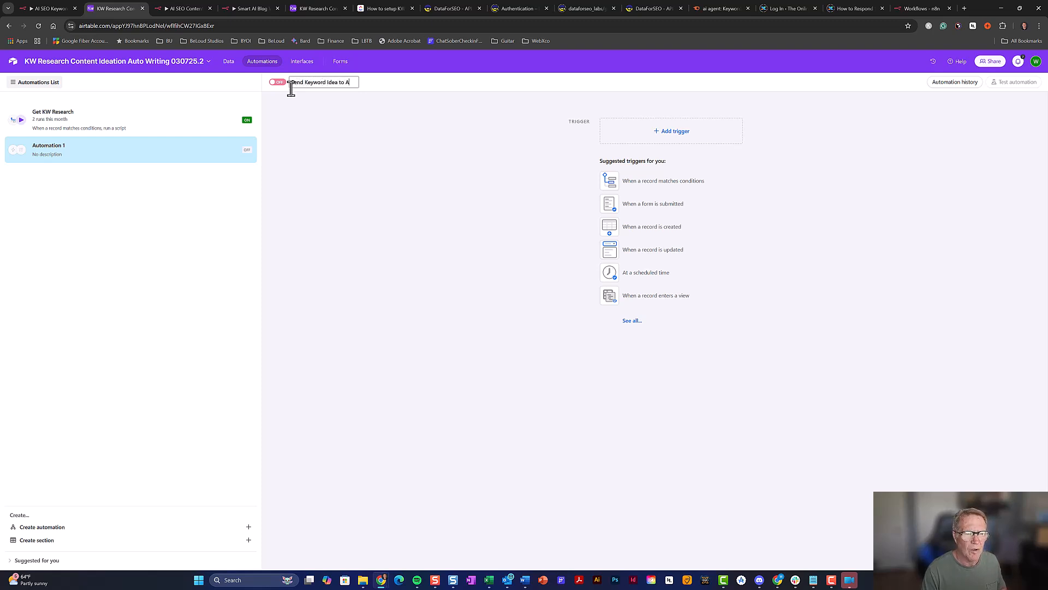
pyautogui.write('icle Writer')
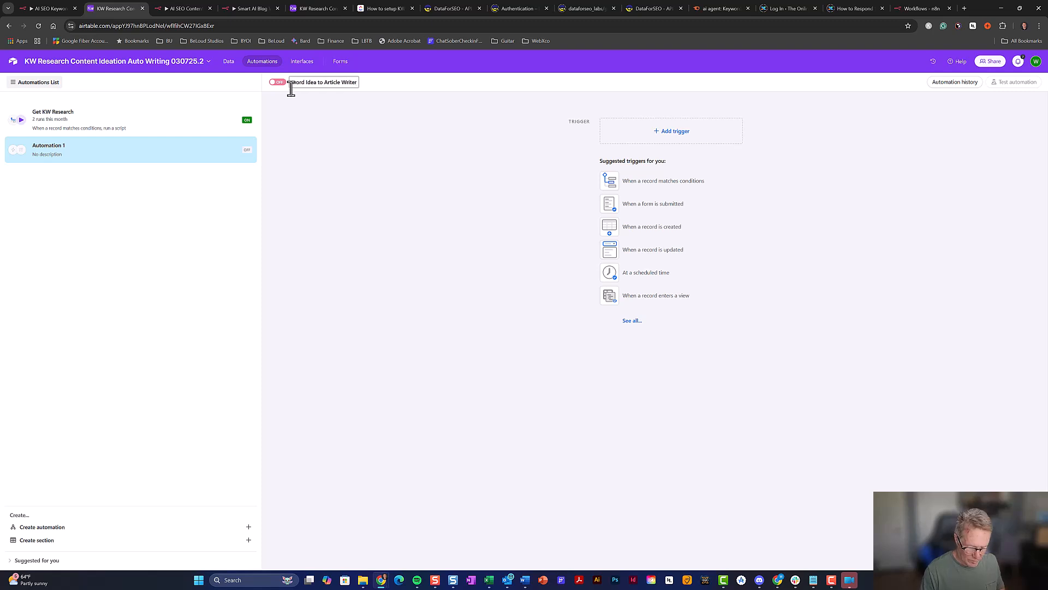
pyautogui.press('Return')
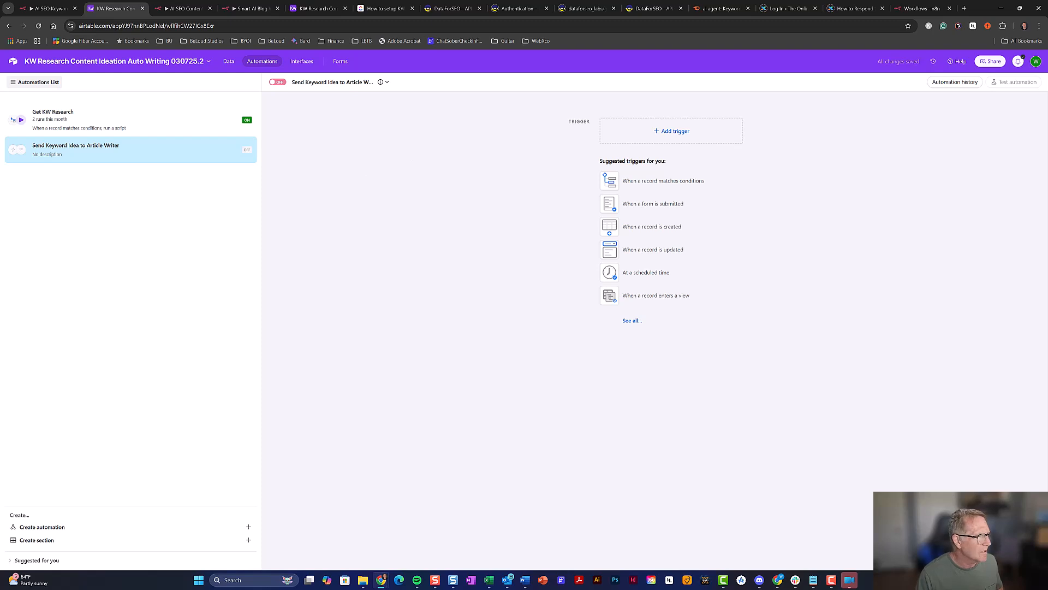
# Add a 'When a record matches conditions' trigger on Content Ideas from Keywords where Status is Send to Article Writer
pyautogui.click(636, 186)
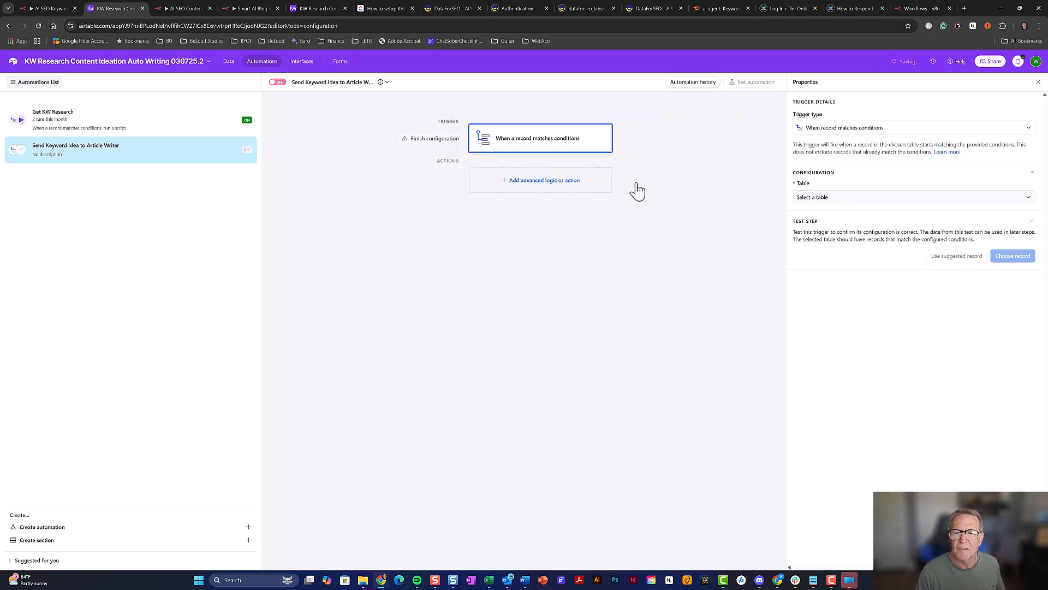
pyautogui.click(835, 198)
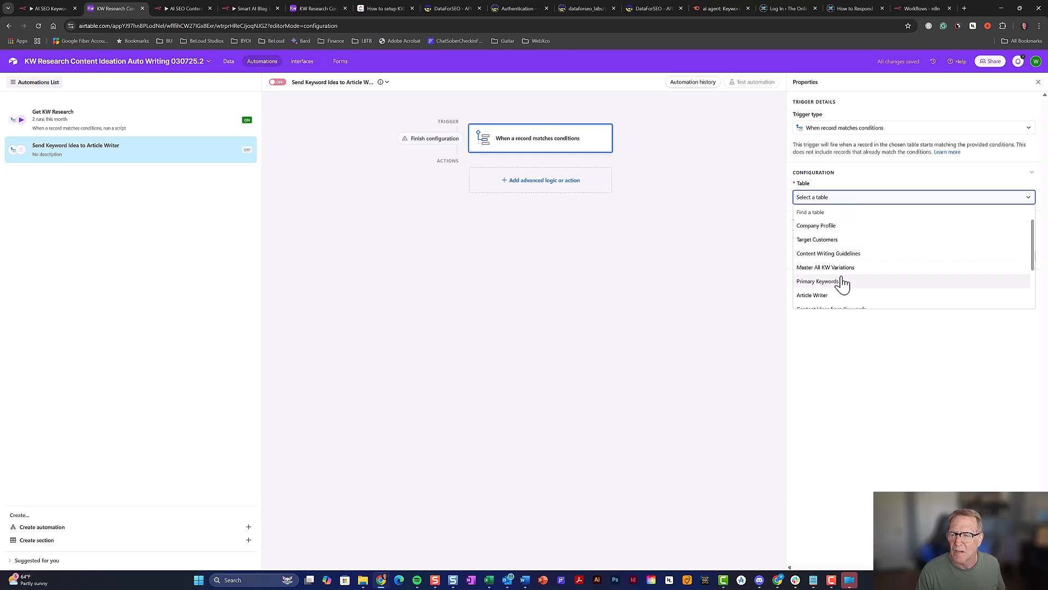
pyautogui.scroll(-1, 842, 278)
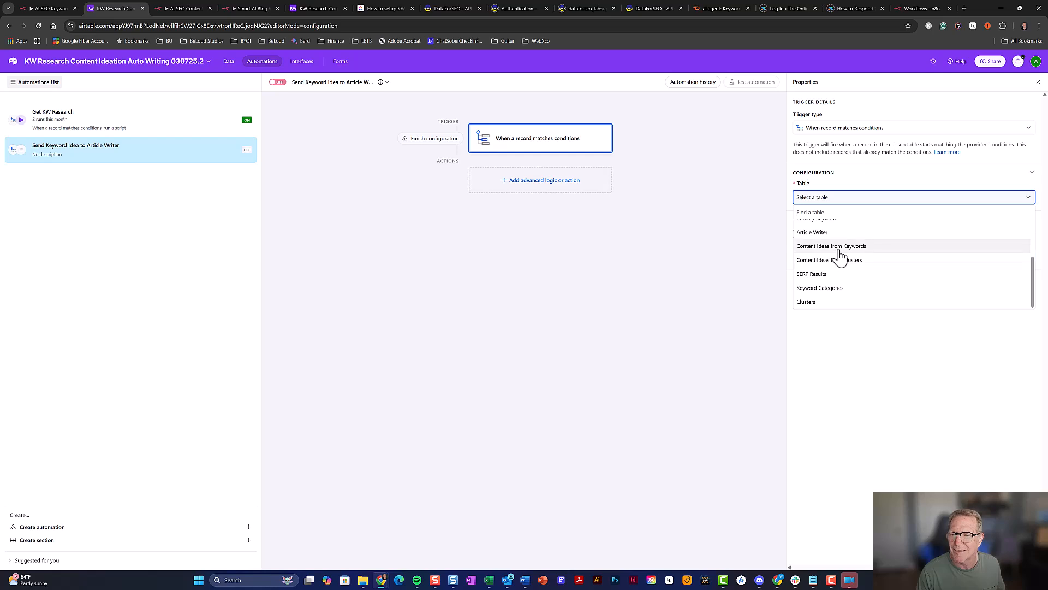
pyautogui.click(841, 254)
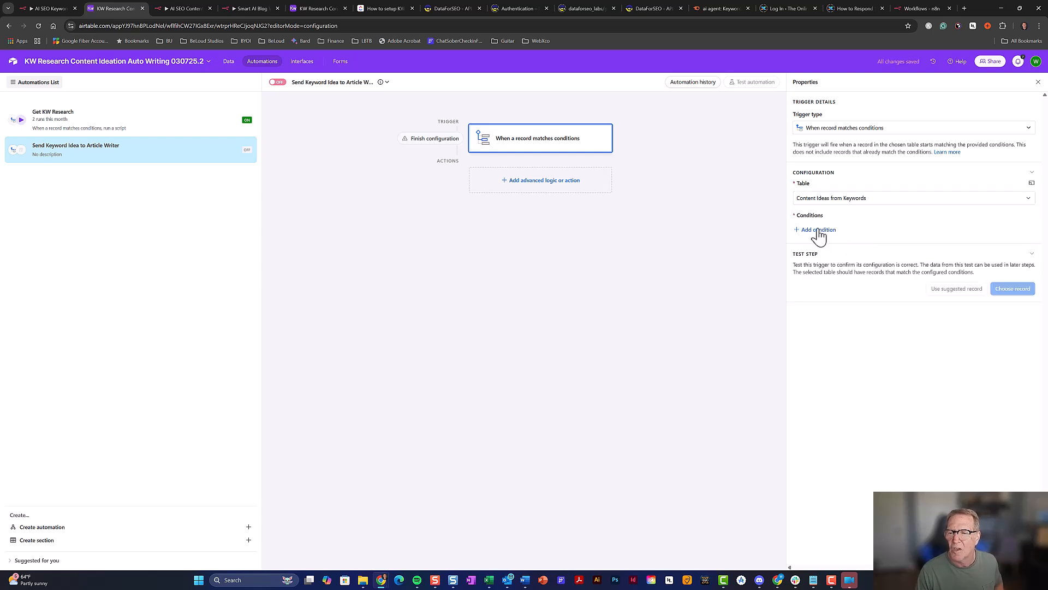
pyautogui.click(819, 231)
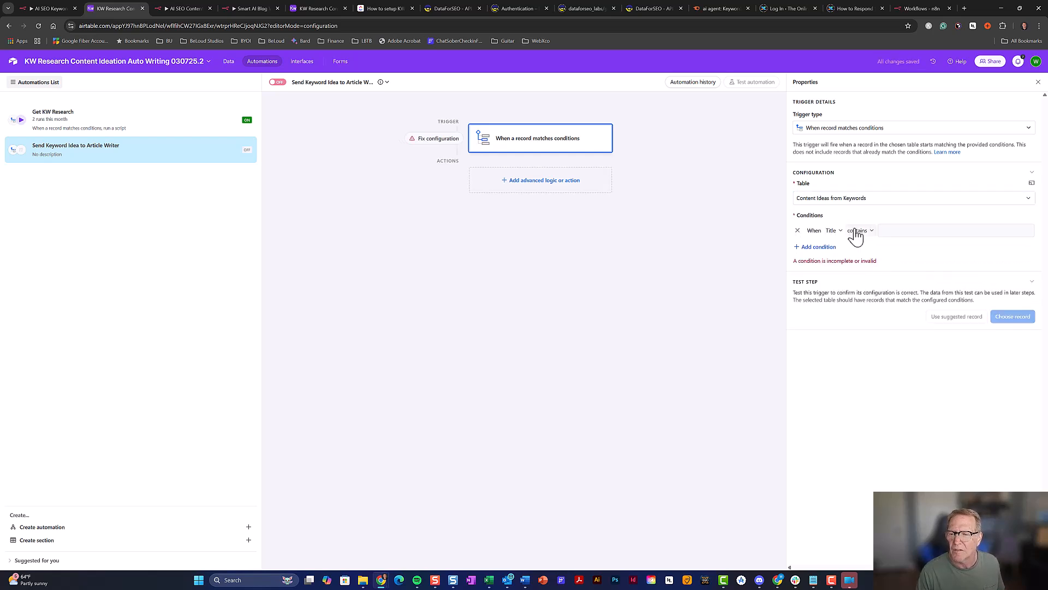
pyautogui.click(836, 232)
pyautogui.click(843, 271)
pyautogui.click(909, 239)
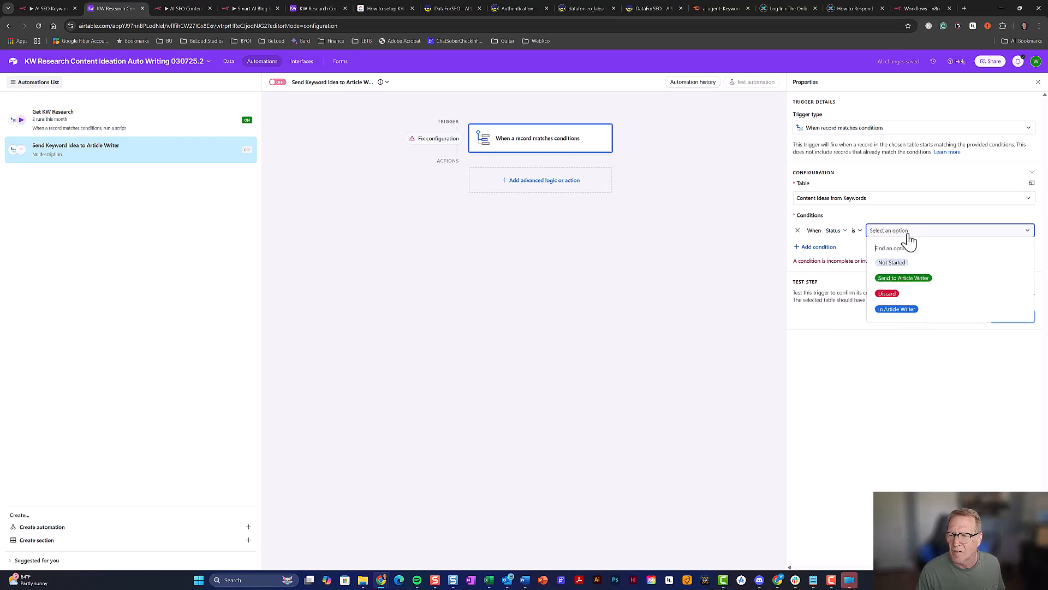
pyautogui.click(905, 279)
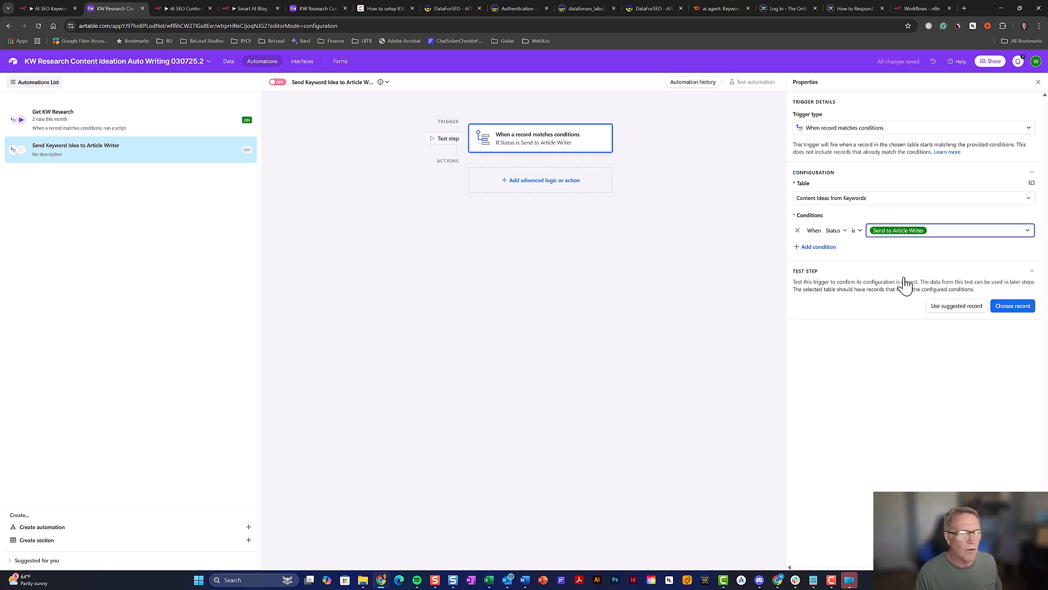
# Add a Create record action that targets the Article Writer table
pyautogui.click(524, 186)
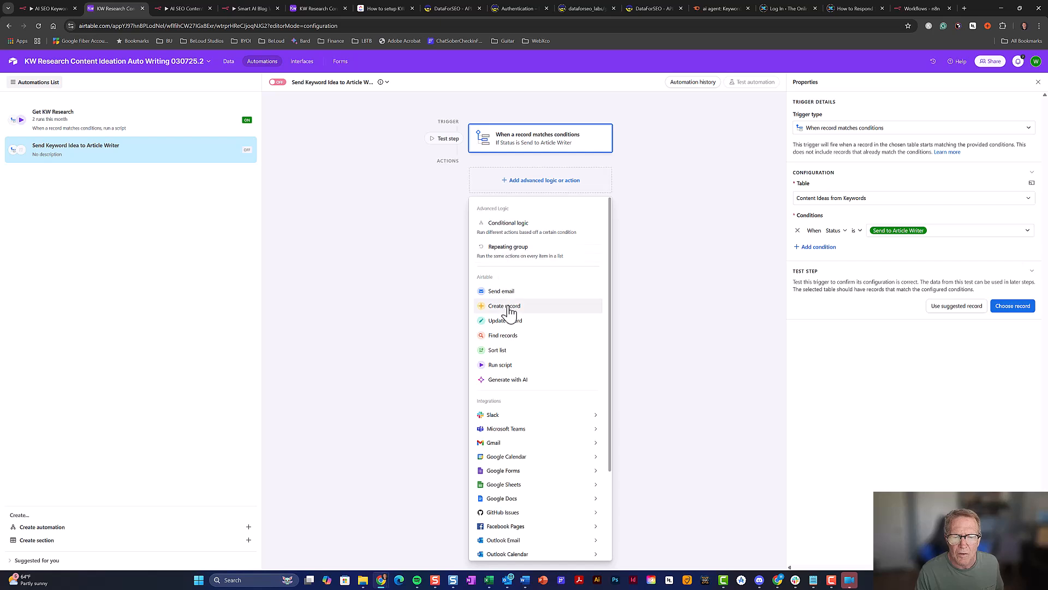
pyautogui.click(578, 301)
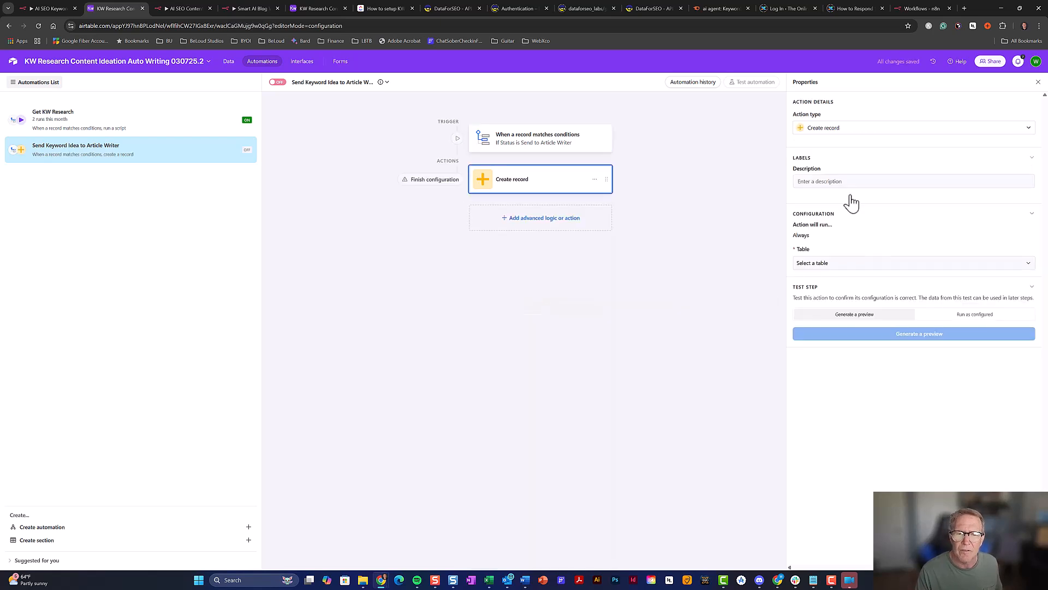
pyautogui.click(888, 264)
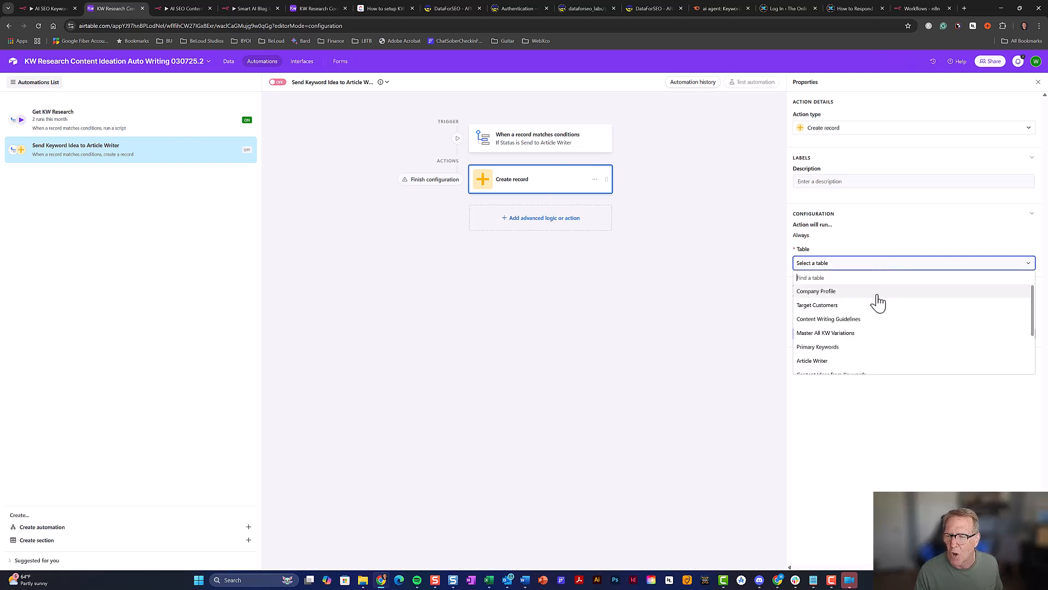
pyautogui.scroll(-1, 880, 328)
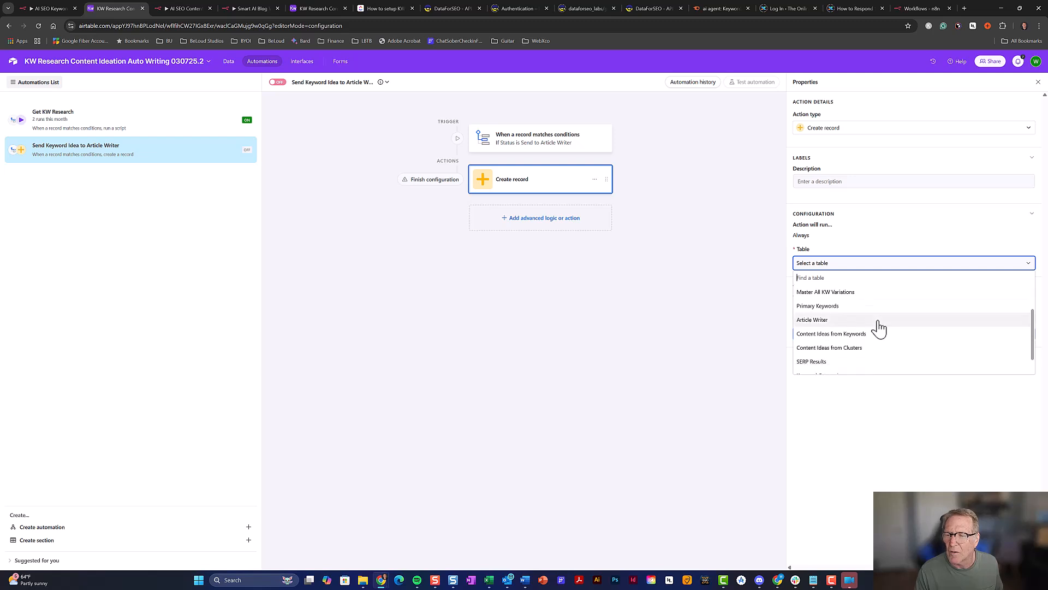
pyautogui.click(880, 322)
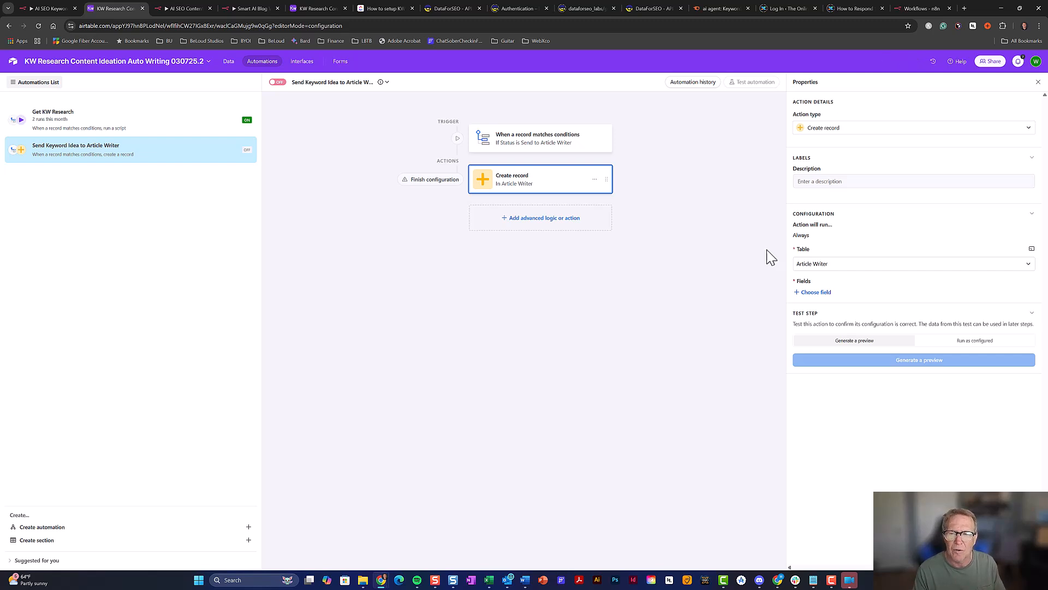
# Map the new record's Title from the triggering record's Title
pyautogui.click(812, 295)
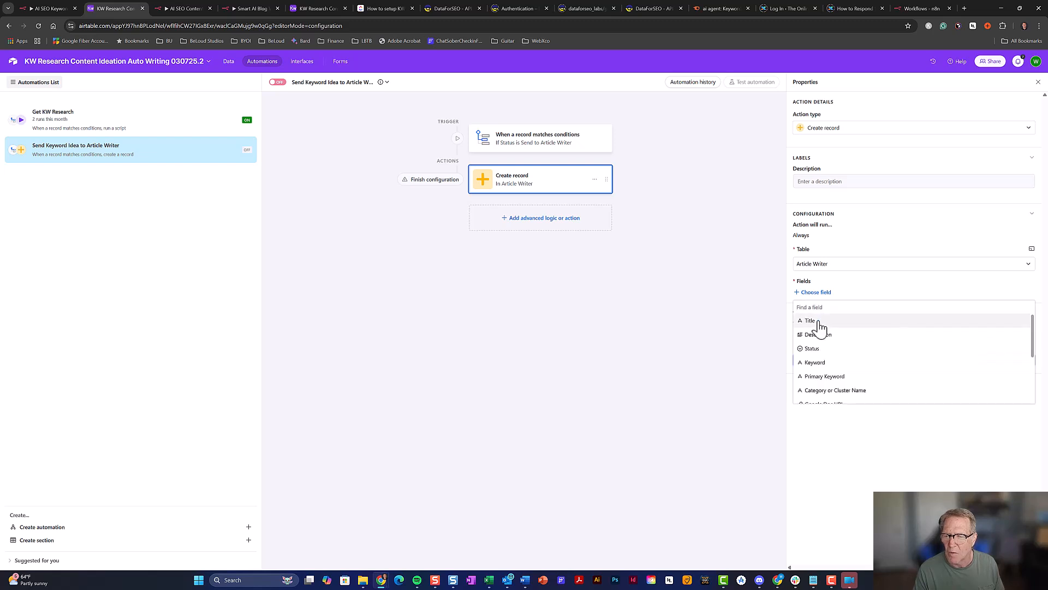
pyautogui.click(810, 321)
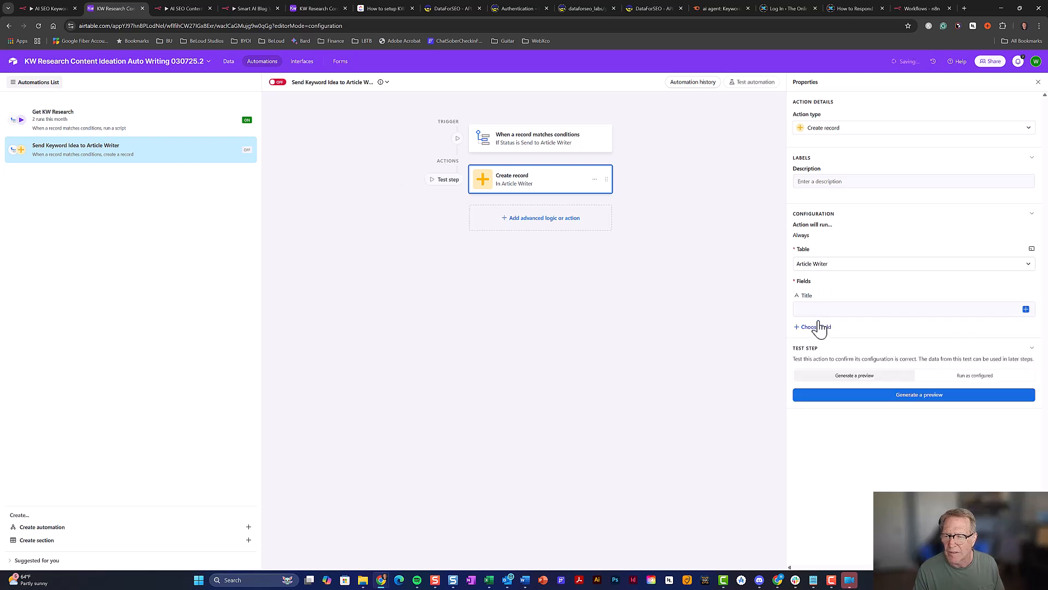
pyautogui.click(1026, 310)
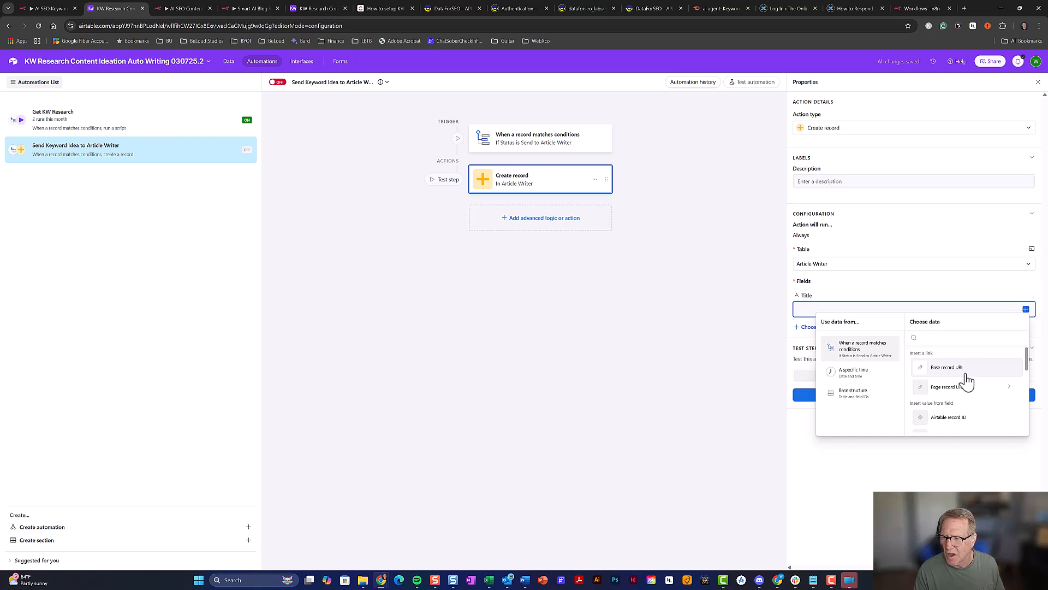
pyautogui.scroll(-4, 967, 382)
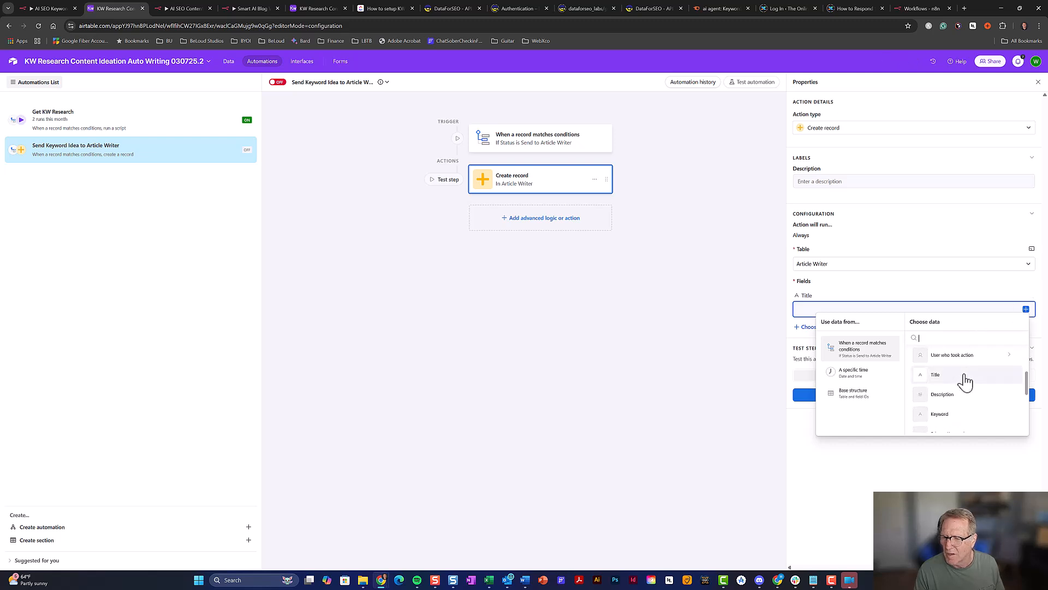
pyautogui.click(965, 376)
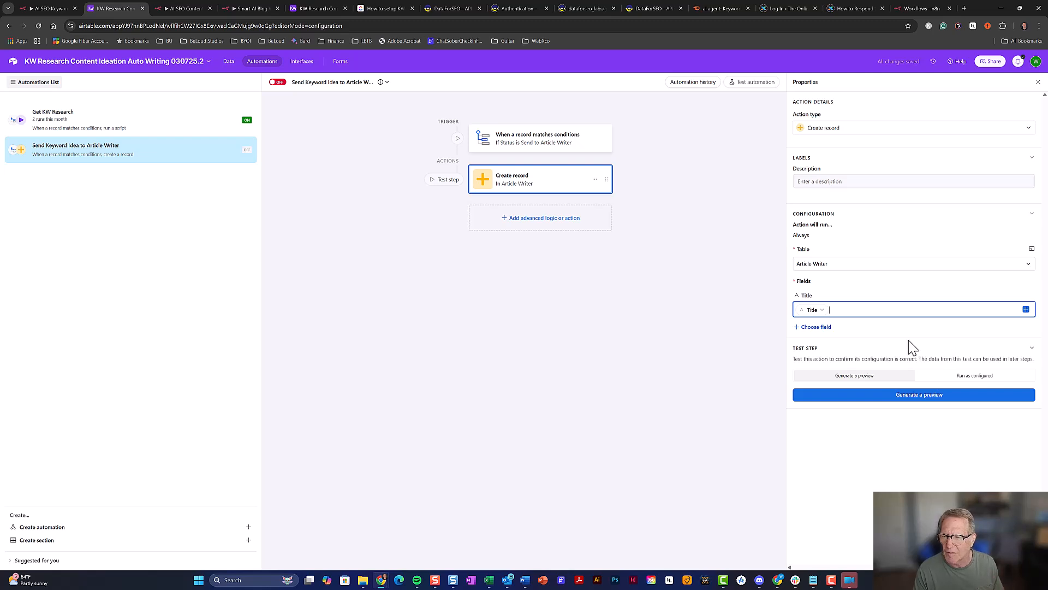
# Add the Status field to the new record and set it to Not Started
pyautogui.click(827, 329)
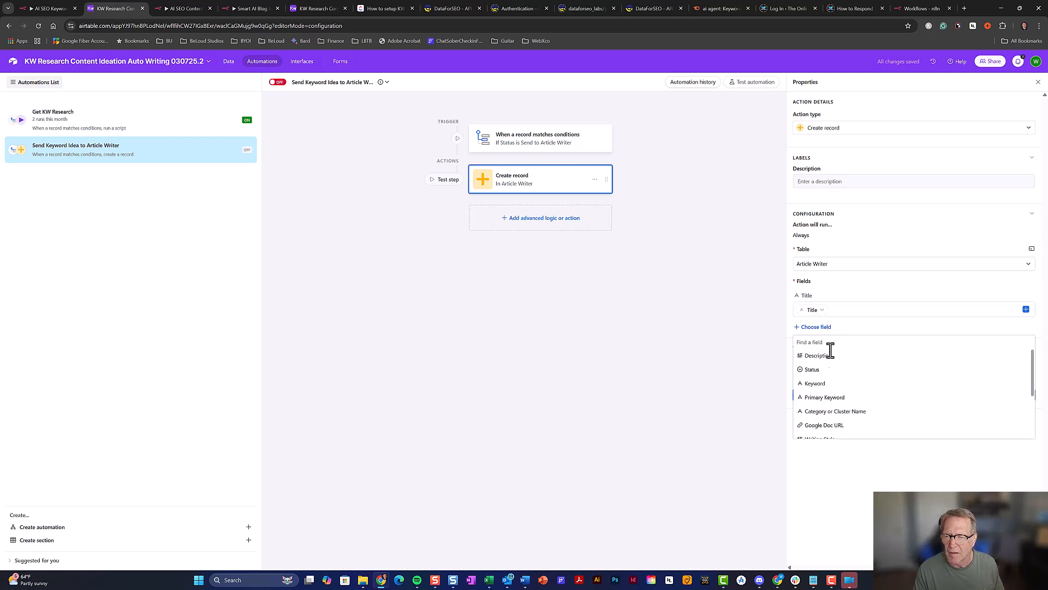
pyautogui.click(847, 373)
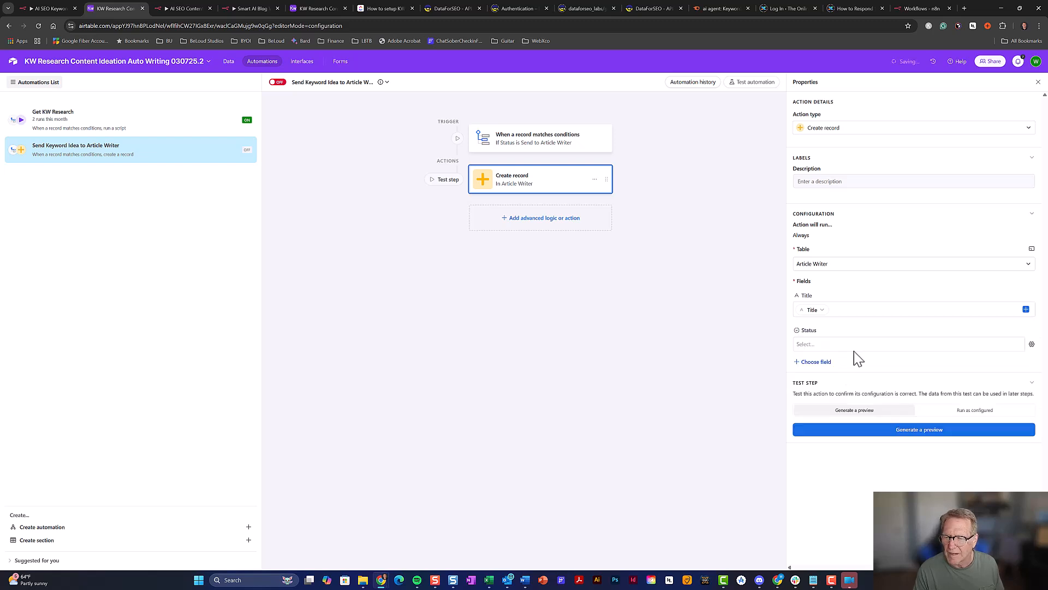
pyautogui.click(856, 348)
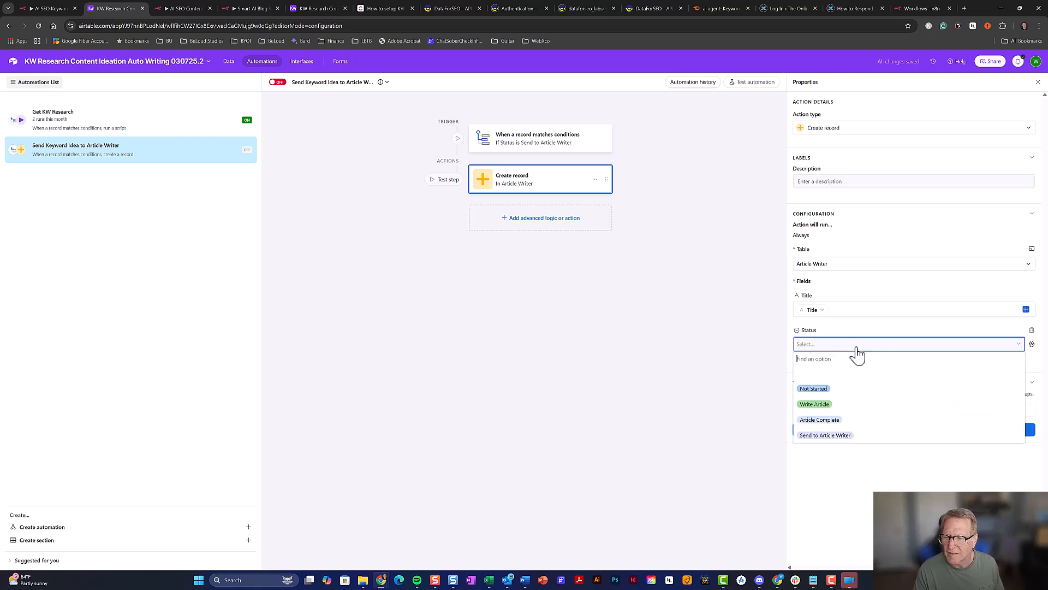
pyautogui.click(847, 392)
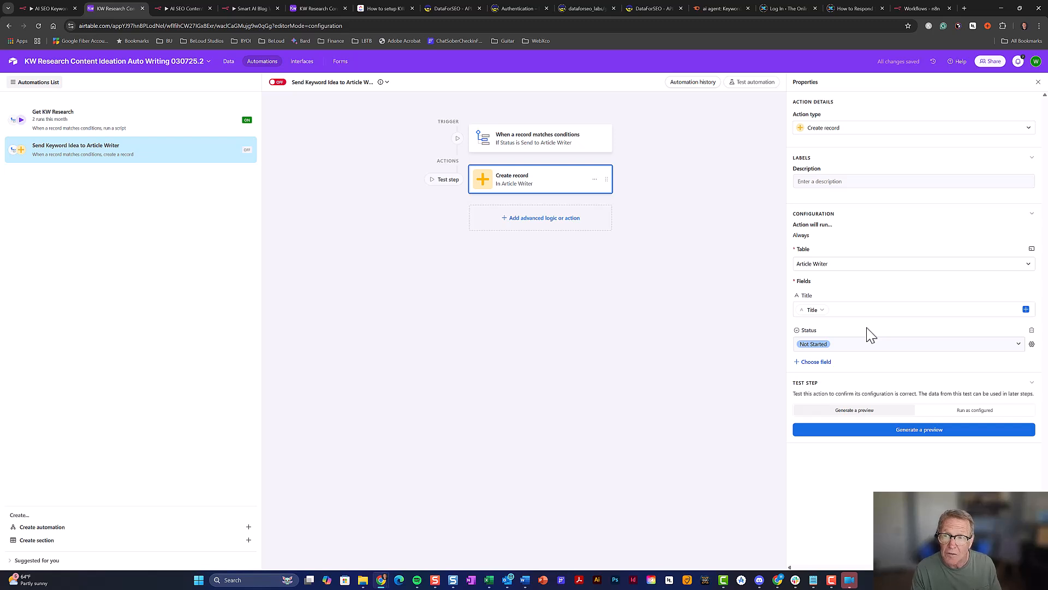
pyautogui.click(821, 363)
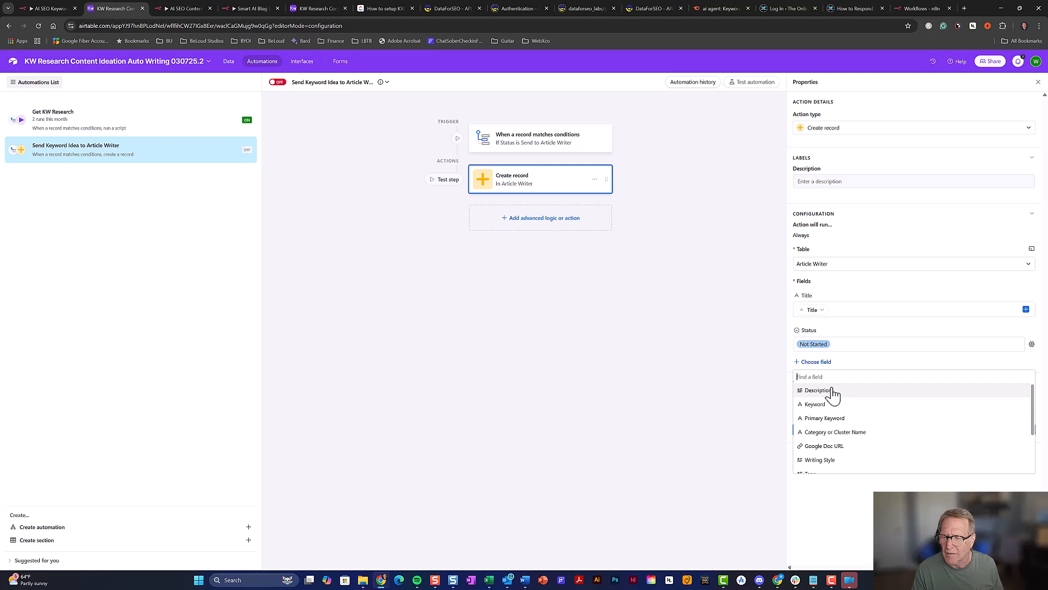
# Map the new record's Description from the triggering record's Description
pyautogui.click(817, 390)
pyautogui.click(1026, 378)
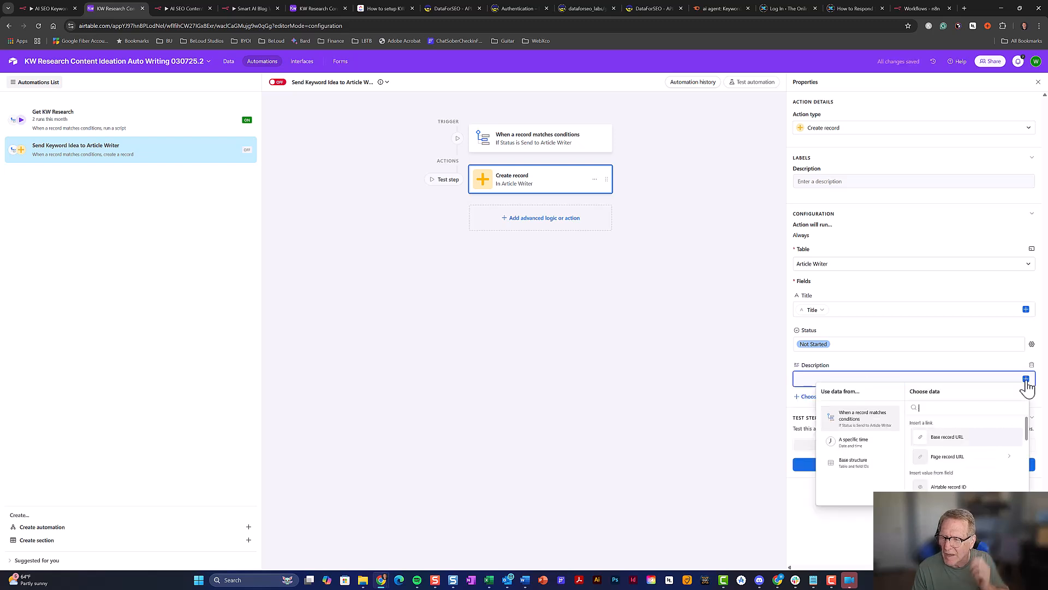
pyautogui.scroll(-3, 932, 441)
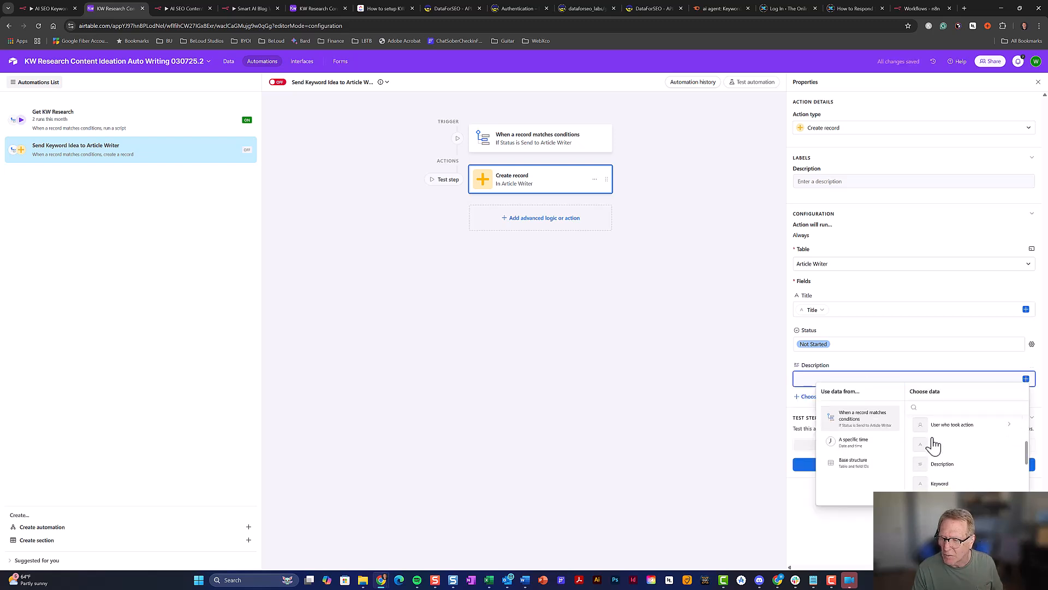
pyautogui.click(939, 467)
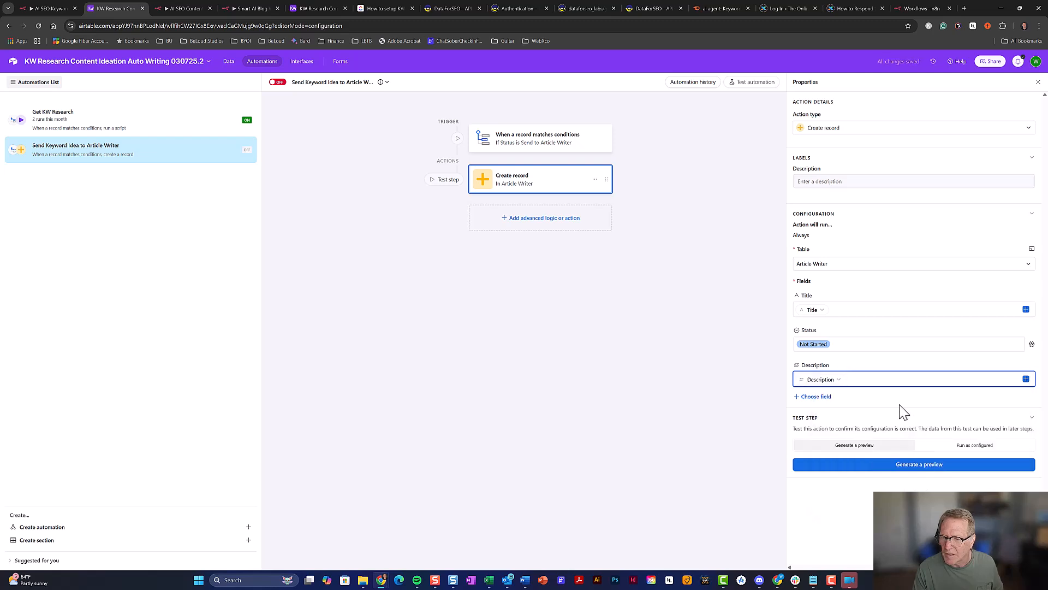
# Add the Keyword field and fill it from the triggering record's Keyword
pyautogui.click(829, 398)
pyautogui.scroll(-1, 866, 428)
pyautogui.scroll(1, 869, 428)
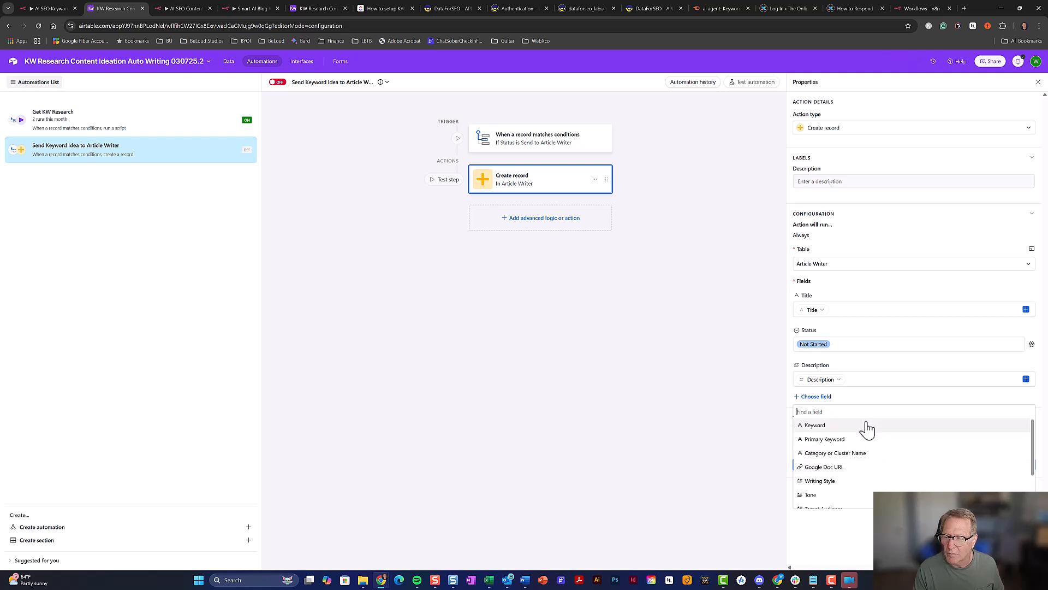
pyautogui.click(868, 430)
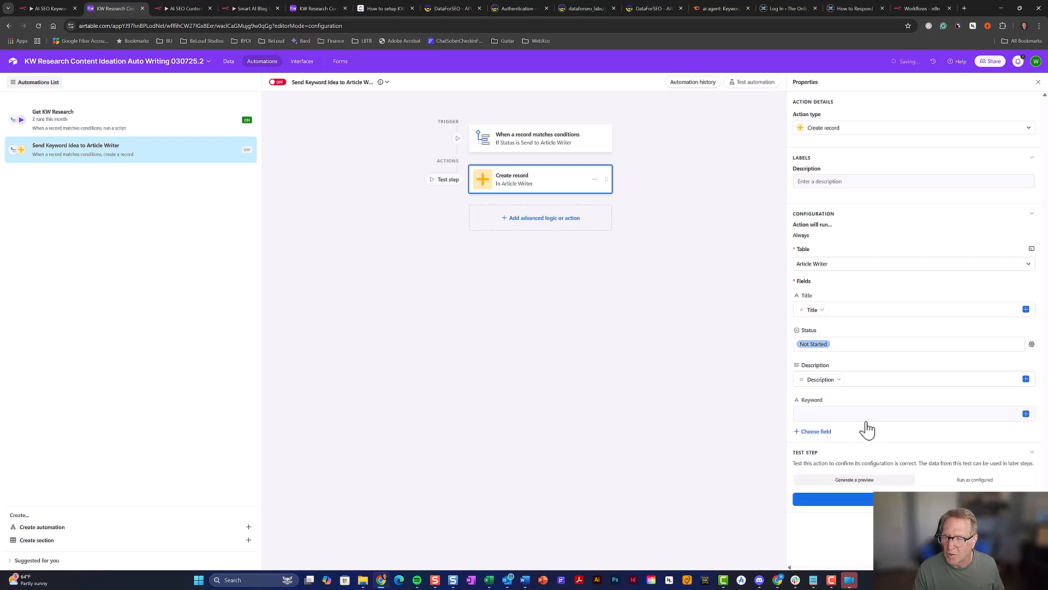
pyautogui.click(1025, 415)
pyautogui.scroll(-3, 940, 470)
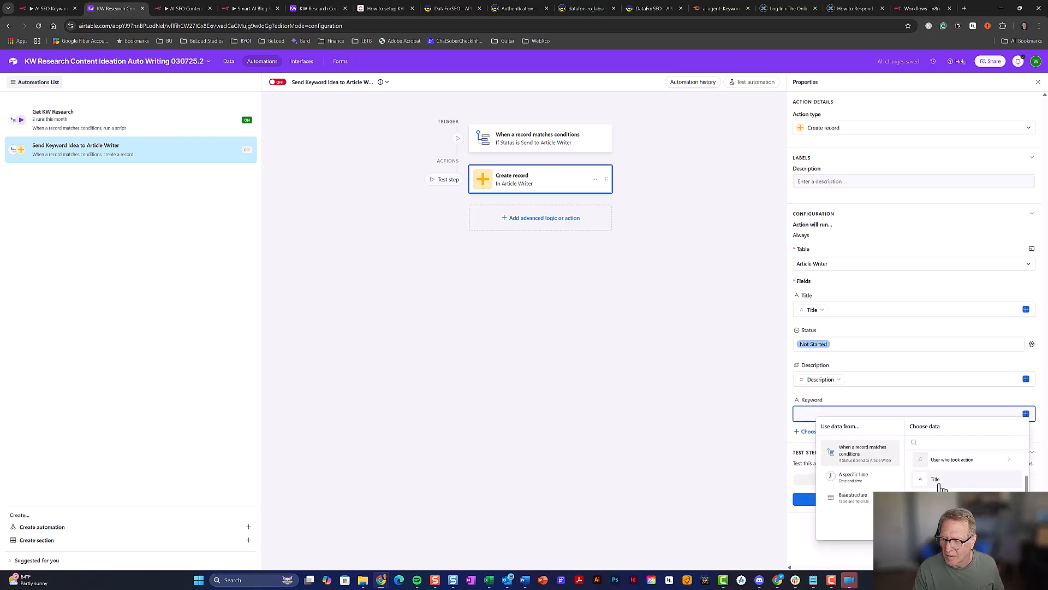
pyautogui.scroll(-1, 945, 475)
pyautogui.click(945, 480)
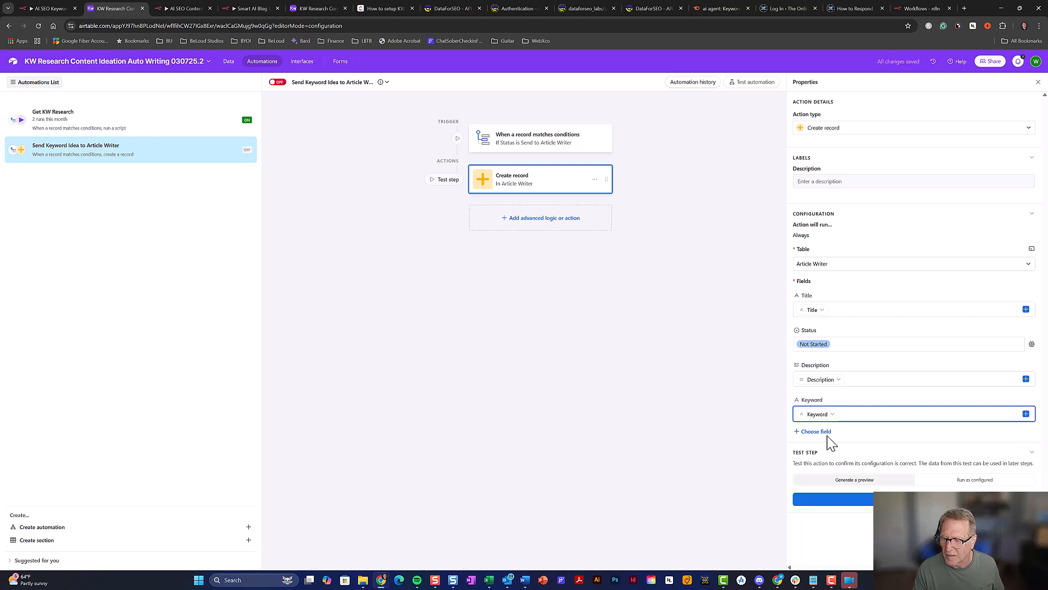
pyautogui.click(823, 433)
pyautogui.scroll(-2, 894, 464)
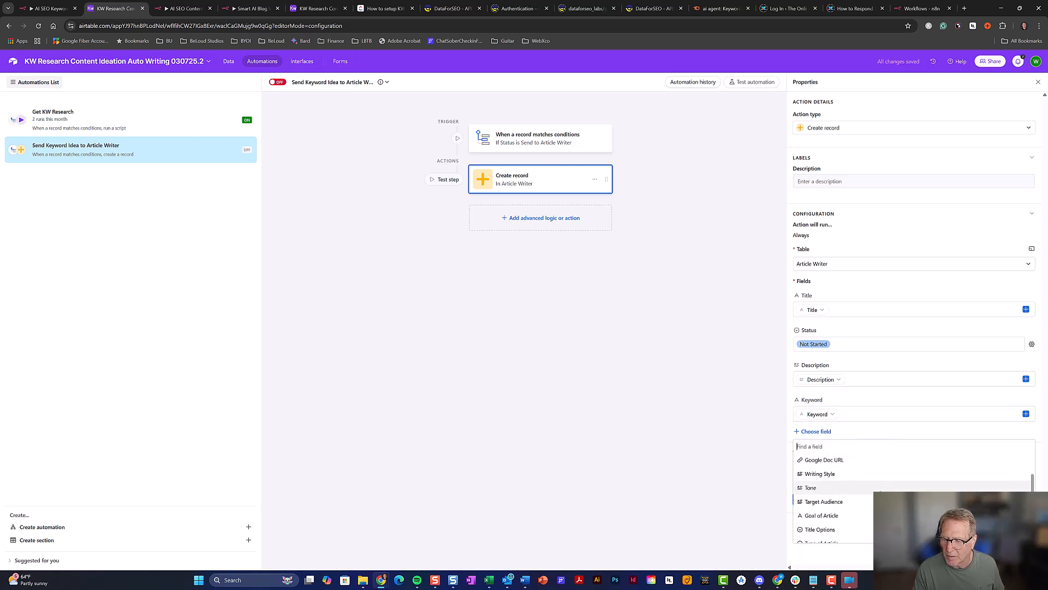
pyautogui.scroll(2, 876, 481)
# Map Primary Keyword from the triggering record's Primary Keyword
pyautogui.click(864, 461)
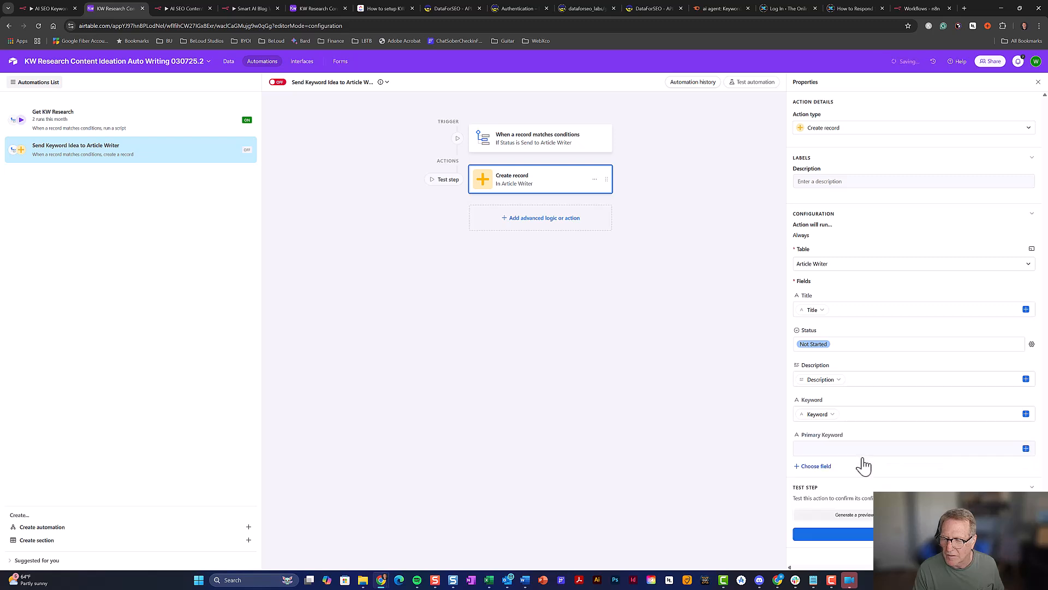
pyautogui.click(1026, 448)
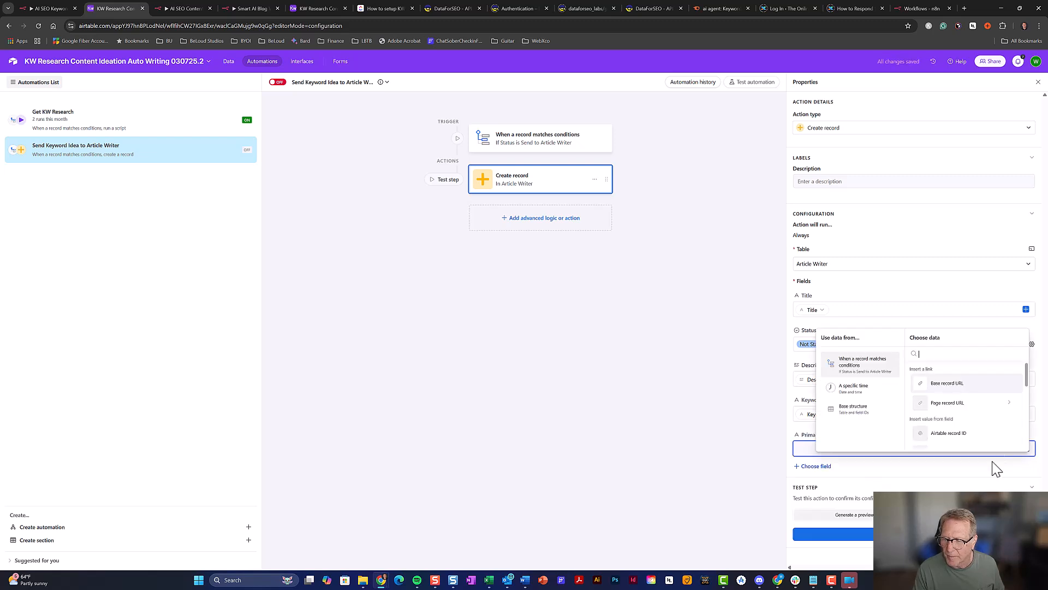
pyautogui.scroll(-3, 957, 421)
pyautogui.scroll(-2, 959, 419)
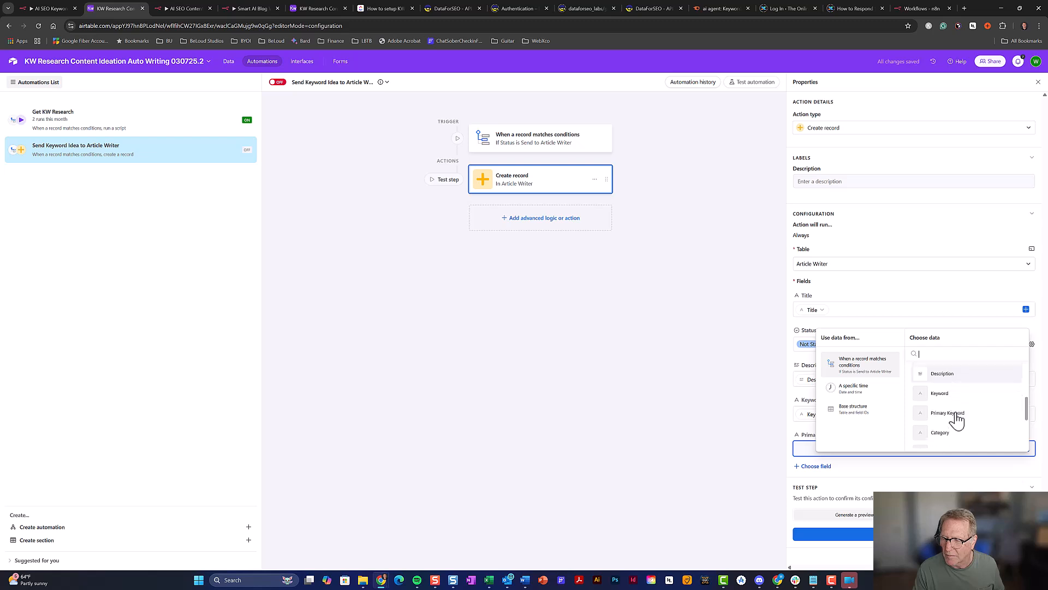
pyautogui.click(955, 420)
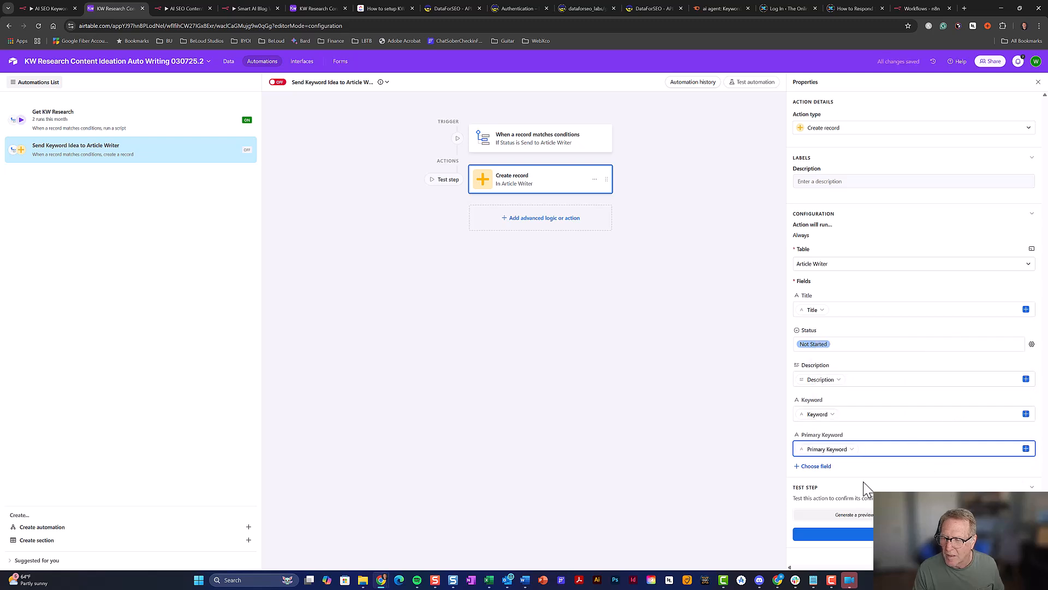
# Add Category or Cluster Name and fill it from the triggering record's Category
pyautogui.click(826, 468)
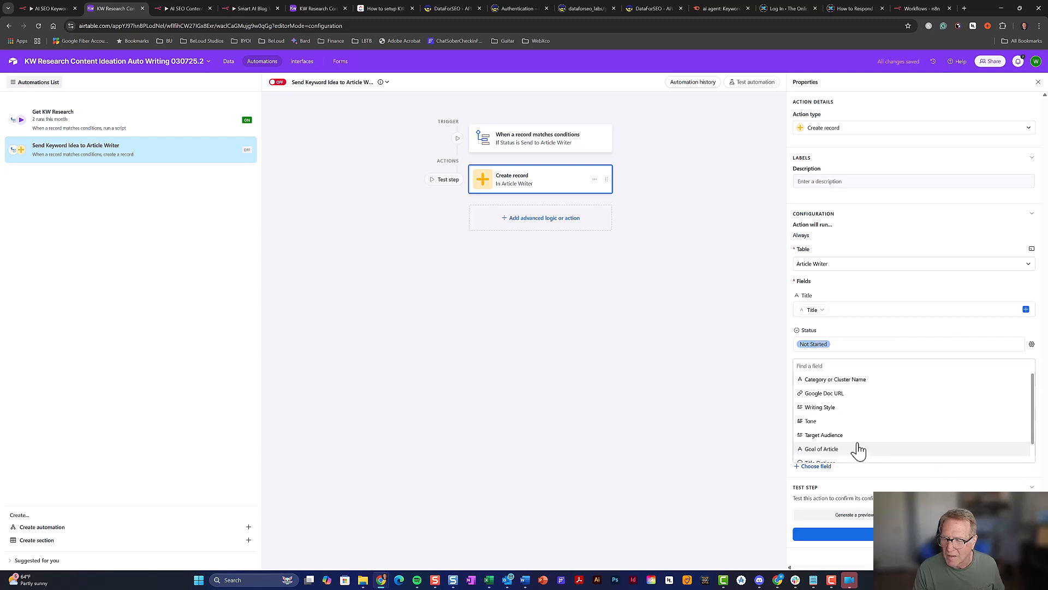
pyautogui.click(856, 380)
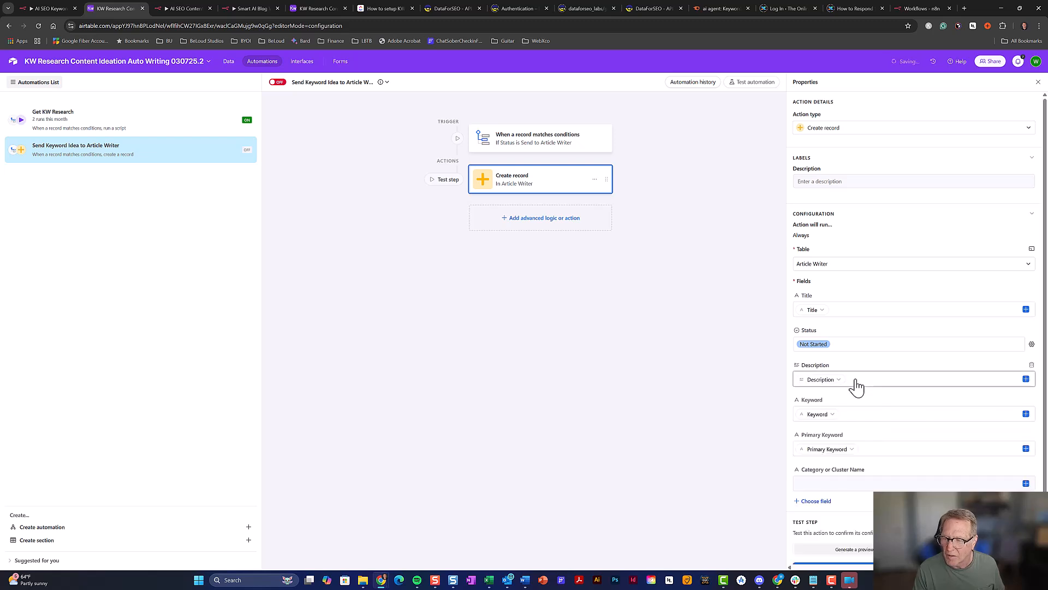
pyautogui.click(1028, 487)
pyautogui.scroll(-2, 942, 459)
pyautogui.scroll(-3, 945, 461)
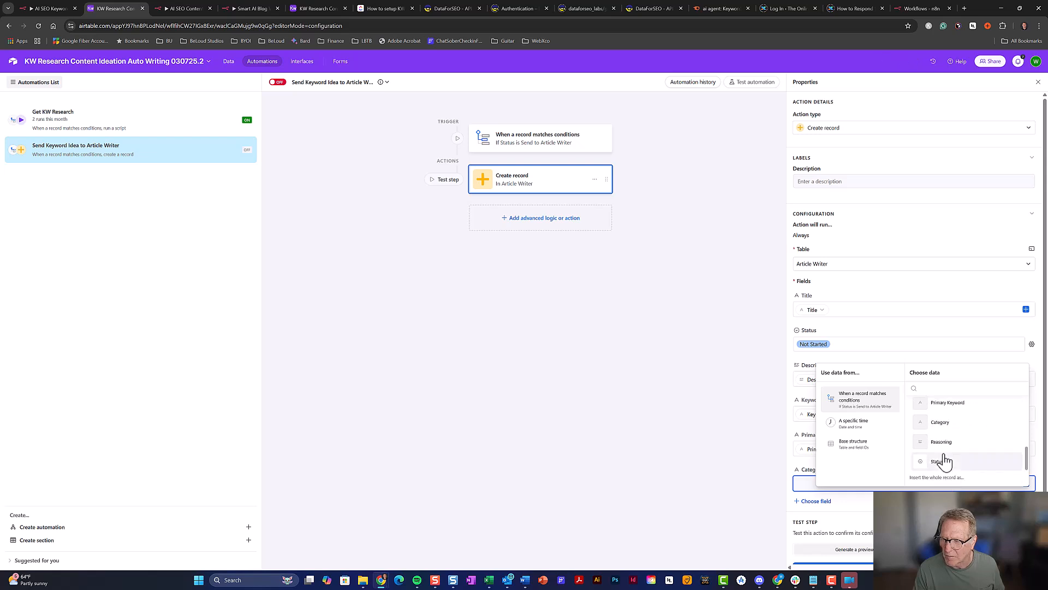
pyautogui.click(939, 425)
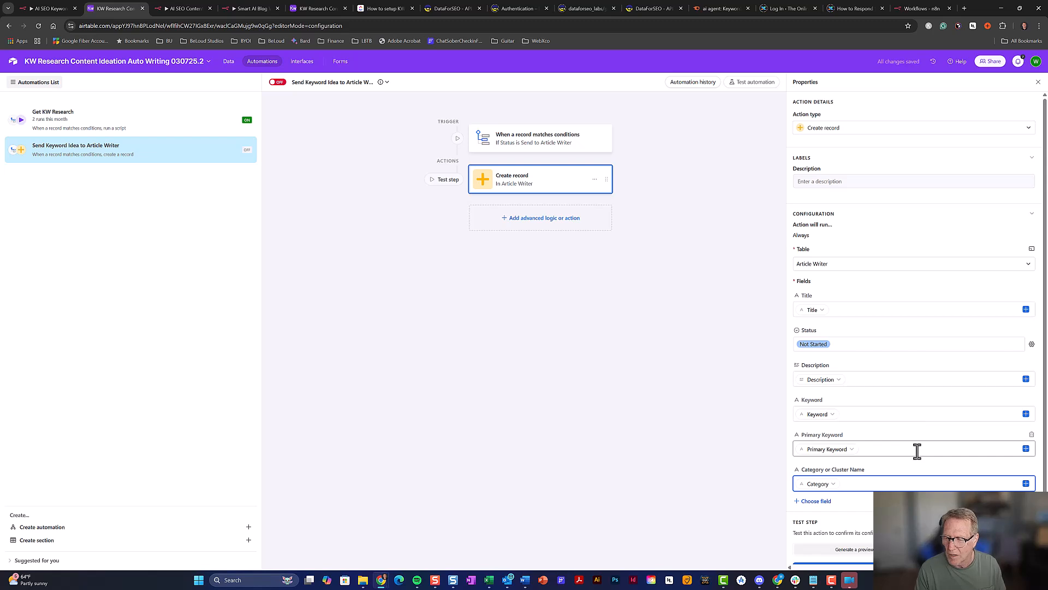
pyautogui.scroll(-1, 918, 451)
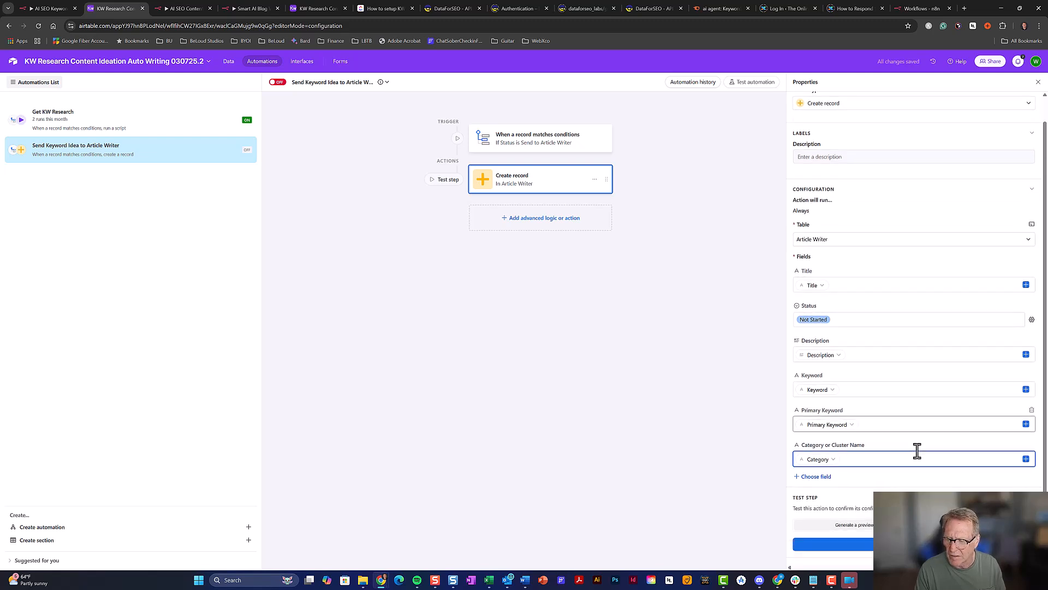
# Turn the automation on and add an Update record action on Content Ideas from Keywords
pyautogui.click(282, 86)
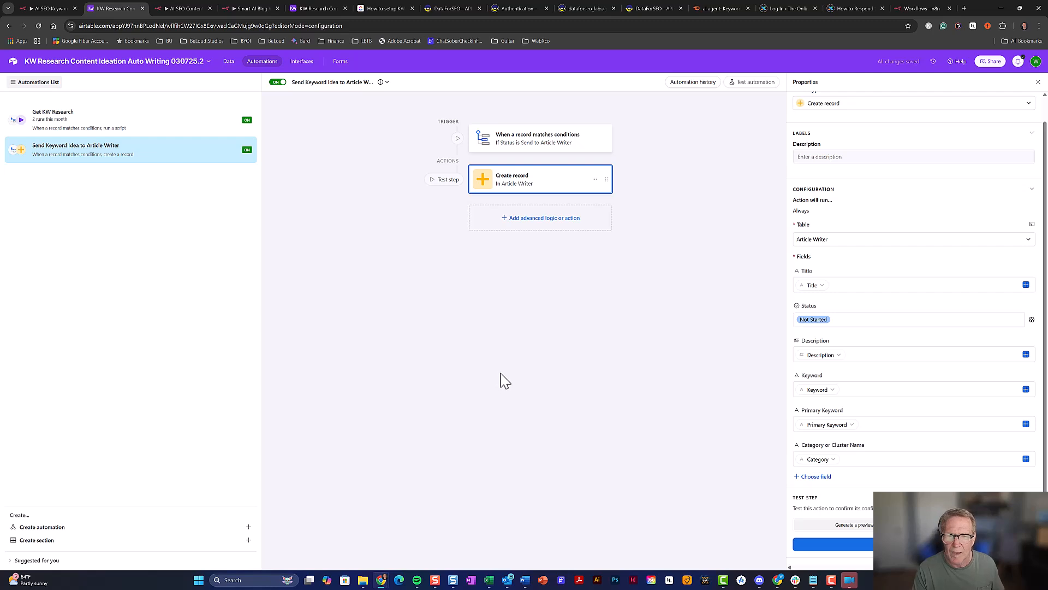
pyautogui.click(572, 230)
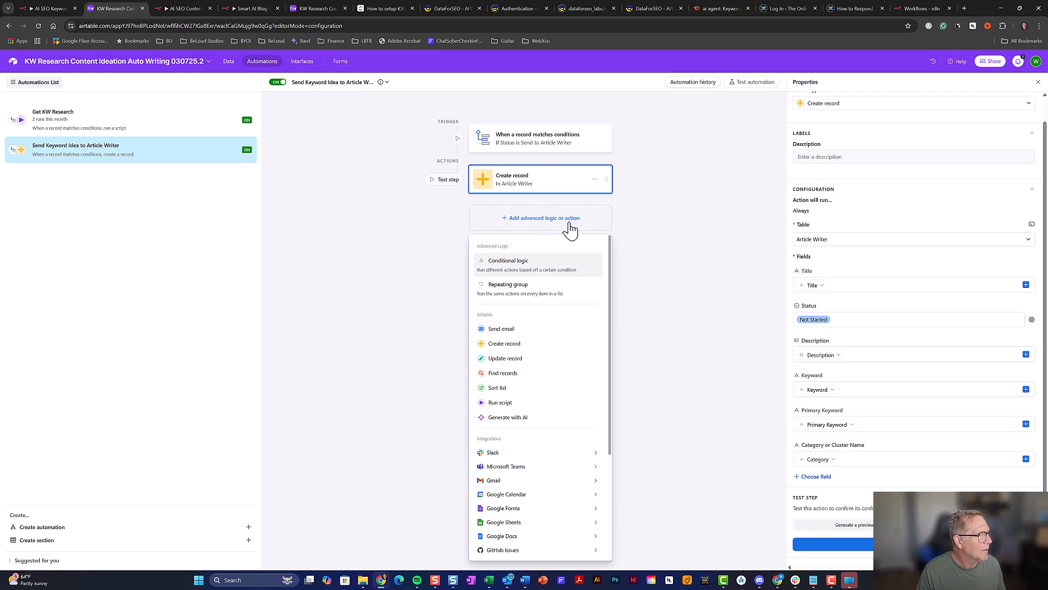
pyautogui.click(494, 358)
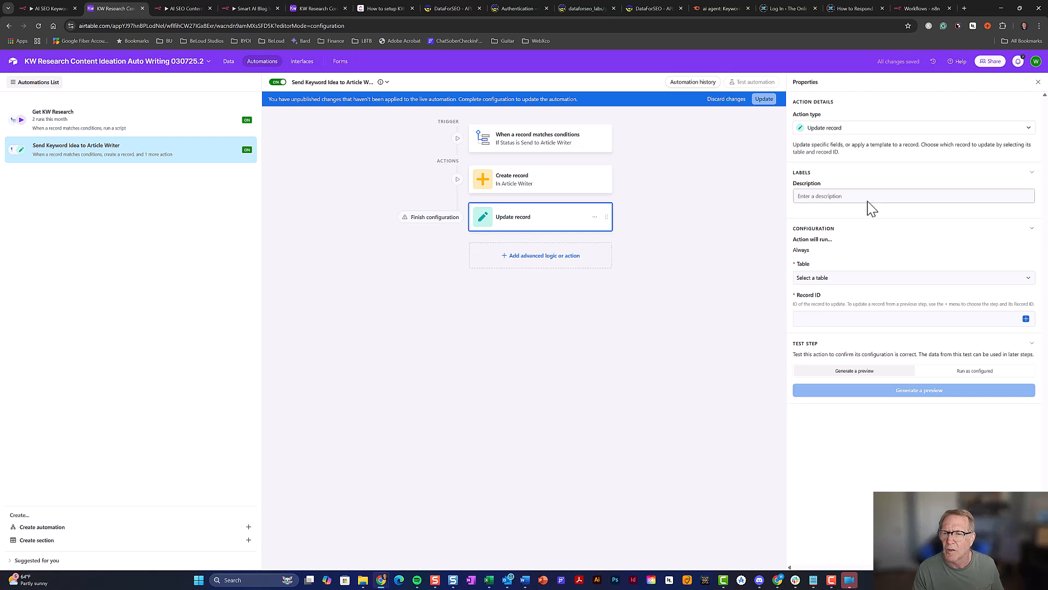
pyautogui.click(867, 288)
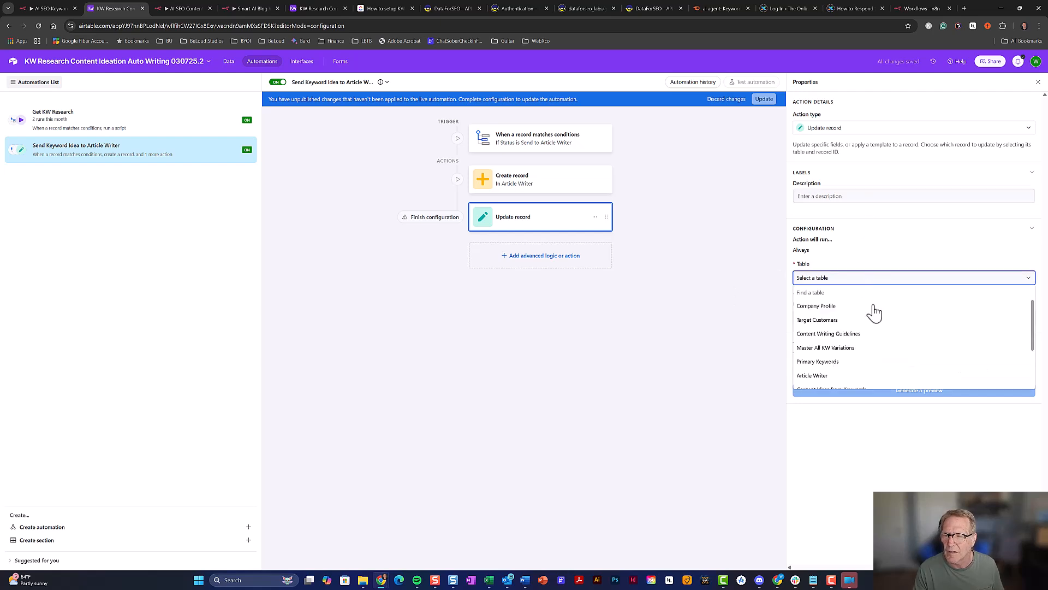
pyautogui.click(935, 361)
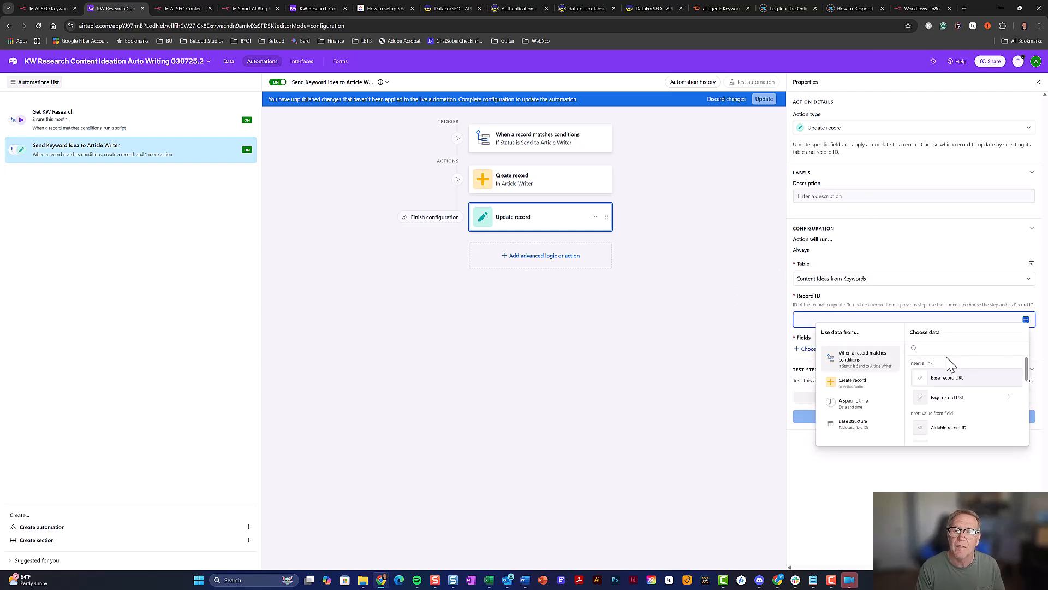
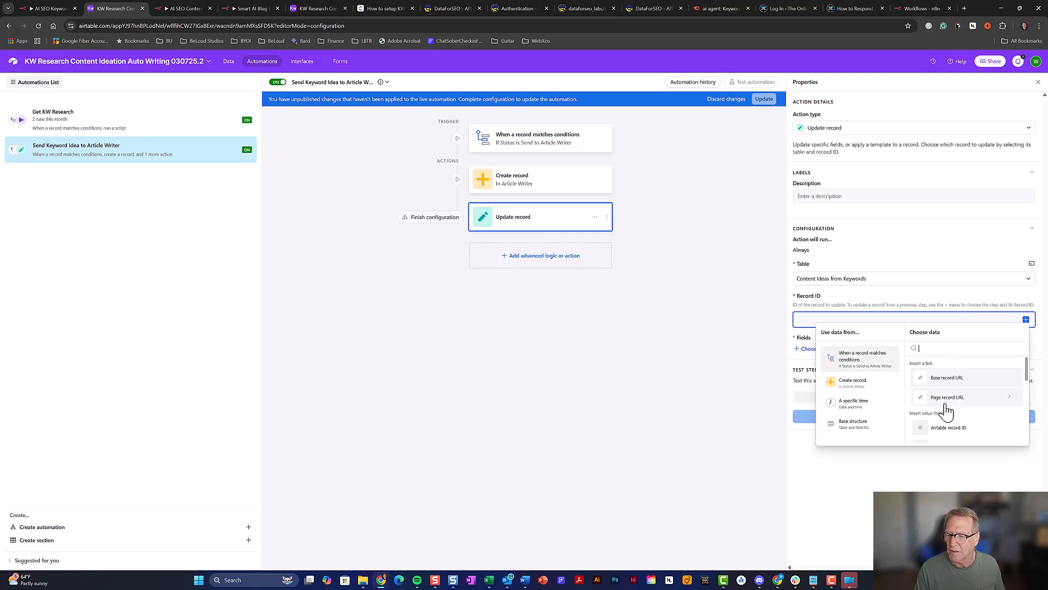
# Make the Update record step set Status to In Article Writer on the same Airtable record ID, then return to the data
pyautogui.click(952, 429)
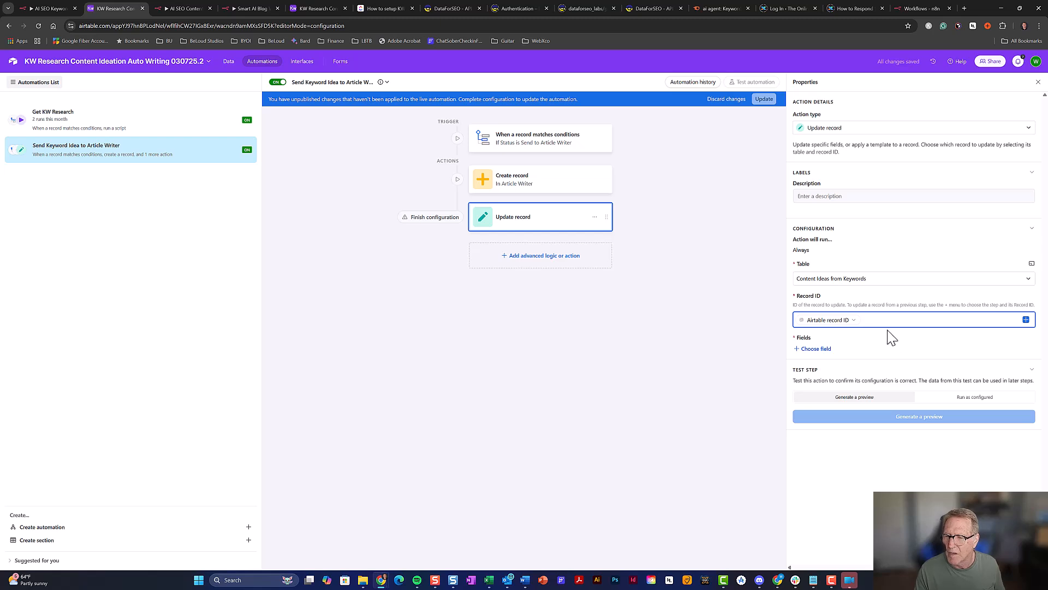
pyautogui.click(819, 349)
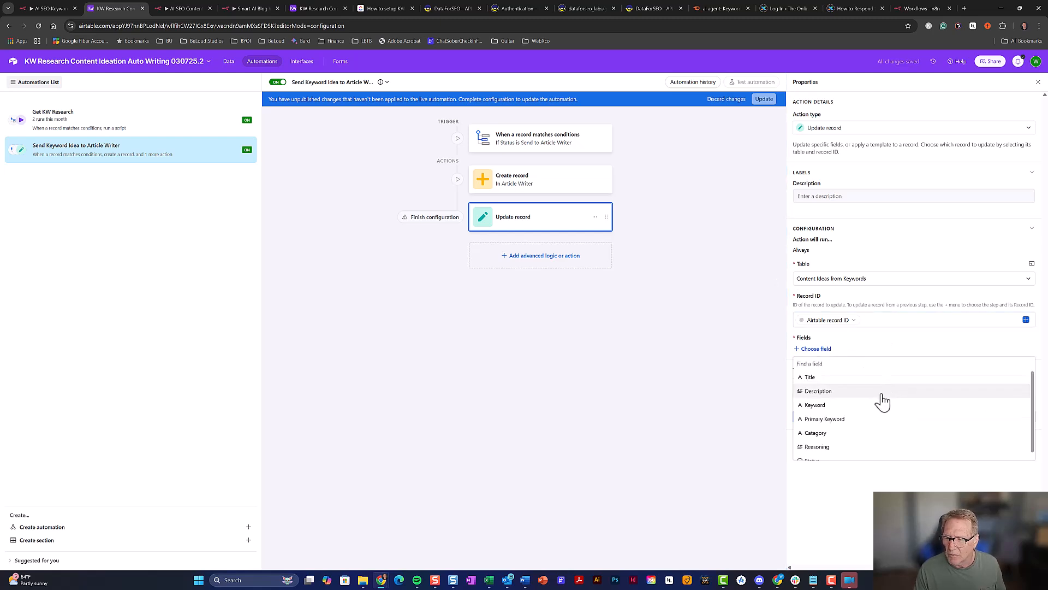
pyautogui.scroll(-1, 880, 401)
pyautogui.click(850, 454)
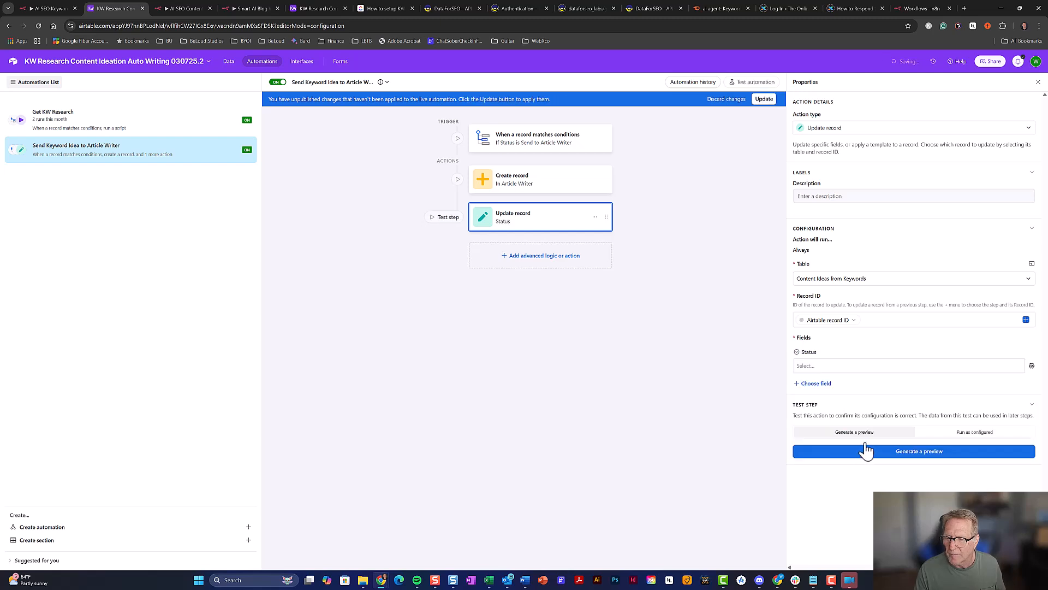
pyautogui.click(860, 368)
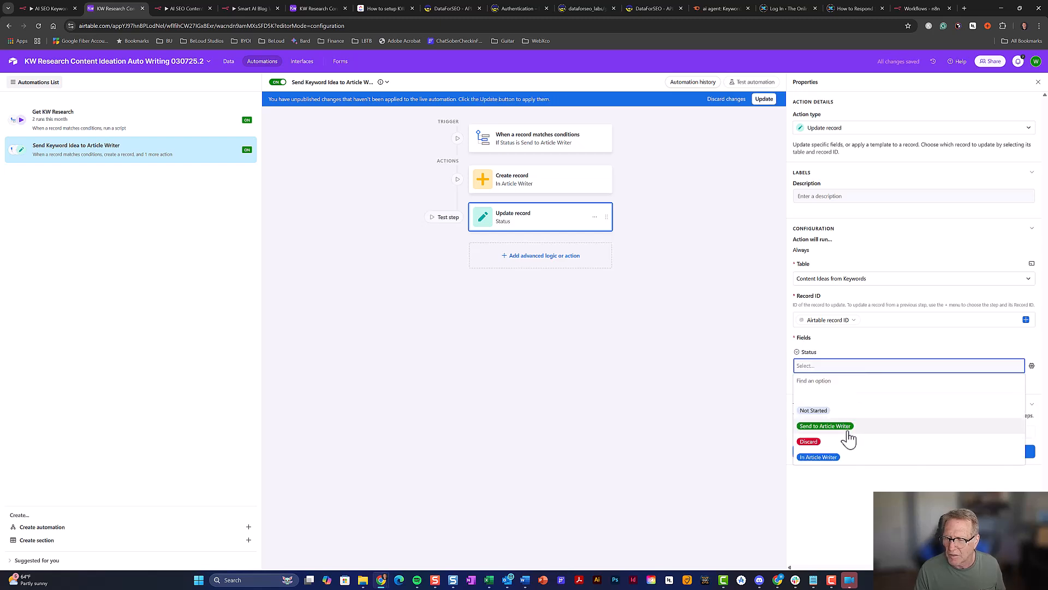
pyautogui.click(229, 63)
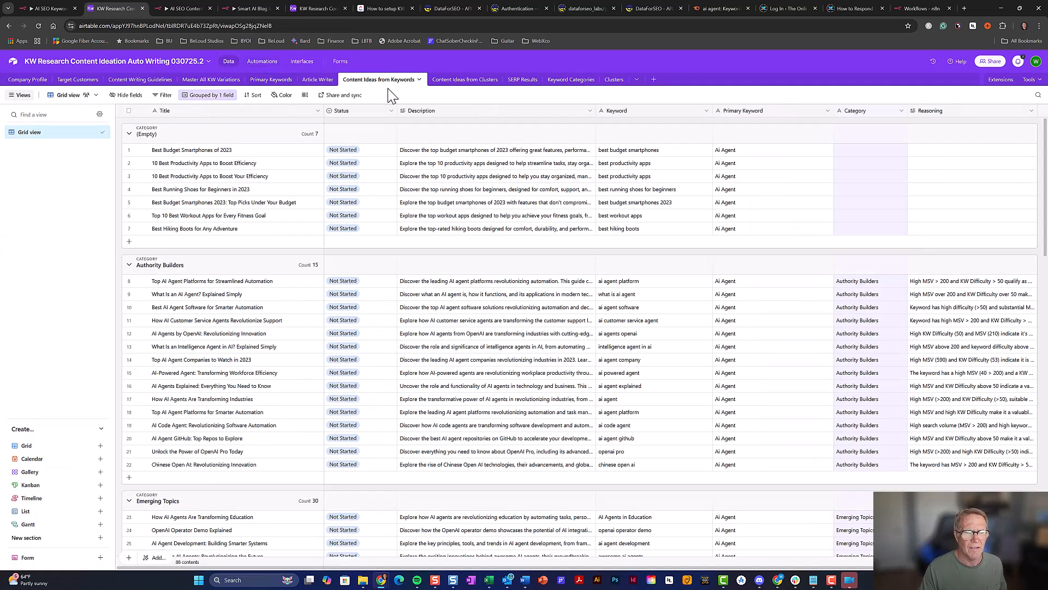
# Mark Best Budget Smartphones of 2023 as Send to Article Writer and confirm it appears in Article Writer
pyautogui.click(322, 83)
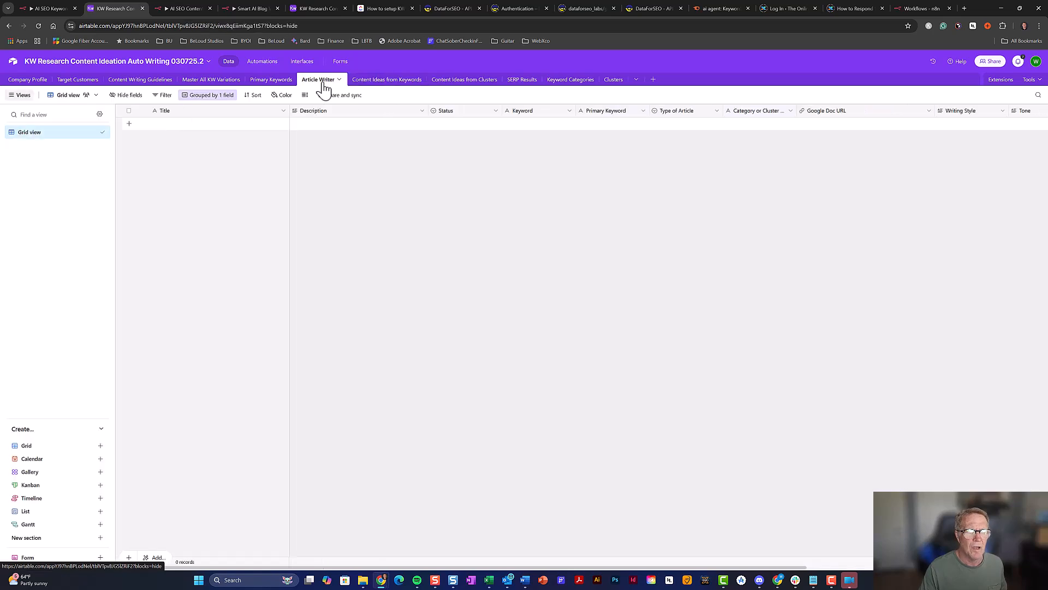
pyautogui.click(363, 81)
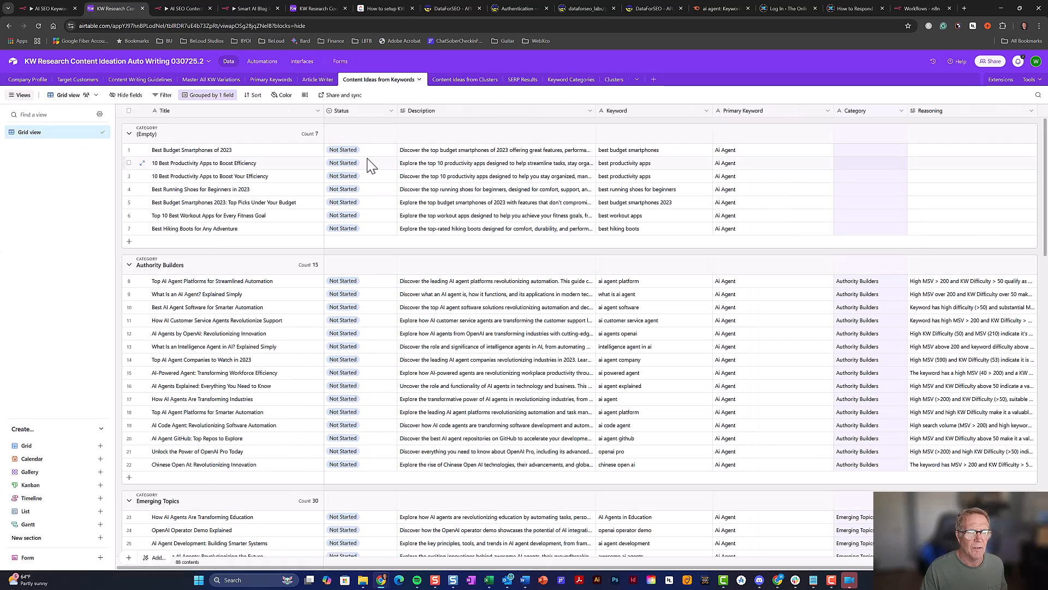
pyautogui.click(350, 153)
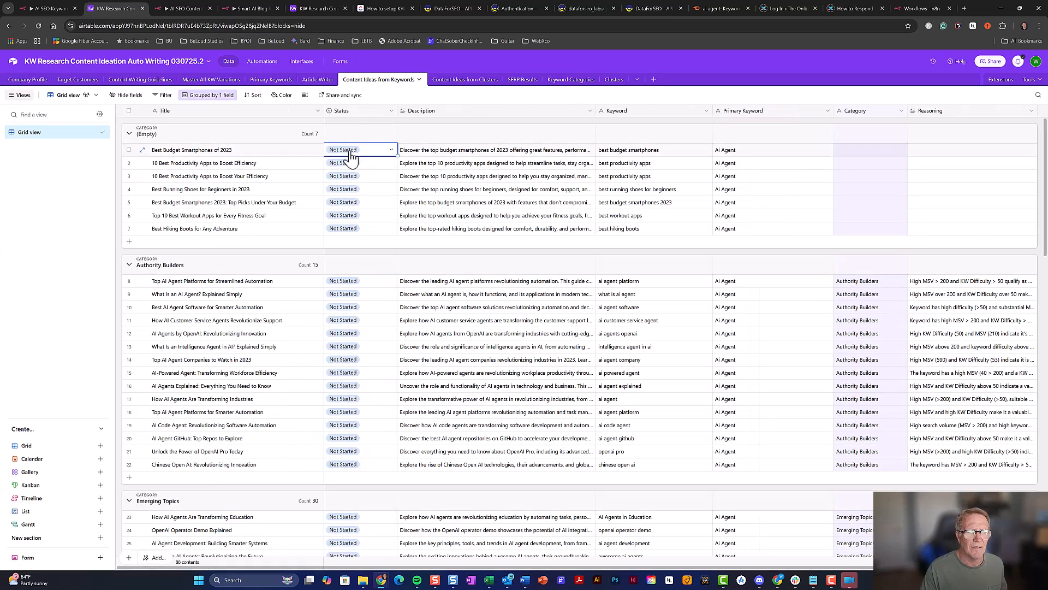
pyautogui.click(350, 155)
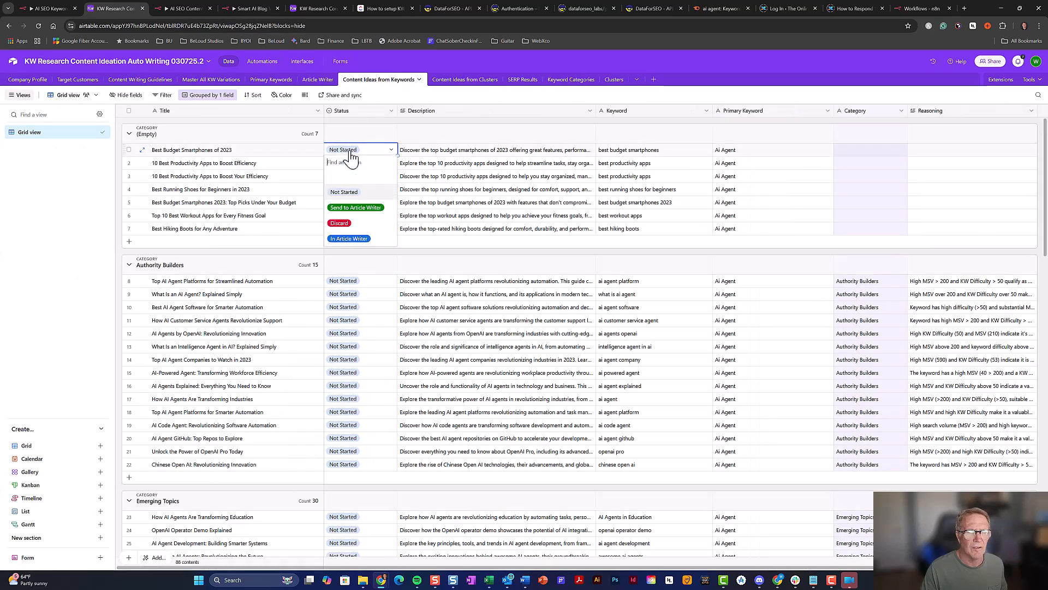
pyautogui.click(370, 213)
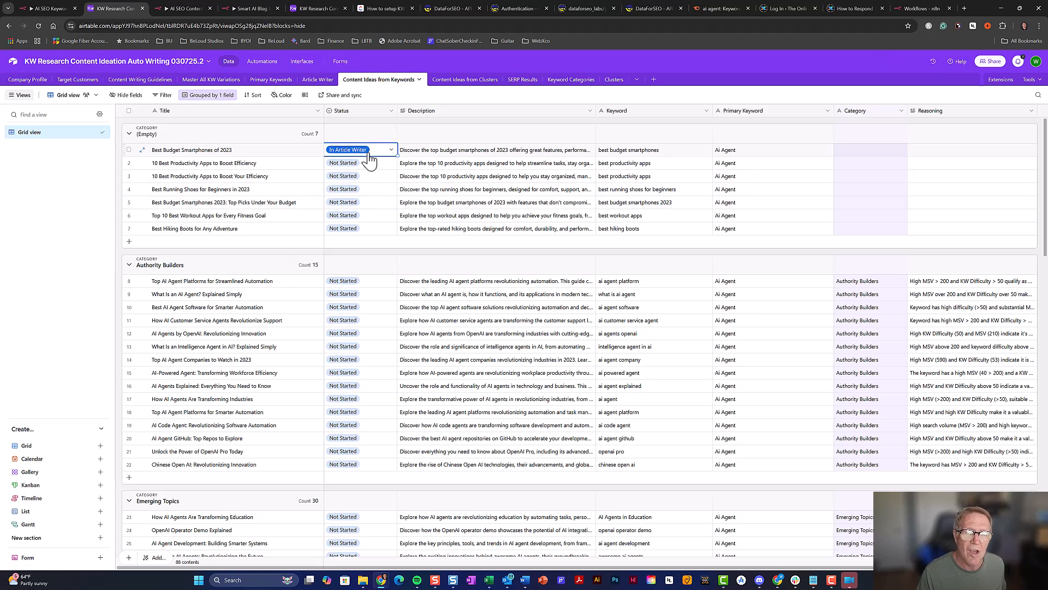
pyautogui.click(318, 80)
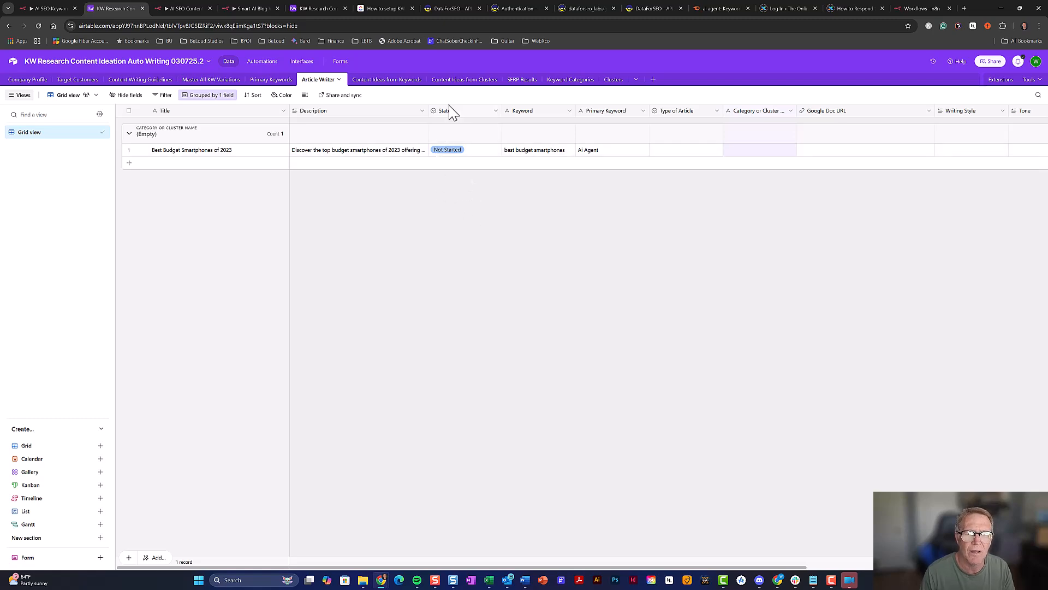
pyautogui.click(451, 83)
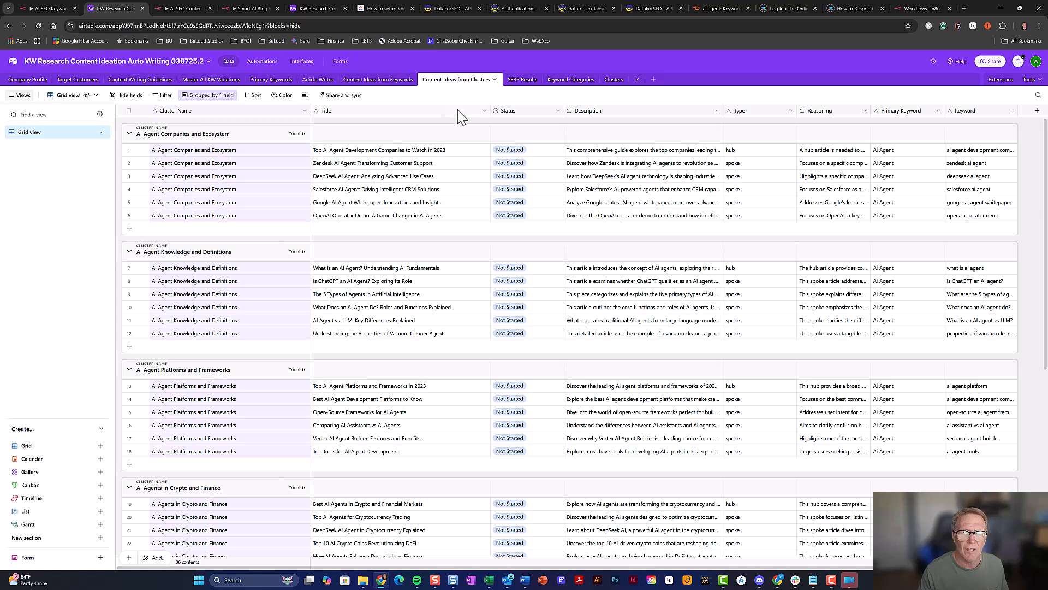
# Check the Status choices on the first cluster idea, then go back to Automations
pyautogui.click(516, 154)
pyautogui.click(516, 154)
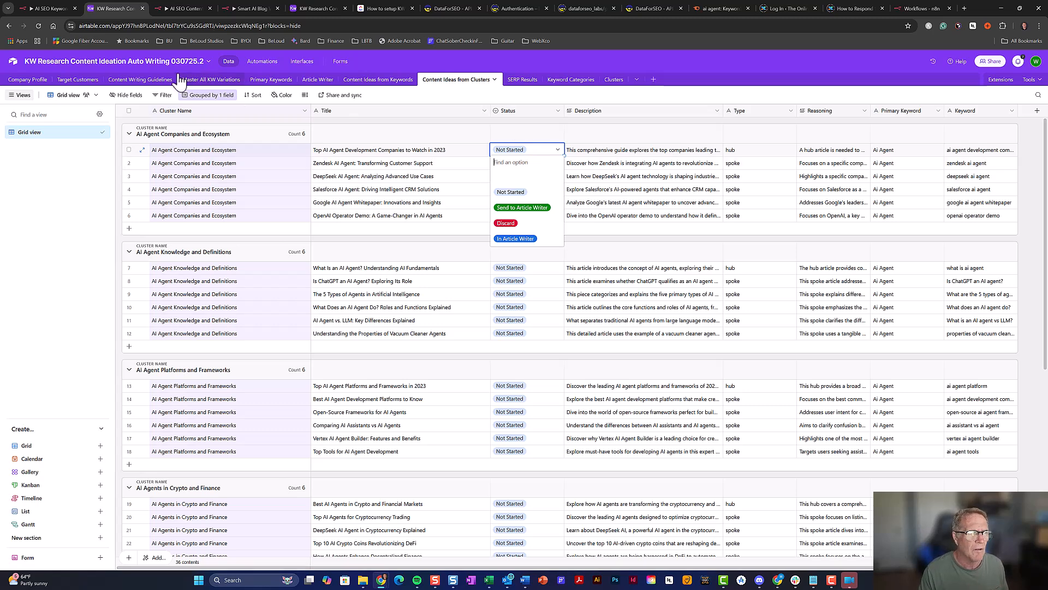
pyautogui.click(264, 65)
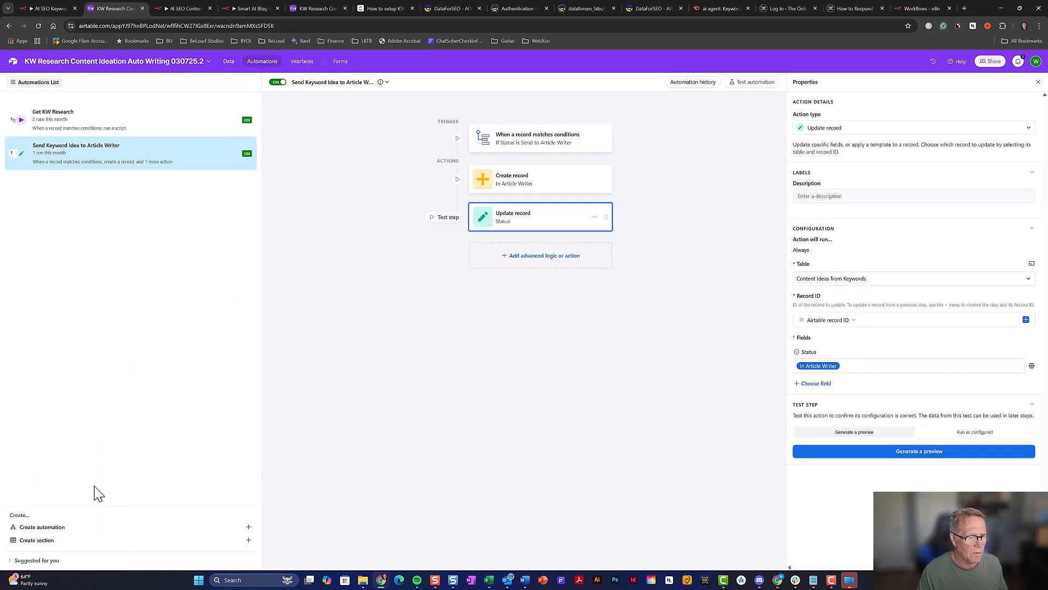
# Start a new automation and name it 'Send Cluster Idea to Article Writer'
pyautogui.click(69, 528)
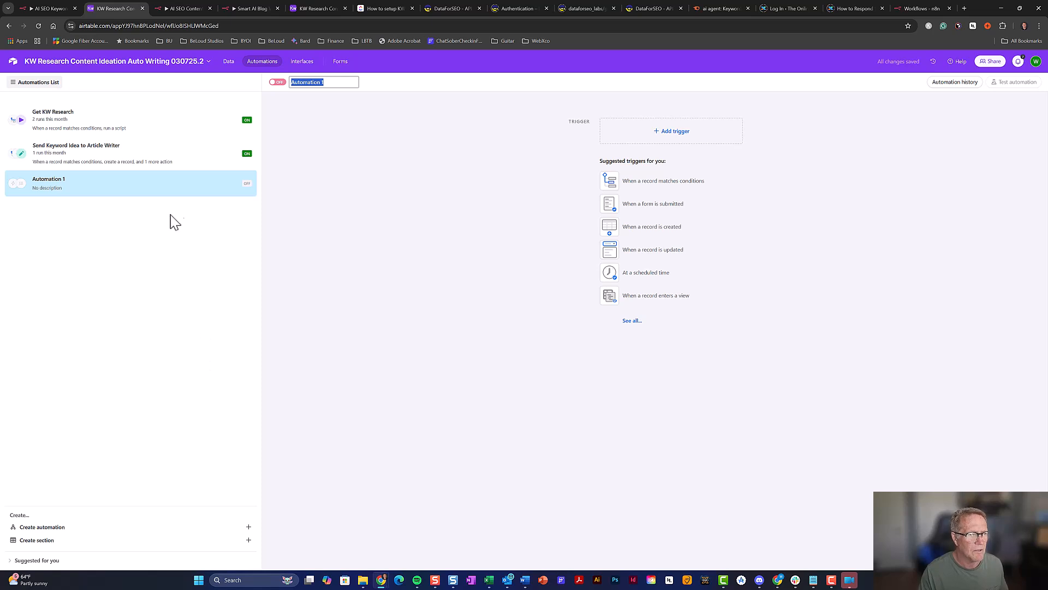
pyautogui.write('Send Cluster Idea to')
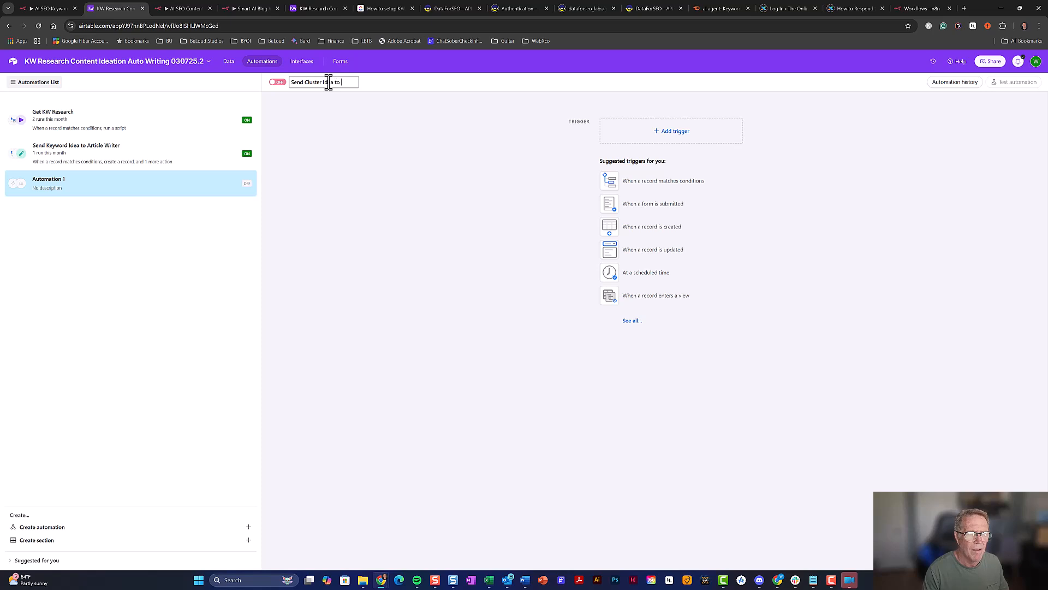
pyautogui.write('le Writer')
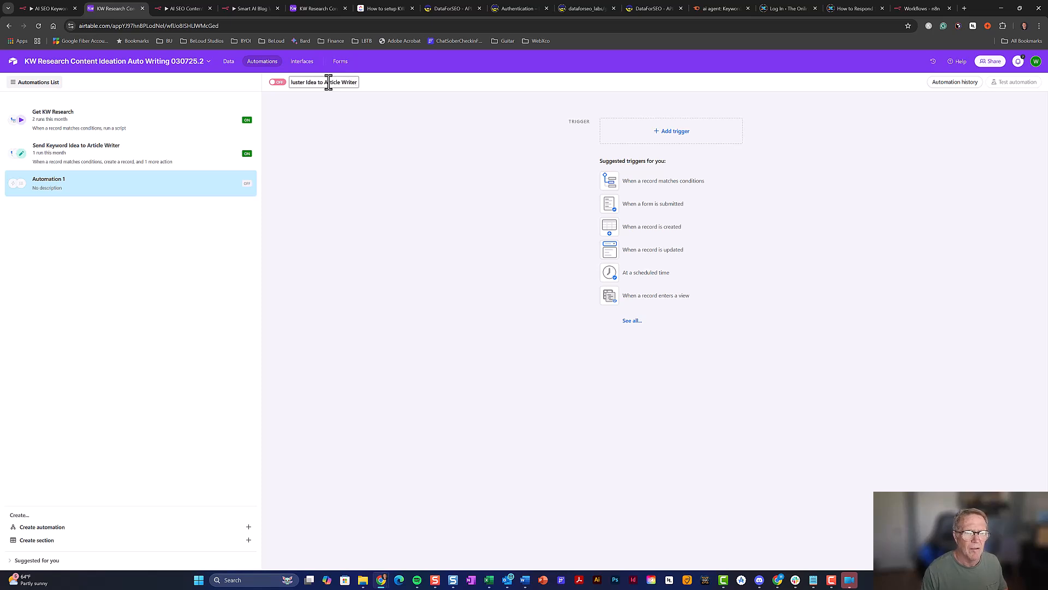
pyautogui.click(449, 207)
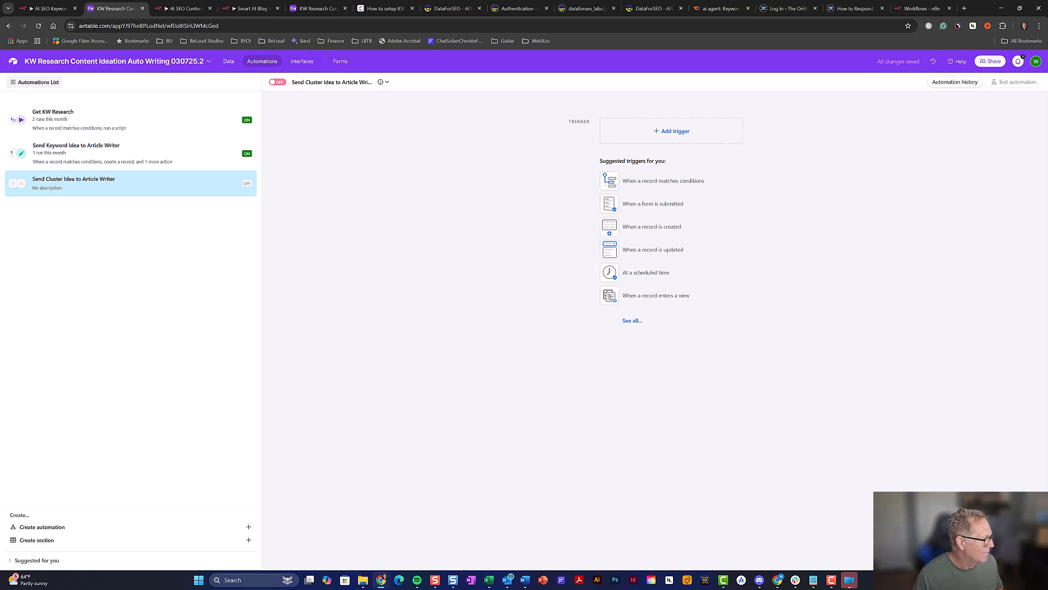
# Add a 'When a record matches conditions' trigger on Content Ideas from Clusters: Status is Send to Article Writer
pyautogui.click(665, 191)
pyautogui.click(825, 199)
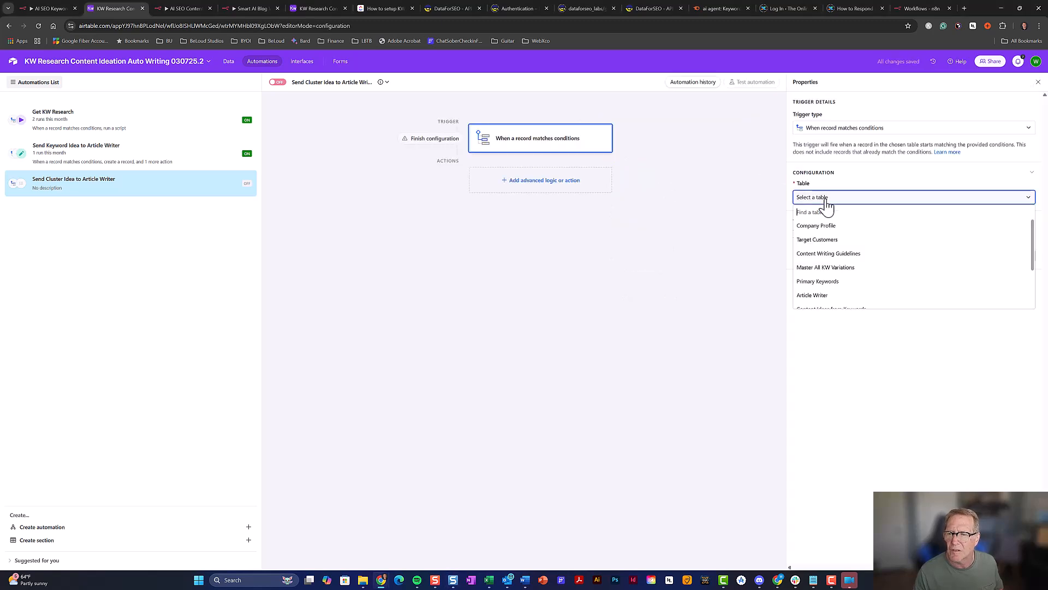
pyautogui.scroll(-2, 841, 287)
pyautogui.click(837, 290)
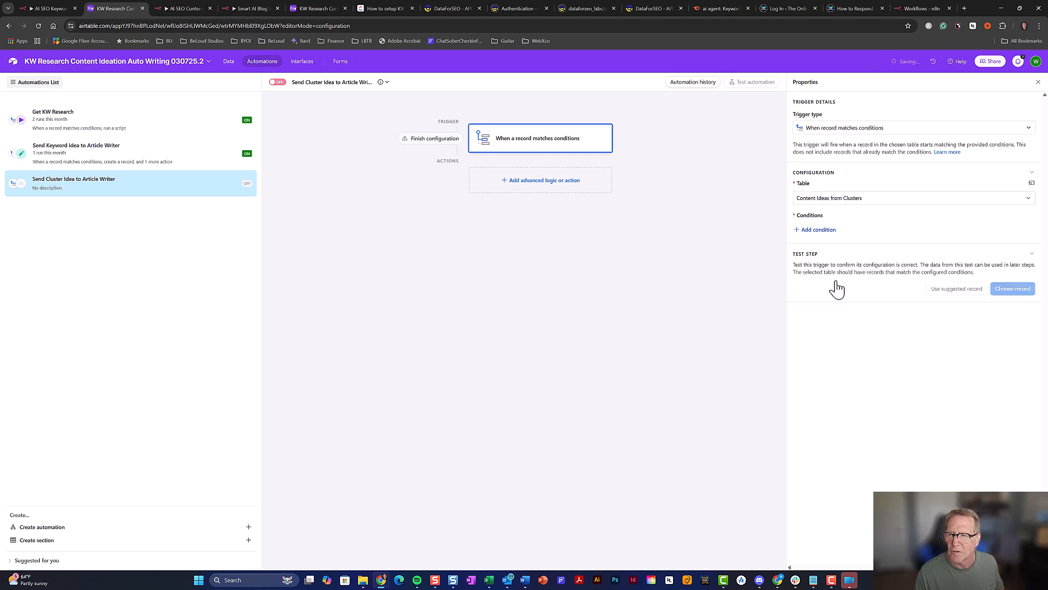
pyautogui.click(826, 236)
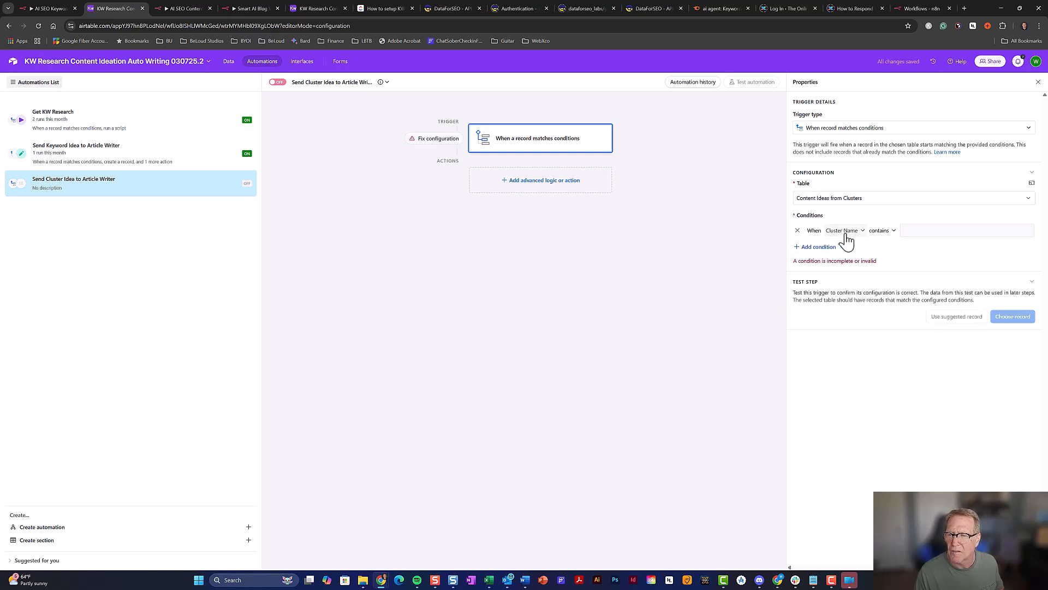
pyautogui.click(844, 232)
pyautogui.click(845, 285)
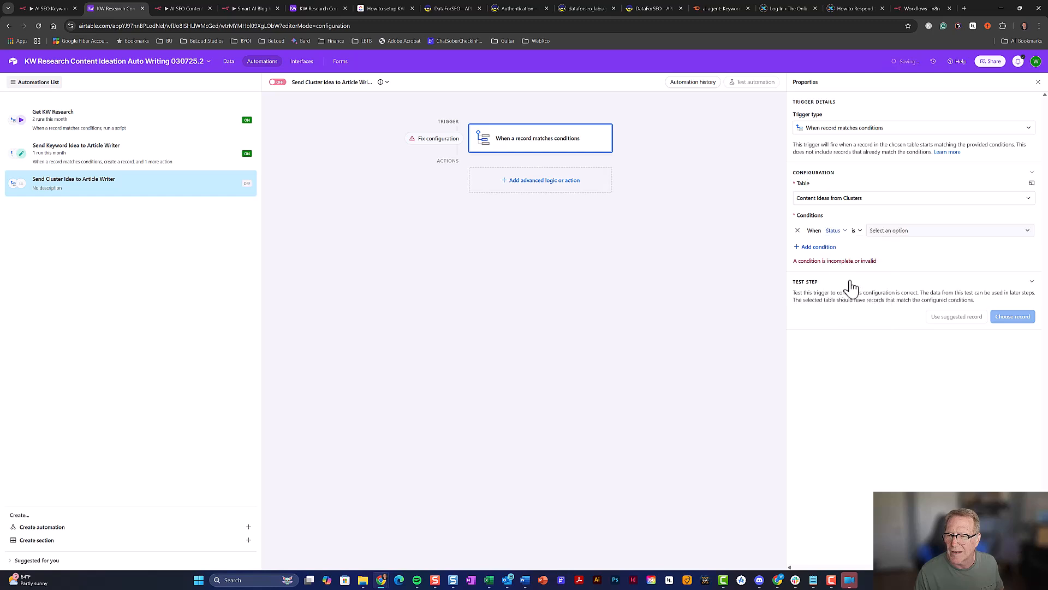
pyautogui.click(917, 234)
pyautogui.click(913, 287)
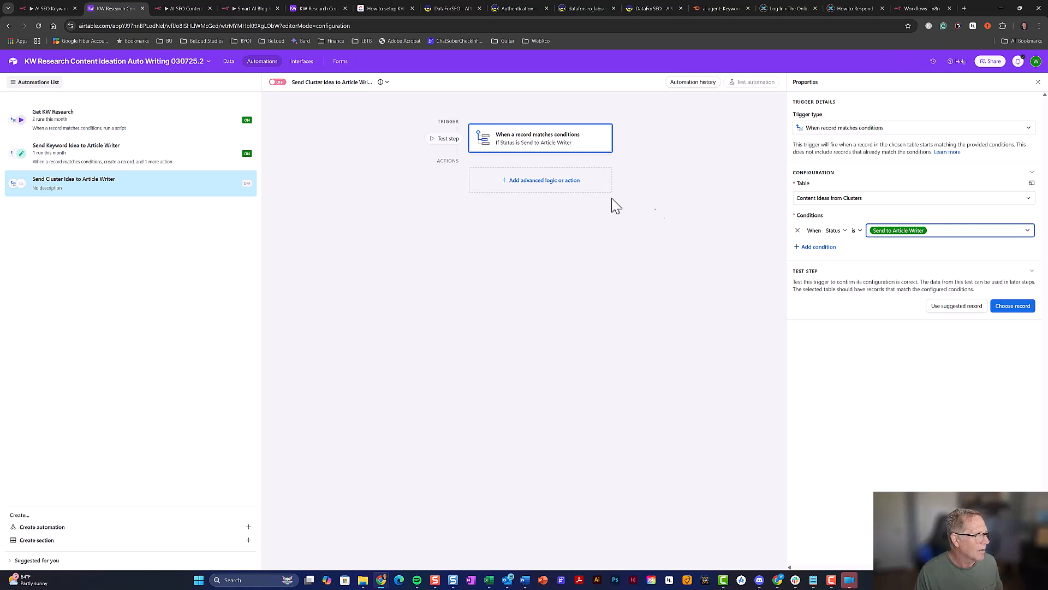
# Add a Create record action that creates the record in the Article Writer table
pyautogui.click(539, 188)
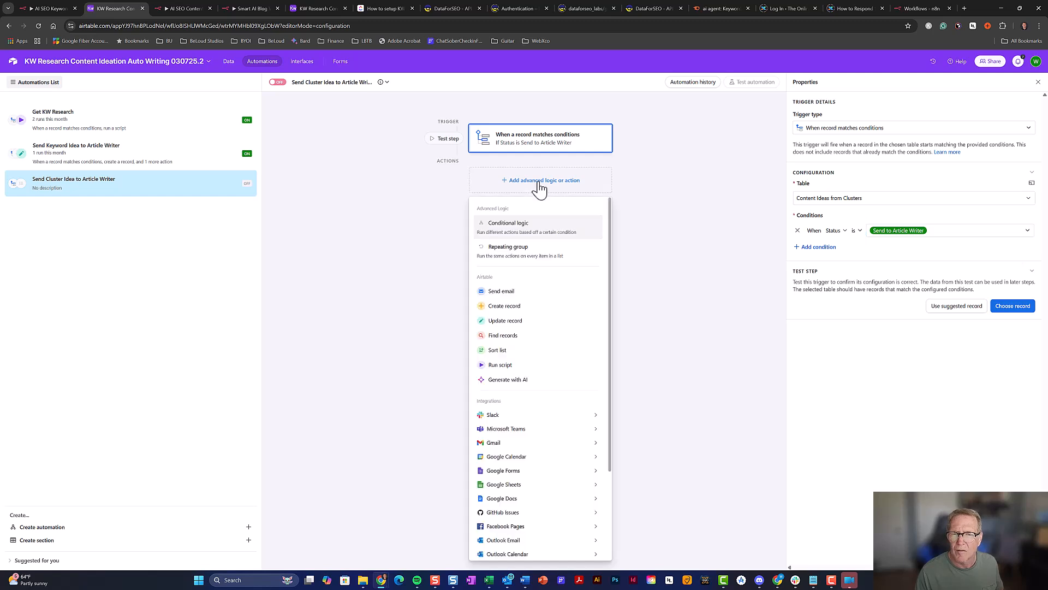
pyautogui.click(499, 307)
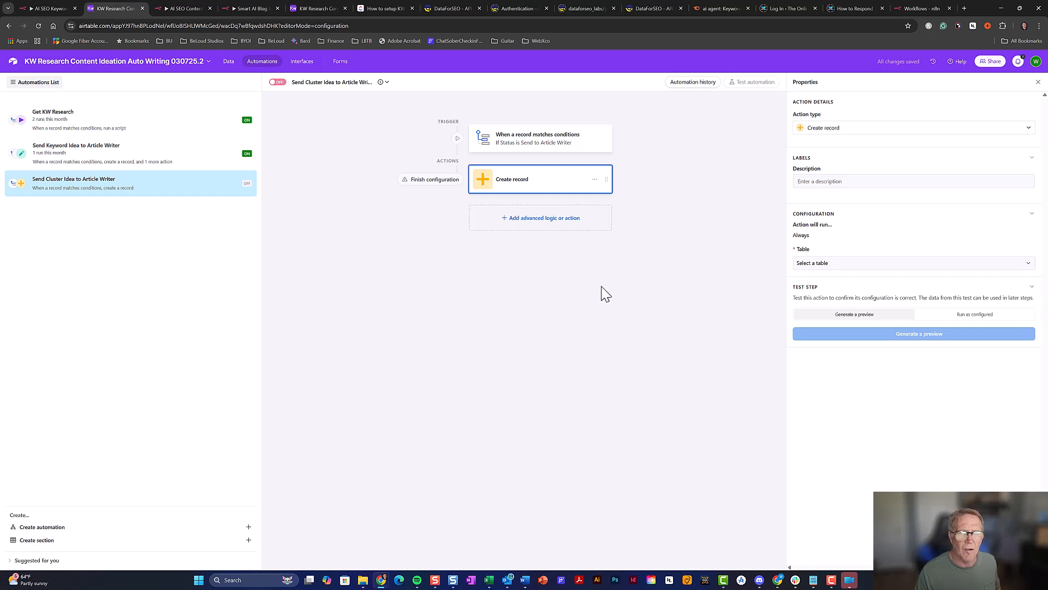
pyautogui.click(845, 264)
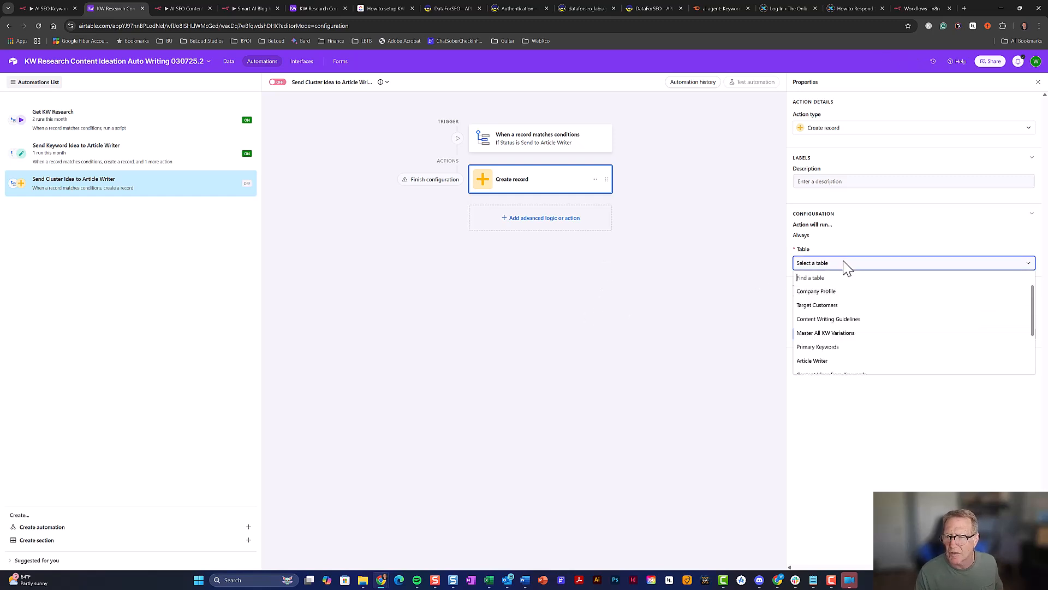
pyautogui.scroll(-2, 851, 305)
pyautogui.click(849, 300)
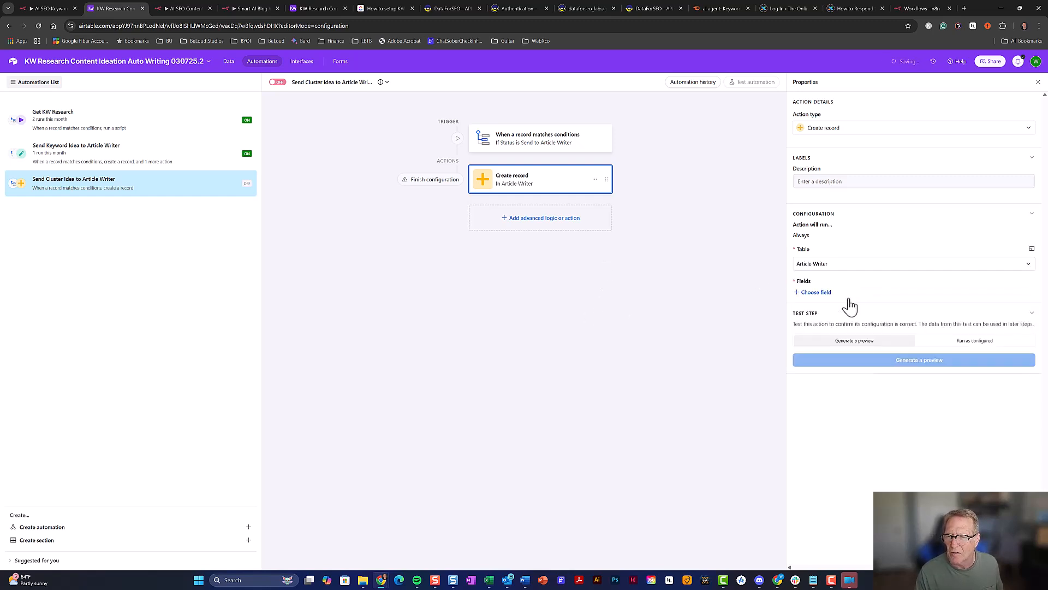
# Map Title from the triggering record's Title
pyautogui.click(828, 294)
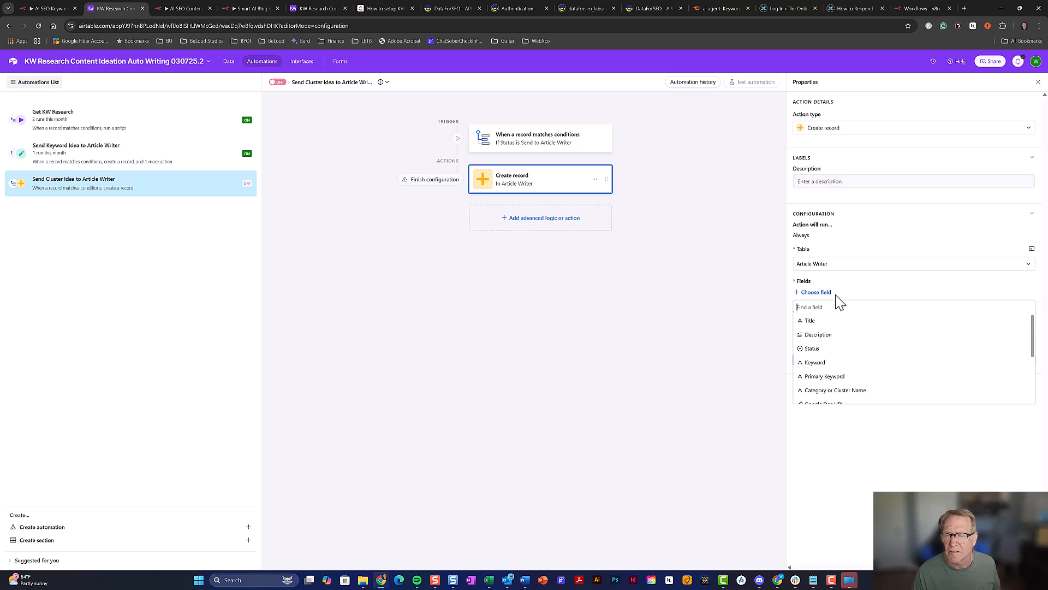
pyautogui.click(821, 322)
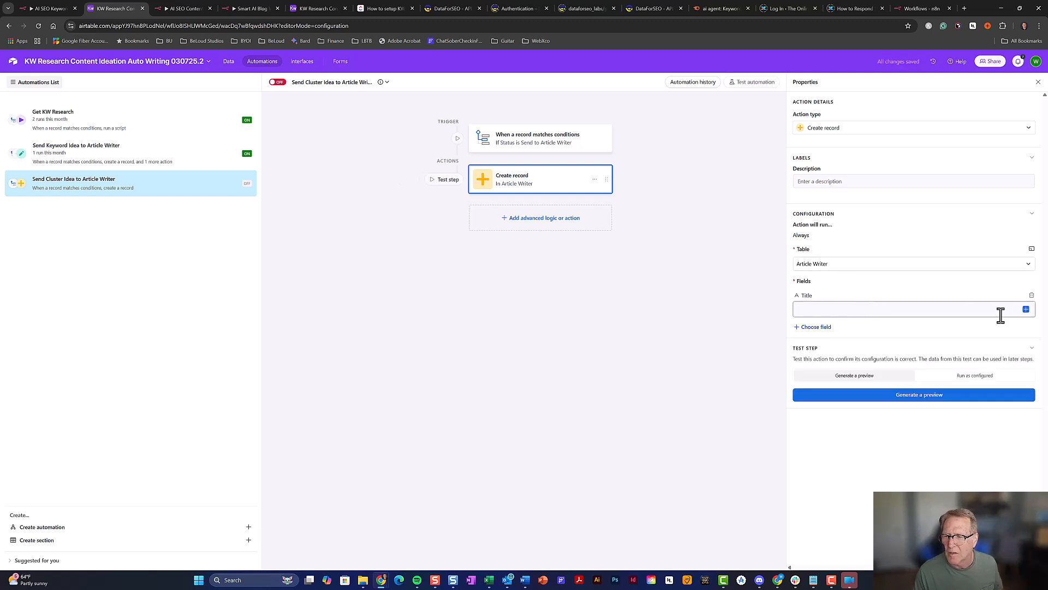
pyautogui.click(1025, 310)
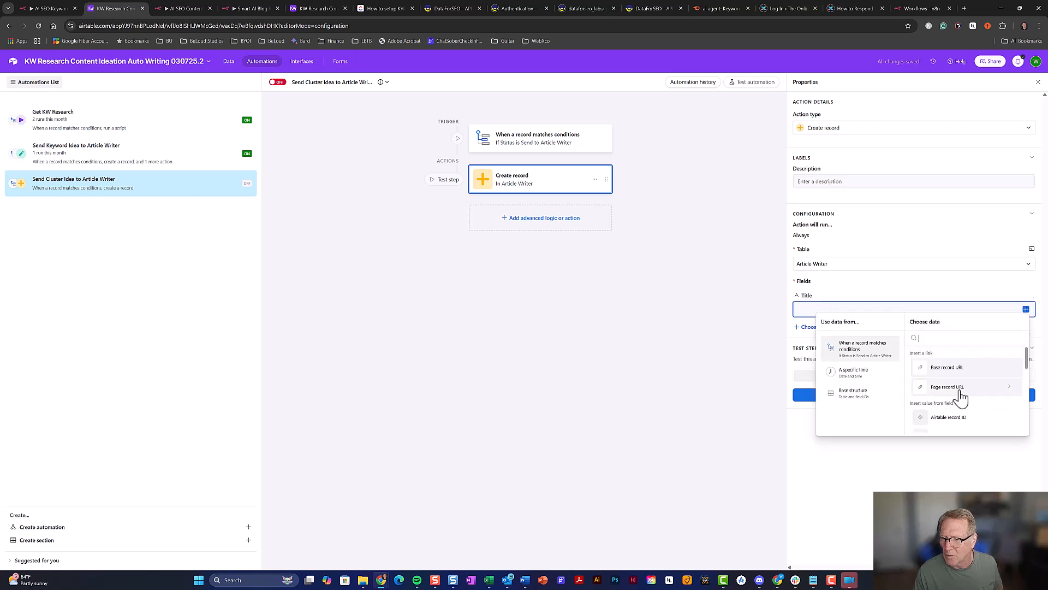
pyautogui.scroll(-2, 959, 396)
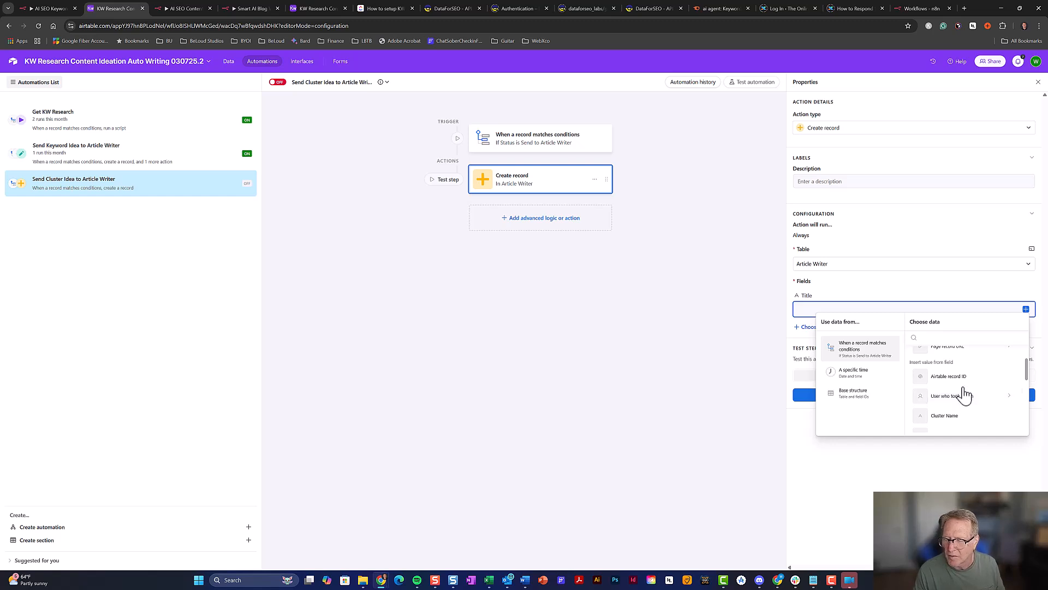
pyautogui.scroll(-1, 963, 396)
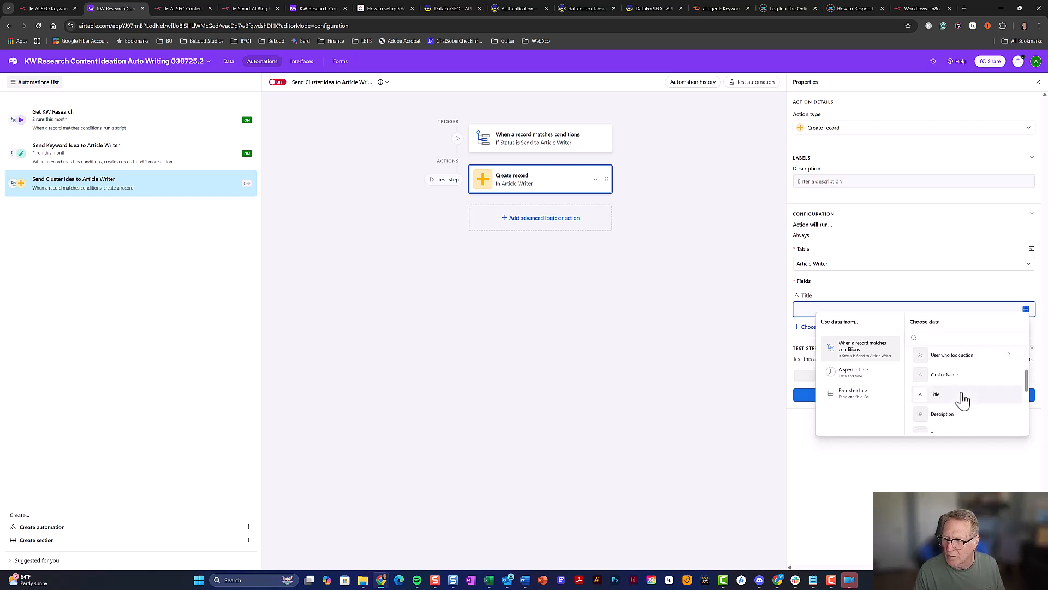
pyautogui.click(964, 396)
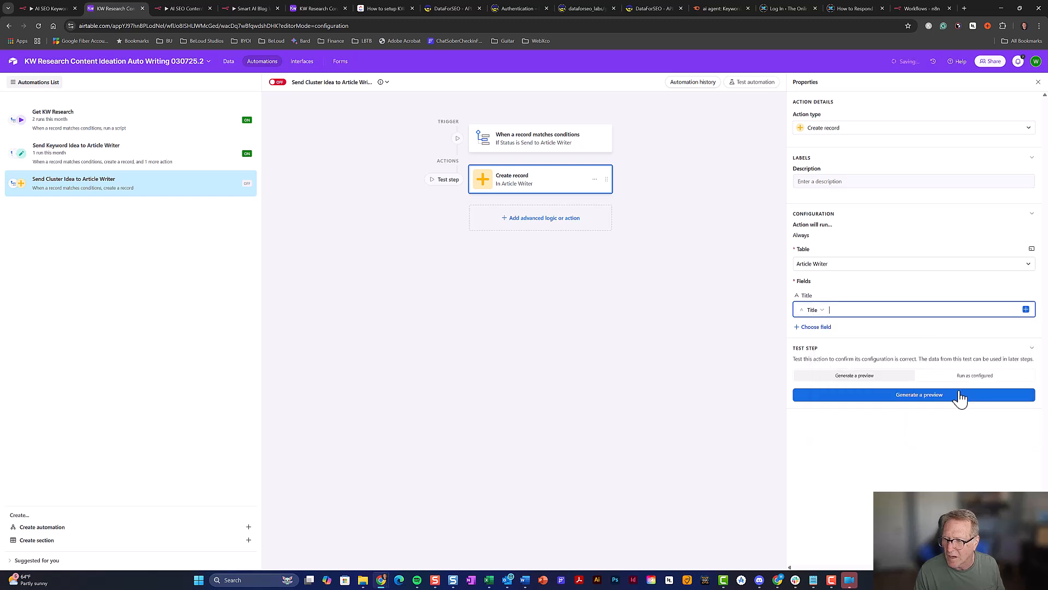
pyautogui.click(1027, 309)
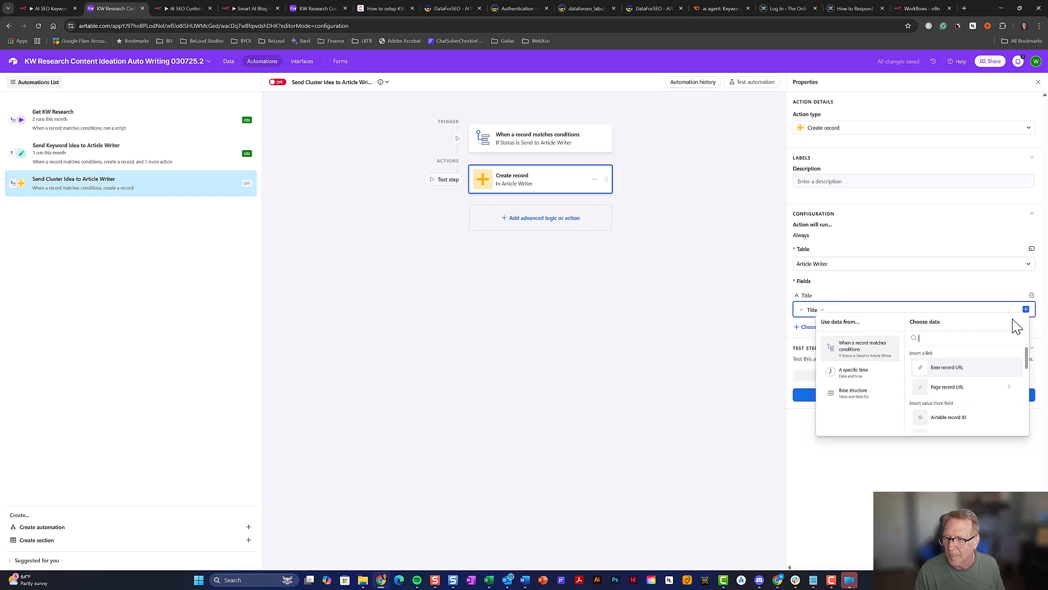
pyautogui.scroll(-1, 959, 393)
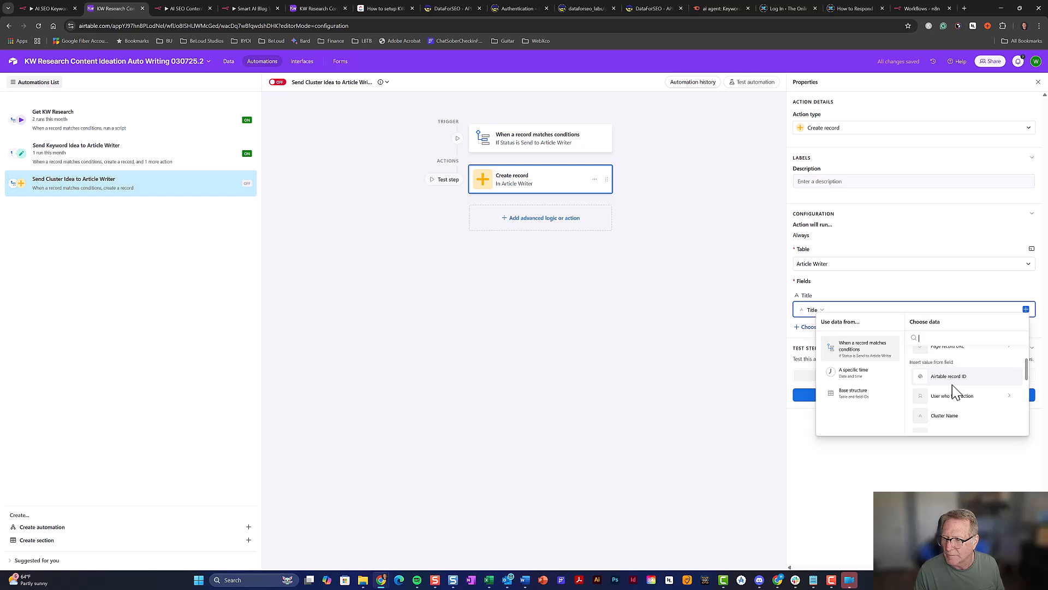
pyautogui.click(906, 286)
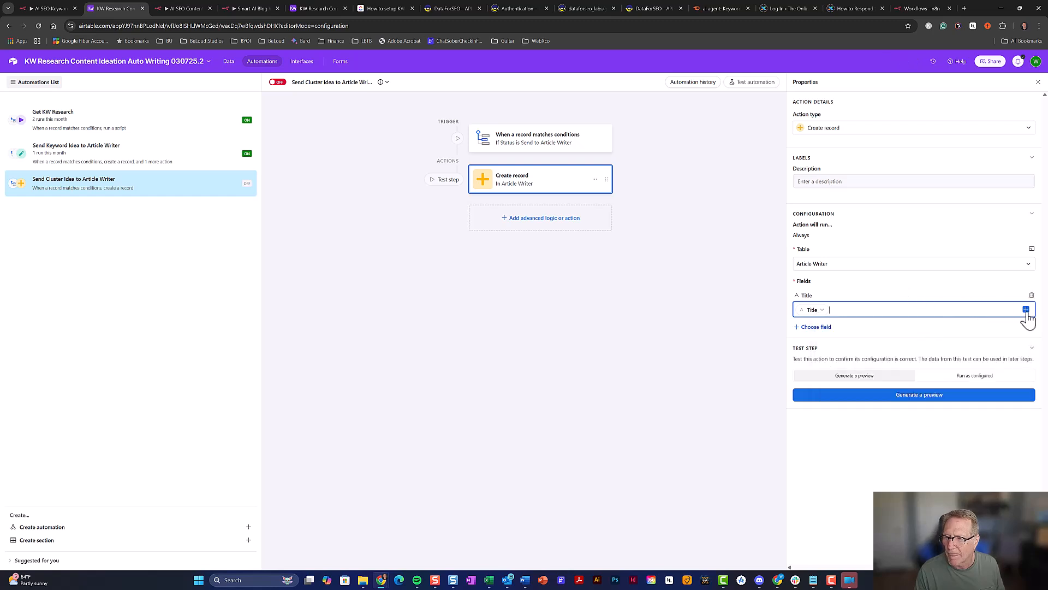
# Add Category or Cluster Name, filled from the triggering record's Cluster Name
pyautogui.click(817, 329)
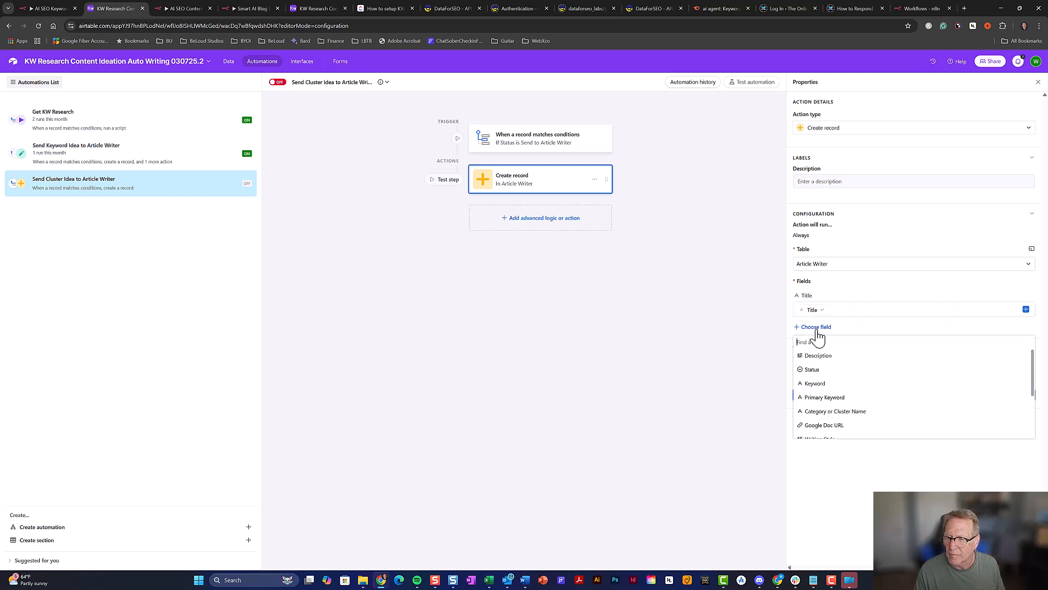
pyautogui.click(833, 412)
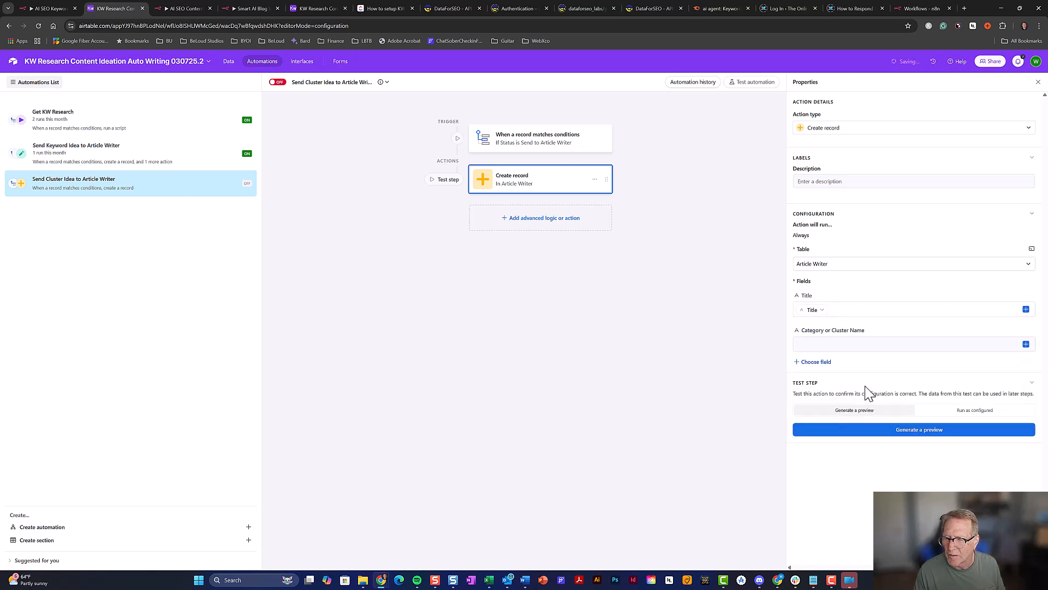
pyautogui.click(1016, 349)
pyautogui.scroll(-3, 954, 417)
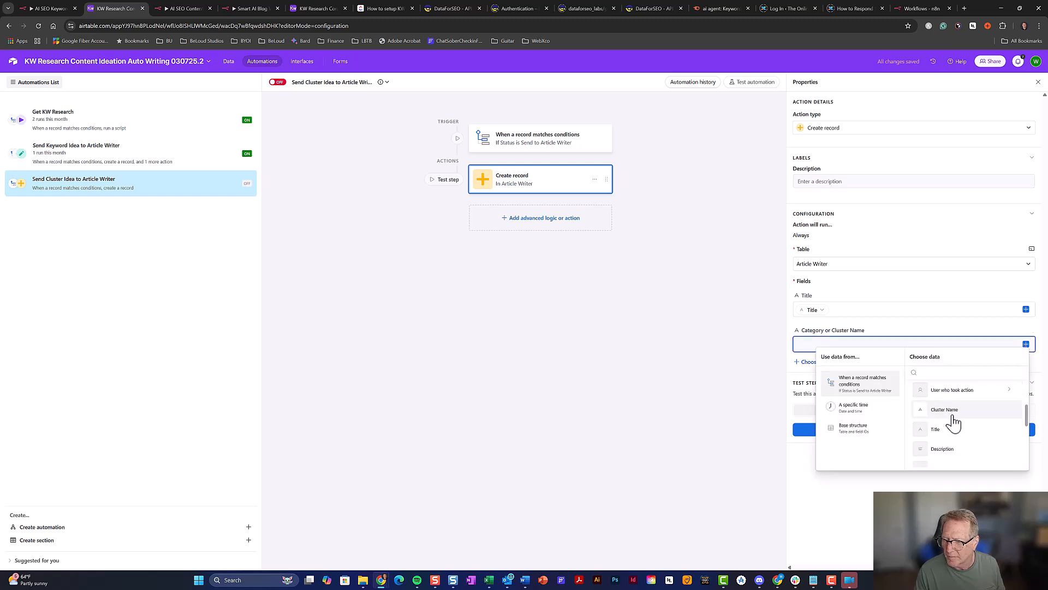
pyautogui.click(954, 416)
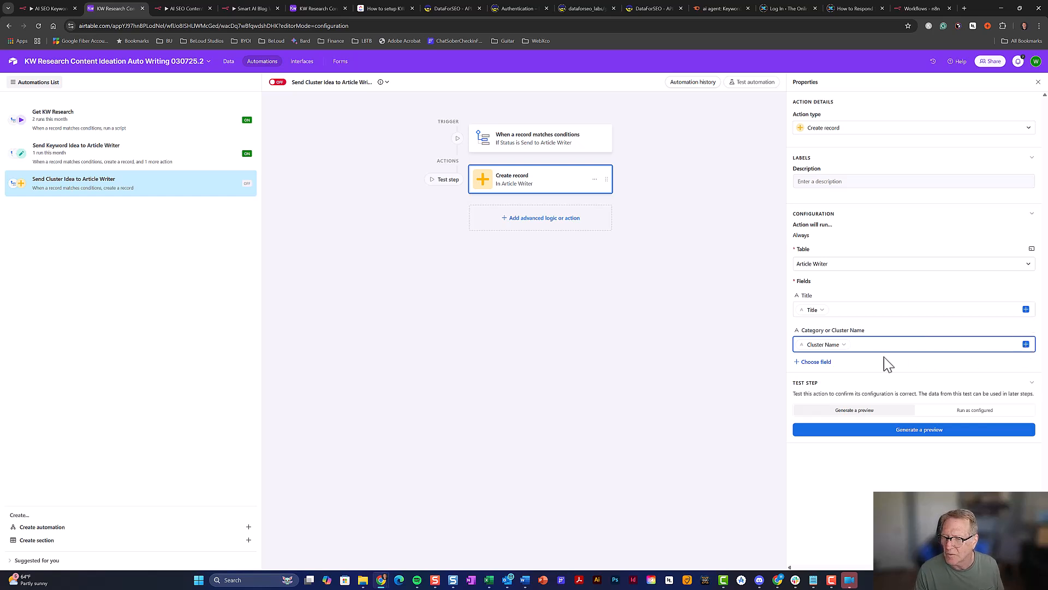
# Add Description, filled from the triggering record's Description
pyautogui.click(820, 362)
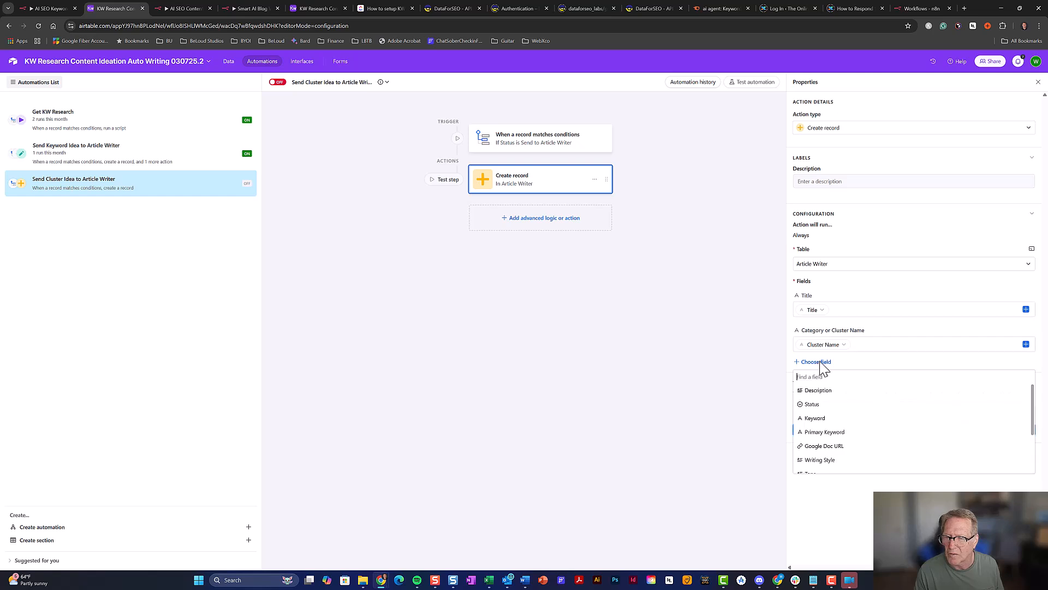
pyautogui.click(865, 392)
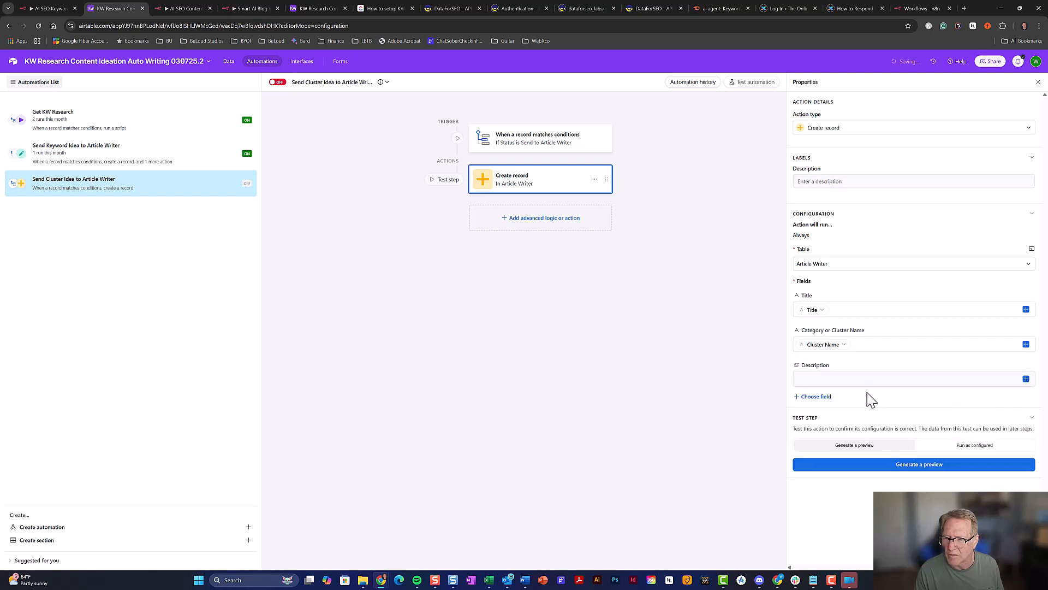
pyautogui.click(1026, 379)
pyautogui.scroll(-5, 959, 442)
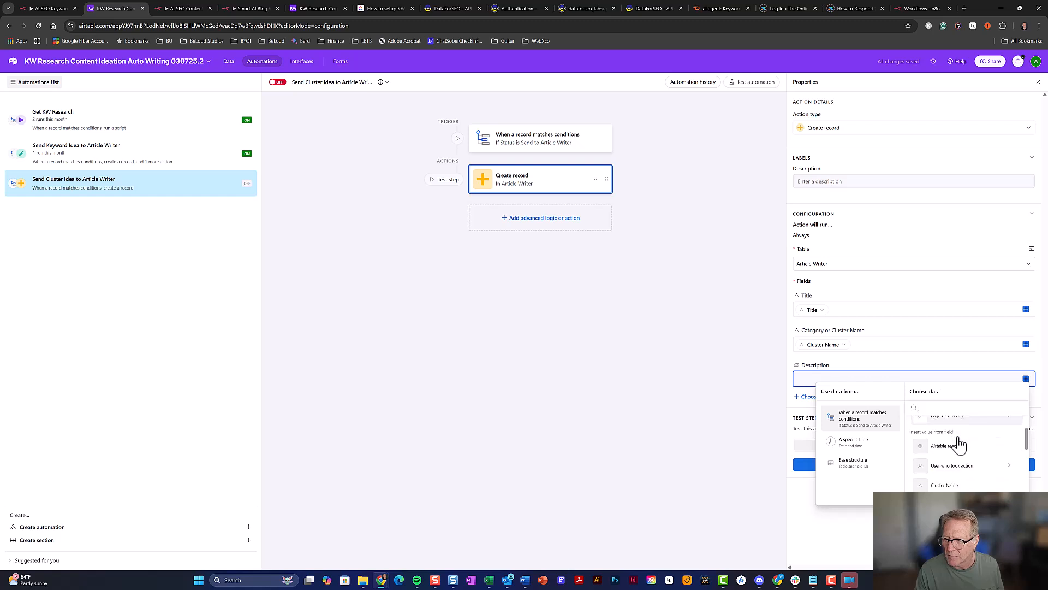
pyautogui.click(956, 444)
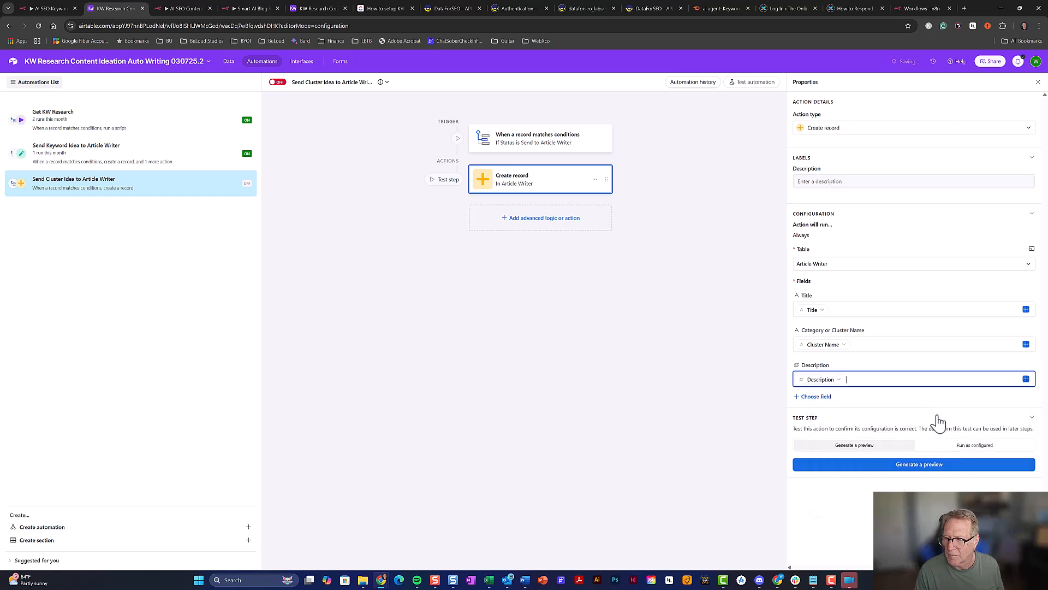
# Set the new record's Status to Not Started
pyautogui.click(824, 399)
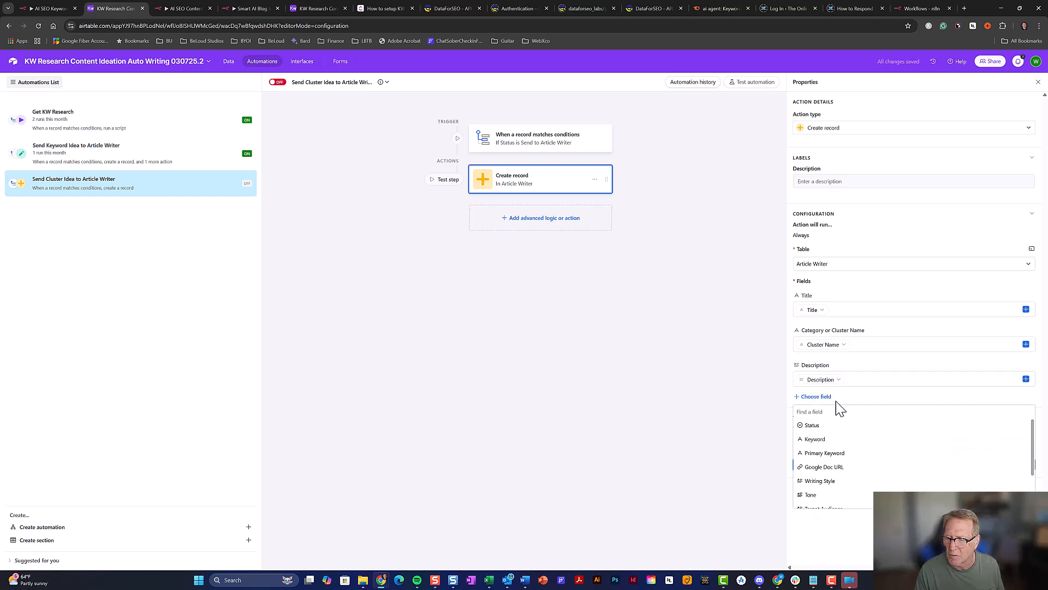
pyautogui.click(824, 426)
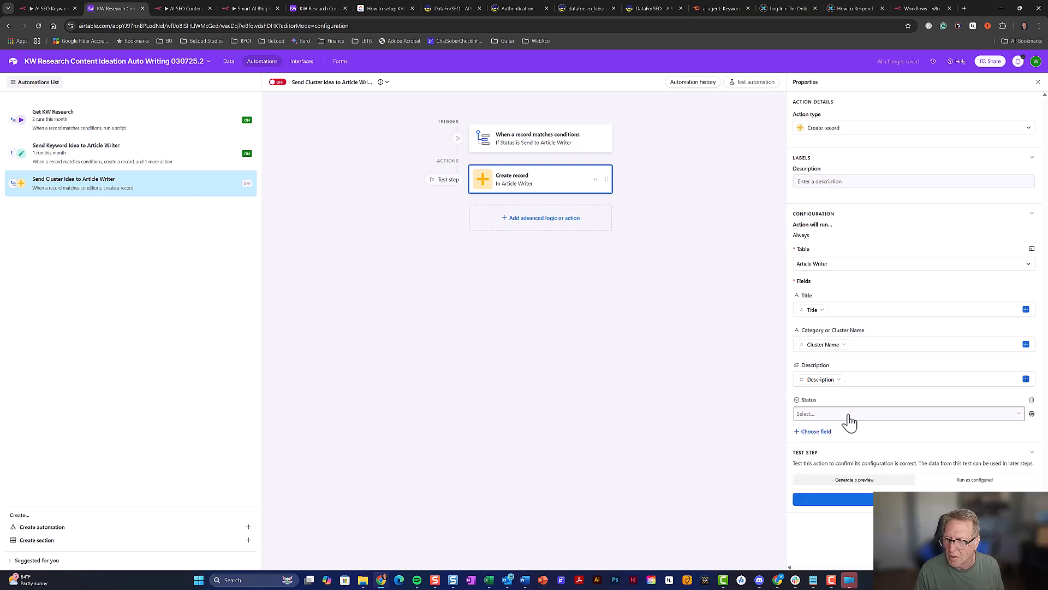
pyautogui.click(850, 420)
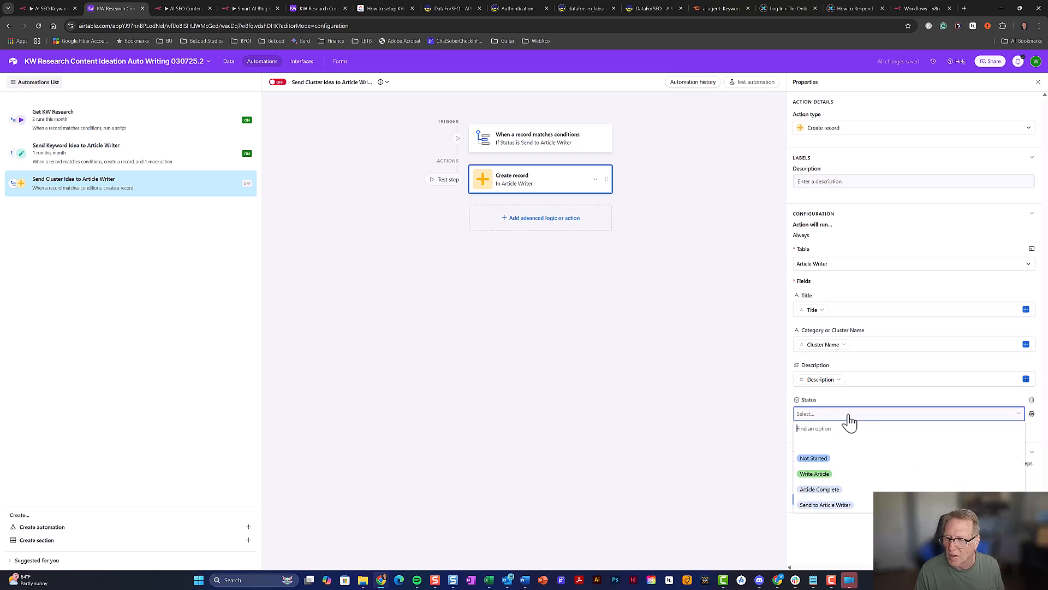
pyautogui.click(826, 463)
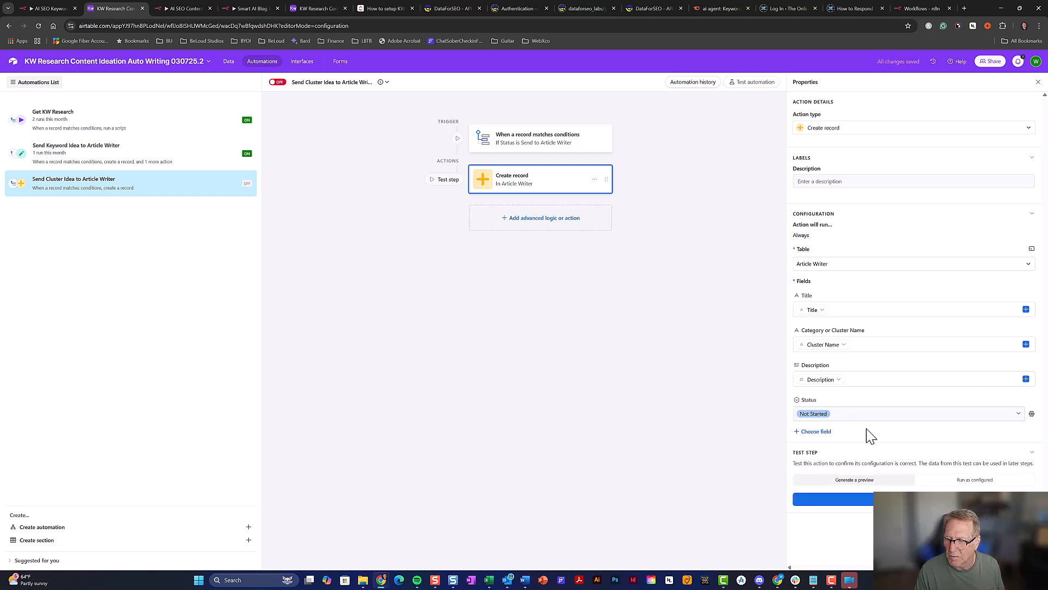
# Add Keyword, filled from the triggering record's Keyword
pyautogui.click(826, 440)
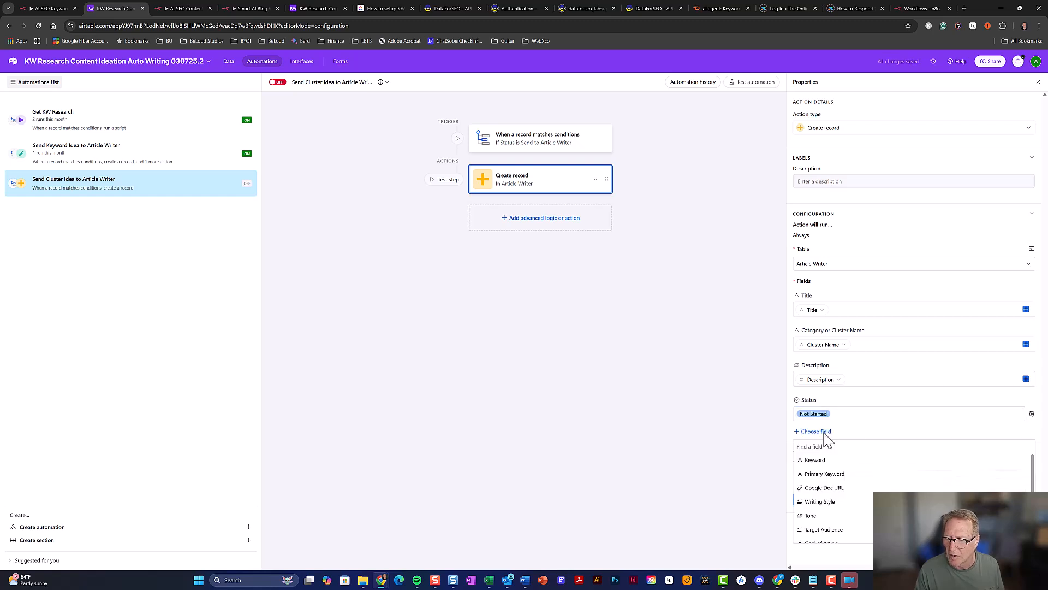
pyautogui.click(816, 461)
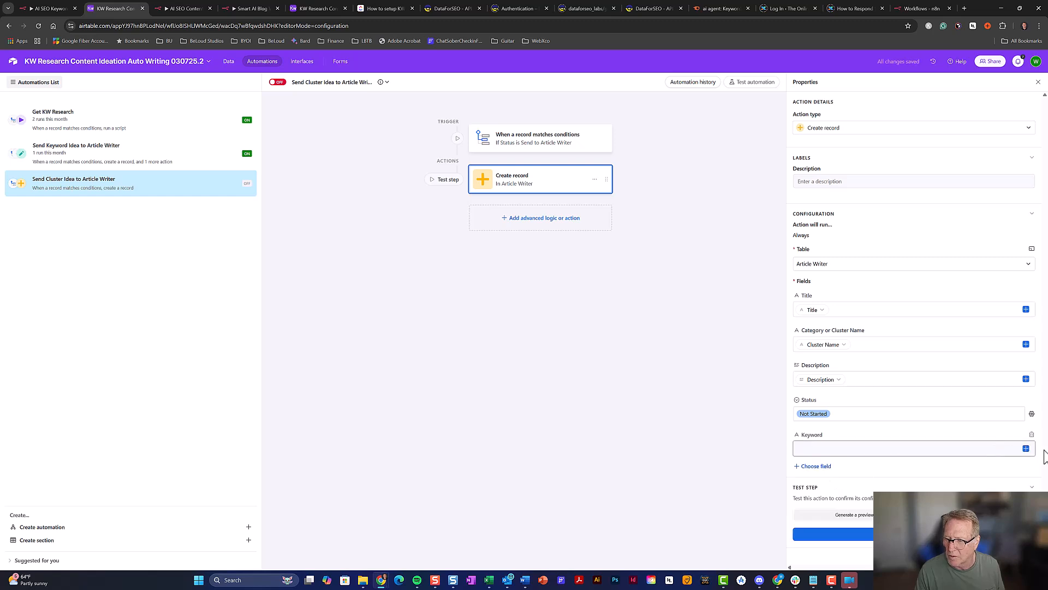
pyautogui.click(1026, 448)
pyautogui.scroll(-2, 967, 431)
pyautogui.scroll(-2, 969, 430)
pyautogui.scroll(-2, 965, 427)
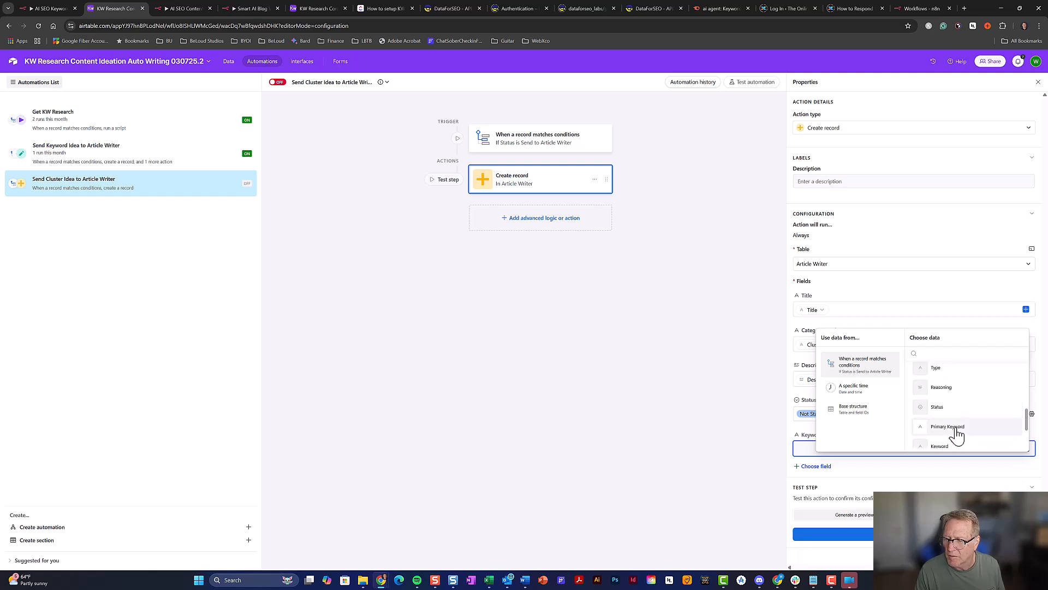
pyautogui.click(945, 446)
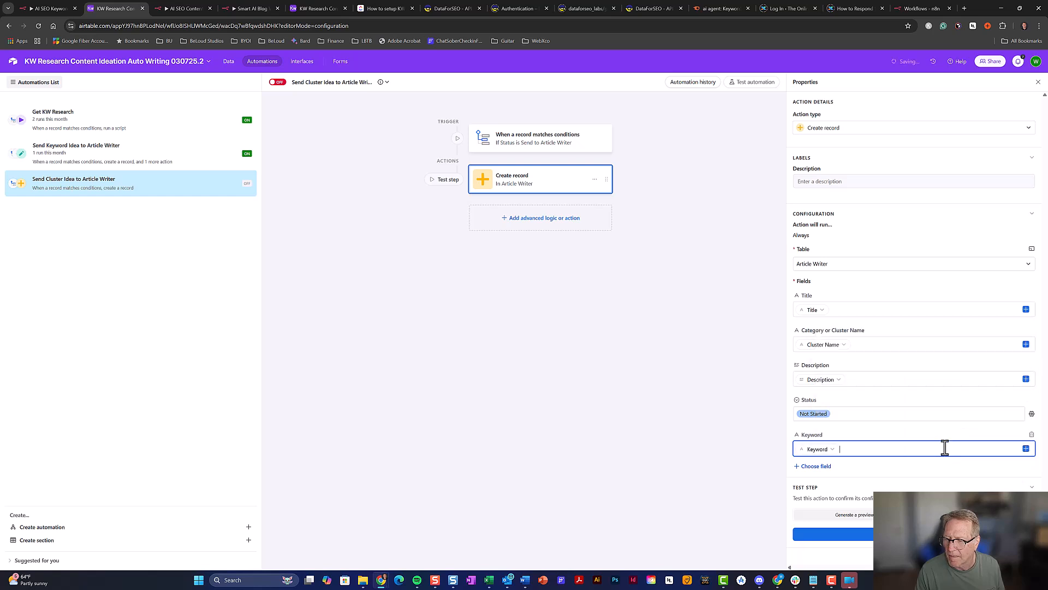
# Add Primary Keyword, filled from the triggering record's Primary Keyword
pyautogui.click(819, 466)
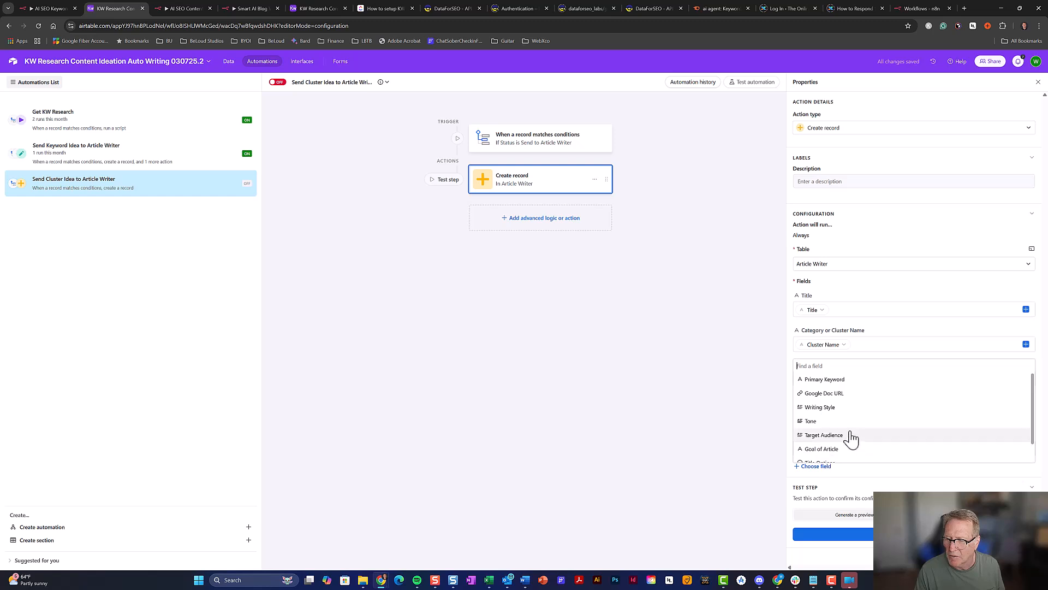
pyautogui.scroll(-1, 850, 436)
pyautogui.scroll(1, 834, 385)
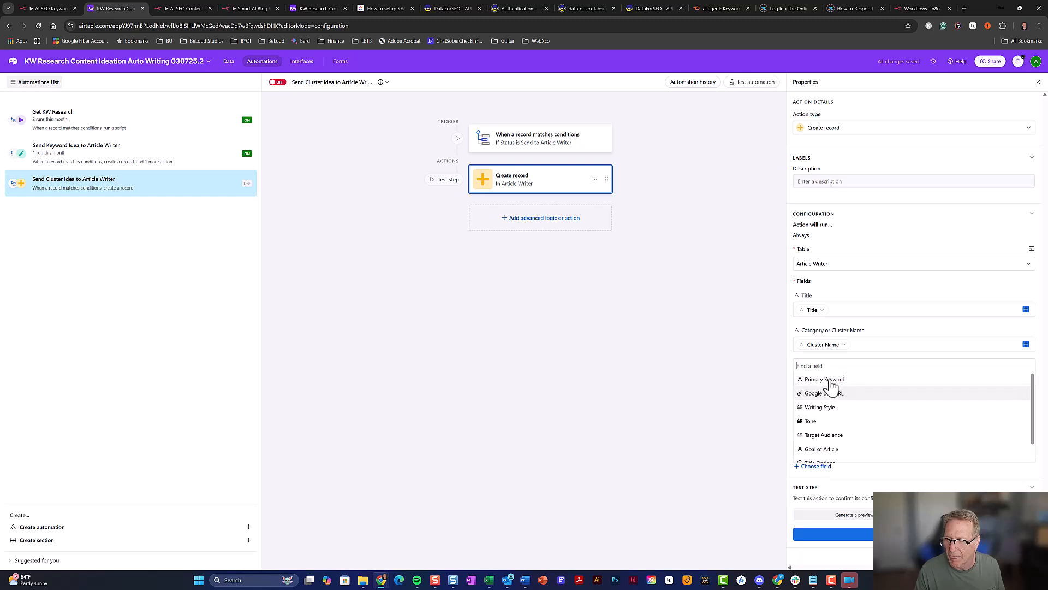
pyautogui.click(833, 387)
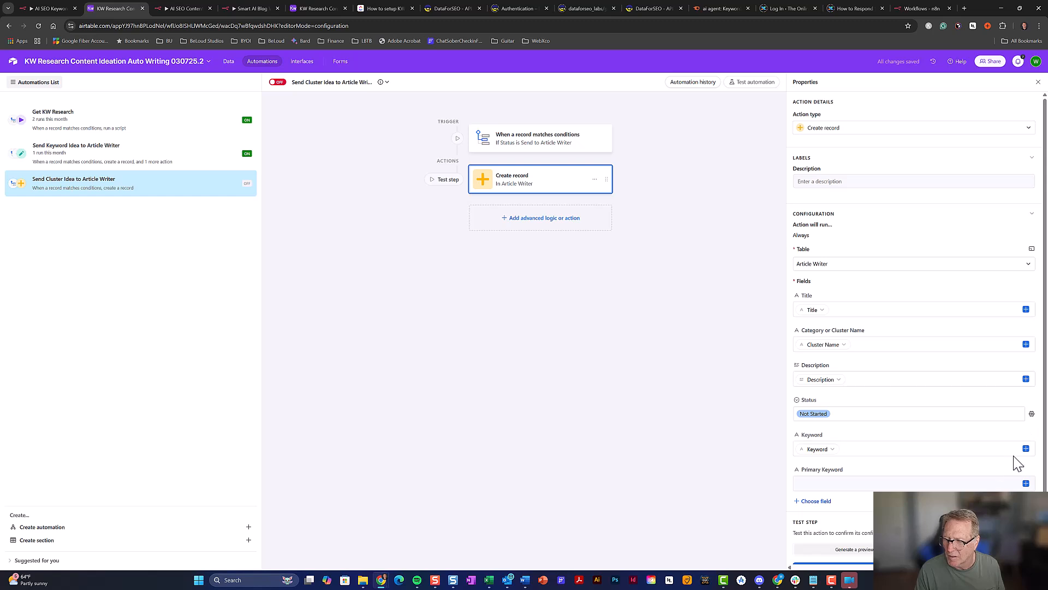
pyautogui.click(1026, 483)
pyautogui.scroll(-3, 963, 462)
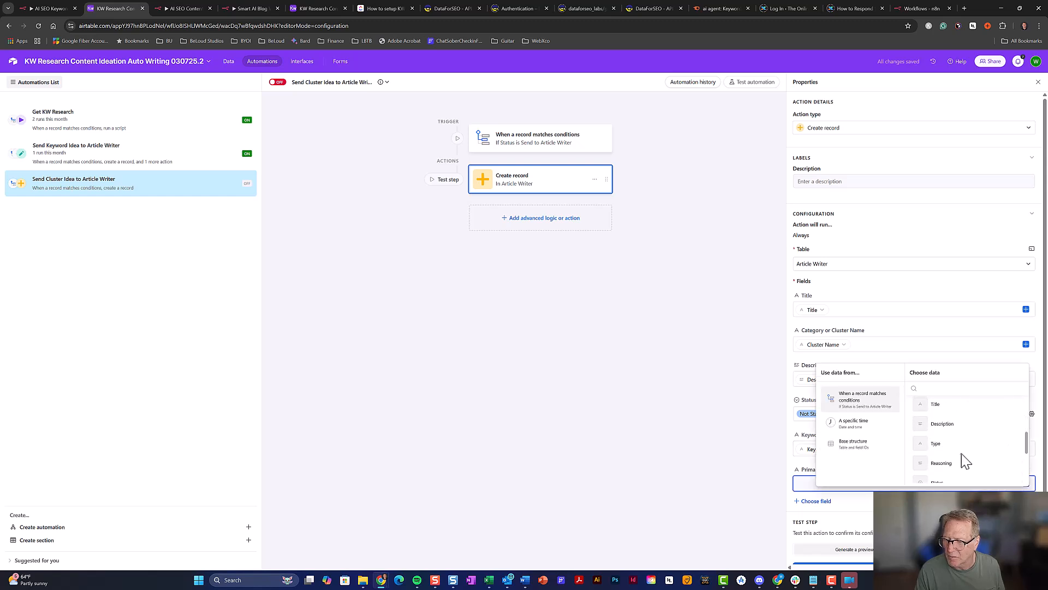
pyautogui.click(959, 463)
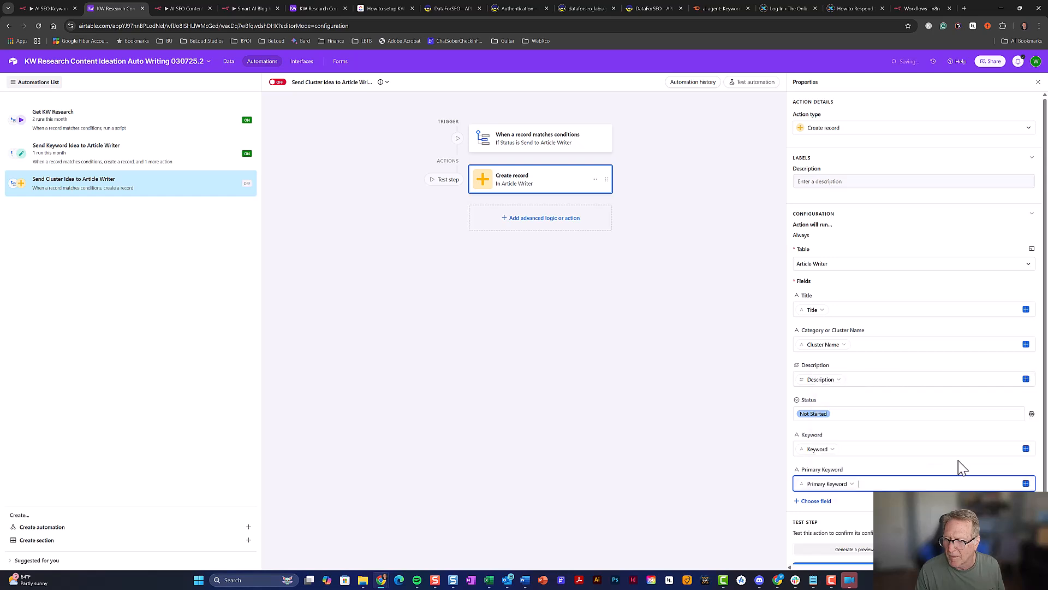
pyautogui.scroll(-1, 910, 467)
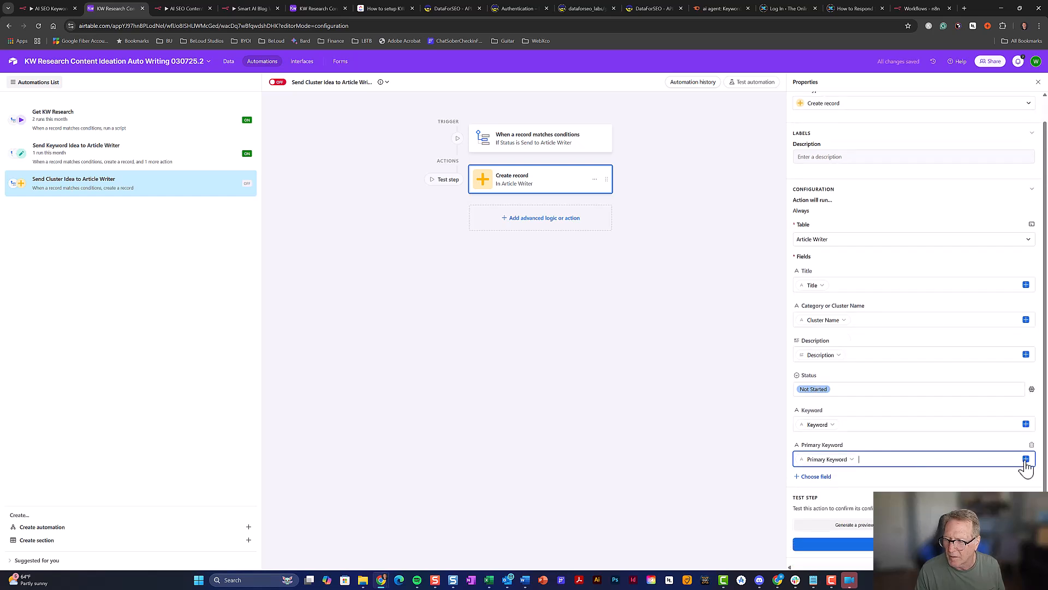
pyautogui.click(819, 477)
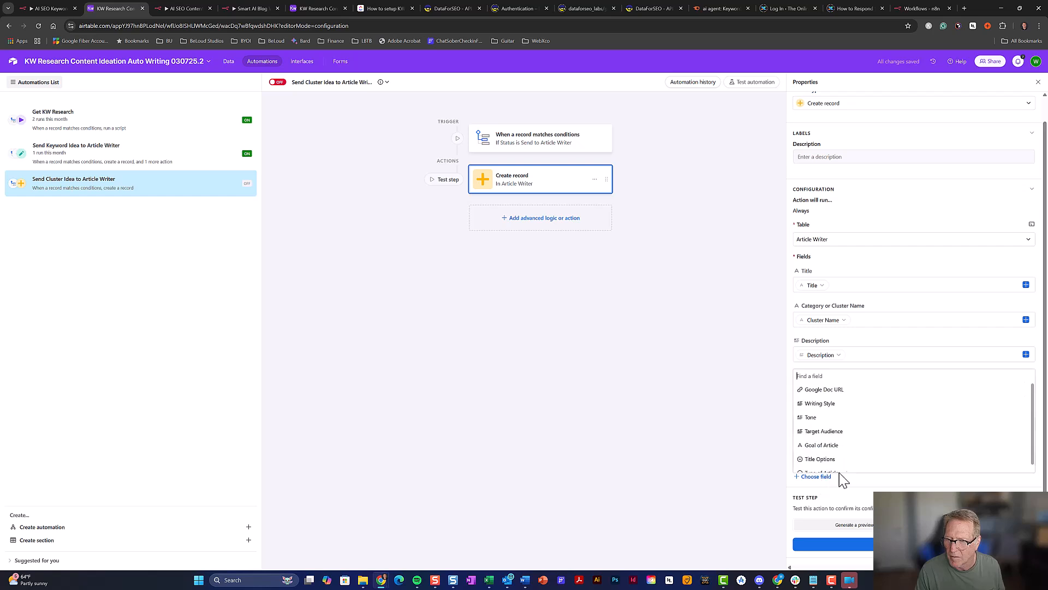
pyautogui.scroll(-1, 872, 458)
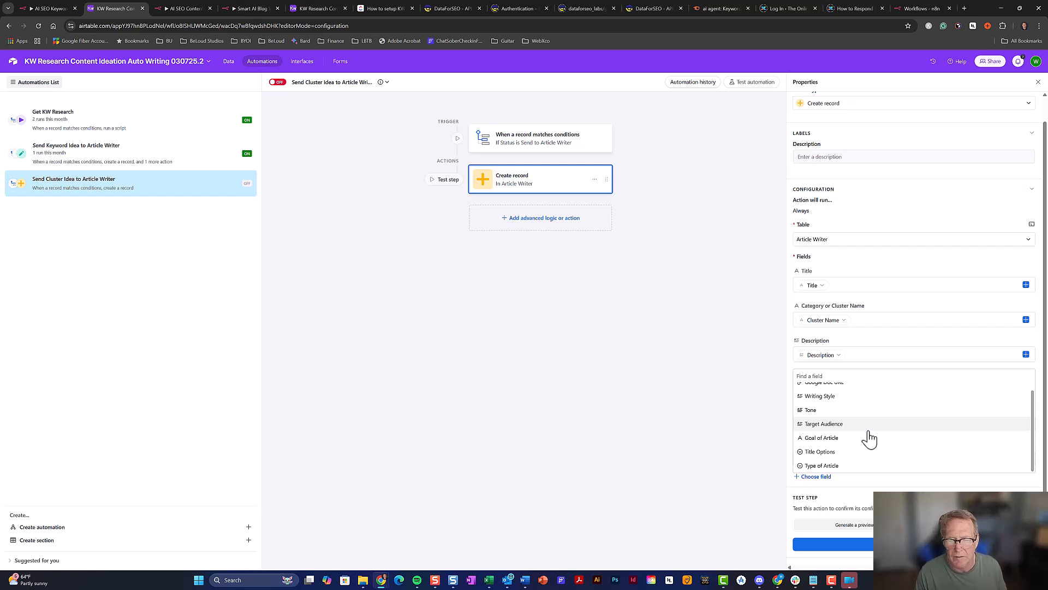
pyautogui.click(916, 486)
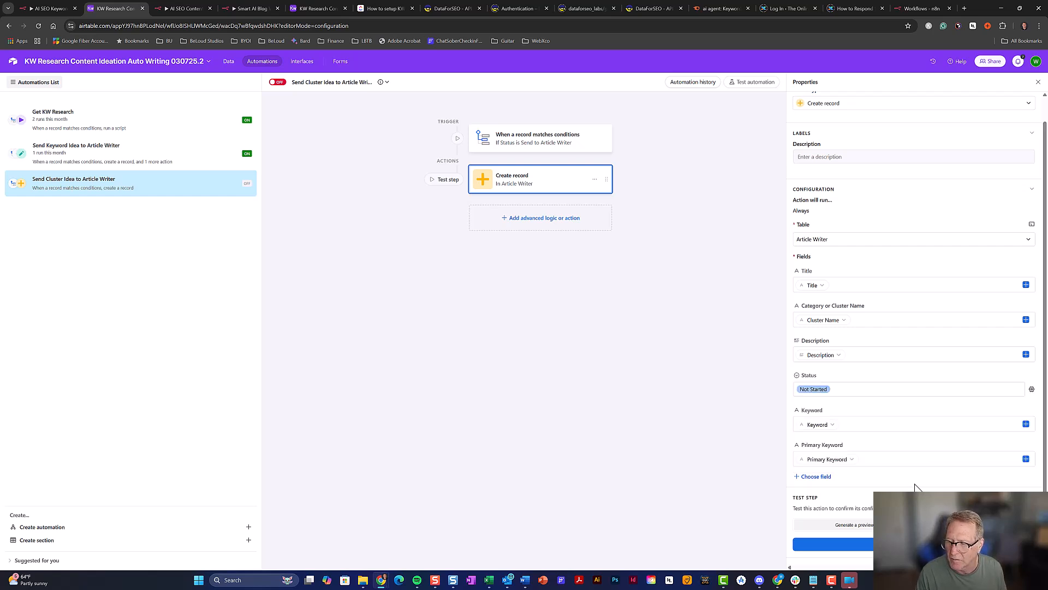
# Add an Update record action on Content Ideas from Clusters using the trigger's Airtable record ID
pyautogui.click(538, 224)
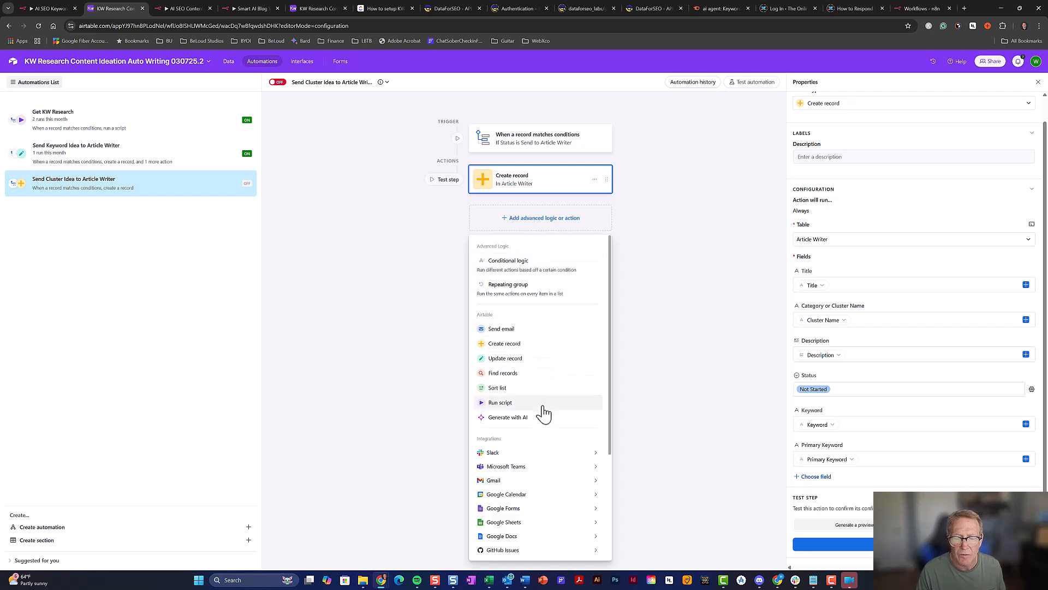
pyautogui.click(540, 363)
pyautogui.click(843, 280)
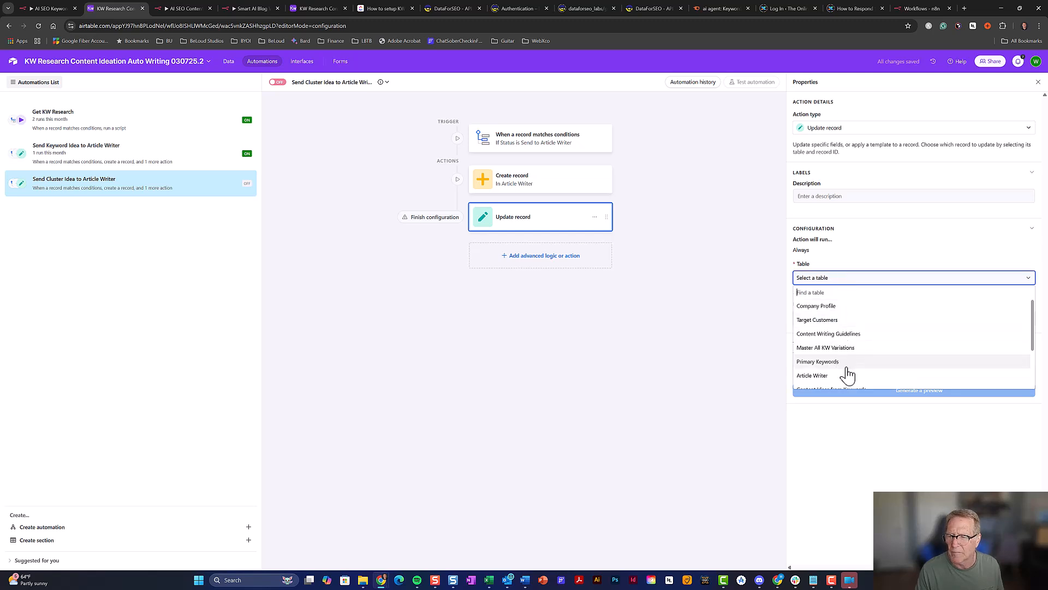
pyautogui.scroll(-4, 848, 371)
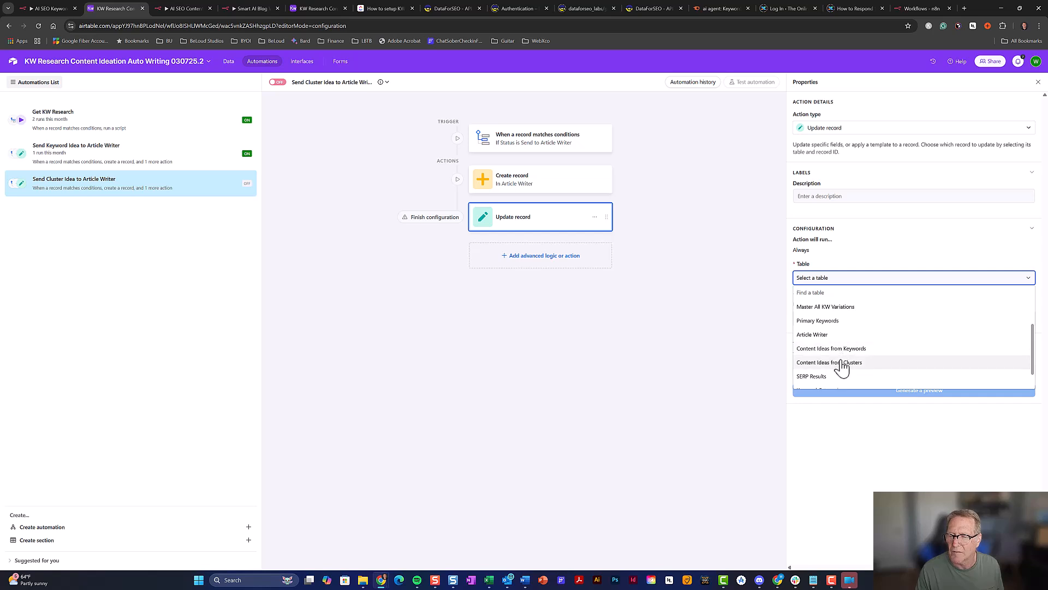
pyautogui.click(842, 362)
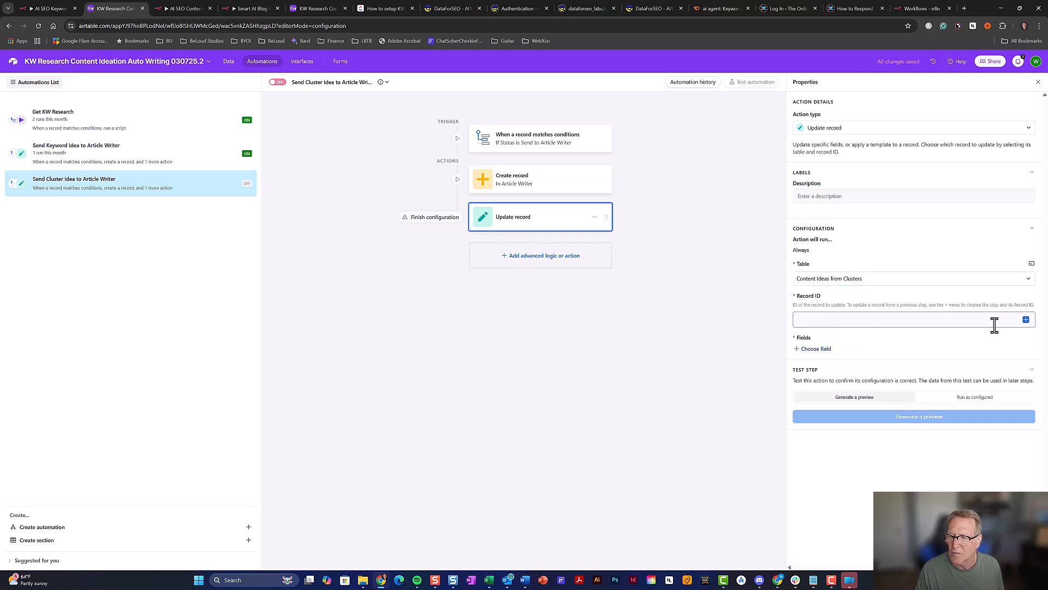
pyautogui.click(1027, 320)
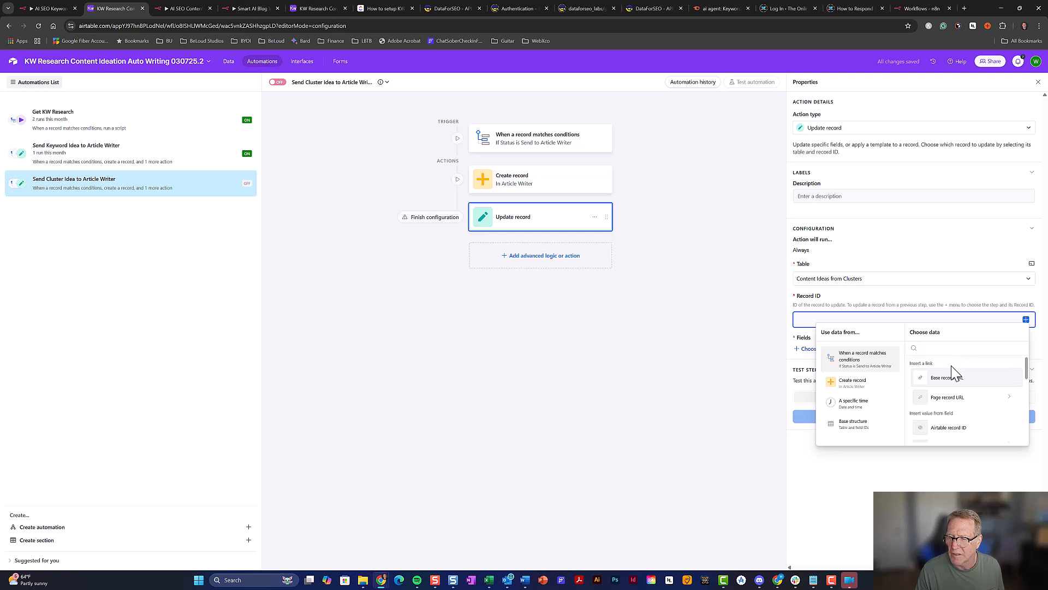
pyautogui.scroll(-2, 955, 382)
pyautogui.click(951, 388)
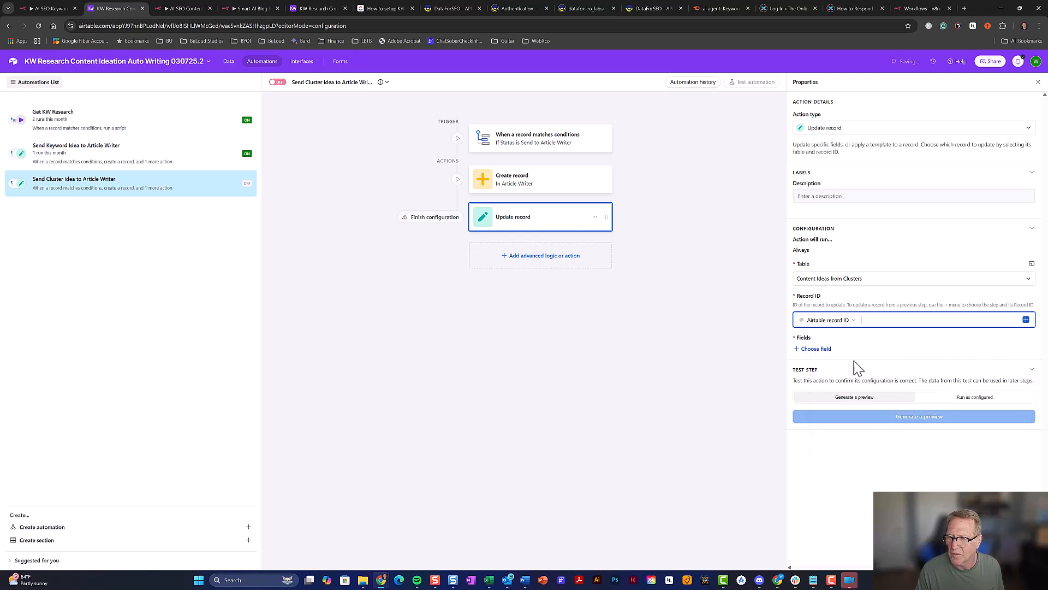
# Have the update set Status to In Article Writer
pyautogui.click(819, 349)
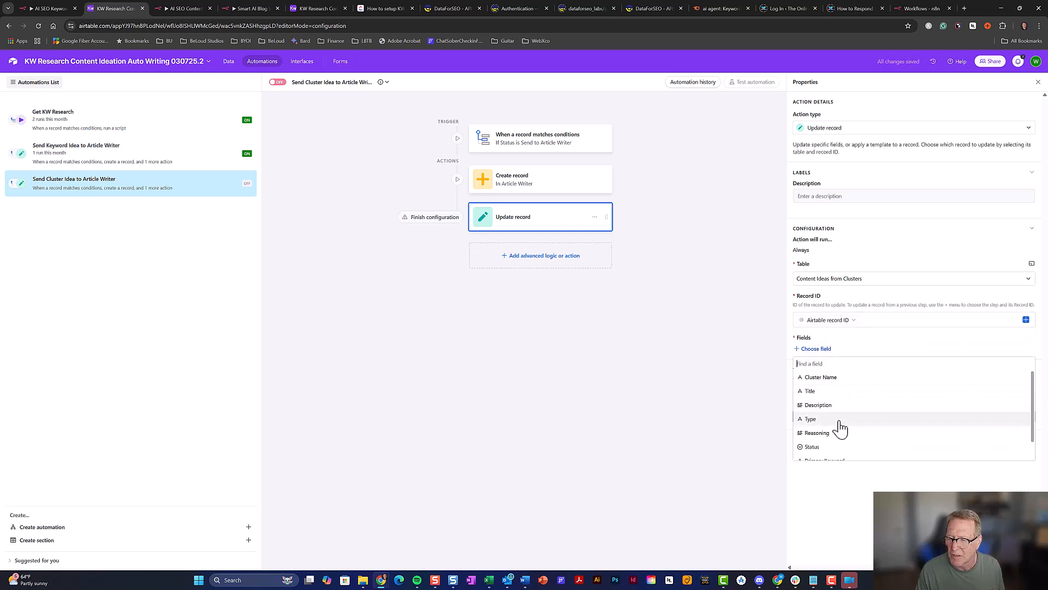
pyautogui.click(851, 449)
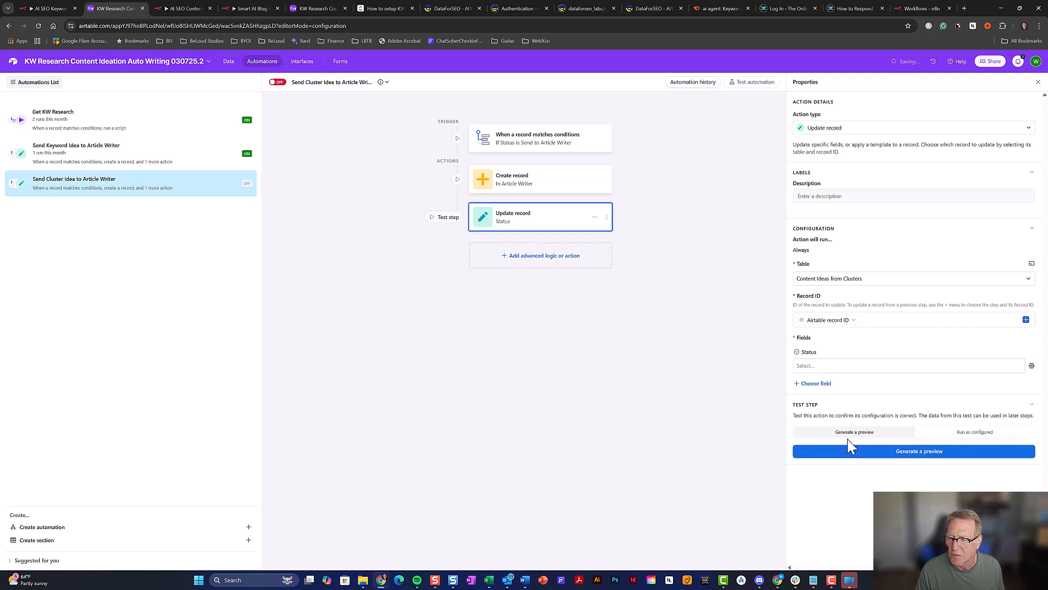
pyautogui.click(850, 374)
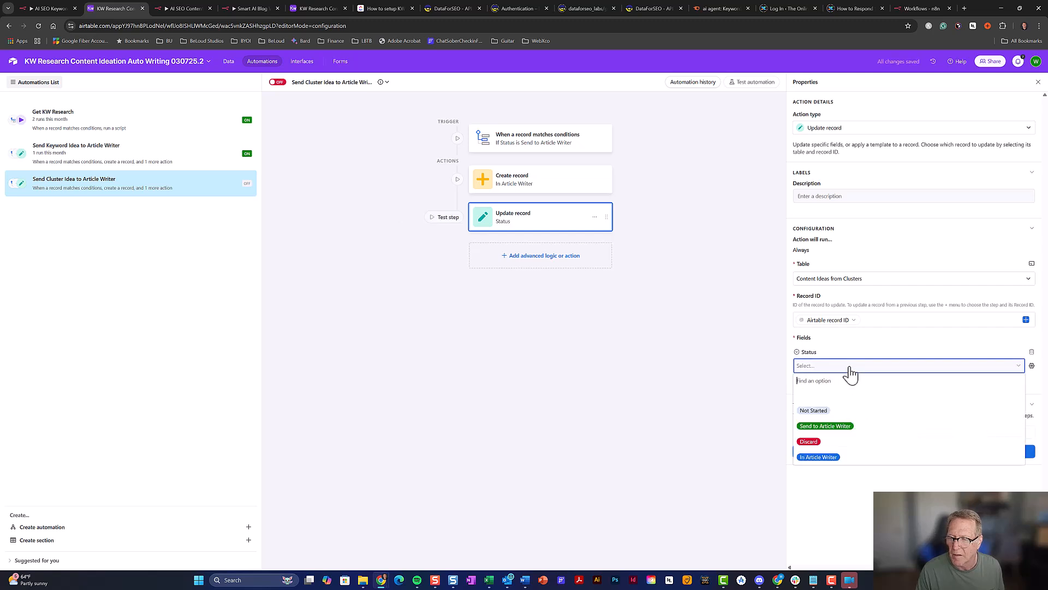
pyautogui.click(831, 458)
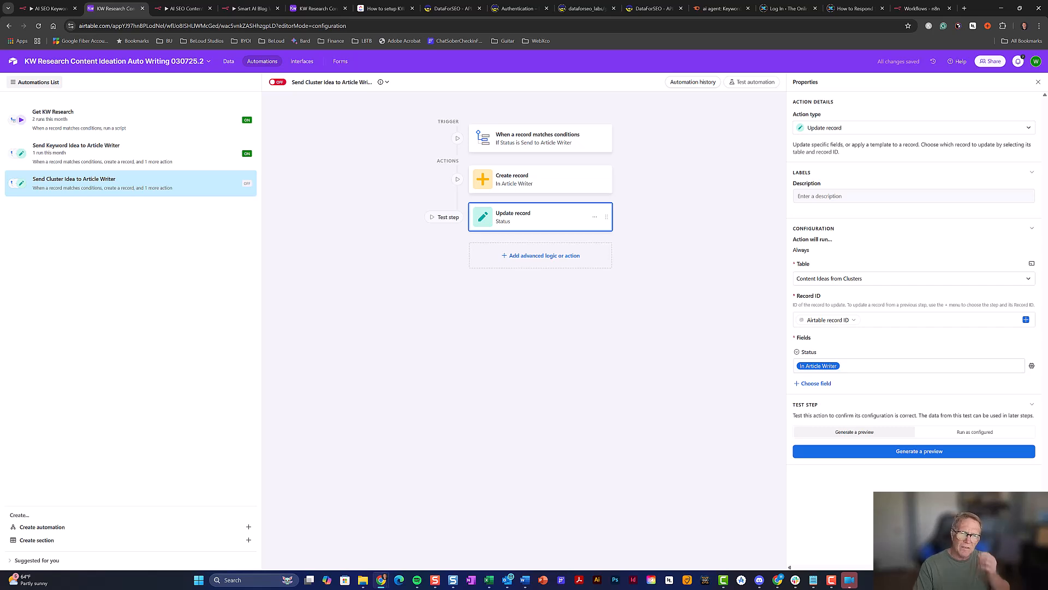
# Turn the new automation on and return to the Content Ideas from Clusters data
pyautogui.click(277, 83)
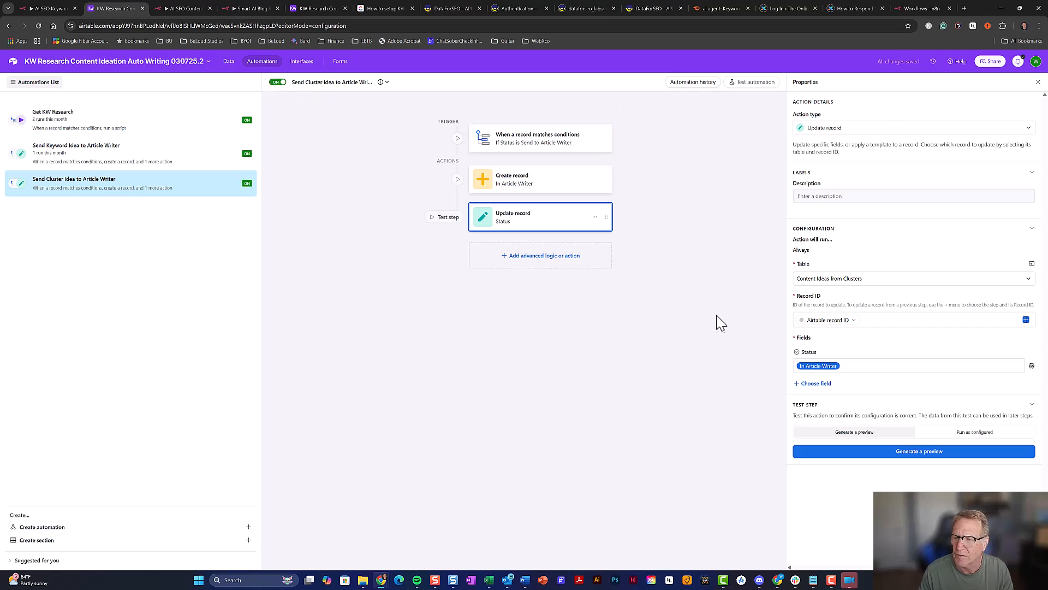
pyautogui.click(228, 63)
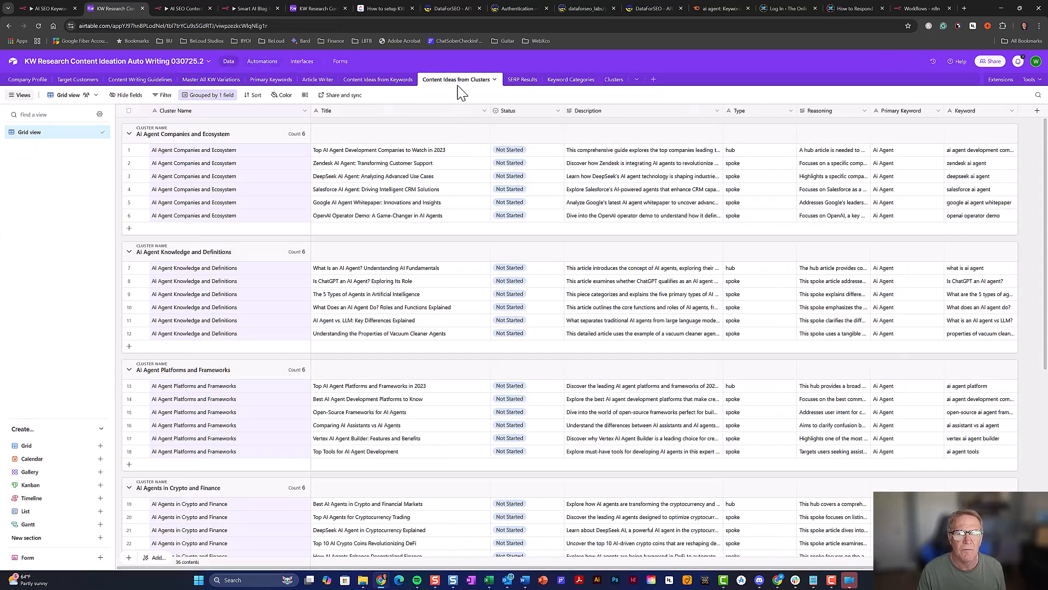
# Set the first cluster idea to Send to Article Writer and check its new Article Writer record
pyautogui.click(541, 157)
pyautogui.click(545, 155)
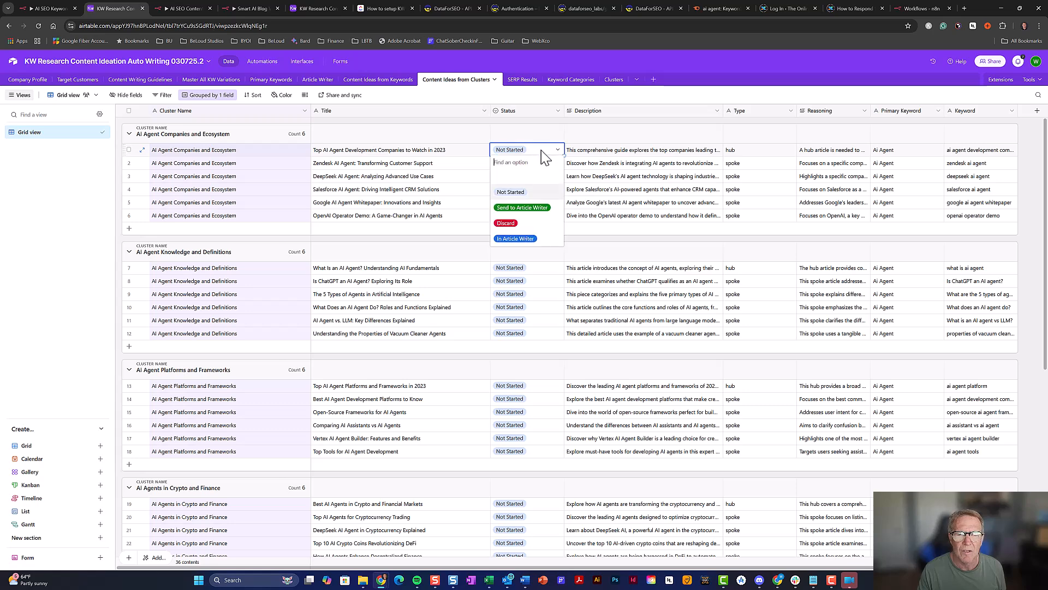
pyautogui.click(548, 208)
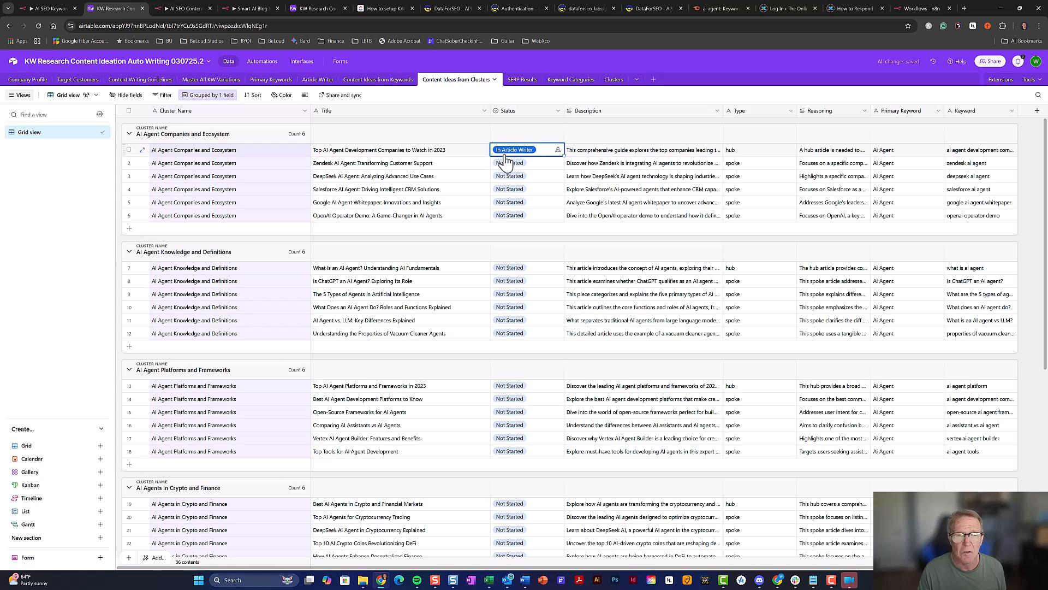
pyautogui.click(318, 79)
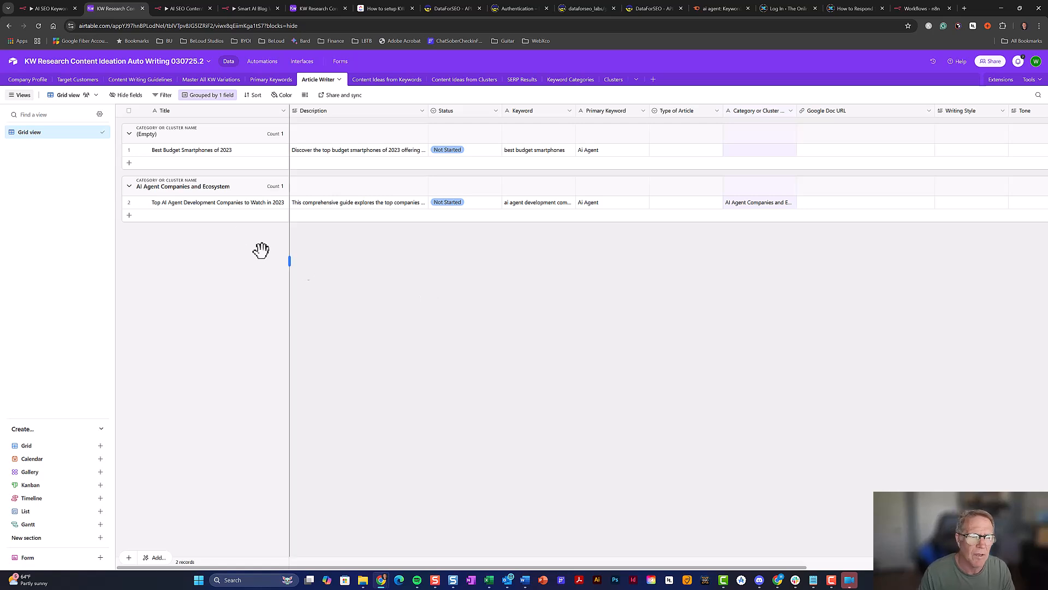
# Remove the Category or Cluster Name grouping from the Article Writer view
pyautogui.click(207, 104)
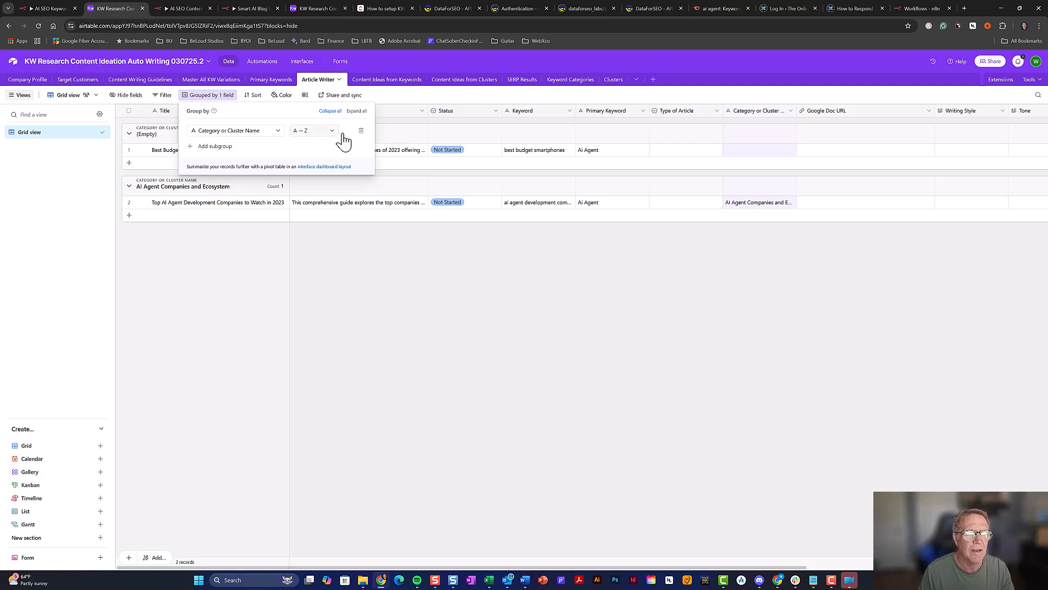
pyautogui.click(360, 130)
pyautogui.click(598, 222)
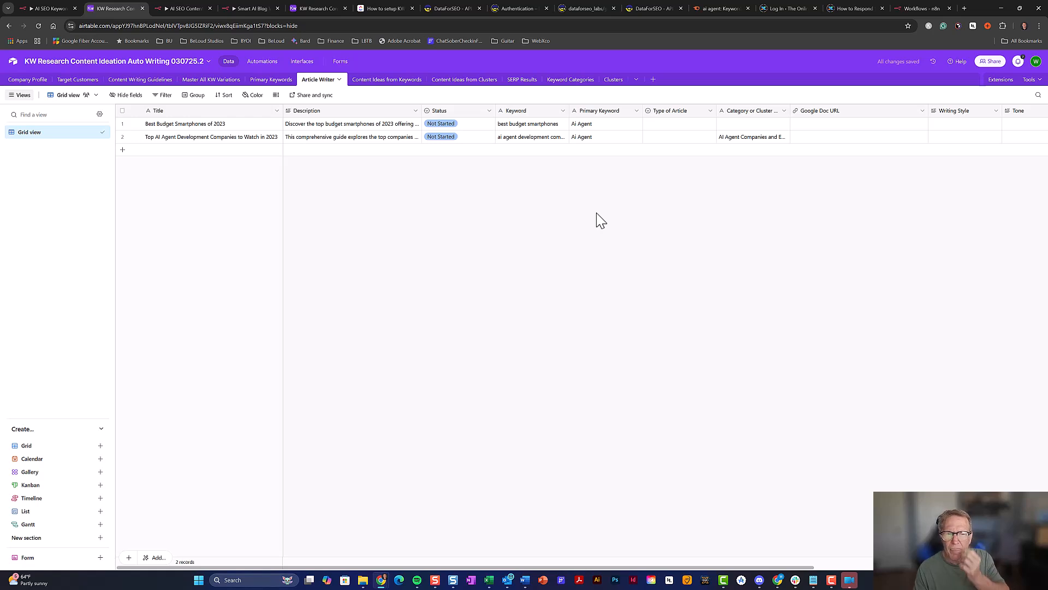
# Review the first record's Type of Article options, then switch to the n8n workflow tab
pyautogui.click(682, 125)
pyautogui.click(683, 125)
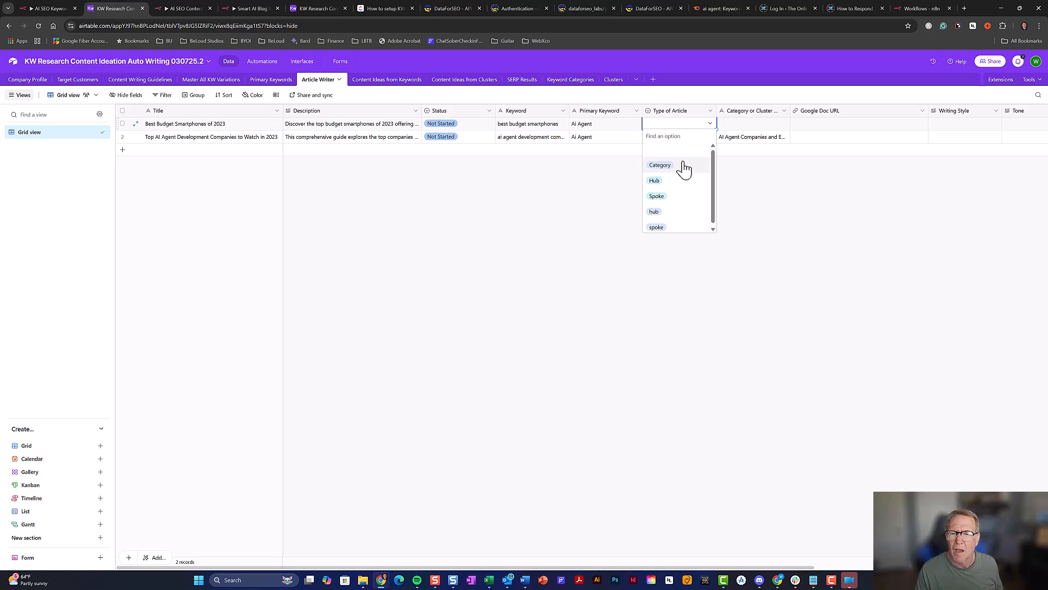
pyautogui.click(756, 214)
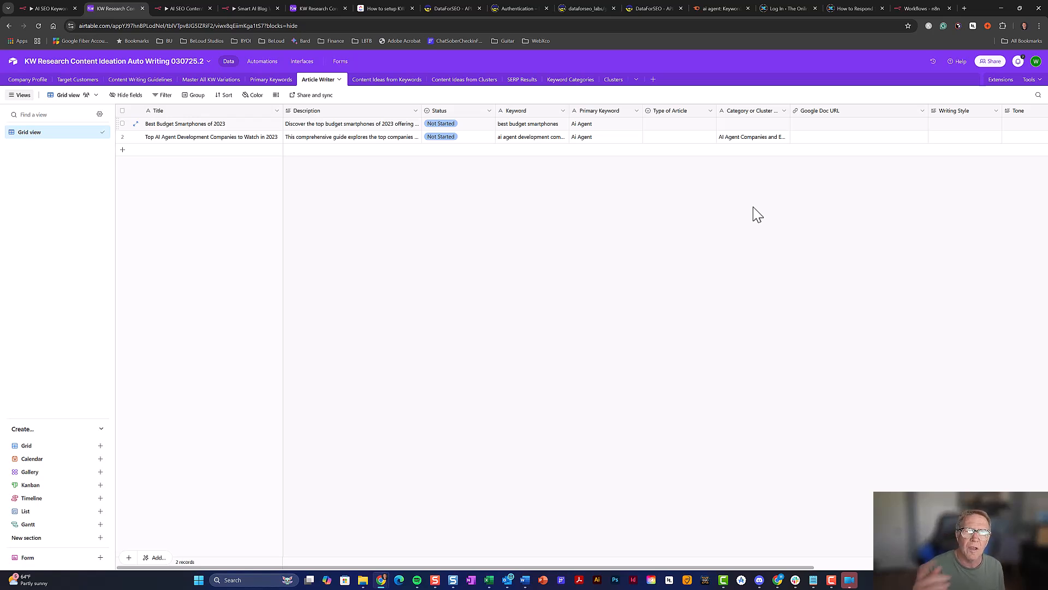
pyautogui.click(688, 124)
pyautogui.click(688, 125)
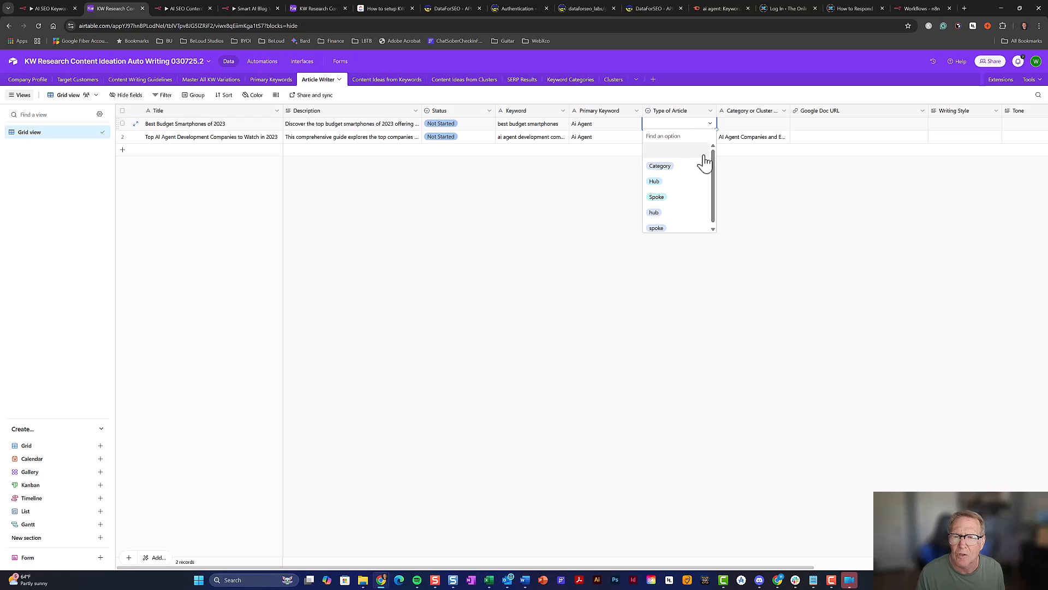
pyautogui.moveTo(712, 159); pyautogui.dragTo(702, 171)
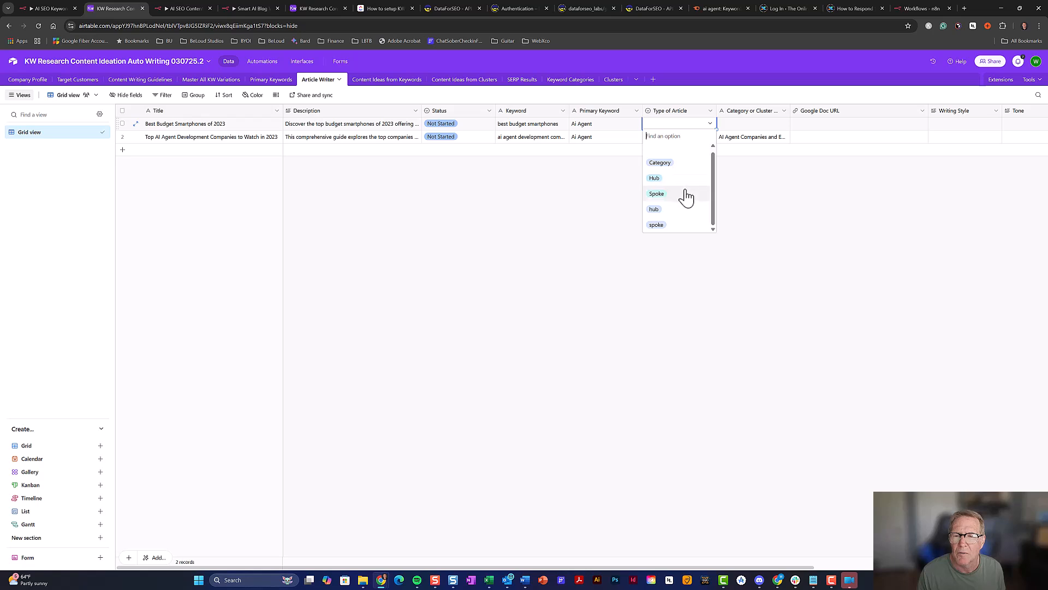
pyautogui.click(743, 199)
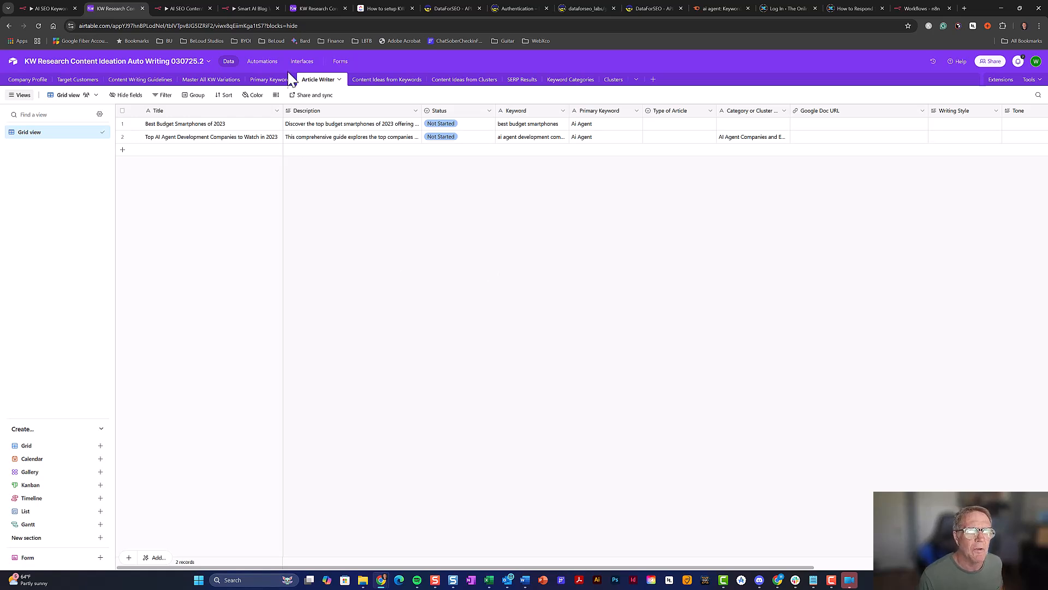
pyautogui.click(257, 9)
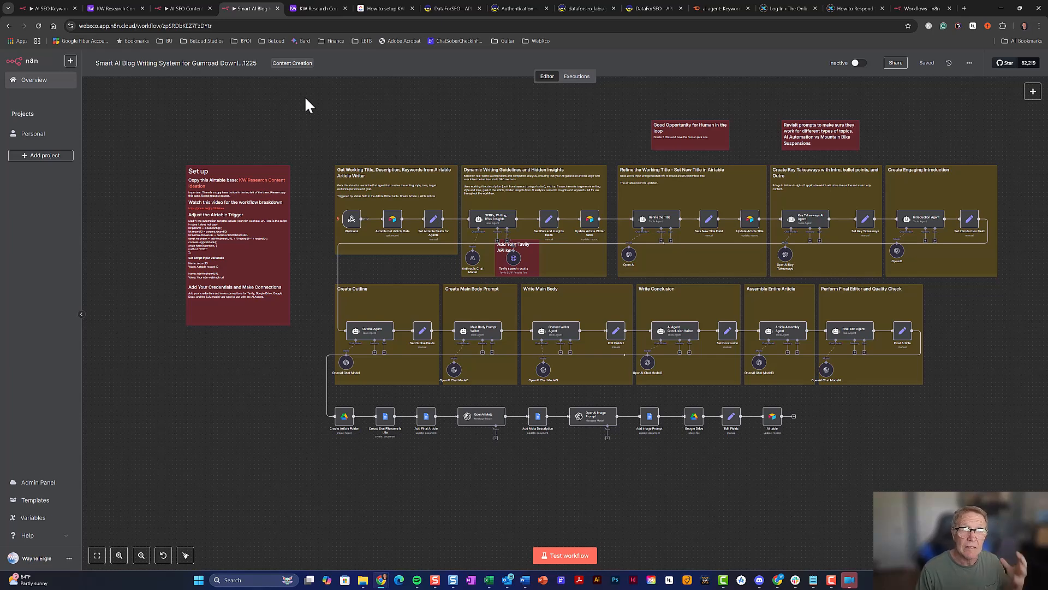
# Create a new automation in the Airtable base named 'Write Article'
pyautogui.click(109, 8)
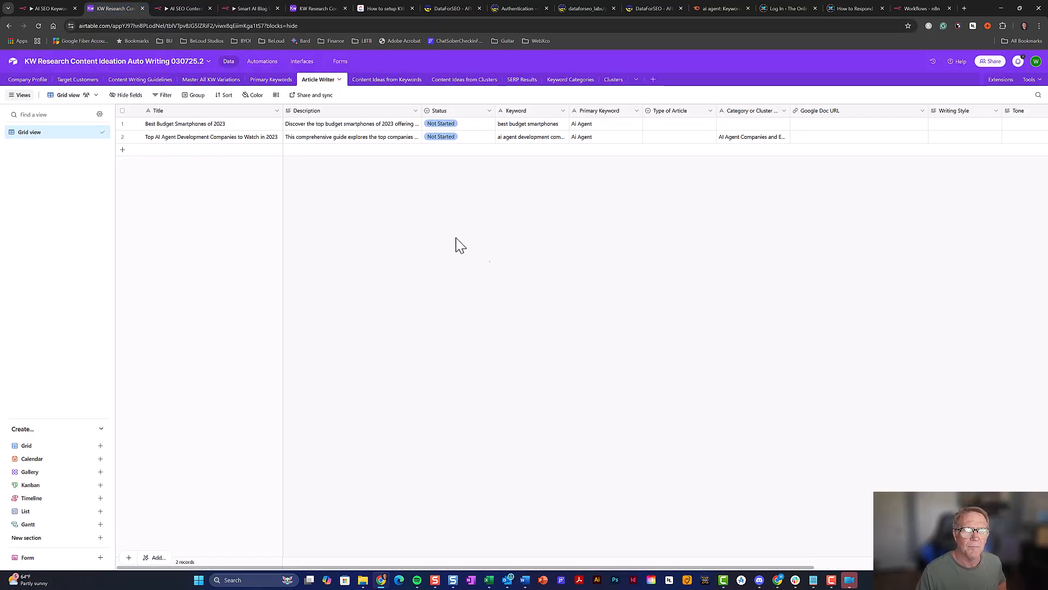
pyautogui.click(272, 65)
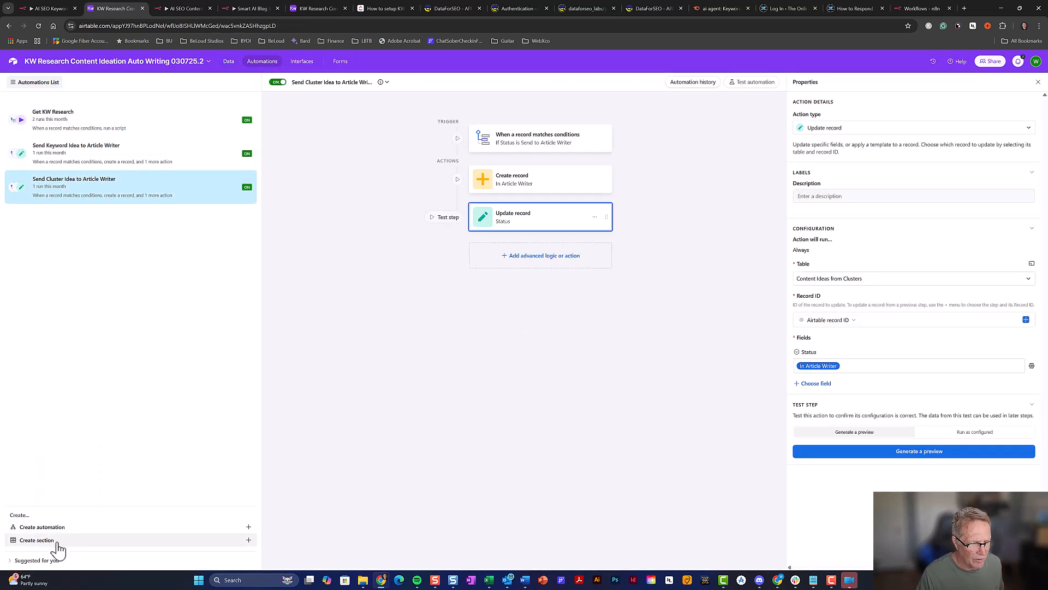
pyautogui.click(71, 531)
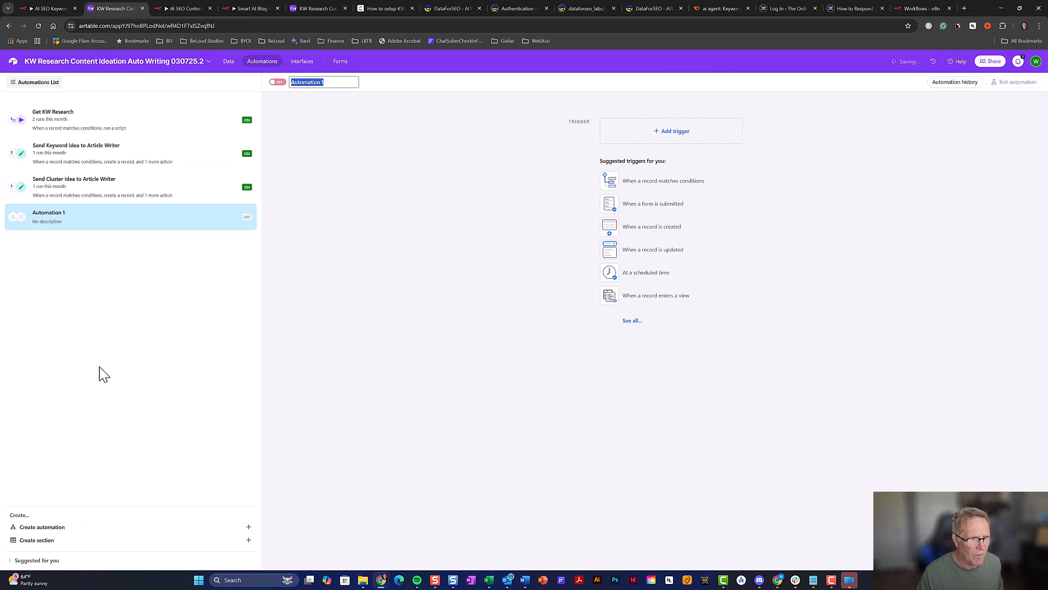
pyautogui.click(325, 83)
pyautogui.moveTo(324, 83); pyautogui.dragTo(297, 87)
pyautogui.write('Write Article')
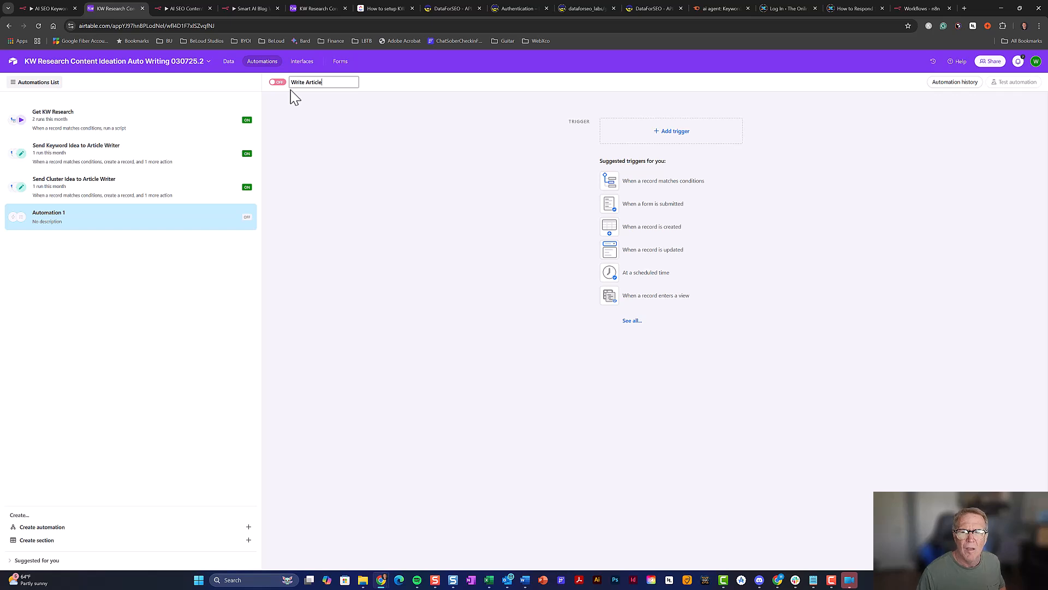
pyautogui.click(435, 216)
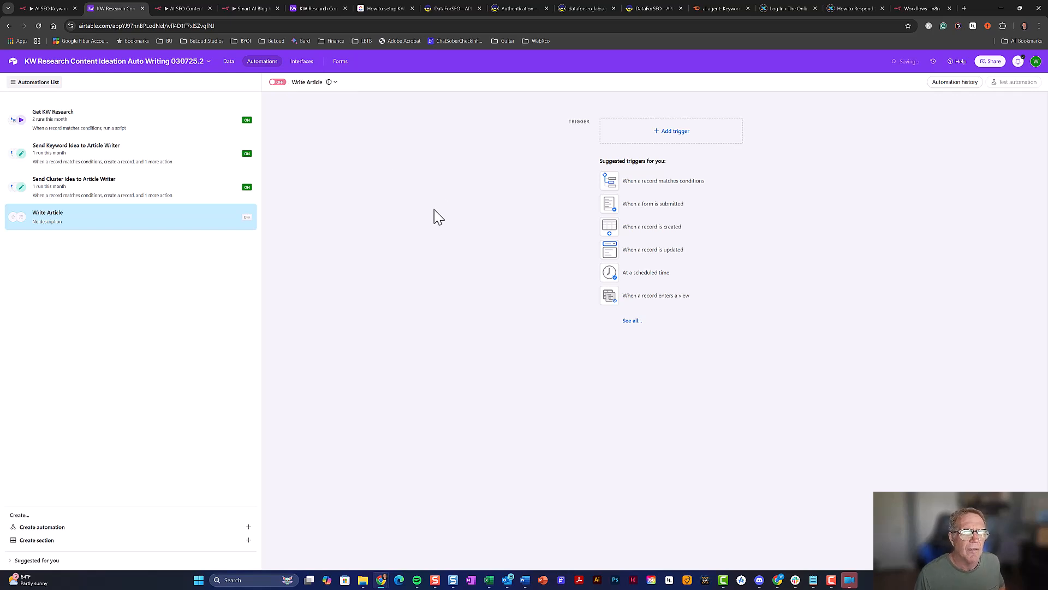
# Check the existing Write Draft automation, then give Write Article a 'When a record matches conditions' trigger
pyautogui.click(321, 8)
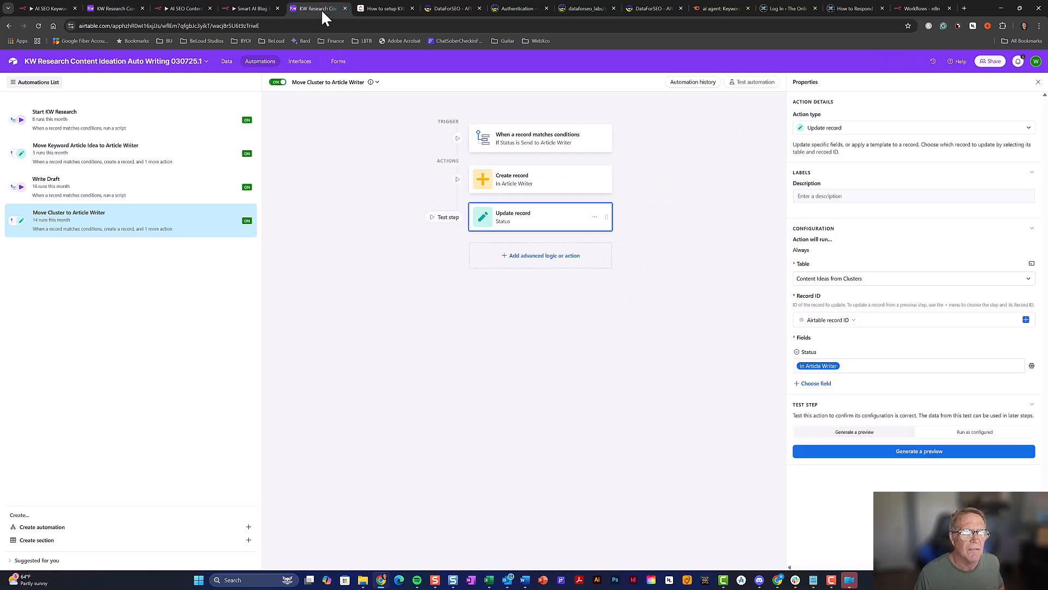
pyautogui.click(137, 197)
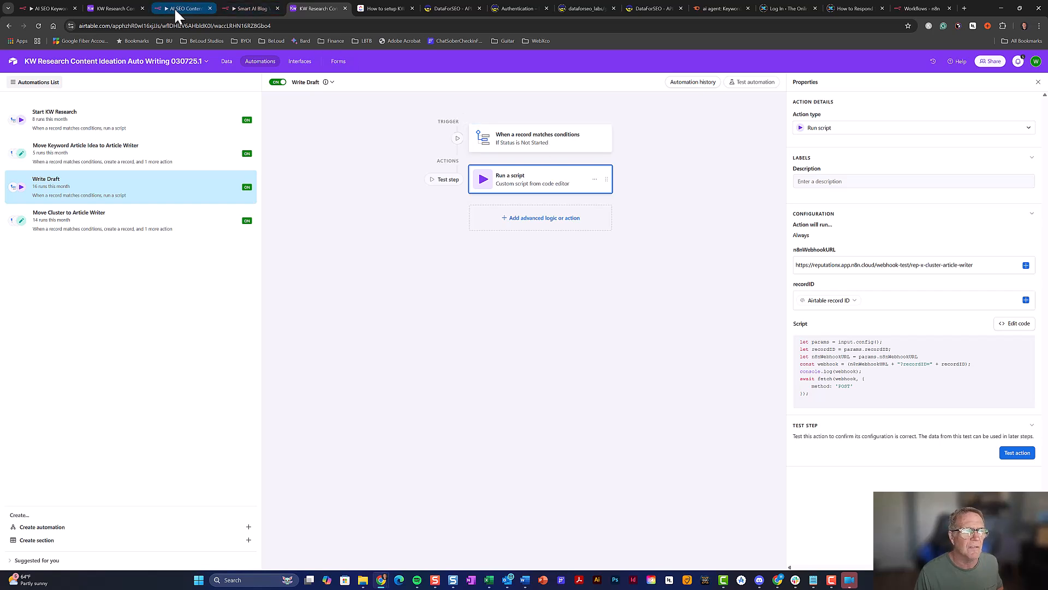
pyautogui.click(126, 10)
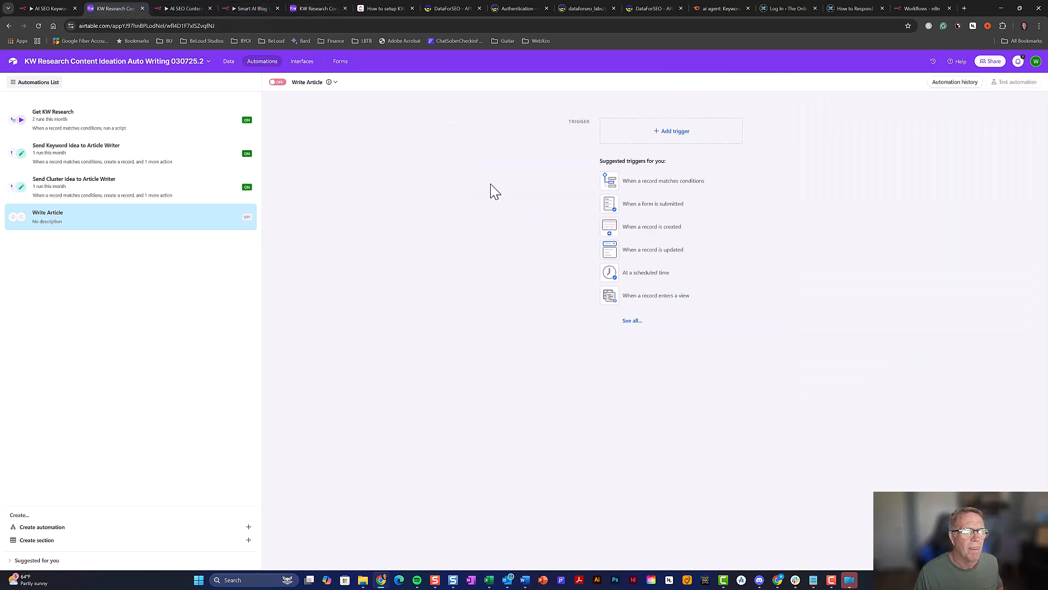
pyautogui.click(665, 181)
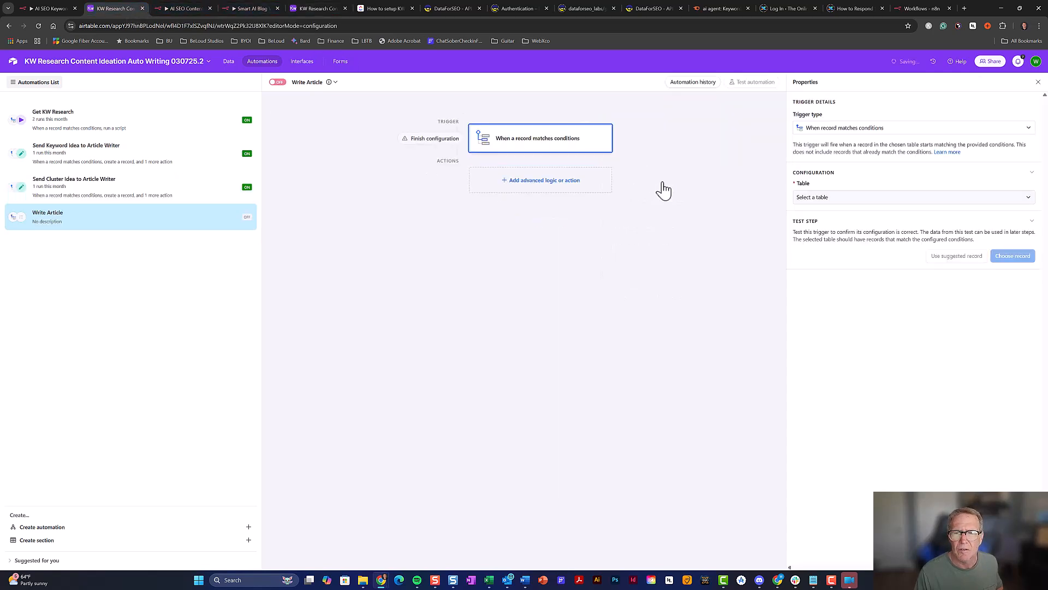
# Make the trigger watch Article Writer for Status is Write Article, then add a Run script action
pyautogui.click(879, 202)
pyautogui.click(861, 297)
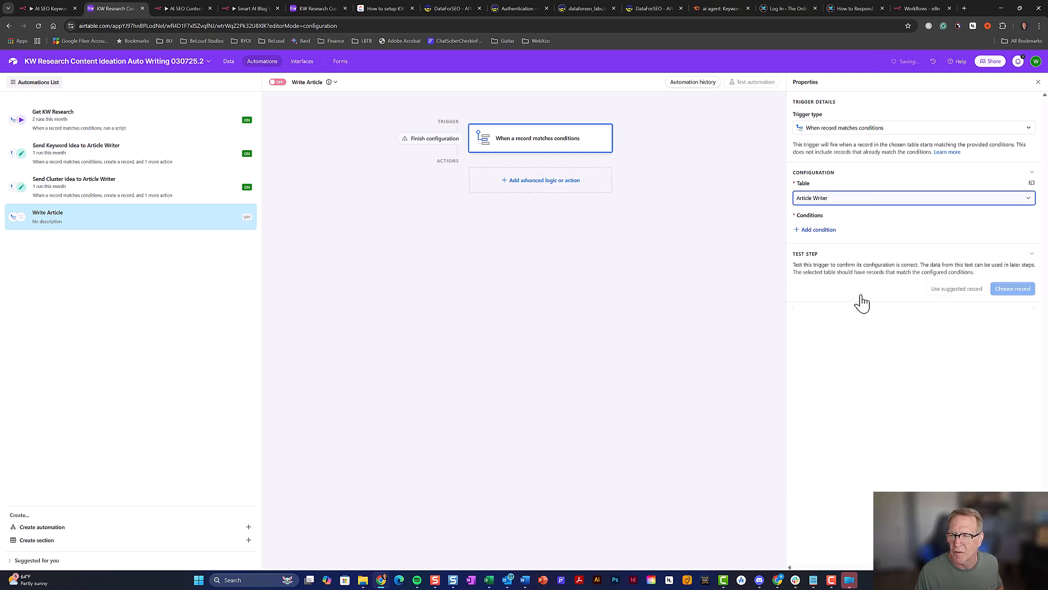
pyautogui.click(826, 230)
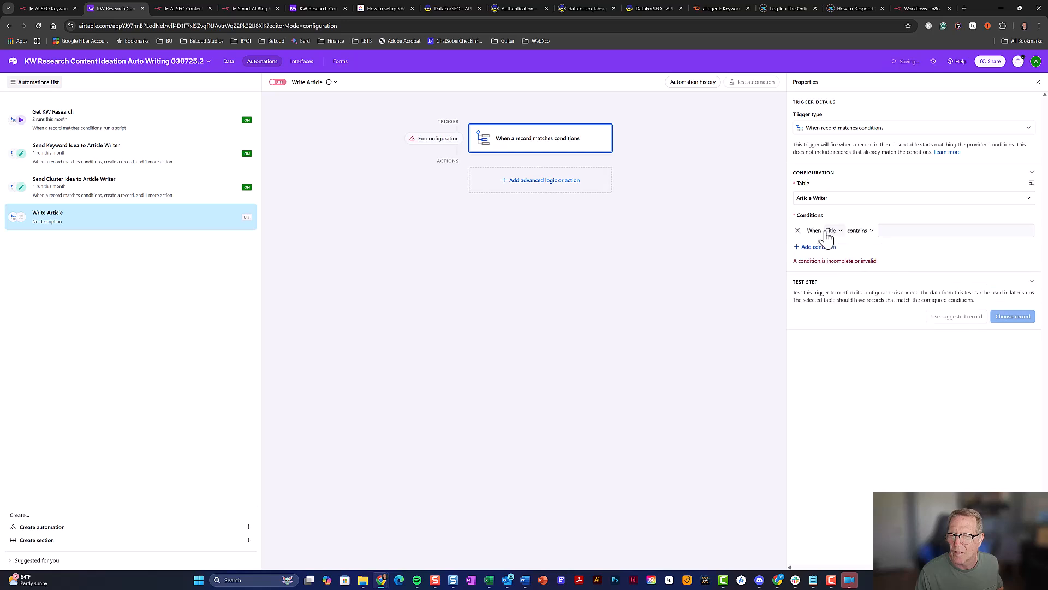
pyautogui.click(834, 231)
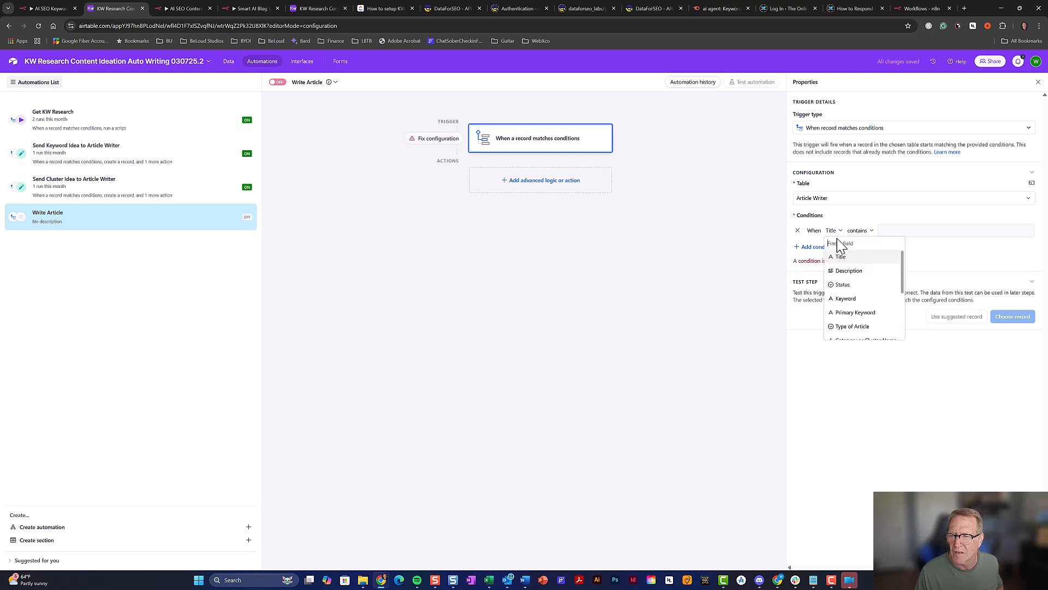
pyautogui.click(849, 285)
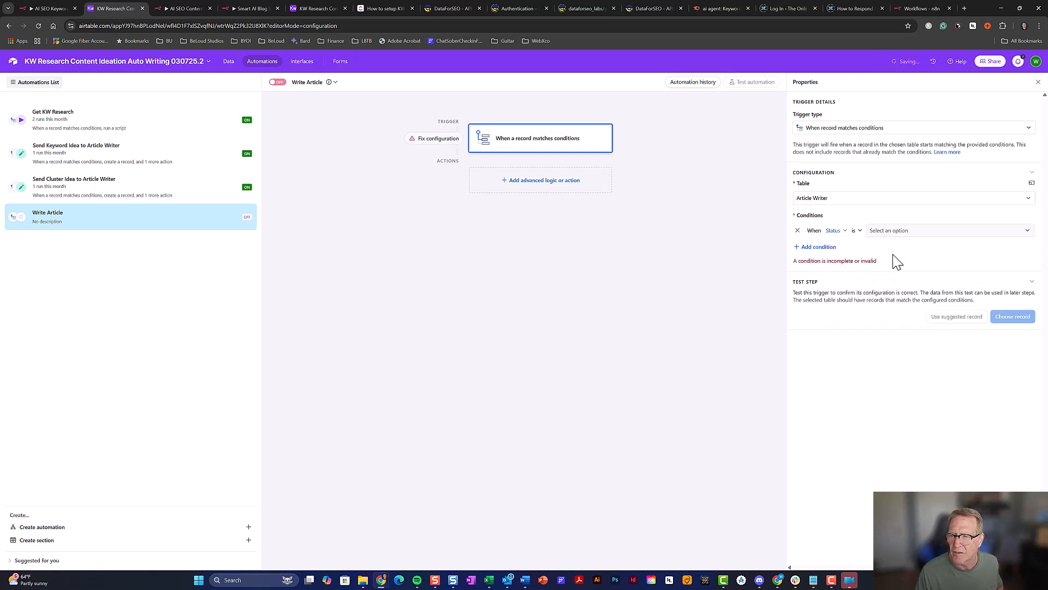
pyautogui.click(904, 233)
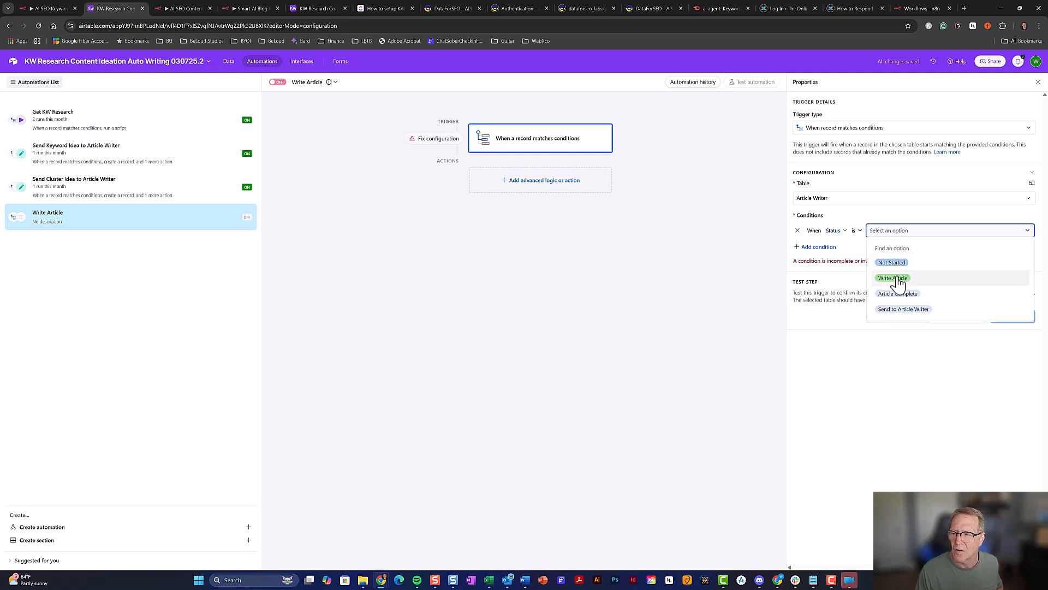
pyautogui.click(897, 278)
pyautogui.click(537, 186)
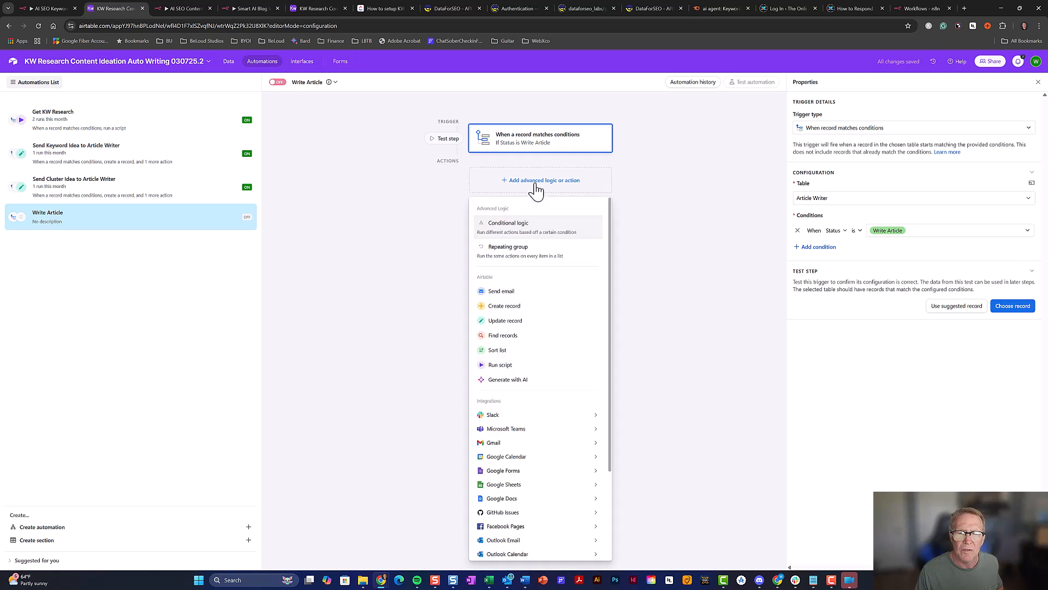
pyautogui.click(543, 366)
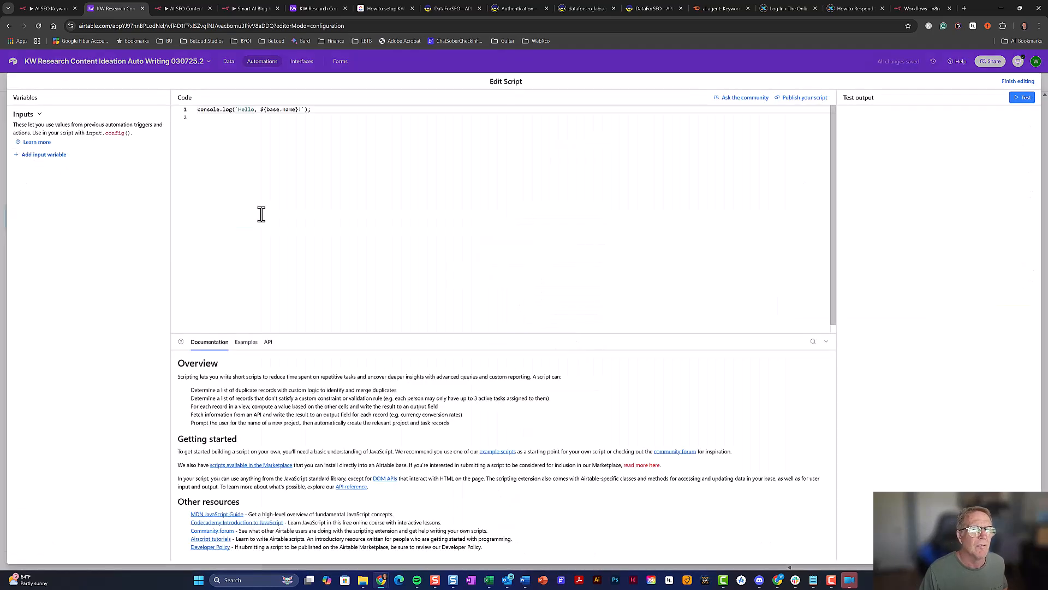
# In n8n, open the red Set up note and select its Airtable trigger script lines
pyautogui.click(238, 9)
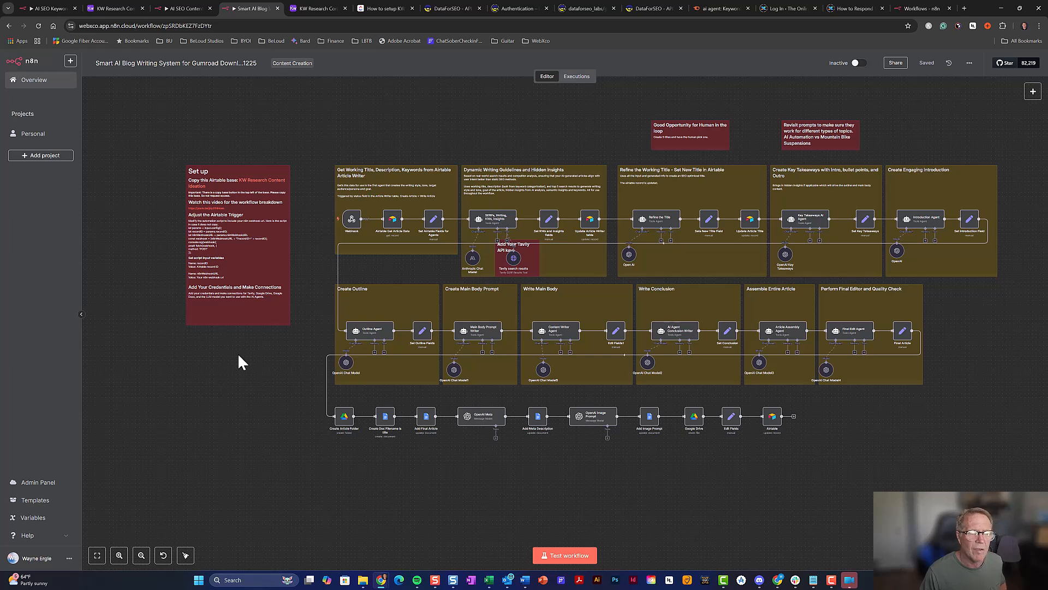
pyautogui.scroll(5, 229, 355)
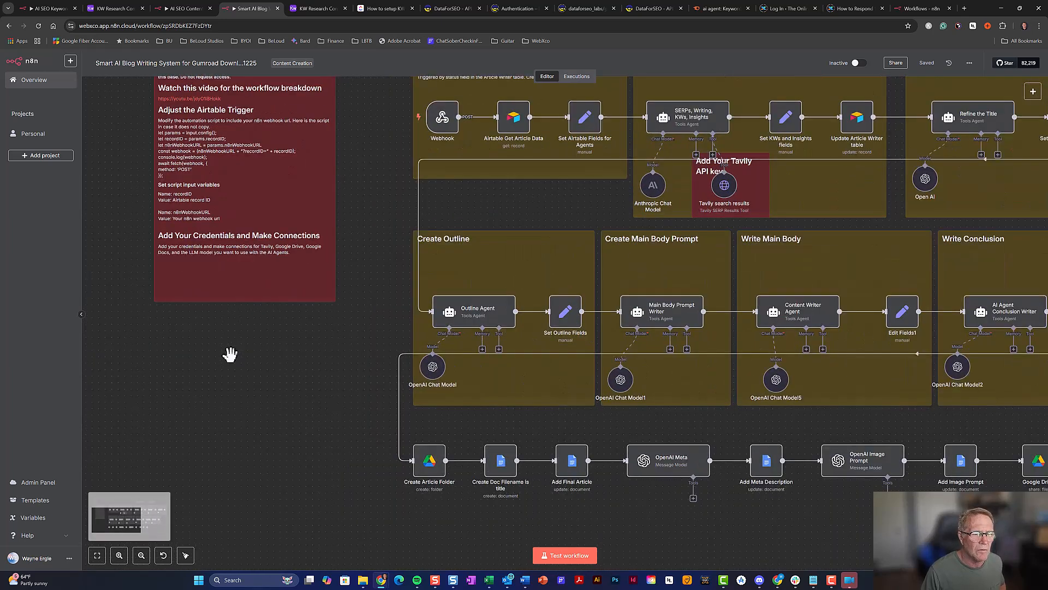
pyautogui.doubleClick(257, 208)
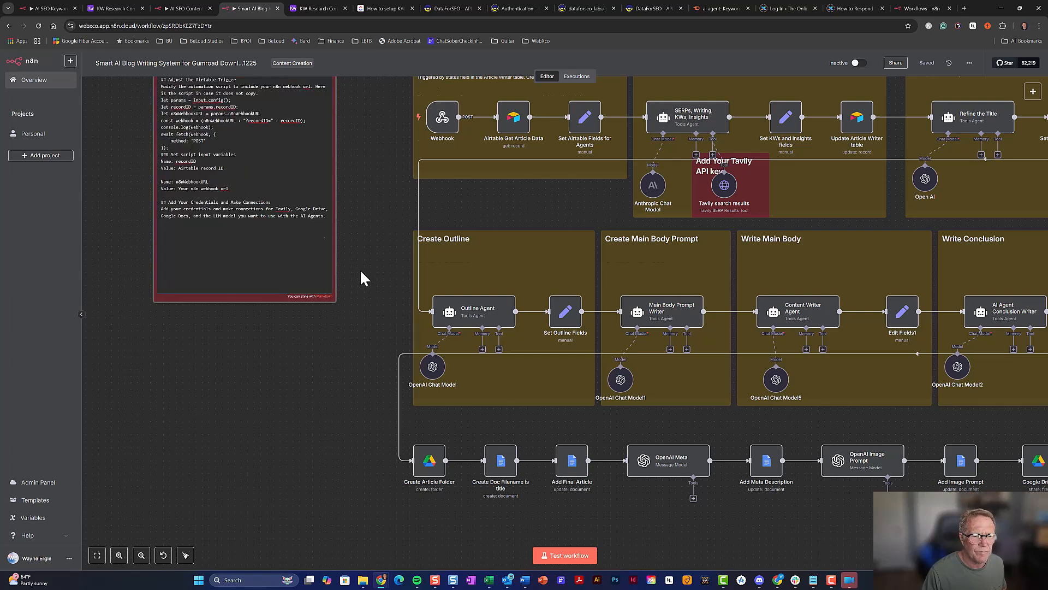
pyautogui.scroll(3, 359, 269)
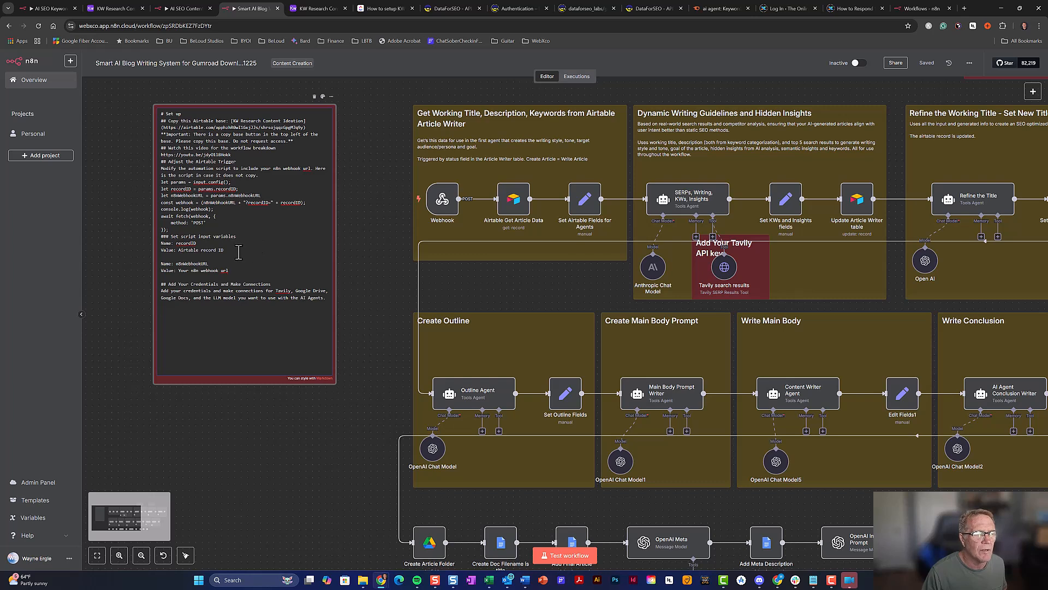
pyautogui.moveTo(171, 230); pyautogui.dragTo(158, 187)
pyautogui.hotkey('ctrl', 'c')
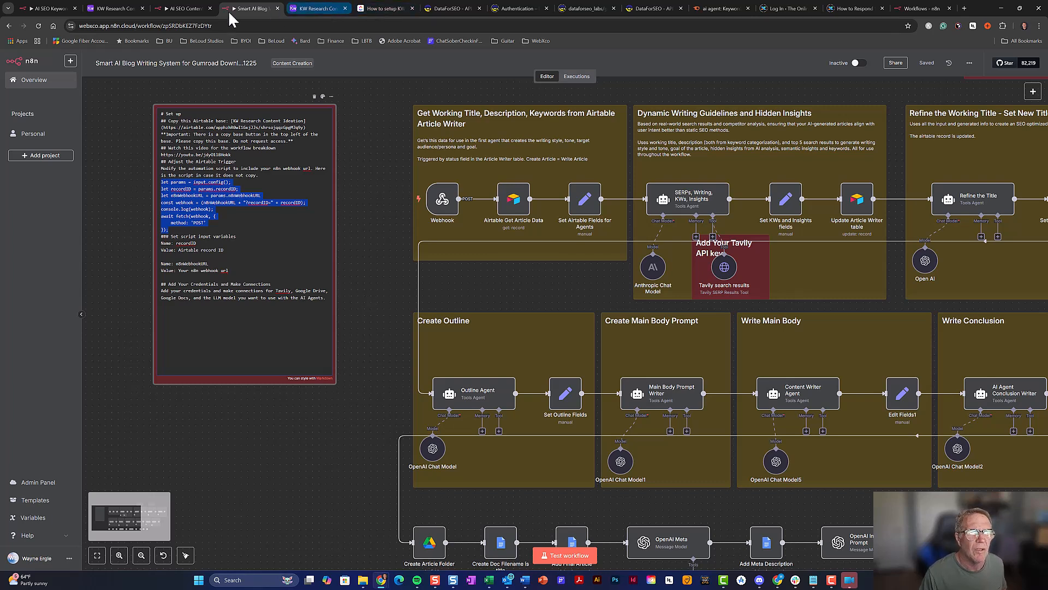
# Paste the webhook script over the console.log line, reopen the code, and add an input variable
pyautogui.click(128, 8)
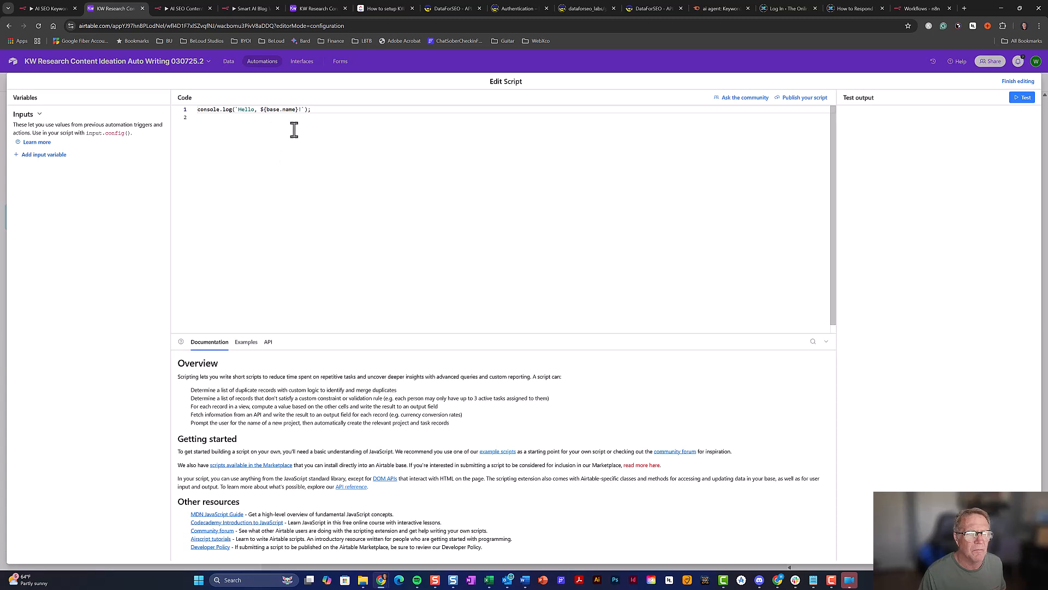
pyautogui.moveTo(330, 111); pyautogui.dragTo(196, 111)
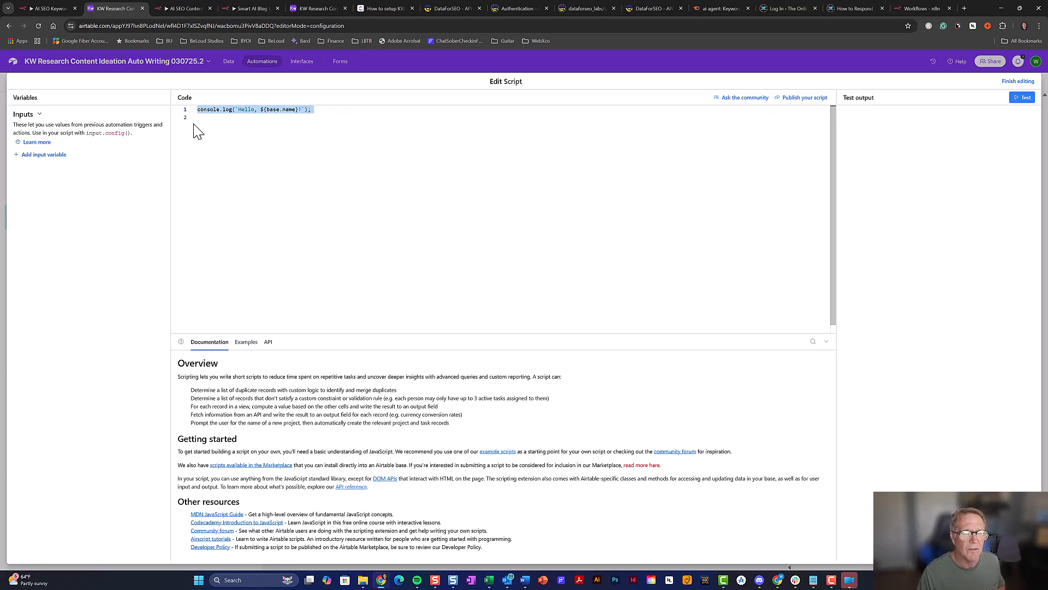
pyautogui.hotkey('ctrl', 'v')
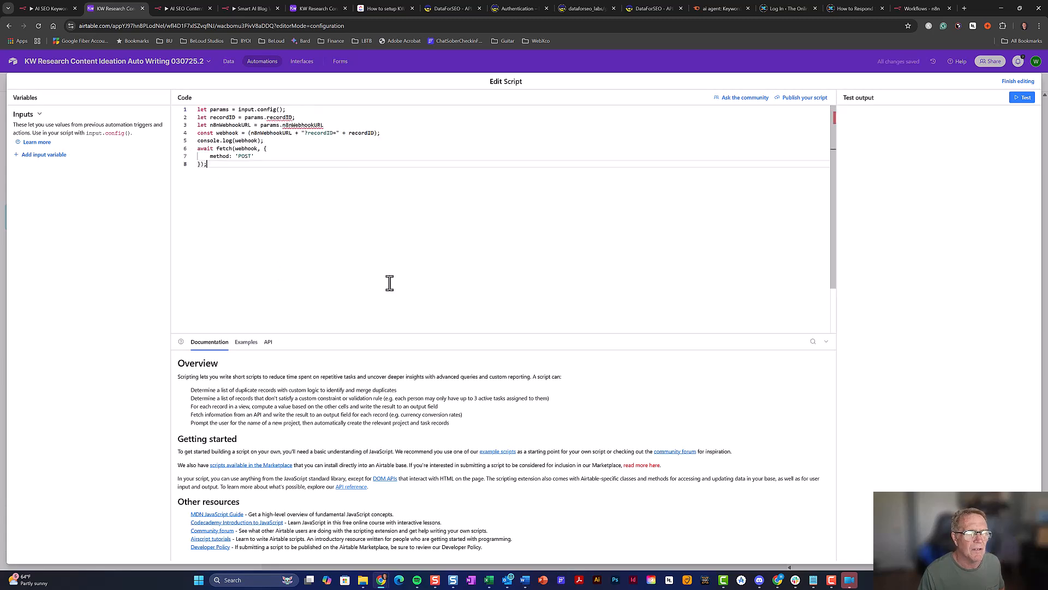
pyautogui.press('Escape')
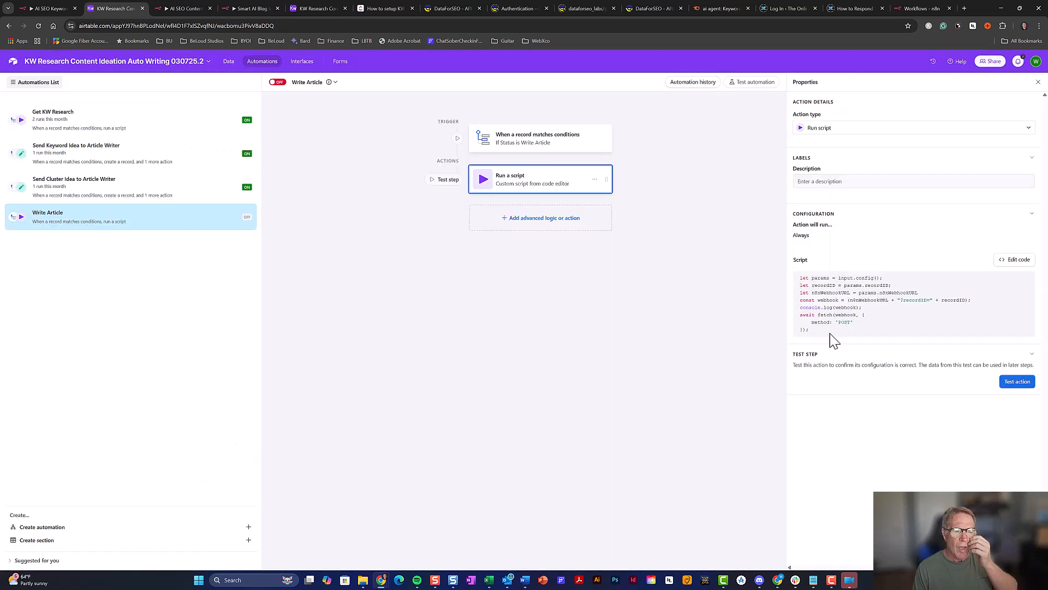
pyautogui.click(1017, 260)
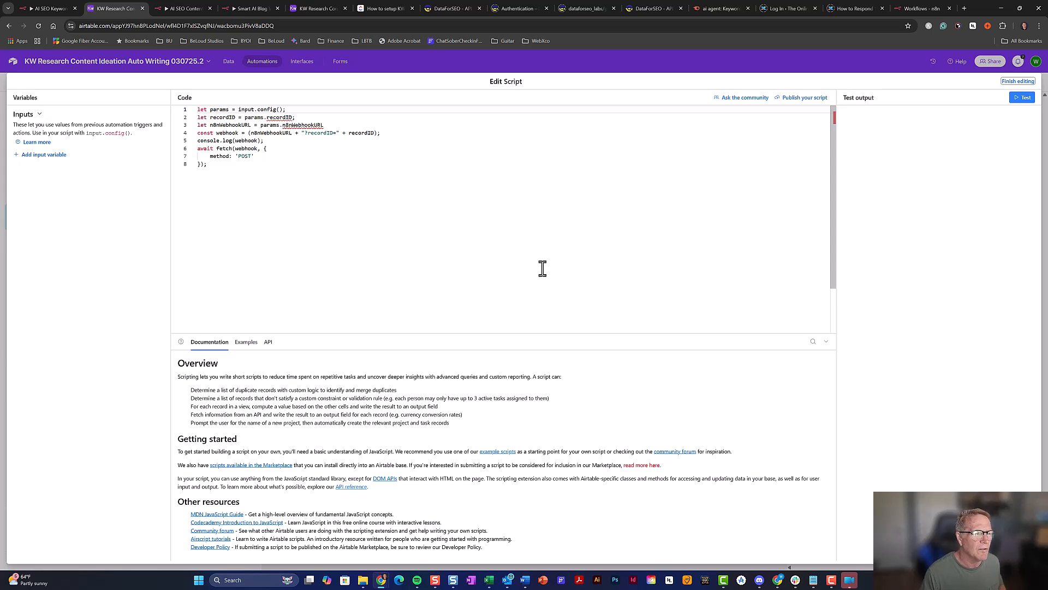
pyautogui.click(62, 155)
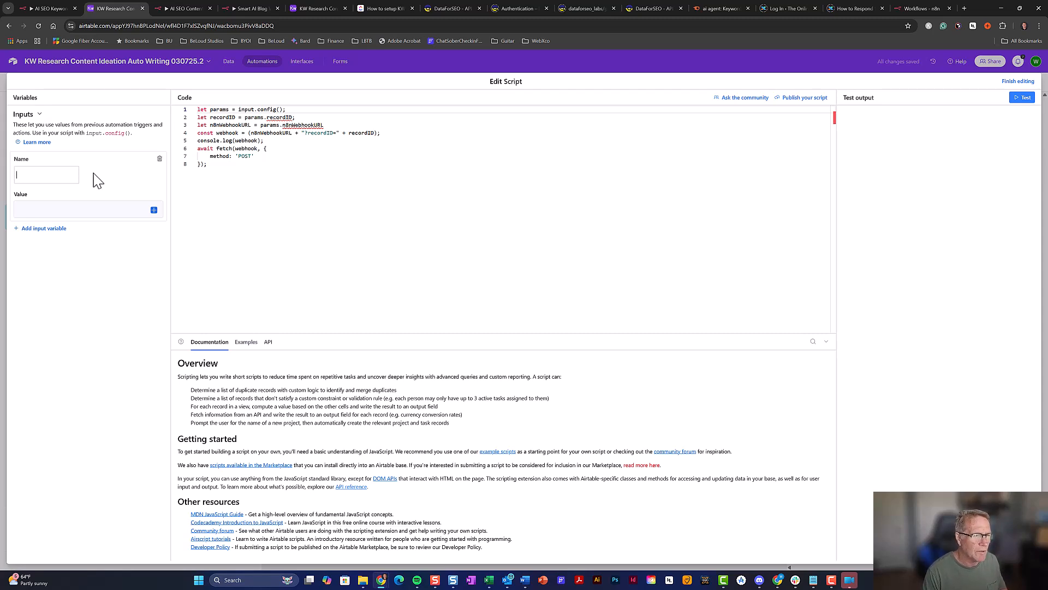
# Name the first script input recordID and set it to the Airtable record ID
pyautogui.write('recordID')
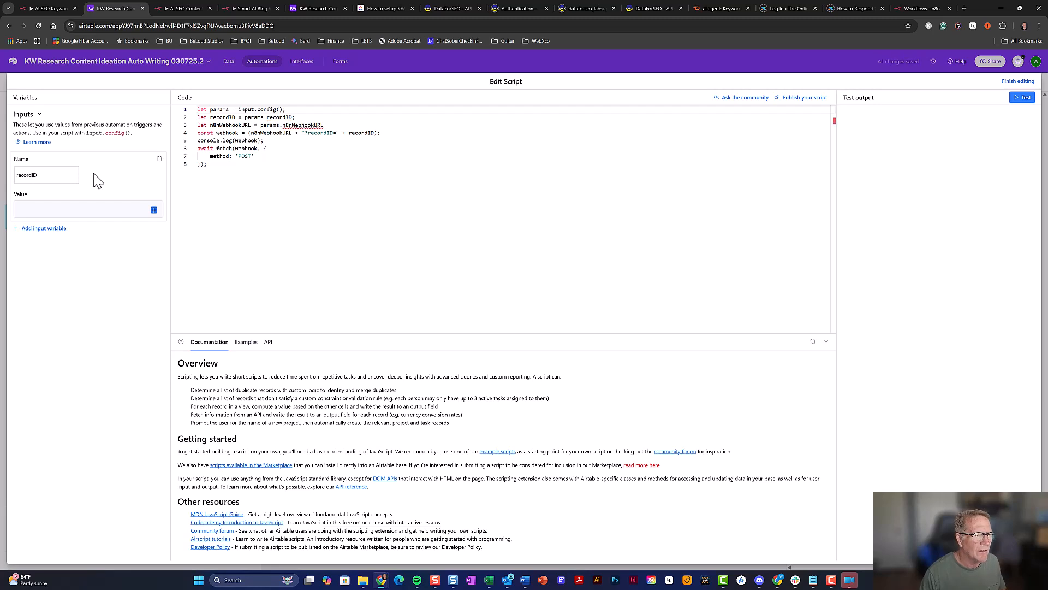
pyautogui.click(154, 210)
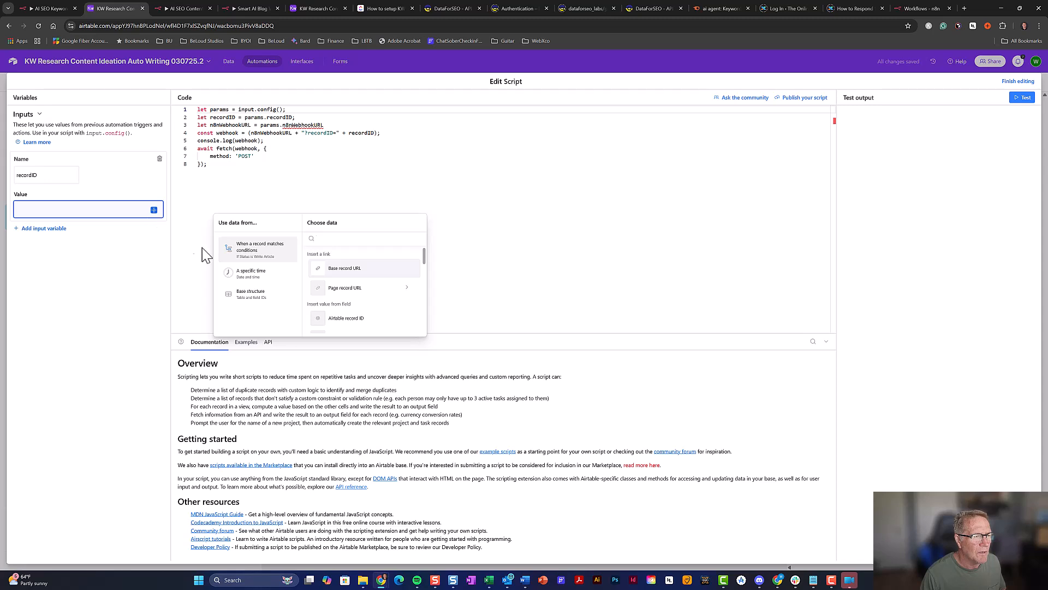
pyautogui.click(354, 326)
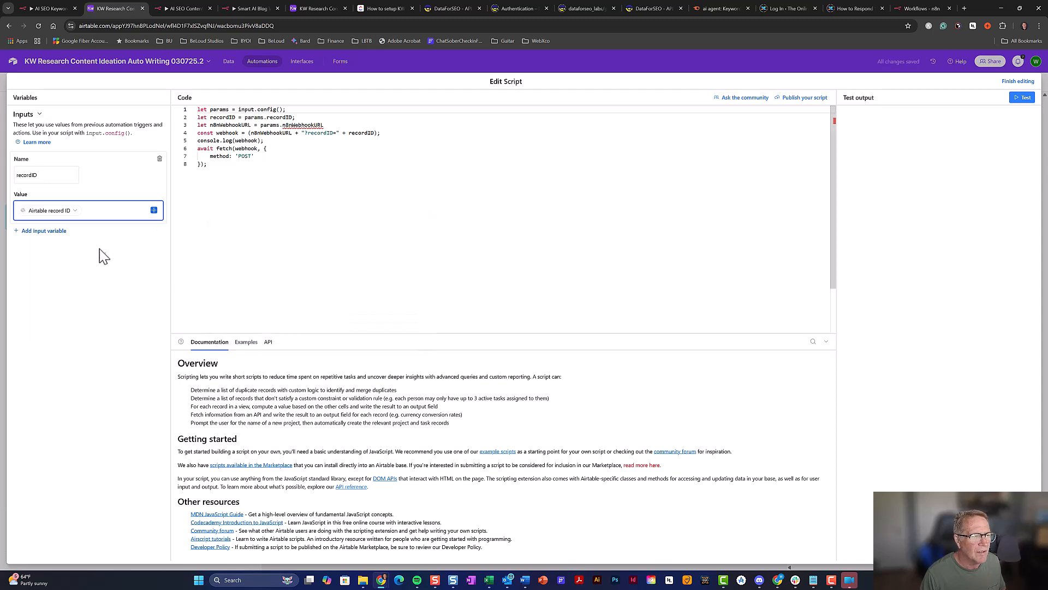
# Add a second script input named n8nWebhookURL
pyautogui.click(59, 231)
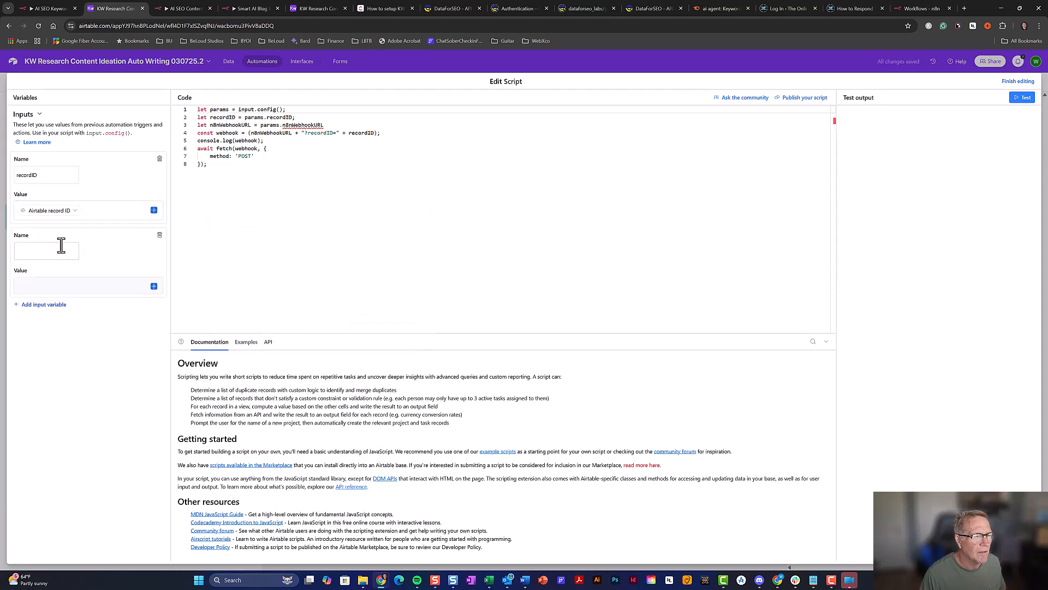
pyautogui.write('n8n')
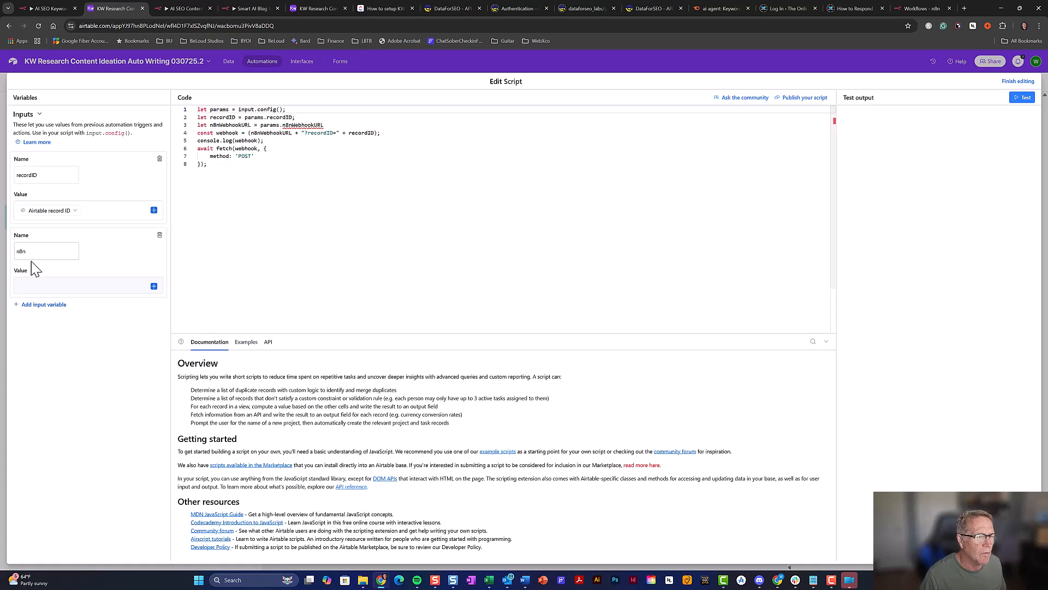
pyautogui.write('Webhook')
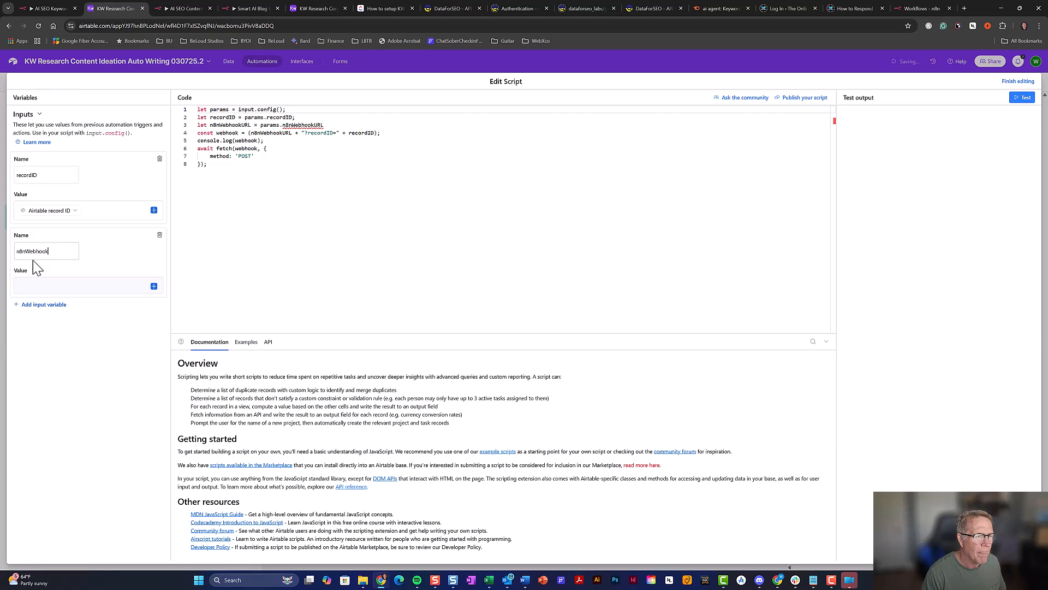
pyautogui.write('URL')
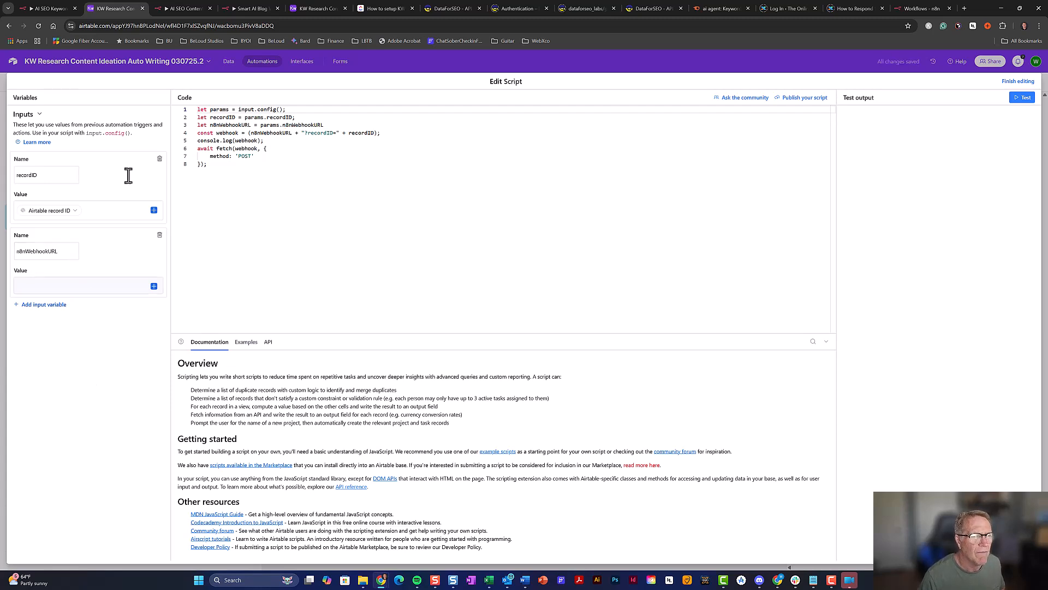
pyautogui.click(244, 8)
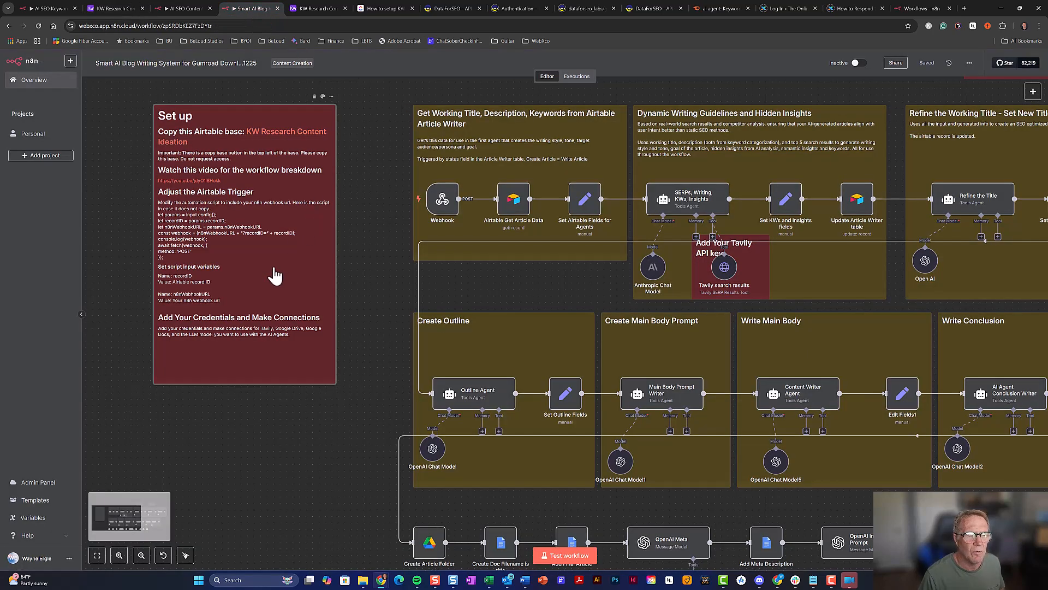
# Copy the n8n Webhook node's test URL and start editing the Airtable n8nWebhookURL value
pyautogui.doubleClick(441, 203)
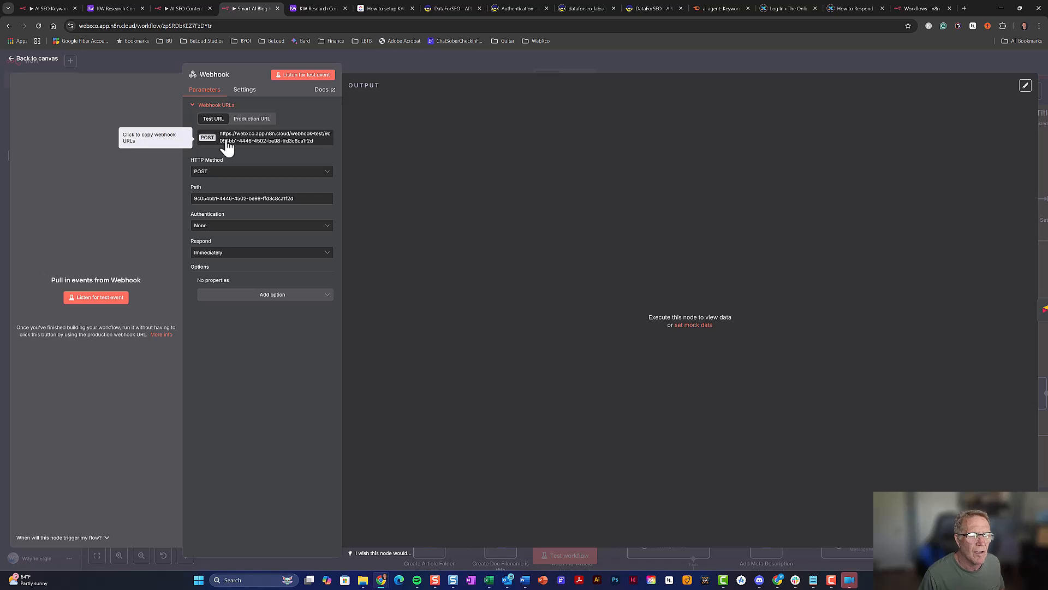
pyautogui.click(113, 8)
pyautogui.click(82, 284)
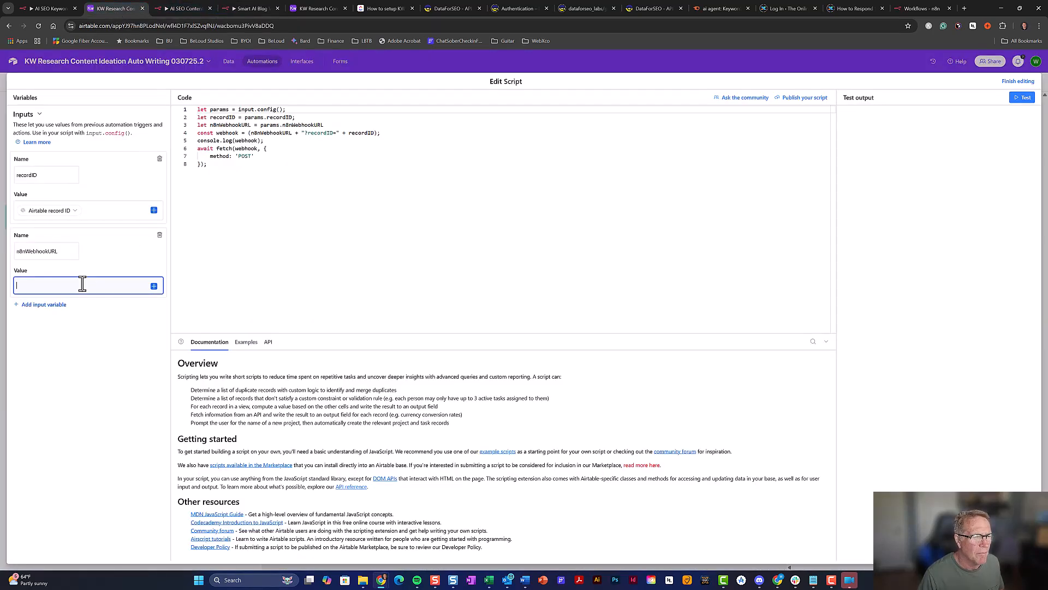
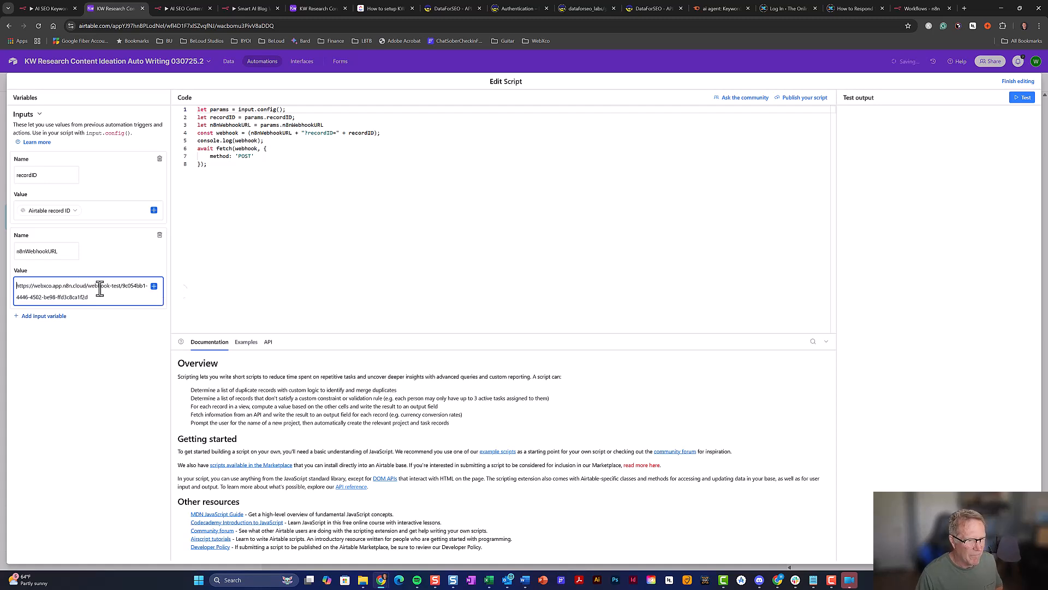
# Paste the test webhook URL as n8nWebhookURL's value, finish editing, and turn Write Article on
pyautogui.click(122, 382)
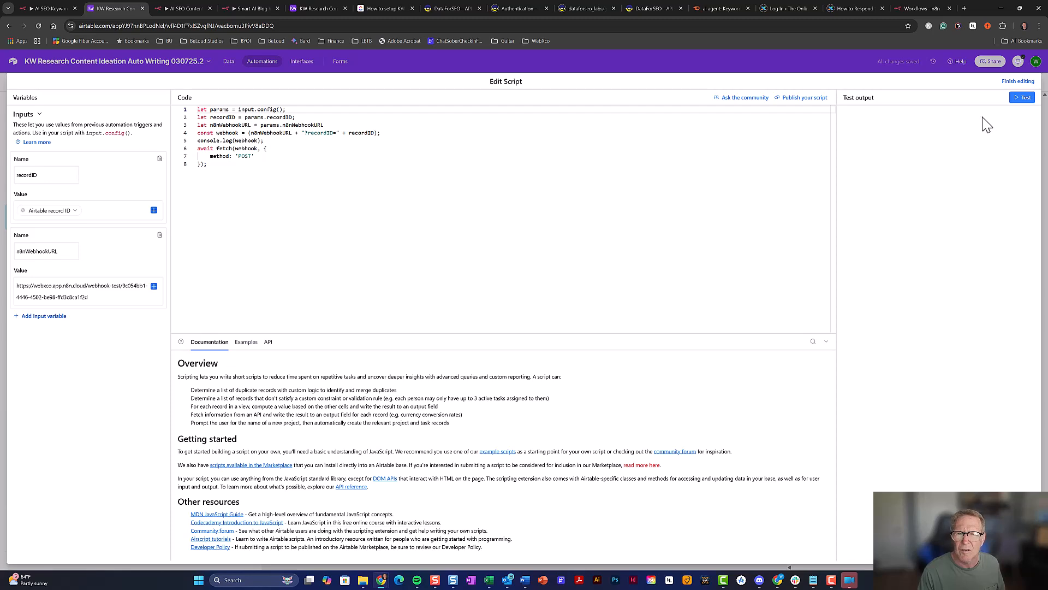
pyautogui.click(1019, 82)
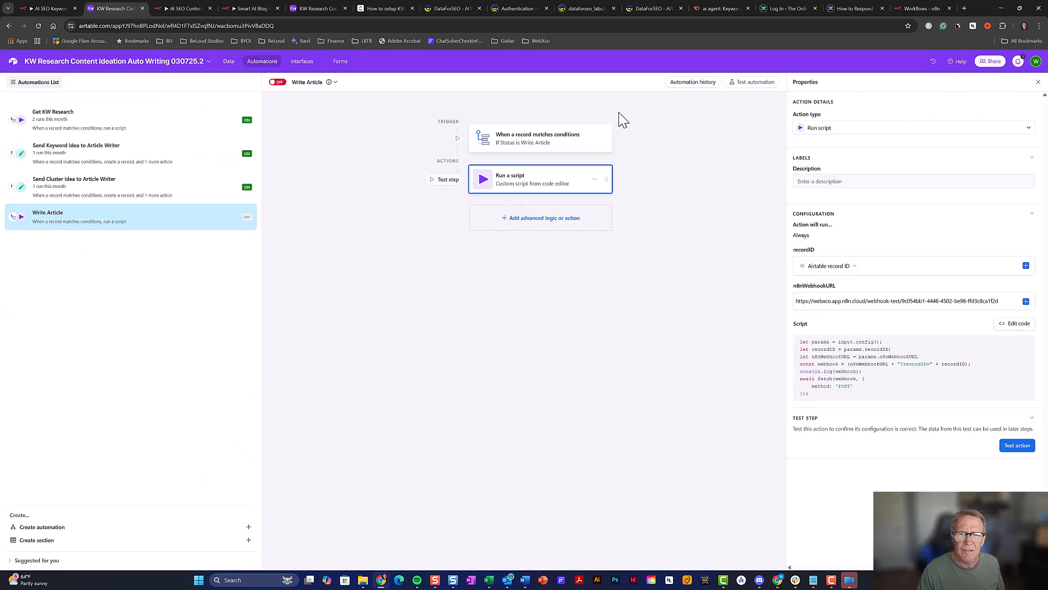
pyautogui.click(278, 82)
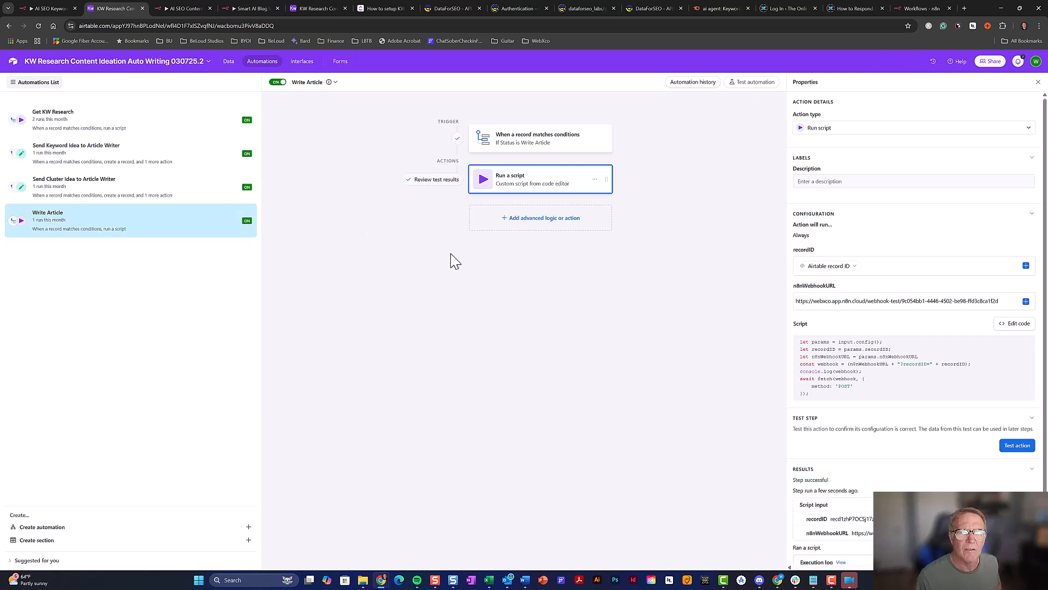
pyautogui.click(255, 6)
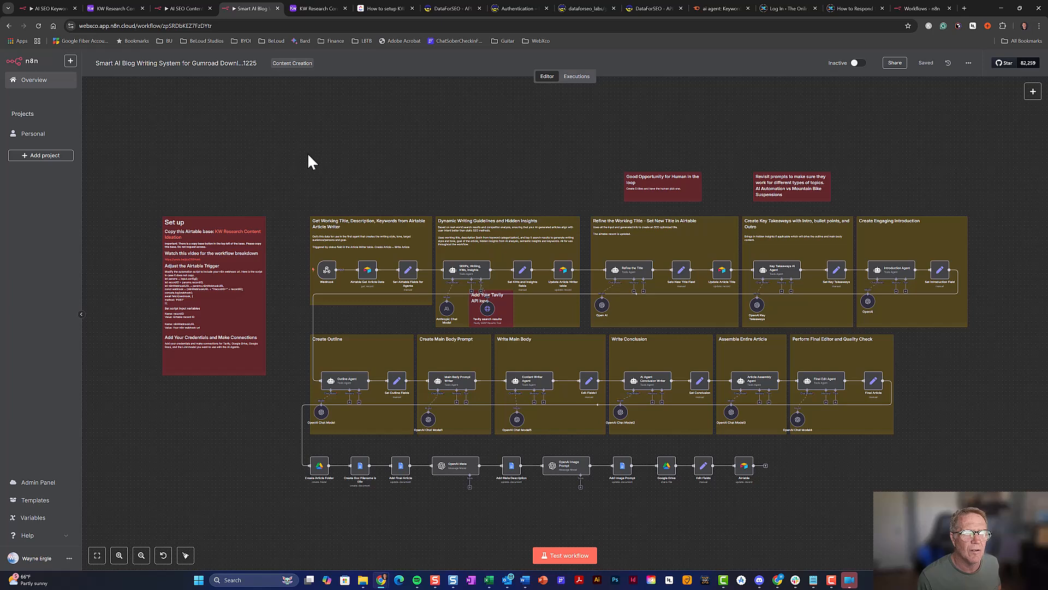
# Start the n8n test run, then toggle row 1's Status to Not Started and back to Write Article
pyautogui.click(562, 556)
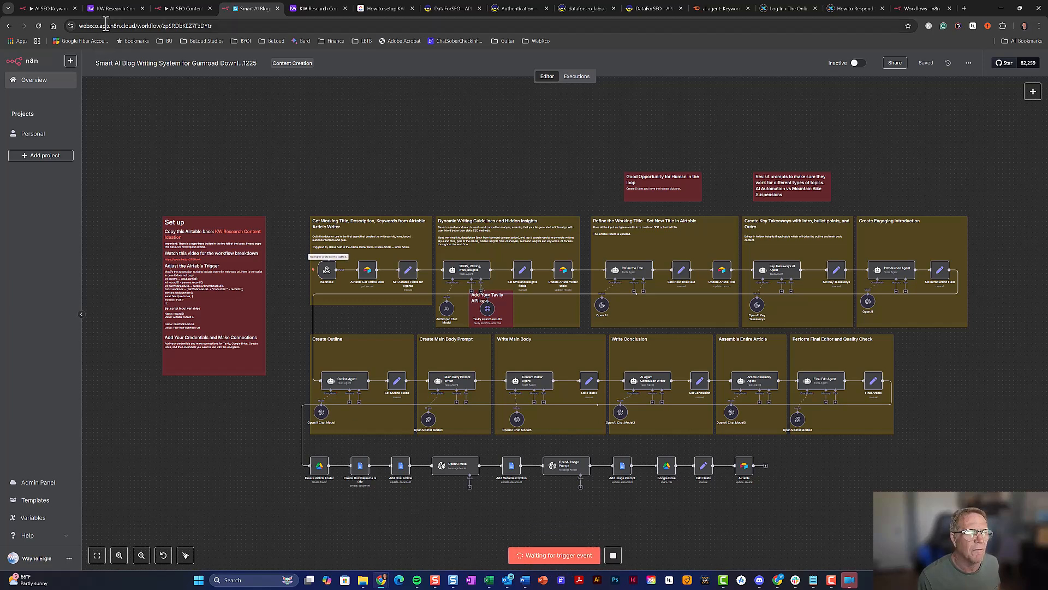
pyautogui.click(111, 7)
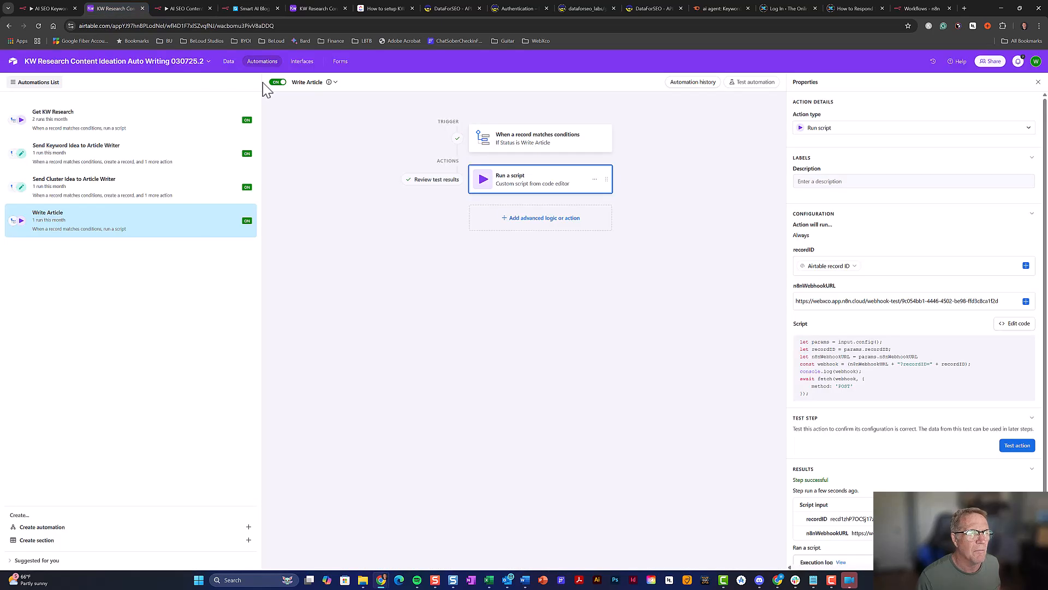
pyautogui.click(228, 62)
pyautogui.click(471, 125)
pyautogui.click(472, 126)
pyautogui.click(473, 167)
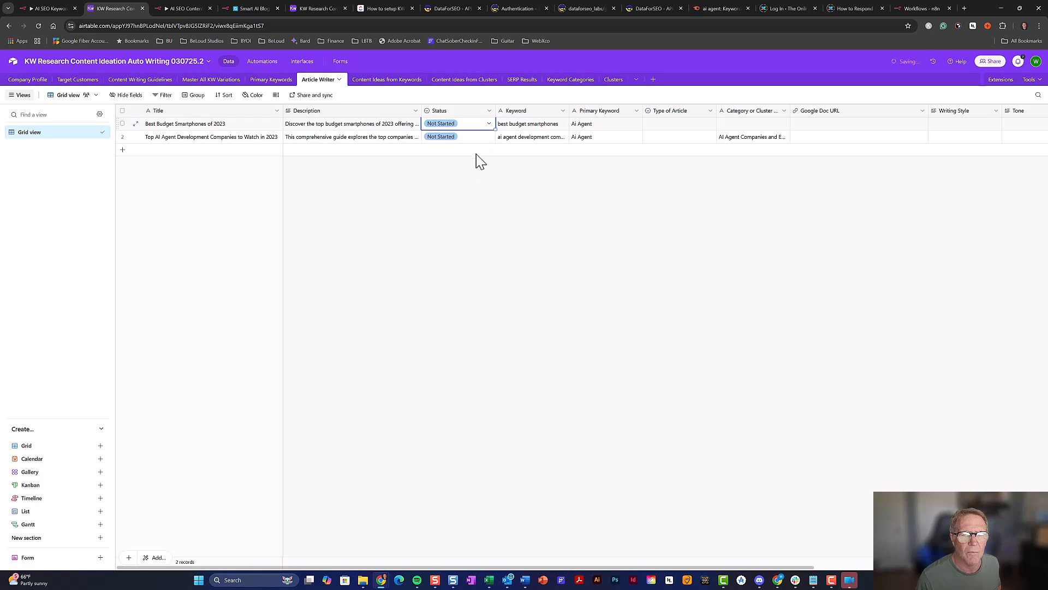
pyautogui.click(473, 126)
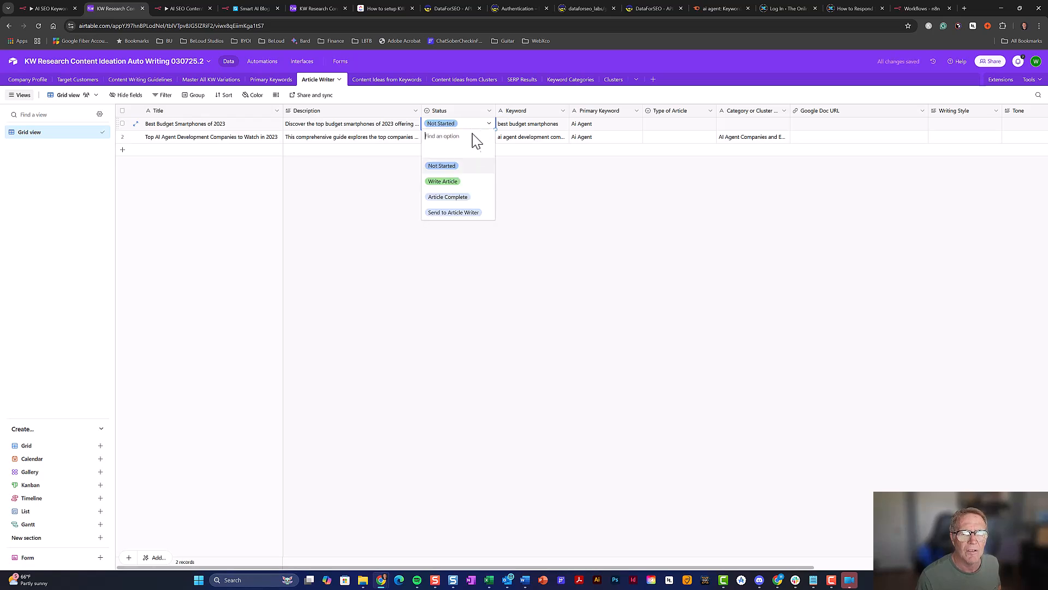
pyautogui.click(475, 182)
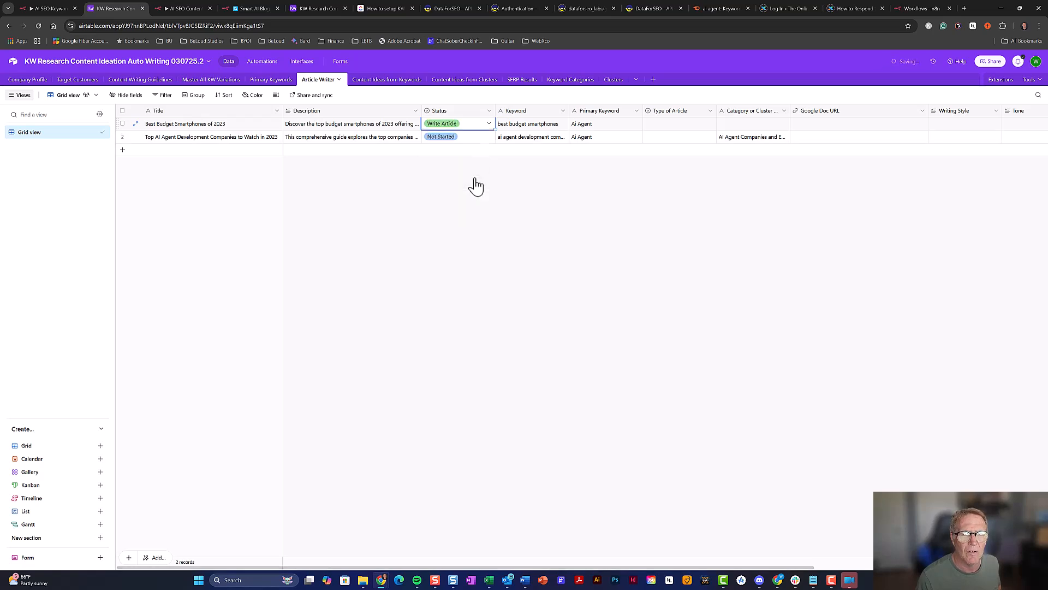
pyautogui.click(255, 7)
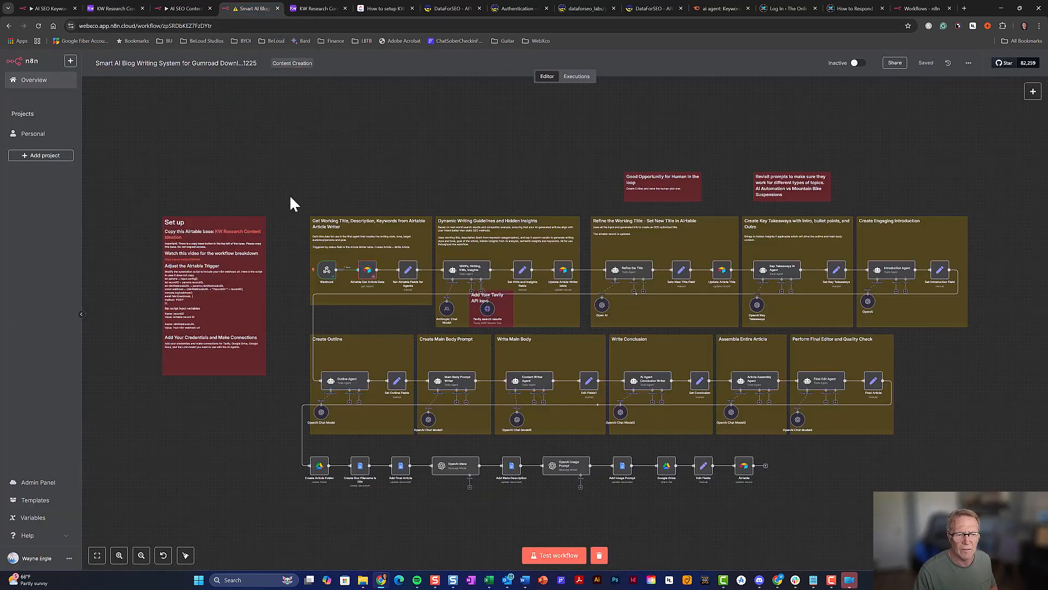
pyautogui.doubleClick(370, 277)
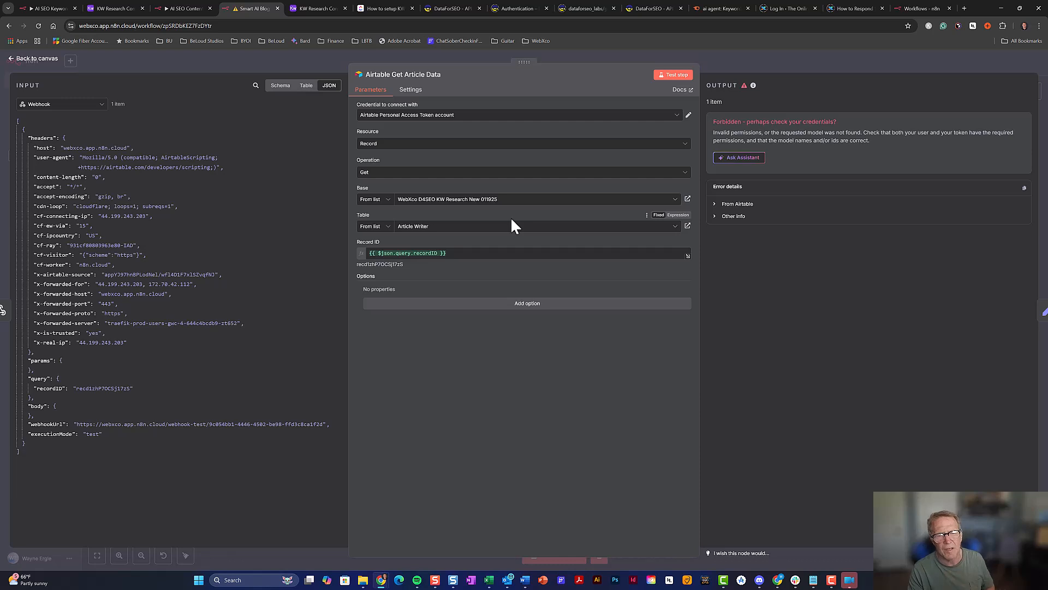
pyautogui.click(735, 62)
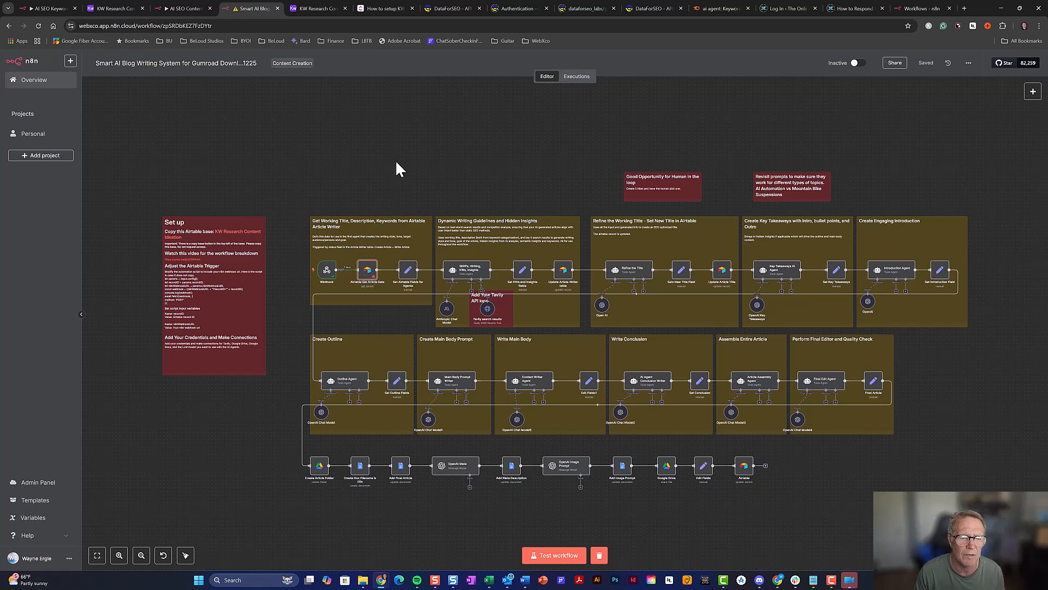
pyautogui.doubleClick(368, 271)
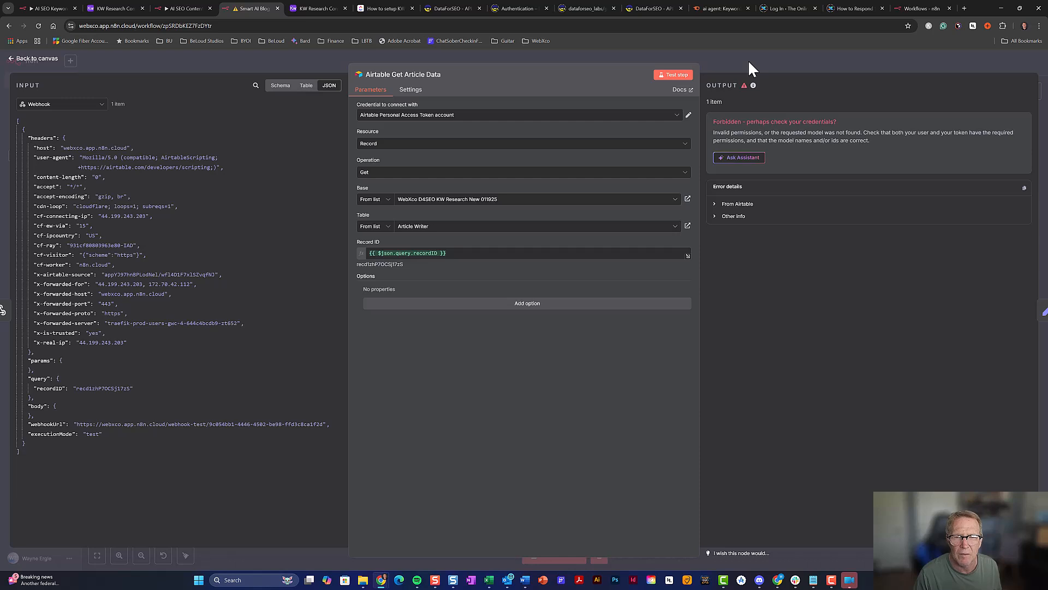
pyautogui.click(589, 202)
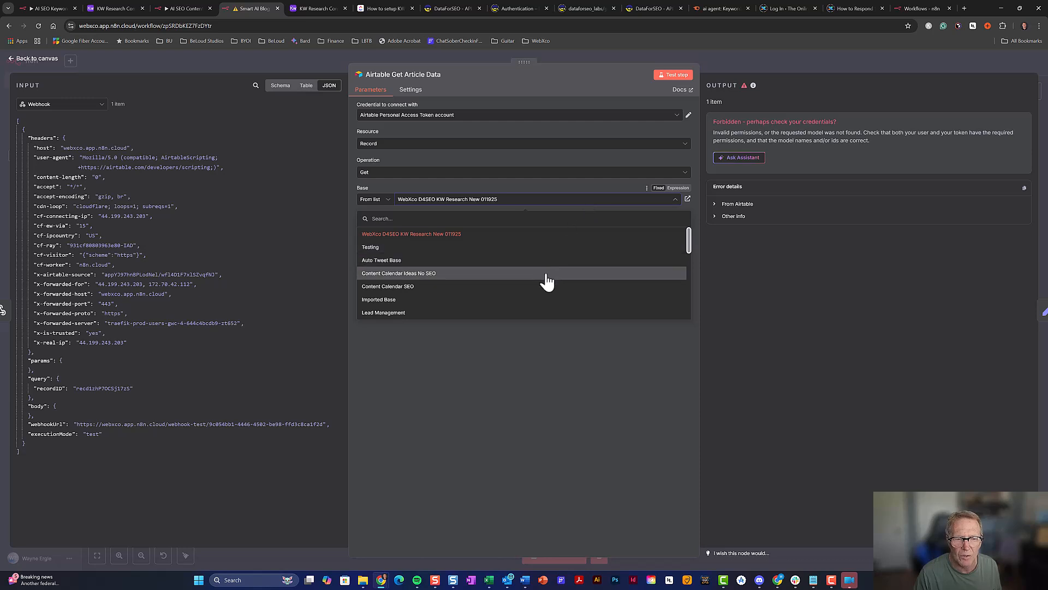
pyautogui.scroll(-5, 543, 286)
pyautogui.scroll(-3, 545, 291)
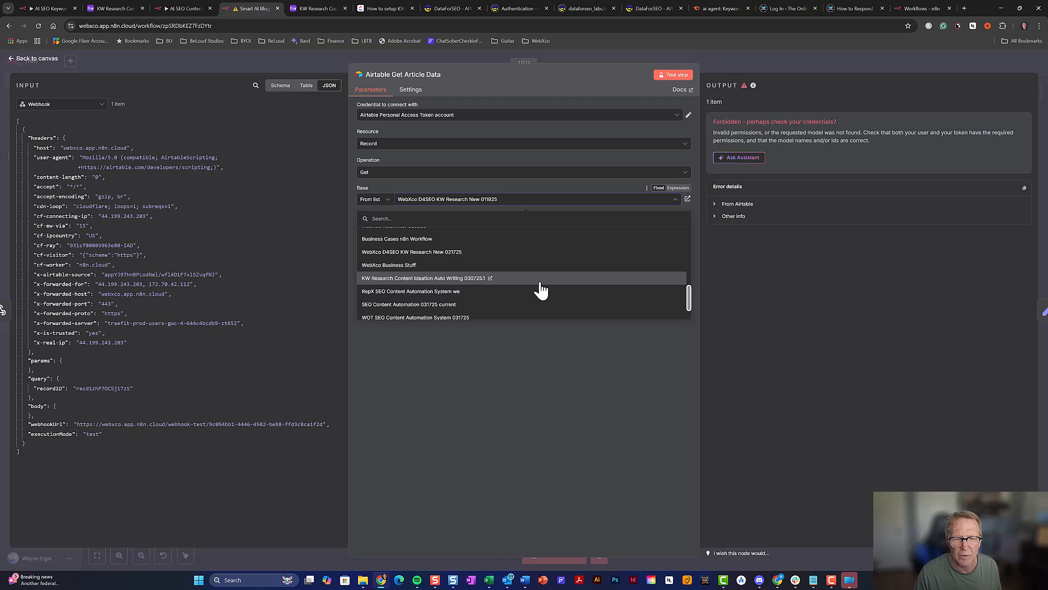
pyautogui.scroll(-2, 540, 291)
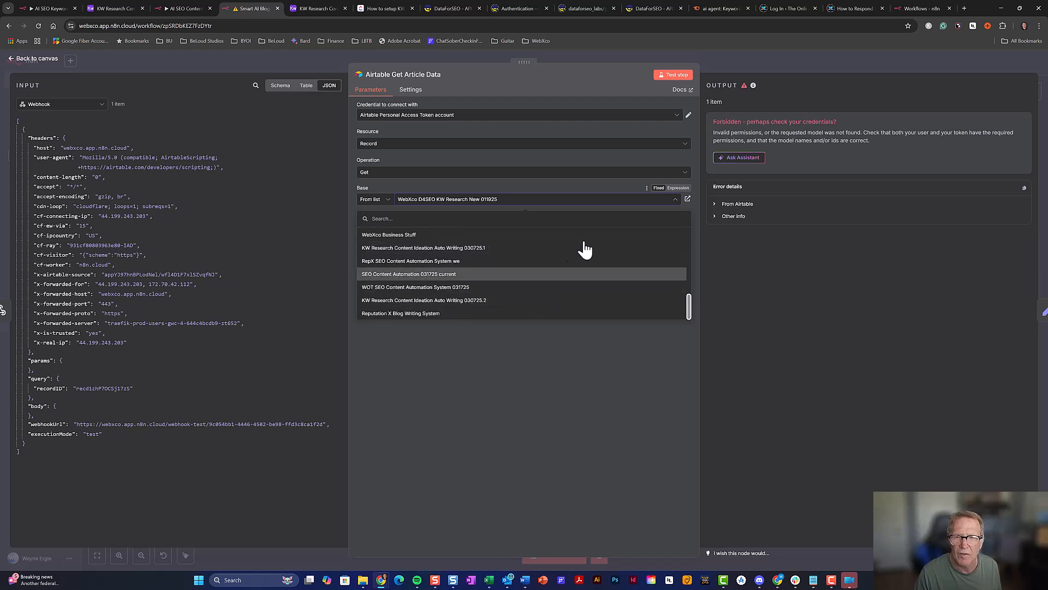
pyautogui.click(761, 56)
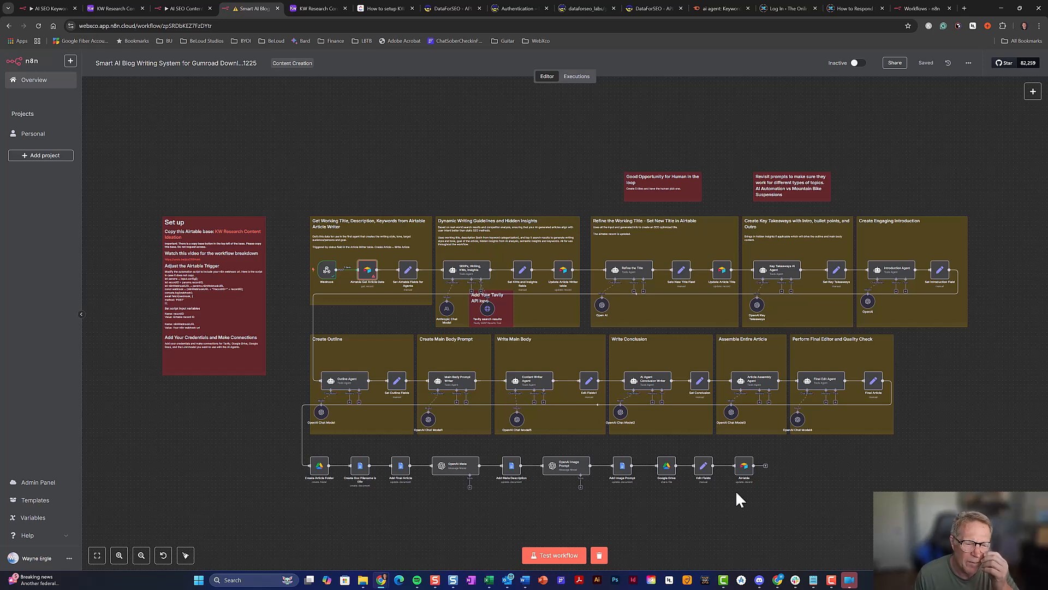
pyautogui.click(563, 271)
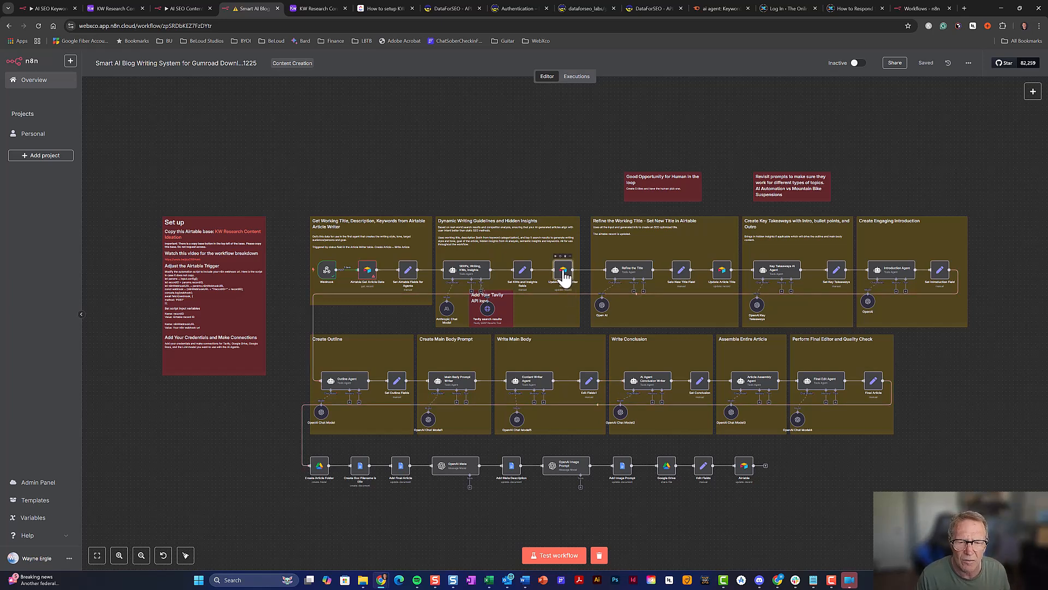
pyautogui.doubleClick(564, 273)
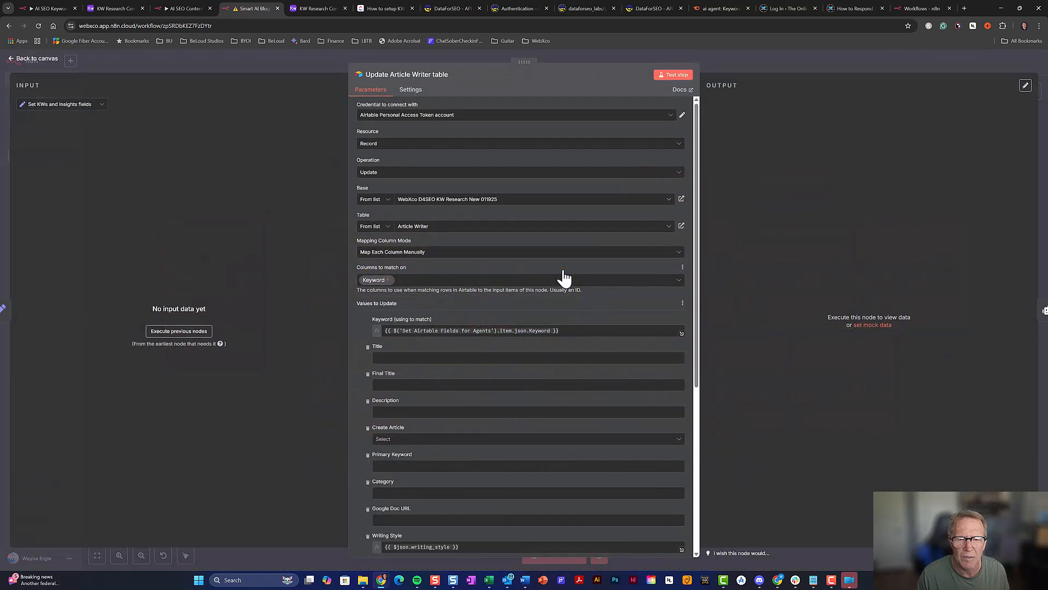
pyautogui.click(573, 200)
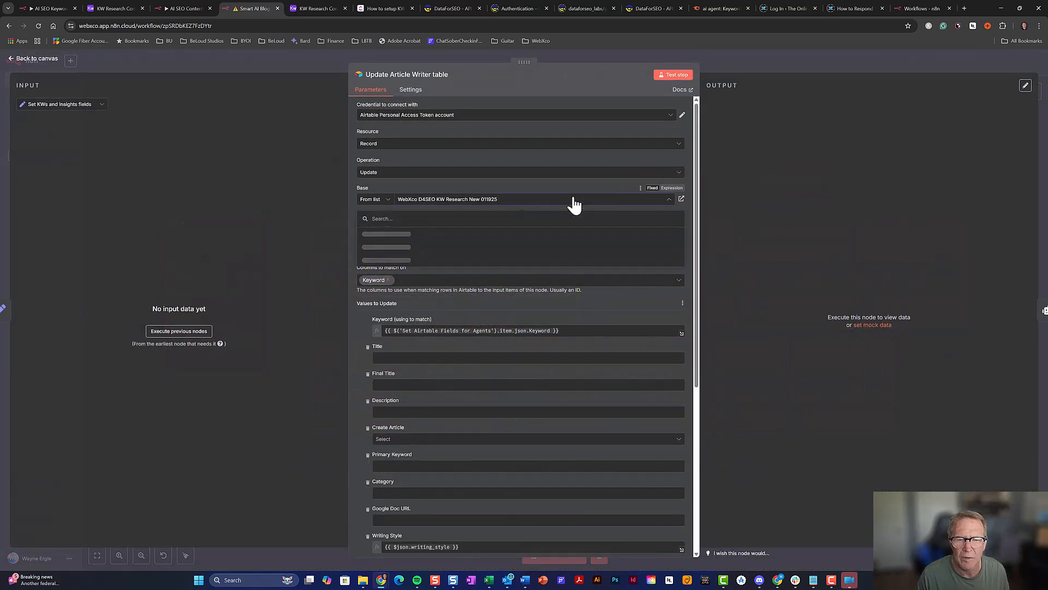
pyautogui.scroll(-2, 515, 285)
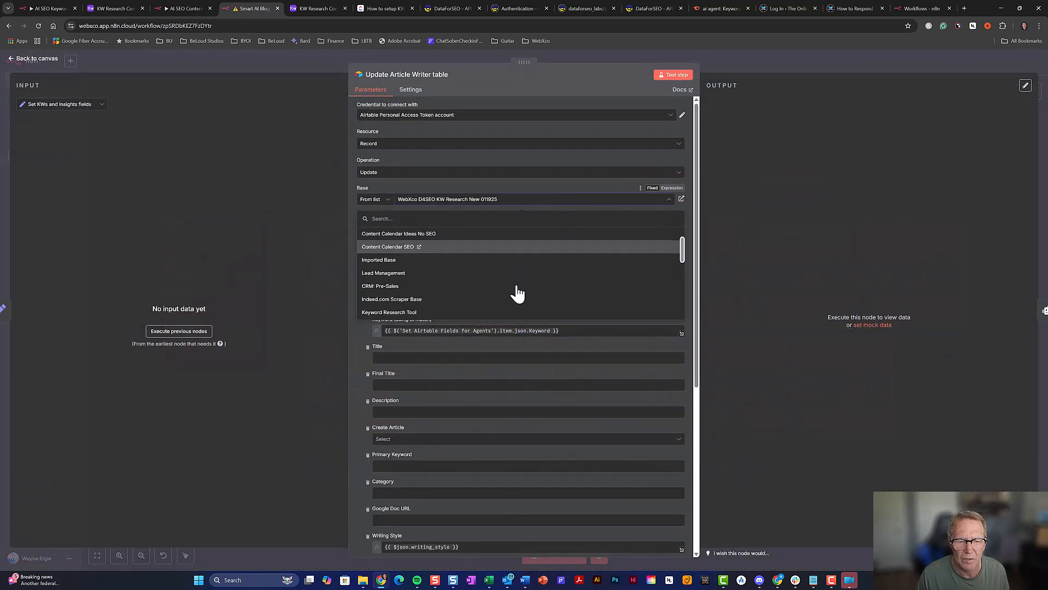
pyautogui.scroll(2, 515, 285)
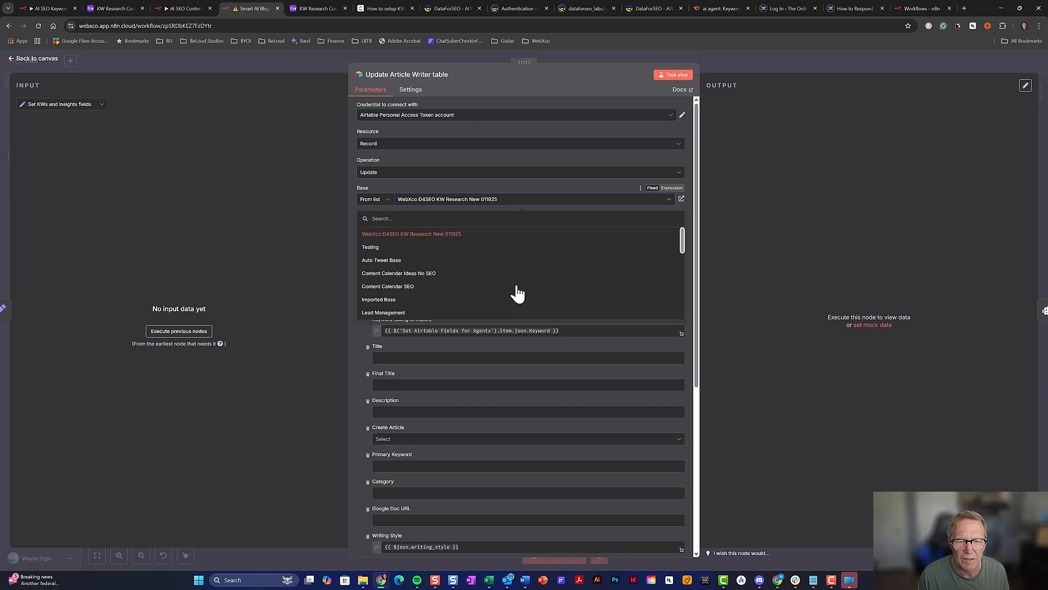
pyautogui.click(752, 60)
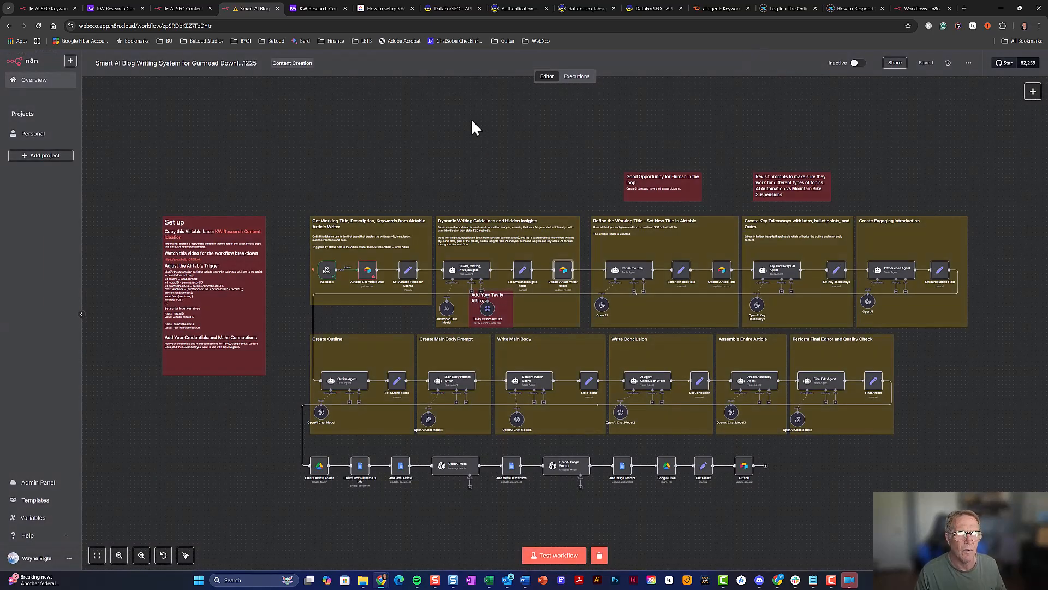
# Return to Airtable and view the Write Article automation on the Automations page
pyautogui.click(116, 8)
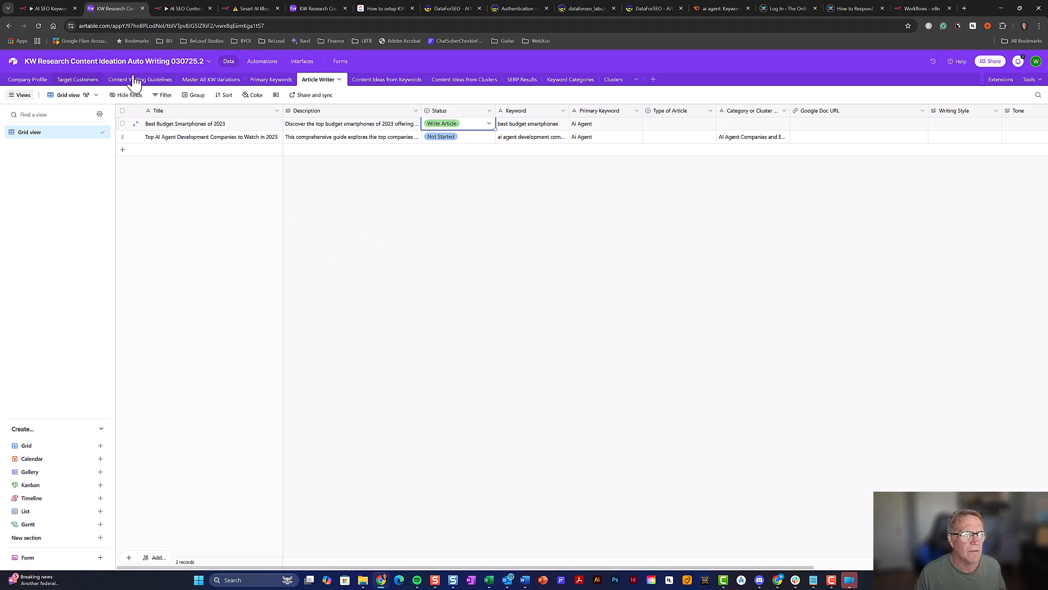
pyautogui.click(256, 64)
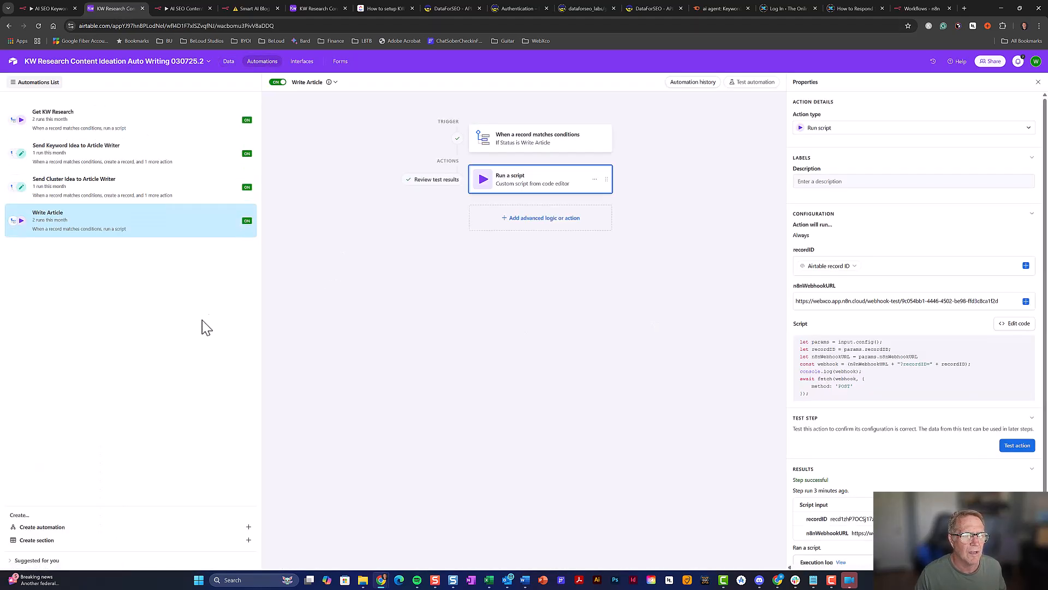